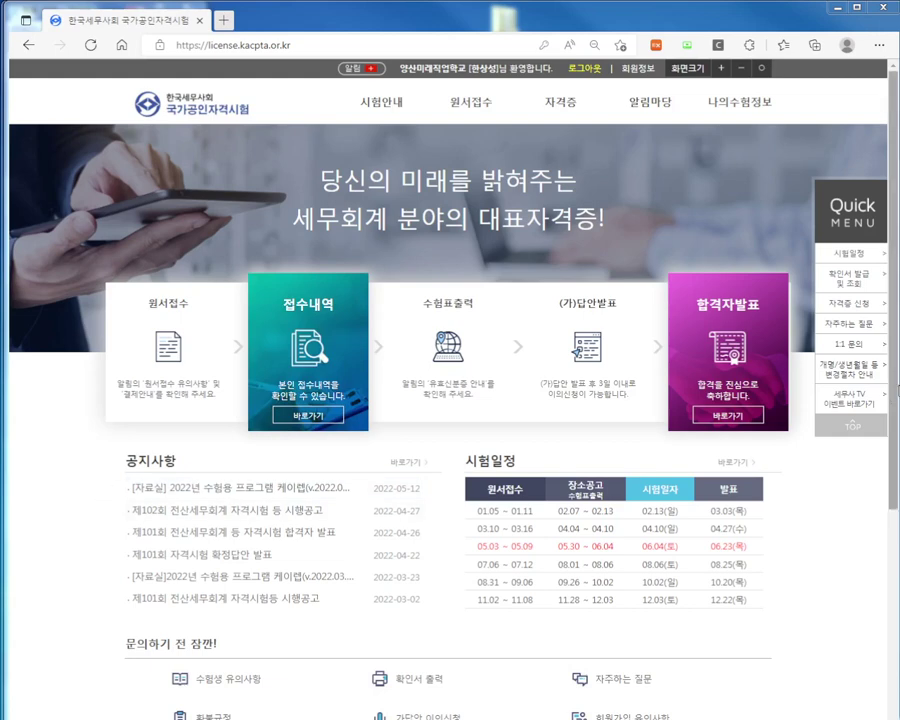
Open page 2 of the KACPTA 기출문제 download list, then minimize the browser
{"action": "left_click_drag", "start_coordinate": [896, 392], "coordinate": [893, 628]}
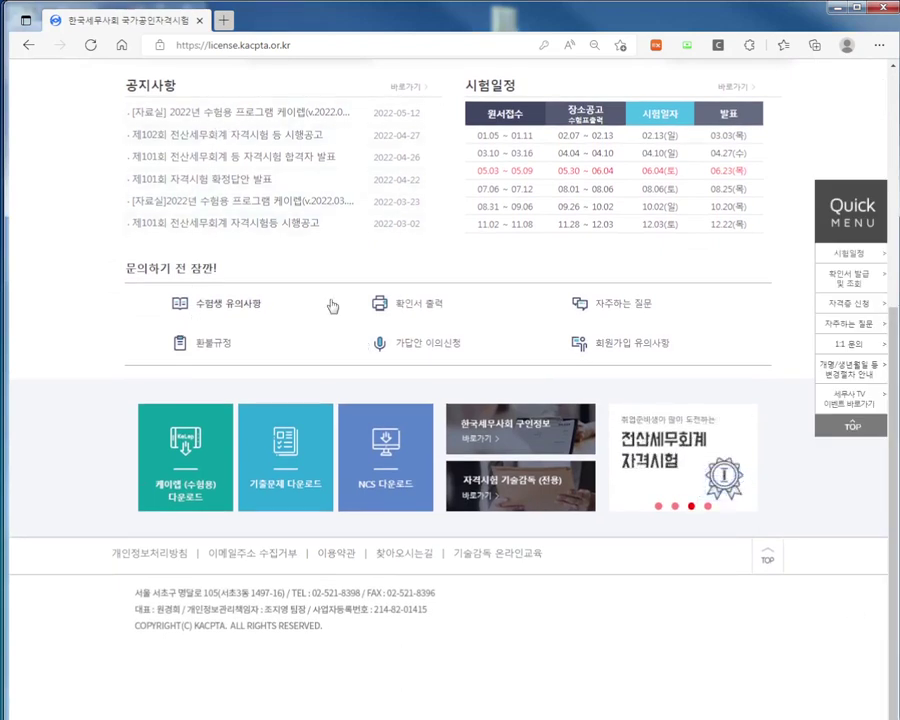
{"action": "left_click", "coordinate": [288, 467]}
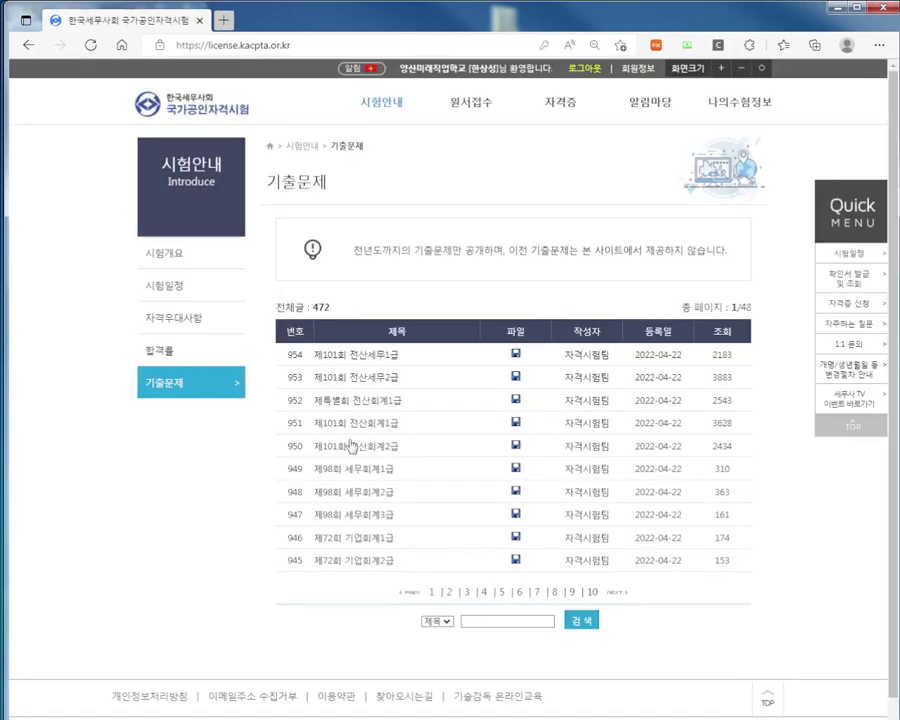
{"action": "left_click", "coordinate": [450, 592]}
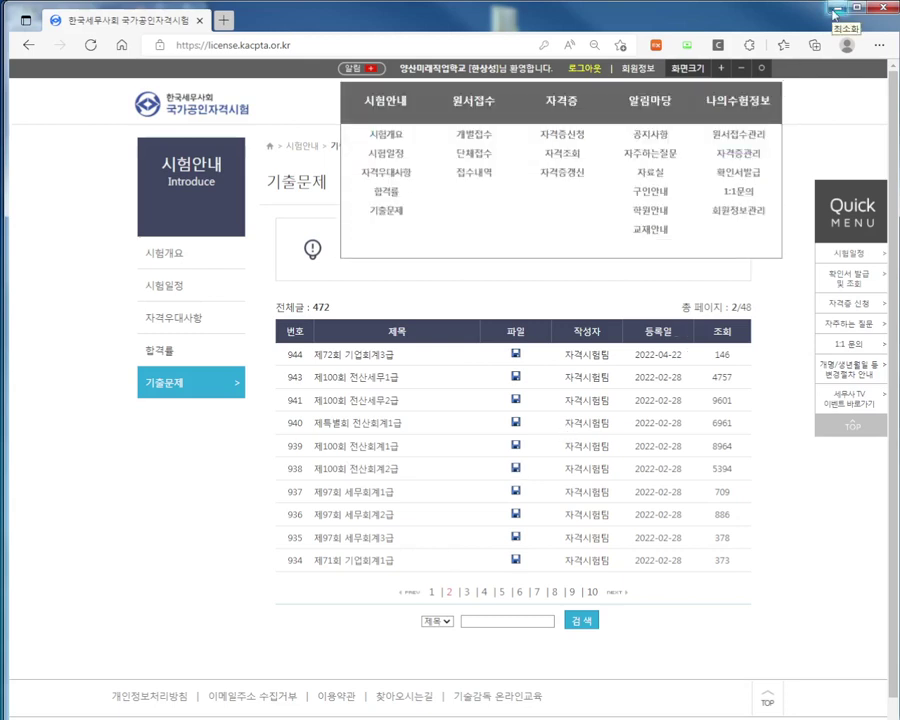
{"action": "left_click", "coordinate": [836, 8]}
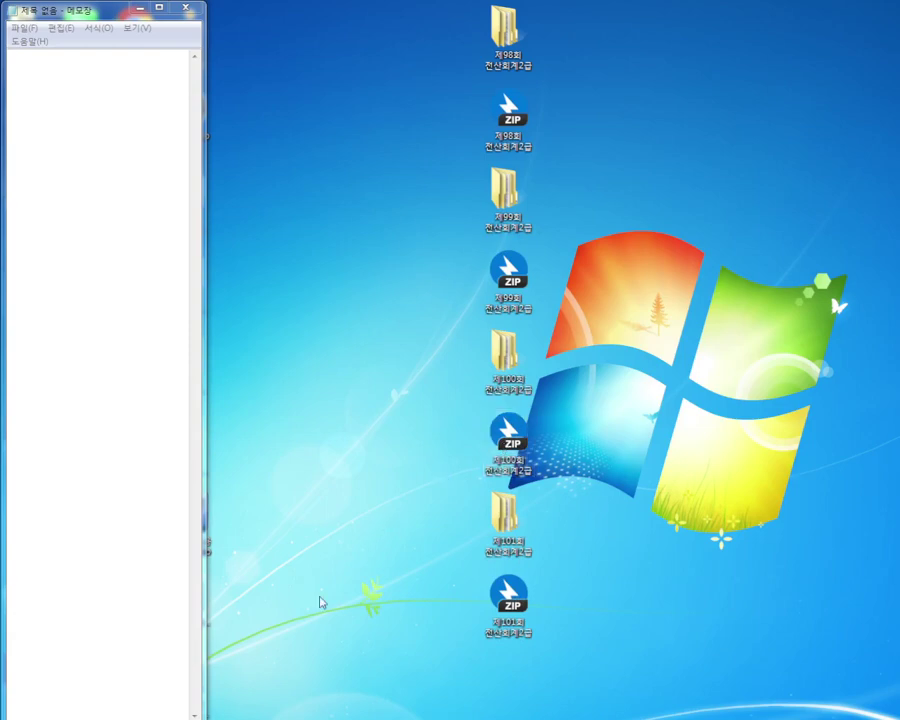
Navigate Explorer to the 제100회 전산회계2급 > 4교시 folder
{"action": "left_click", "coordinate": [280, 715]}
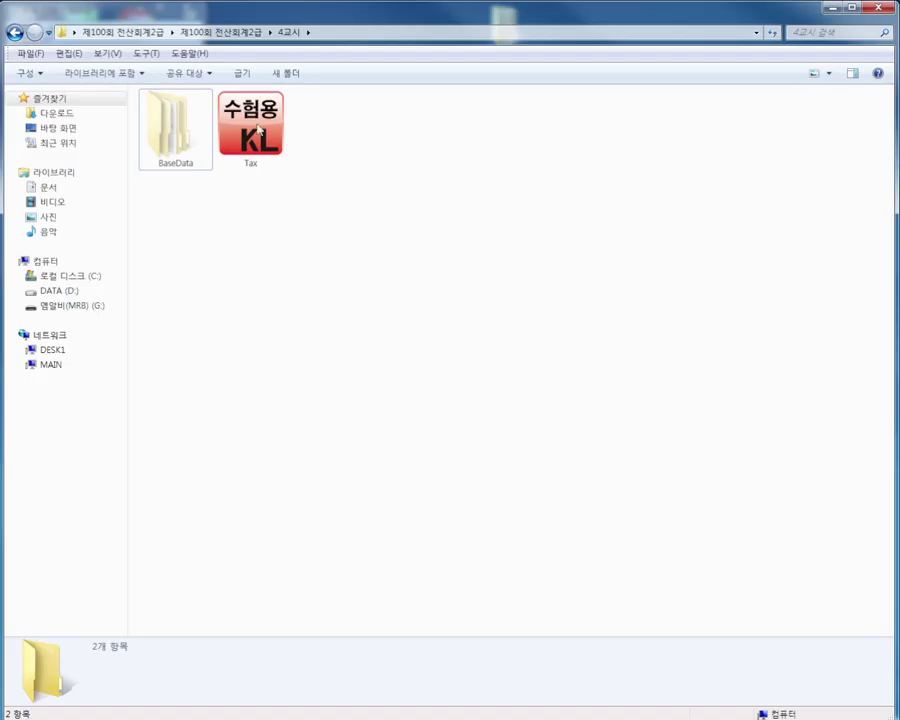
{"action": "left_click", "coordinate": [158, 34]}
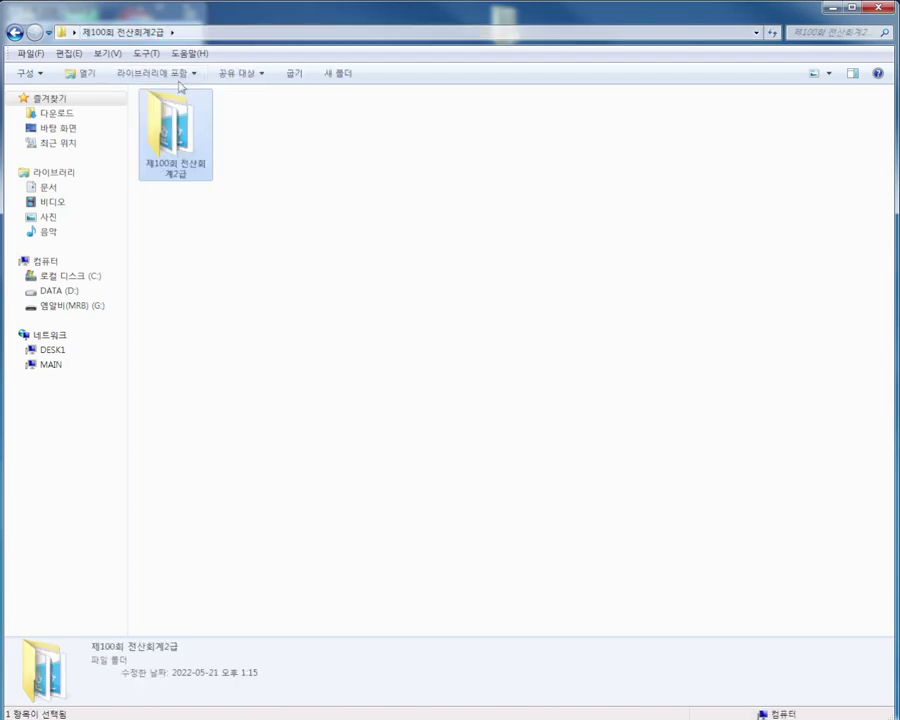
{"action": "double_click", "coordinate": [180, 140]}
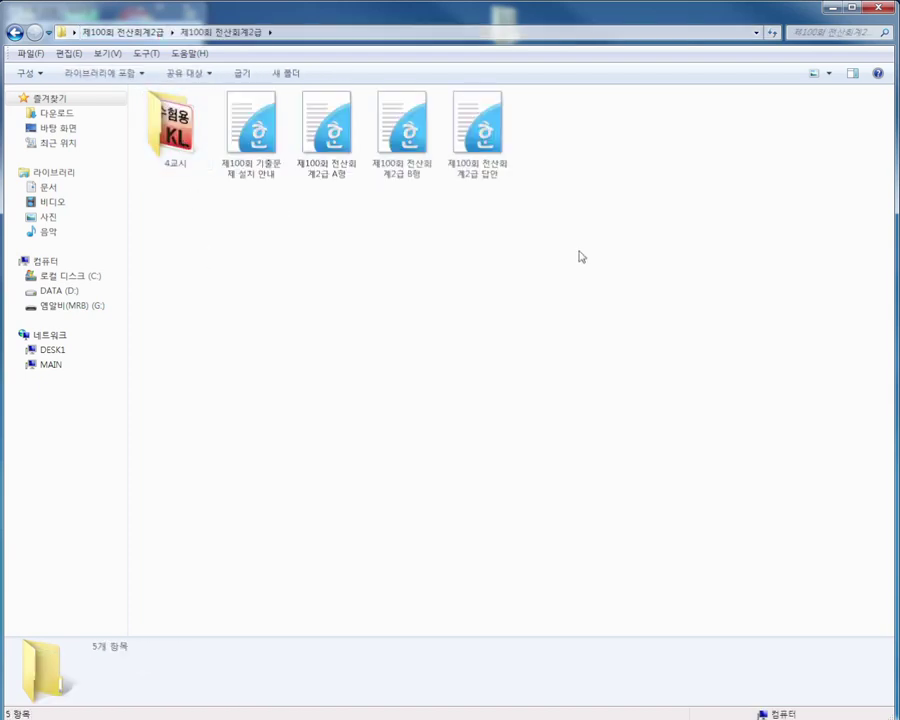
{"action": "left_click_drag", "start_coordinate": [581, 257], "coordinate": [247, 86]}
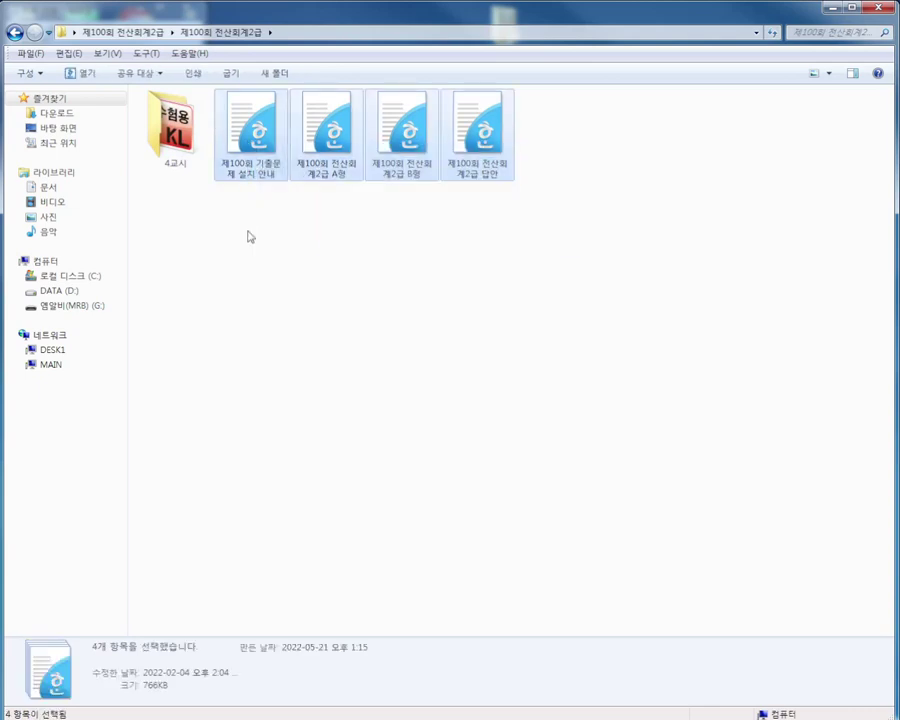
{"action": "left_click", "coordinate": [249, 235]}
{"action": "left_click", "coordinate": [178, 150]}
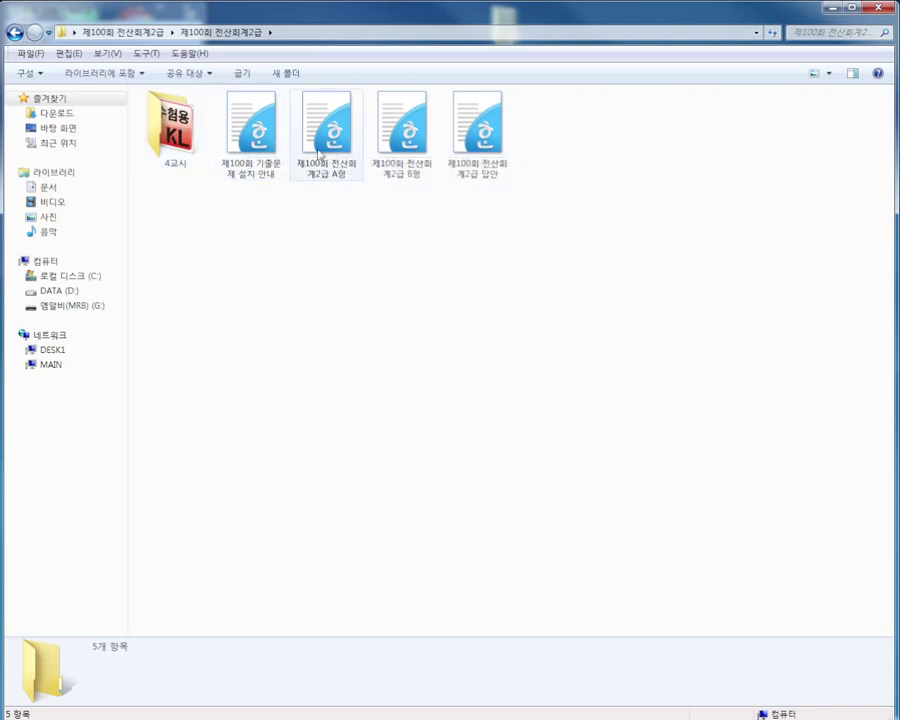
{"action": "double_click", "coordinate": [175, 135]}
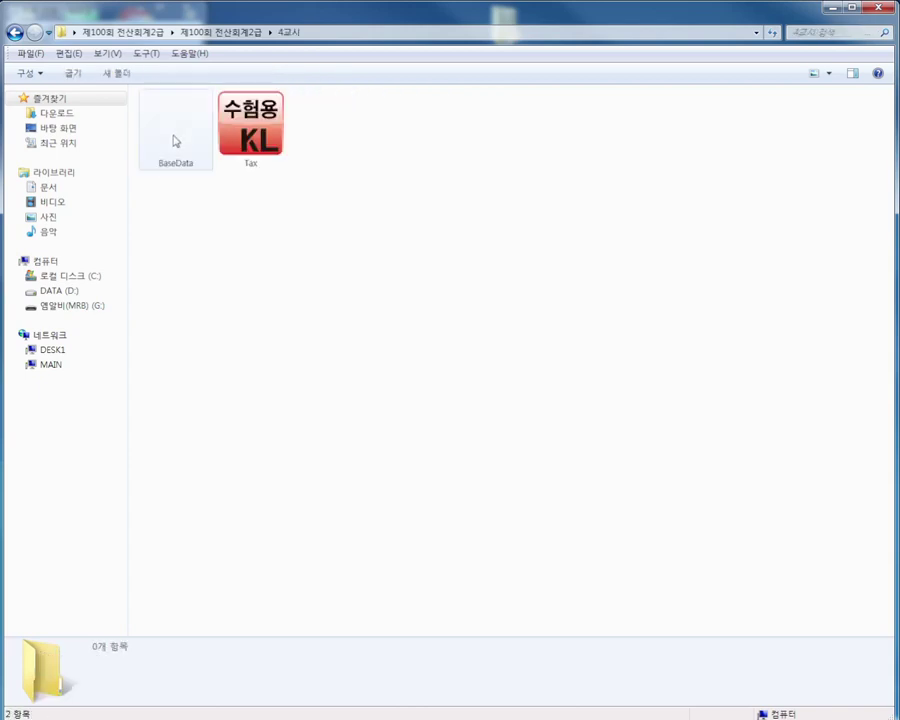
Launch Tax.exe, allow it past the security warning, and centre the install window
{"action": "double_click", "coordinate": [255, 147]}
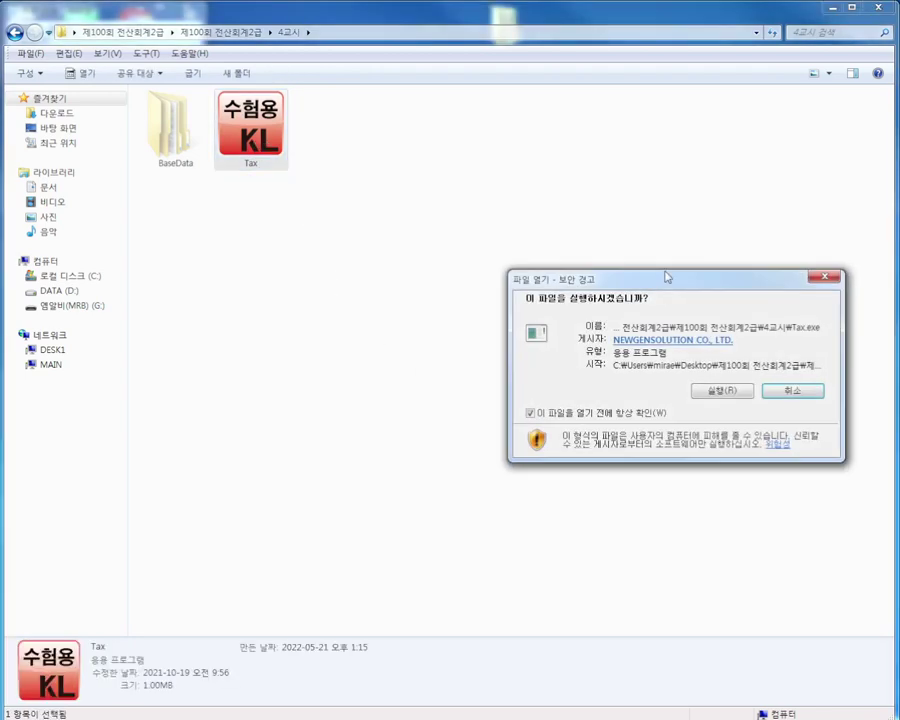
{"action": "left_click_drag", "start_coordinate": [667, 277], "coordinate": [364, 255]}
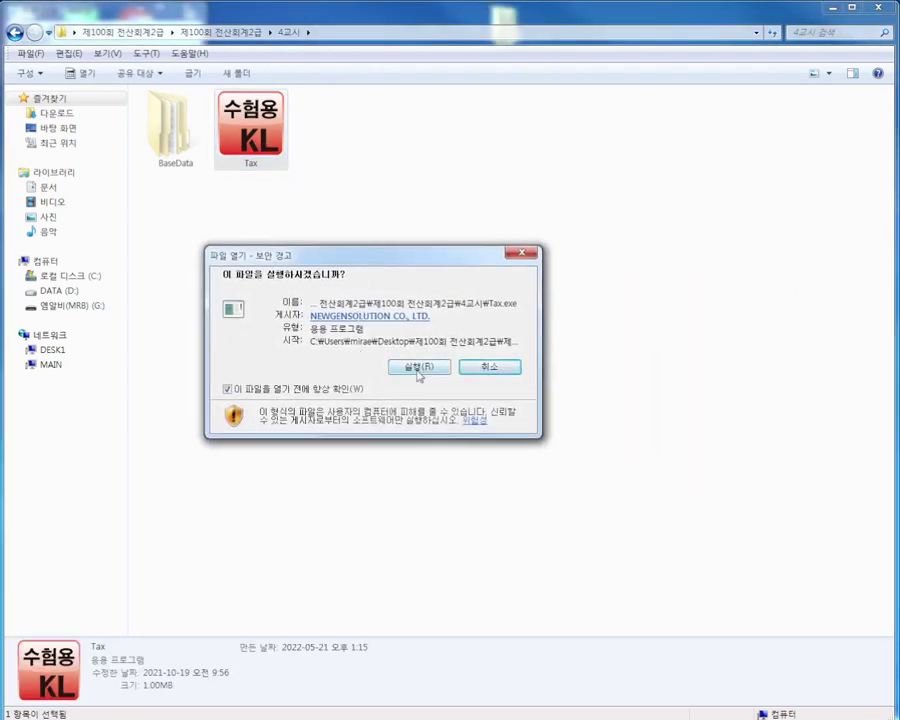
{"action": "left_click", "coordinate": [417, 368]}
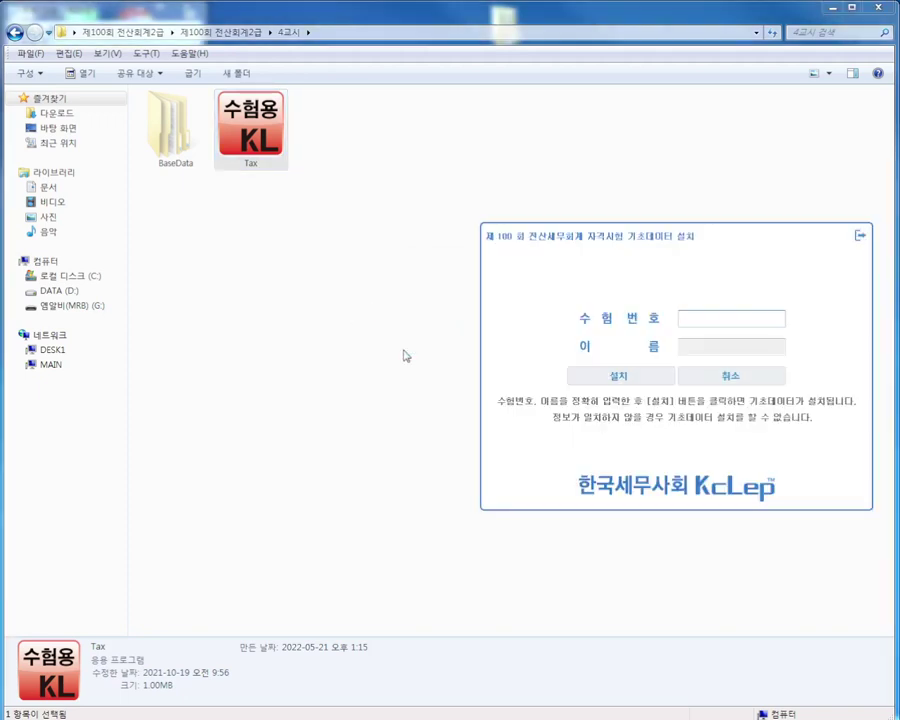
{"action": "left_click_drag", "start_coordinate": [656, 234], "coordinate": [389, 235]}
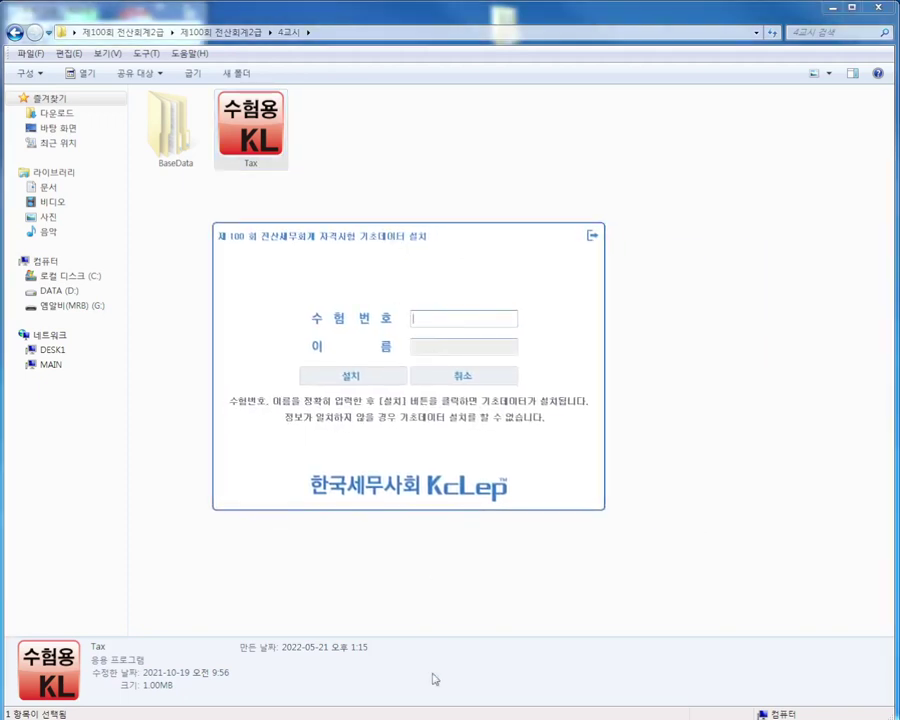
Copy the temporary exam number 22111112 from the installation guide's table
{"action": "mouse_move", "coordinate": [467, 712]}
{"action": "left_click", "coordinate": [598, 710]}
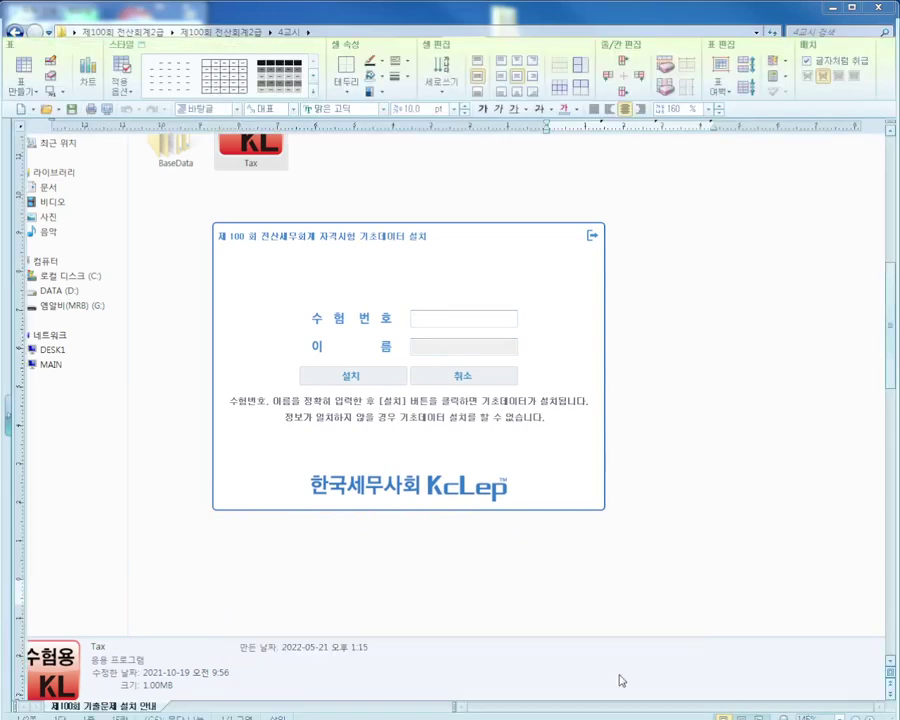
{"action": "left_click", "coordinate": [369, 297]}
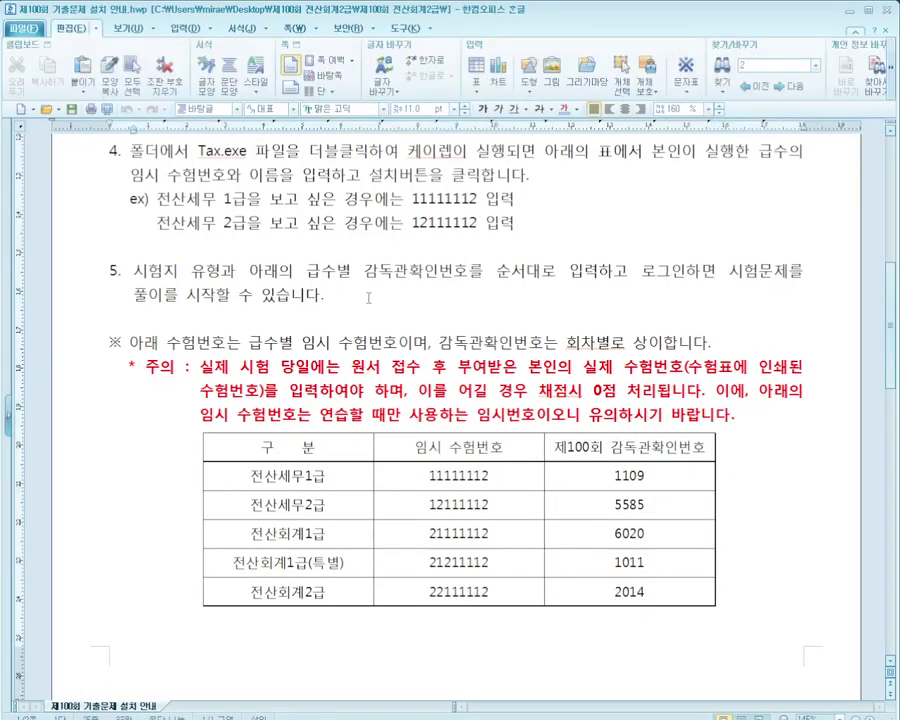
{"action": "scroll", "coordinate": [369, 297], "scroll_direction": "down", "scroll_amount": 1}
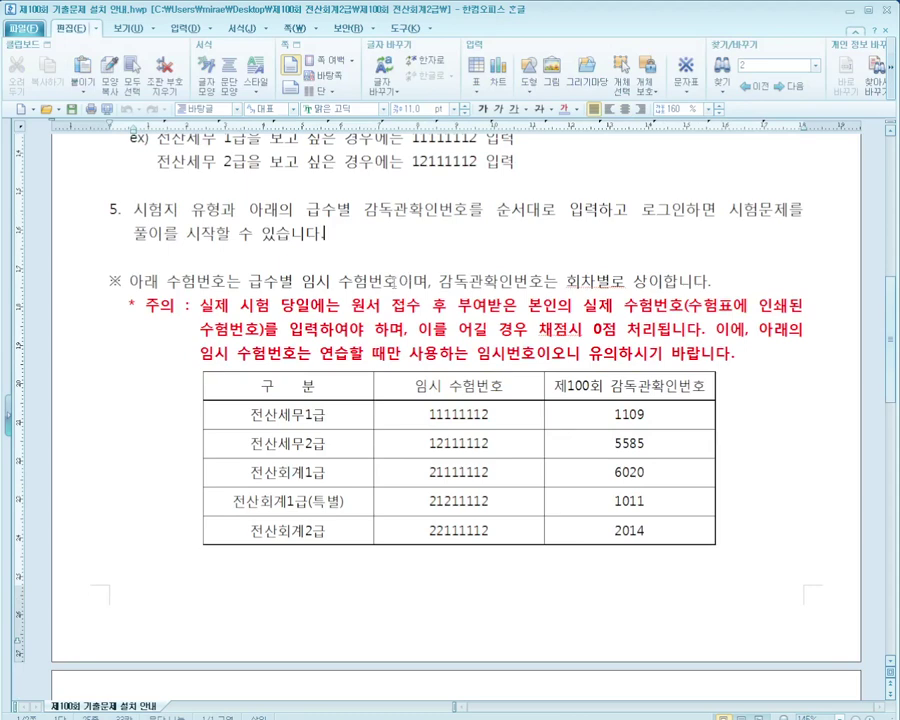
{"action": "left_click_drag", "start_coordinate": [390, 531], "coordinate": [510, 531]}
{"action": "key", "text": "ctrl+c"}
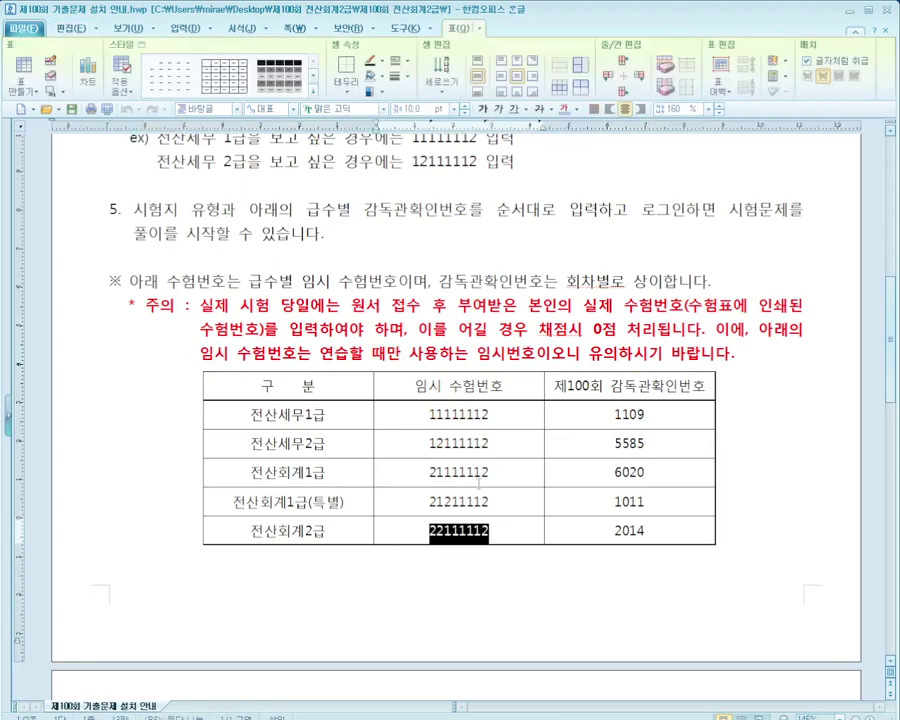
Paste 22111112 as the exam number, enter the examinee's name, and install the base data
{"action": "left_click", "coordinate": [501, 532]}
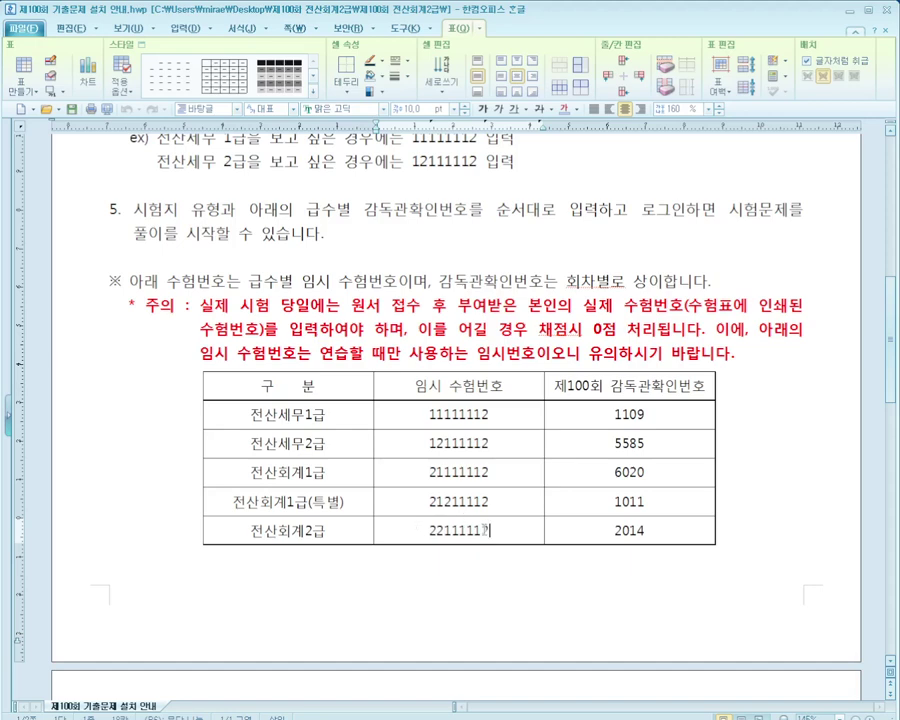
{"action": "key", "text": "ctrl+v"}
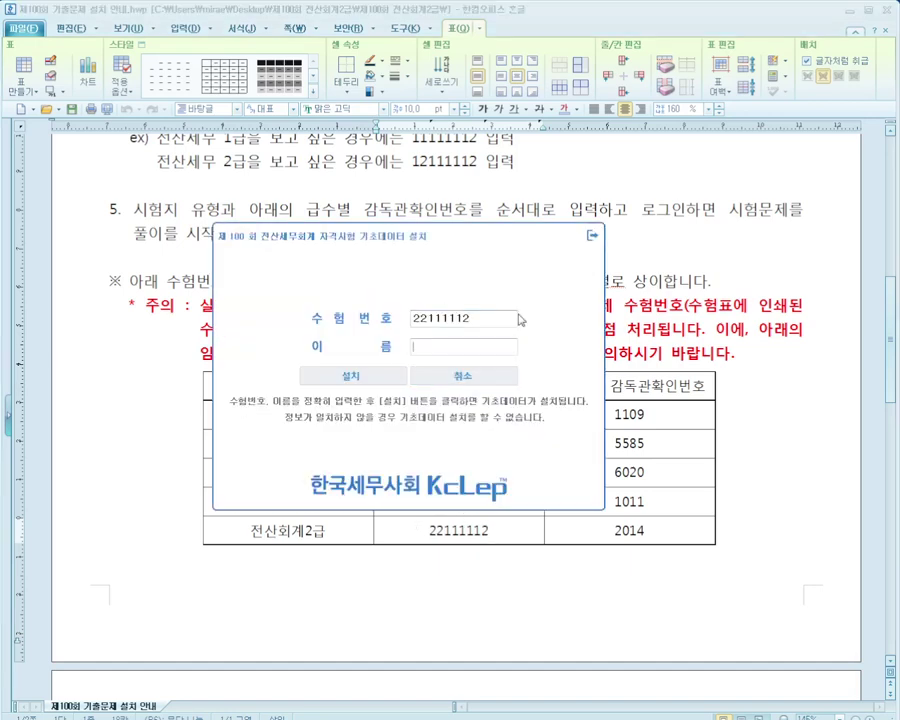
{"action": "key", "text": "Tab"}
{"action": "left_click", "coordinate": [482, 349]}
{"action": "type", "text": "홍길ㄷ"}
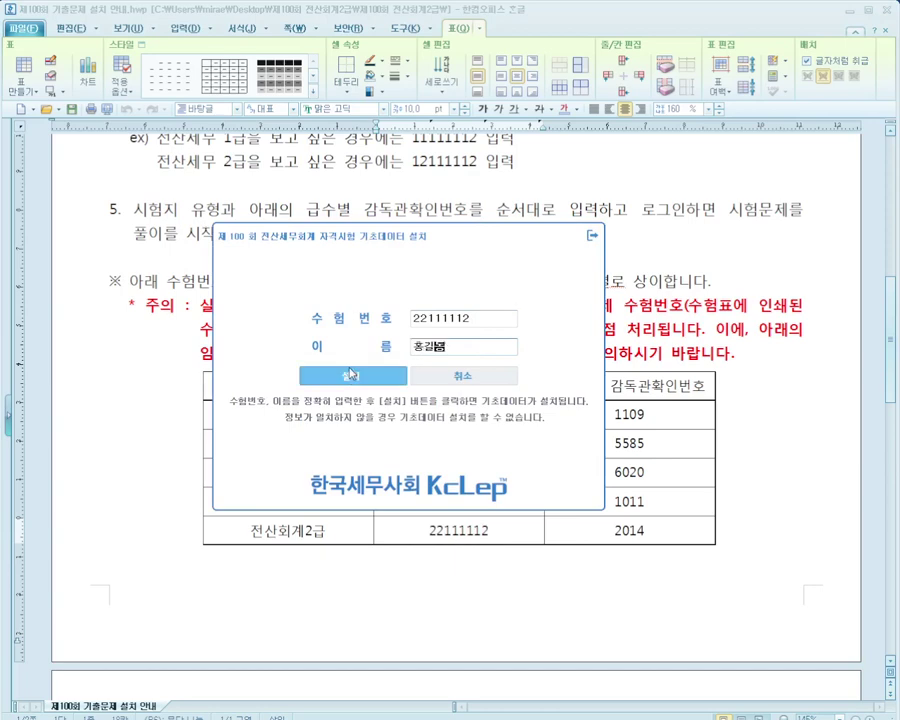
{"action": "left_click", "coordinate": [353, 377]}
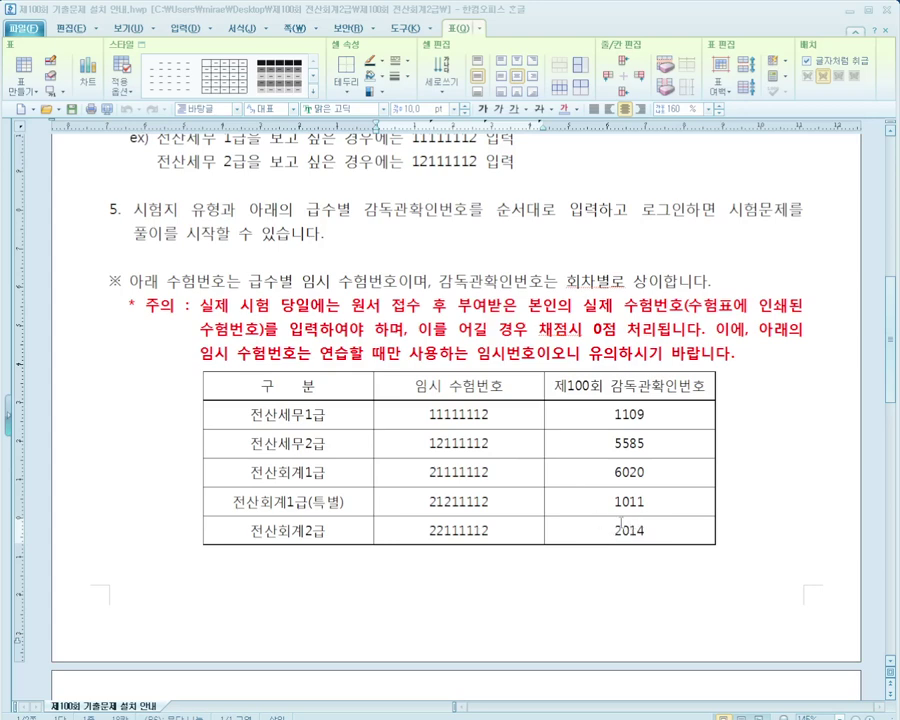
{"action": "left_click_drag", "start_coordinate": [623, 210], "coordinate": [393, 217]}
Log in to KcLep as exam type A with supervisor number 2014
{"action": "left_click", "coordinate": [590, 374]}
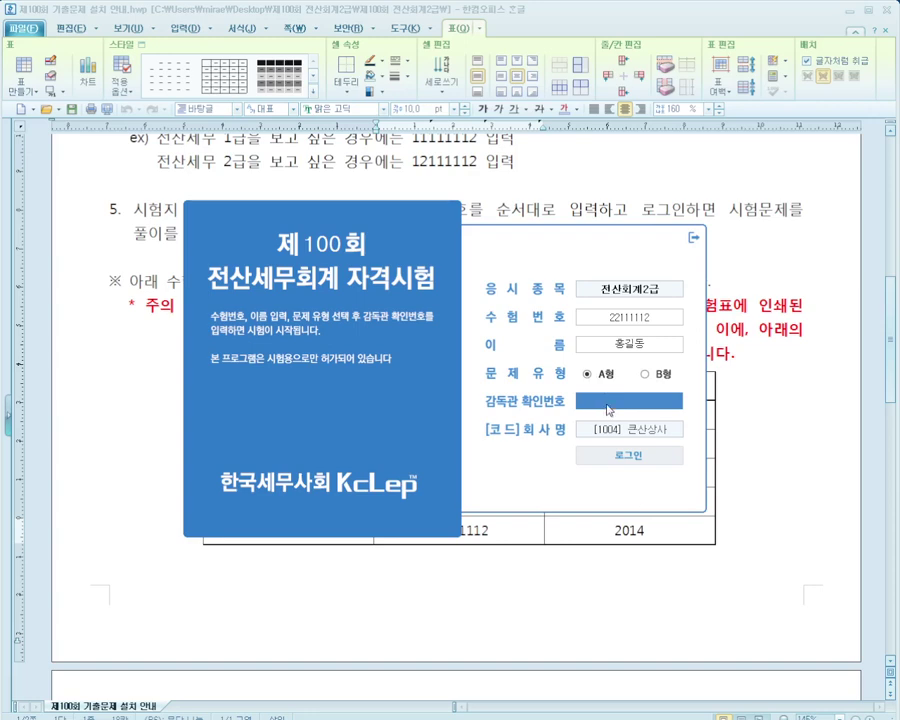
{"action": "type", "text": "2014"}
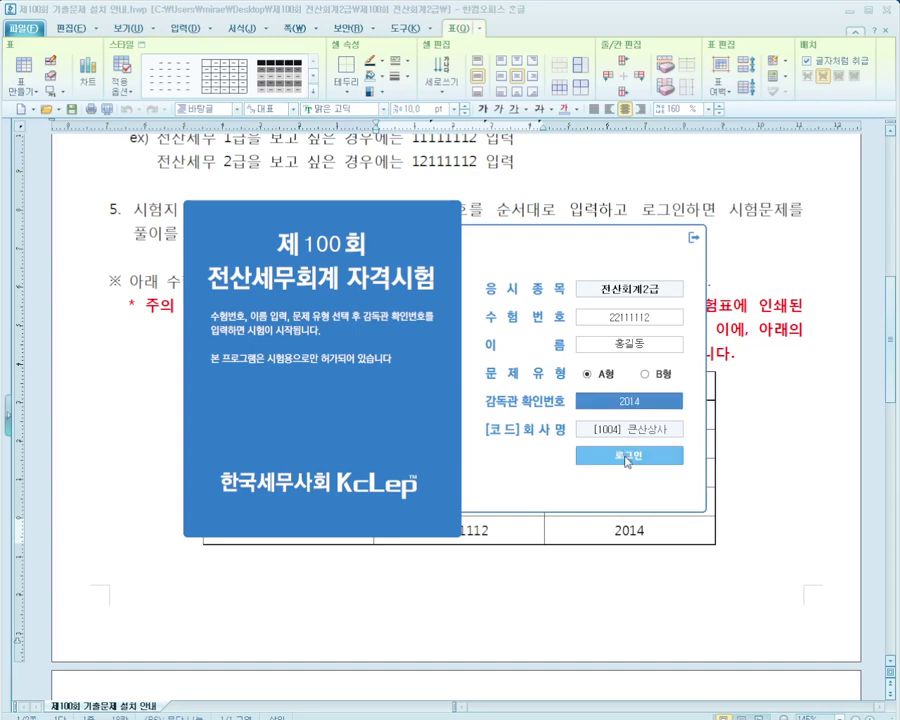
{"action": "left_click", "coordinate": [586, 454]}
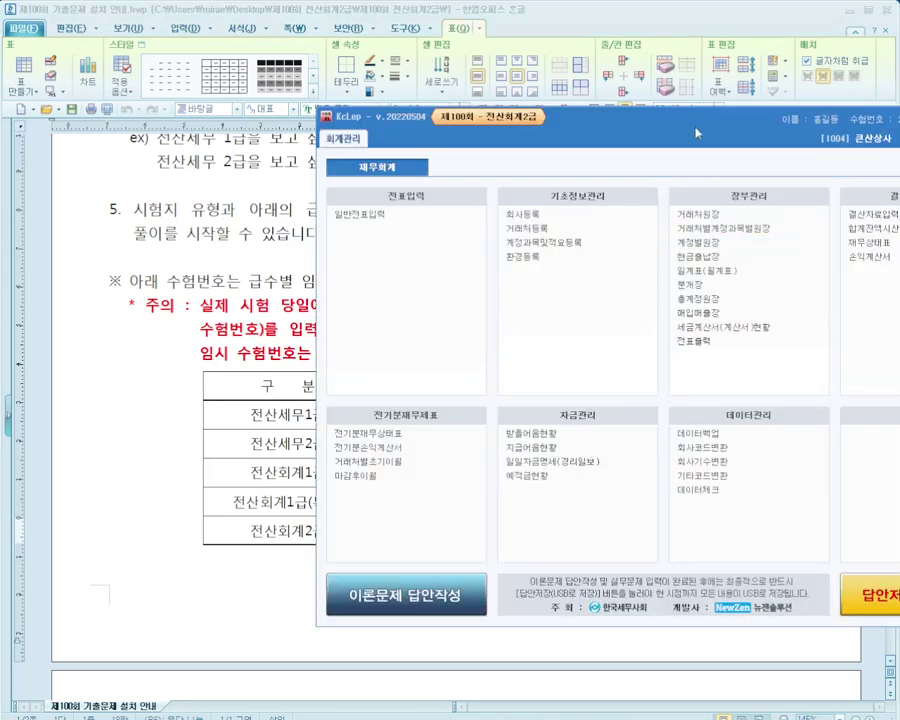
Close the installation guide and bring up the A형 exam paper
{"action": "left_click_drag", "start_coordinate": [493, 120], "coordinate": [475, 122]}
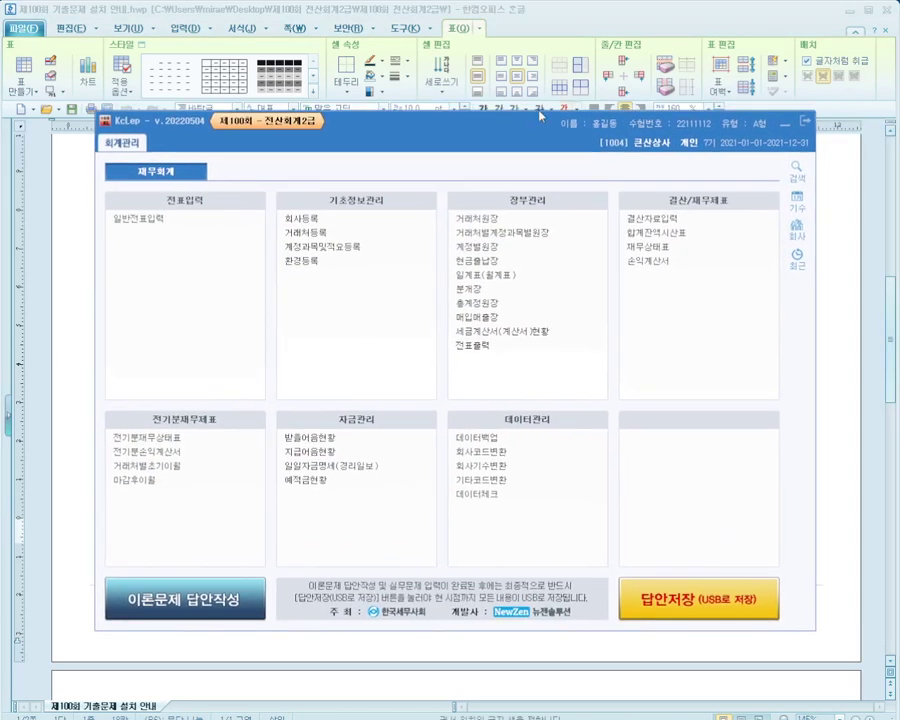
{"action": "left_click", "coordinate": [603, 17]}
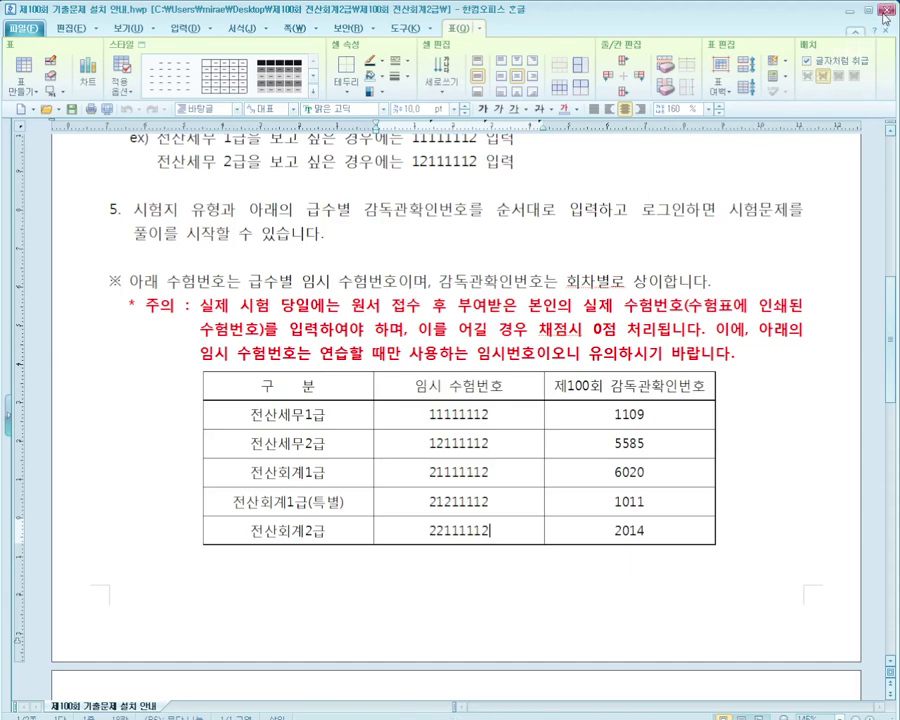
{"action": "key", "text": "alt+Tab"}
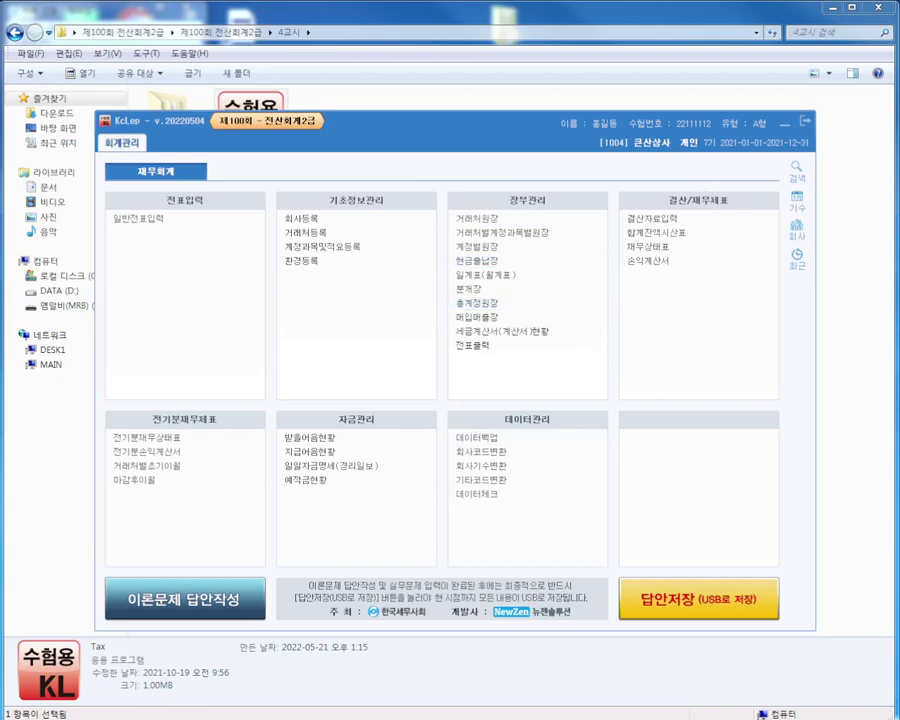
{"action": "mouse_move", "coordinate": [455, 712]}
{"action": "left_click", "coordinate": [523, 664]}
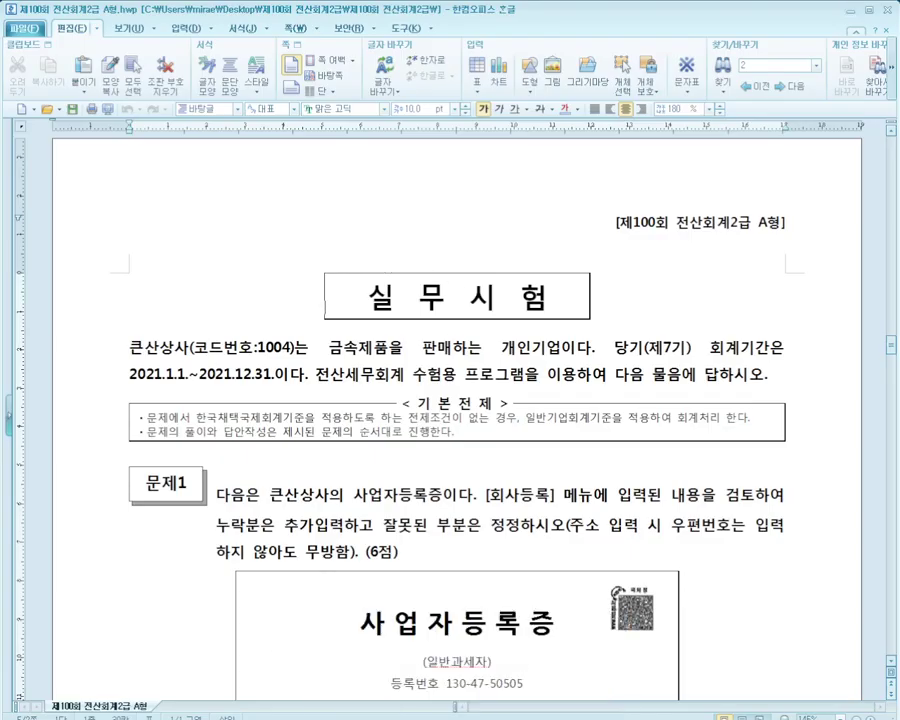
{"action": "key", "text": "alt+Tab"}
{"action": "left_click", "coordinate": [14, 32]}
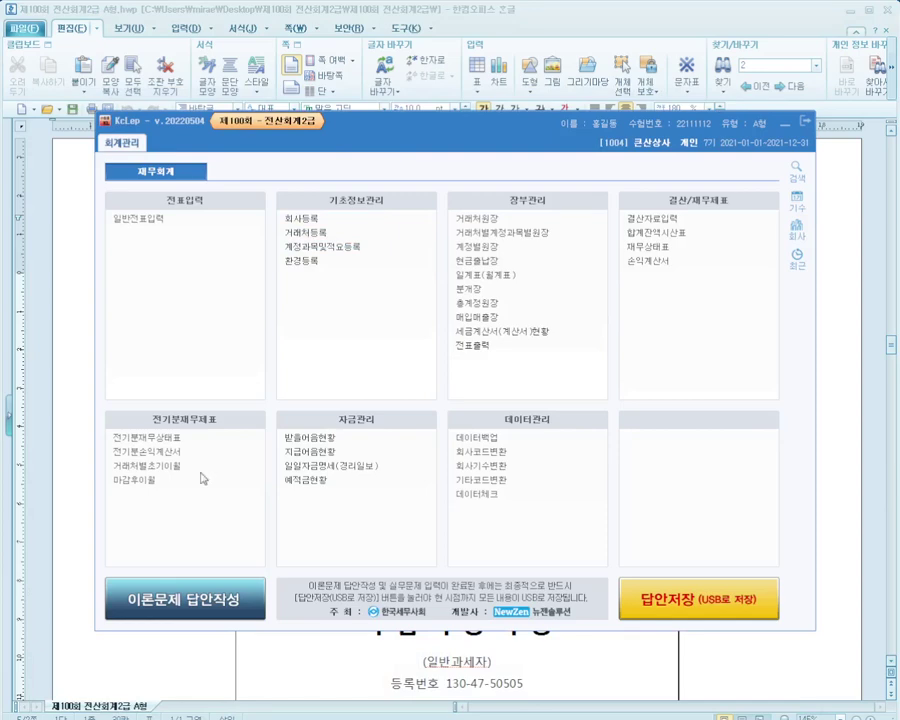
{"action": "left_click", "coordinate": [648, 12]}
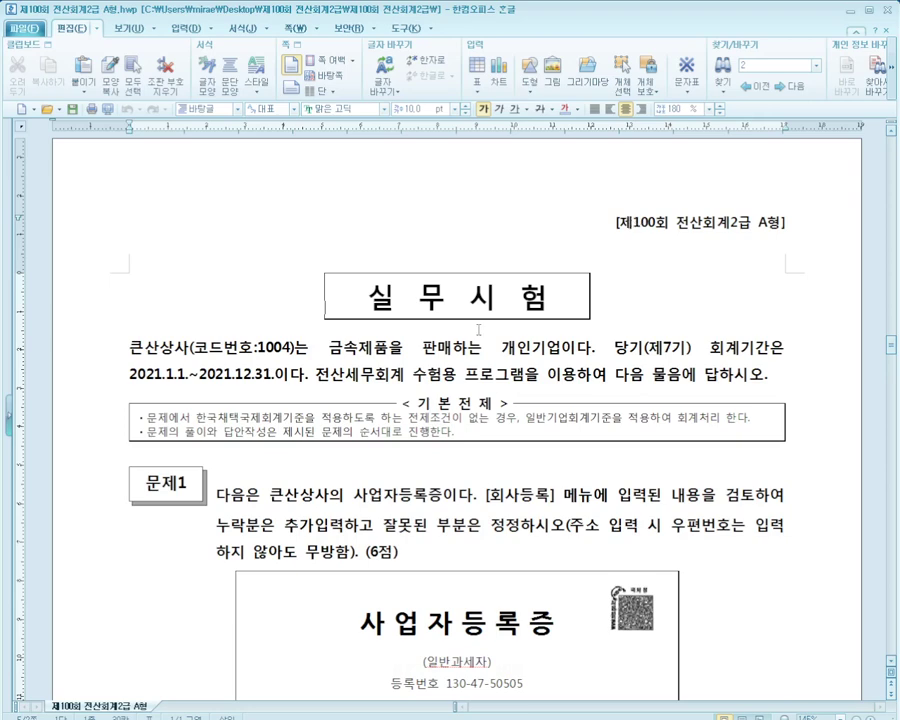
{"action": "left_click", "coordinate": [502, 350]}
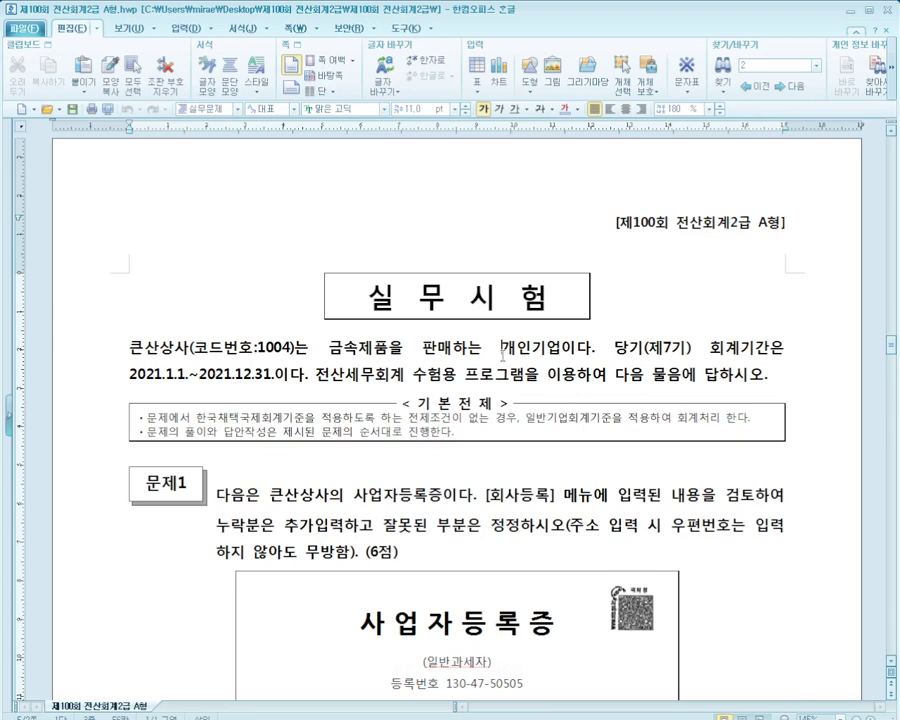
{"action": "scroll", "coordinate": [502, 355], "scroll_direction": "down", "scroll_amount": 1}
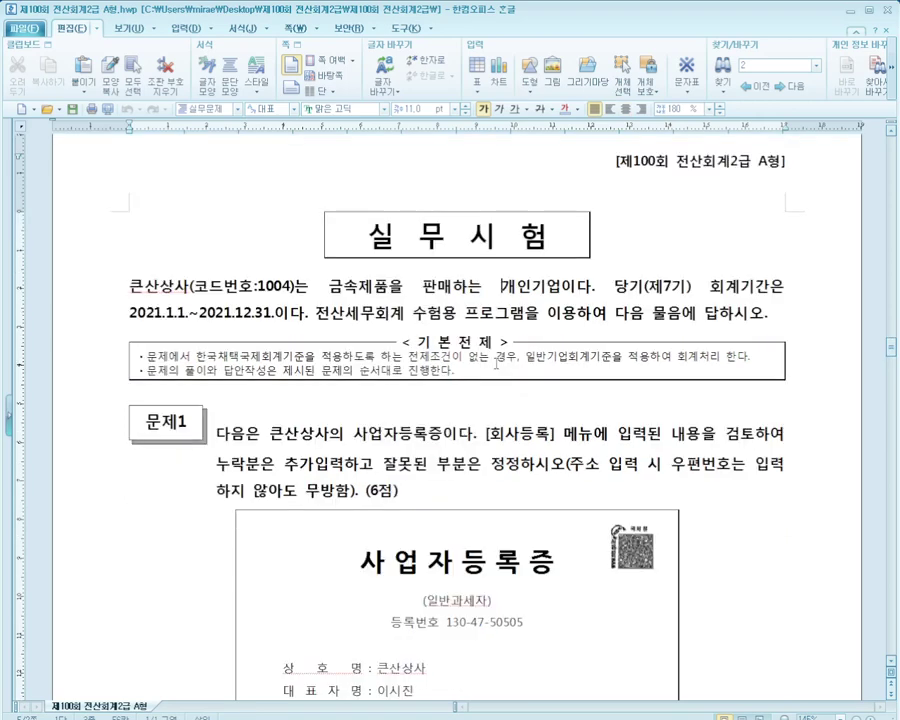
{"action": "scroll", "coordinate": [495, 364], "scroll_direction": "down", "scroll_amount": 2}
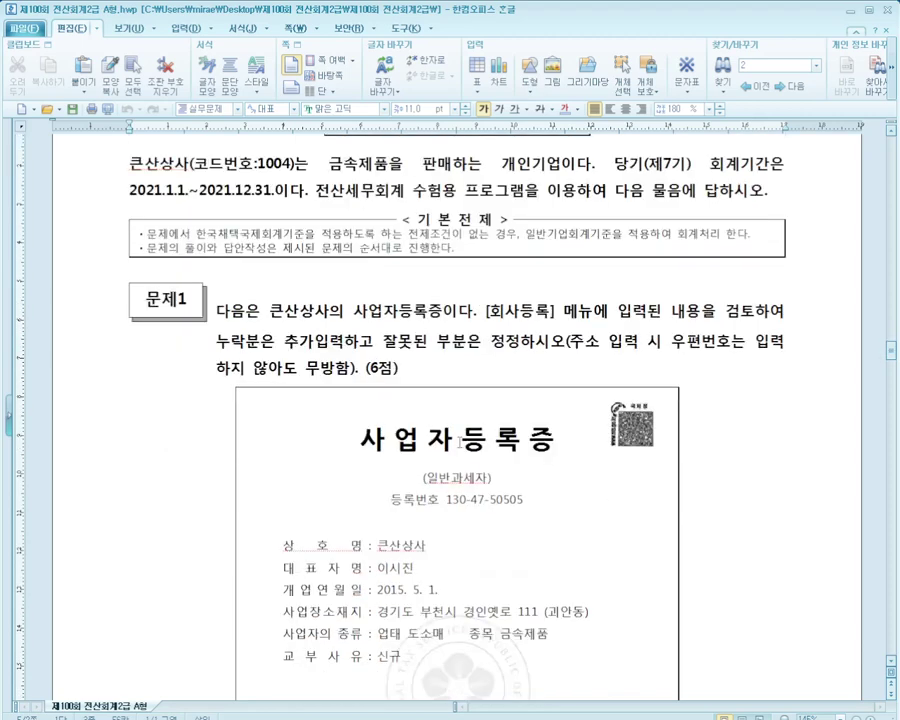
{"action": "left_click_drag", "start_coordinate": [270, 310], "coordinate": [368, 310]}
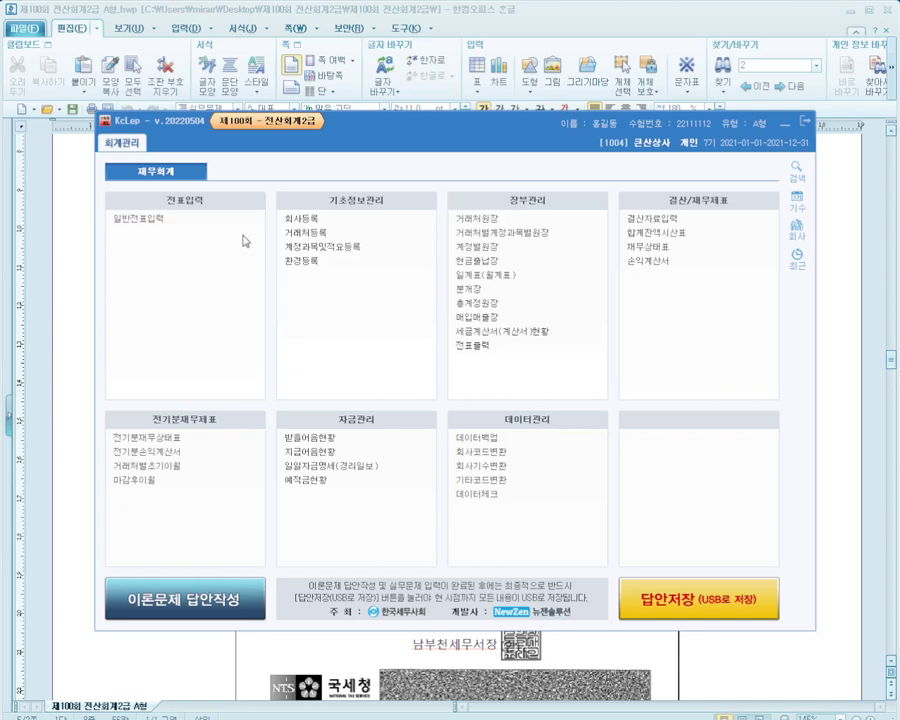
Open 회사등록 for 큰산상사 and correct the business registration number to match the certificate
{"action": "left_click", "coordinate": [318, 219]}
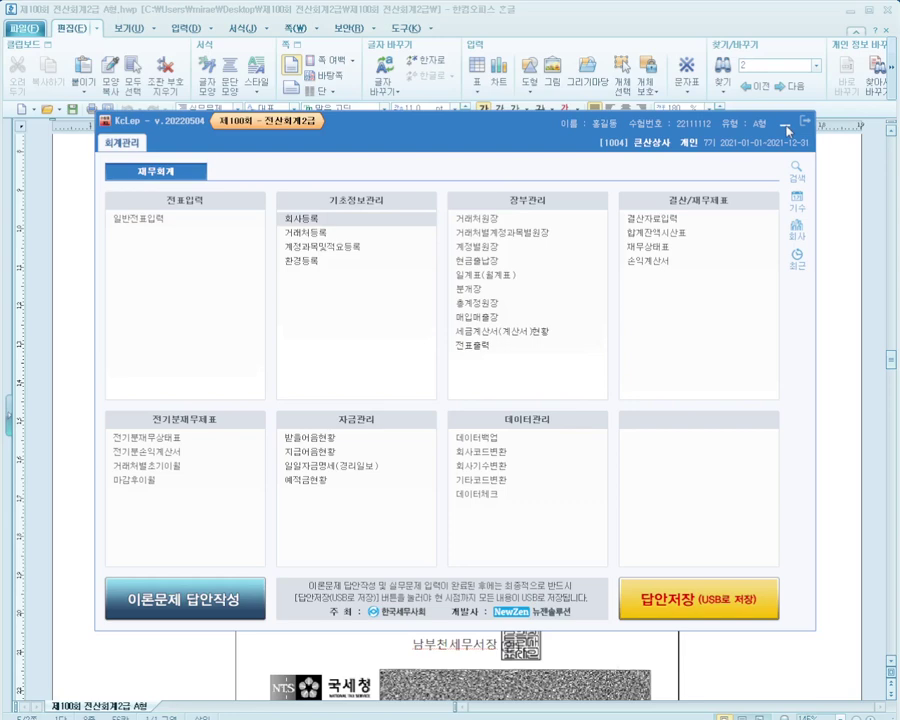
{"action": "left_click", "coordinate": [786, 128]}
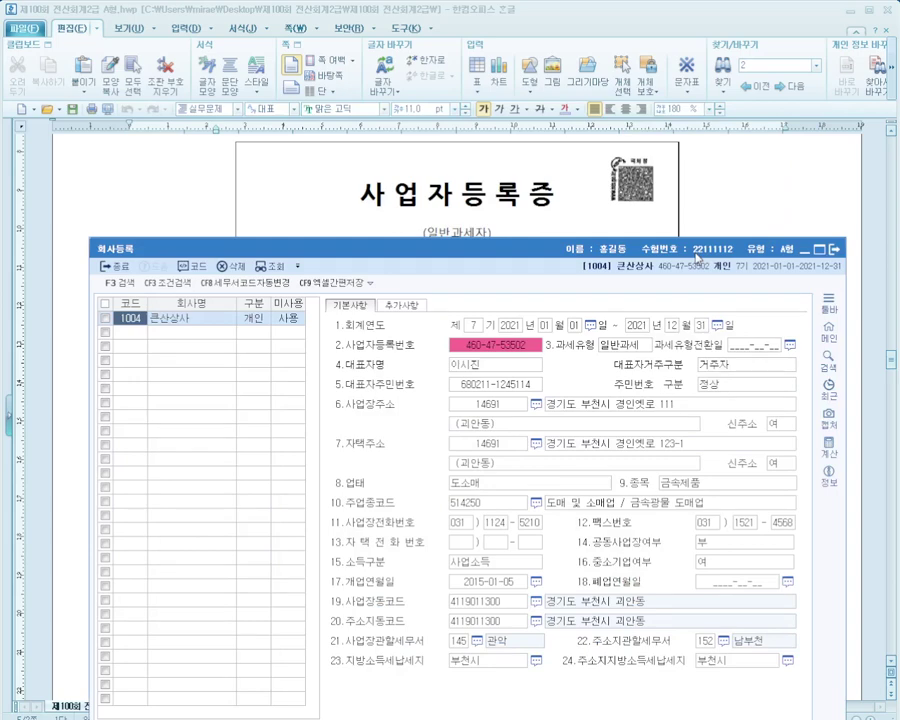
{"action": "left_click", "coordinate": [507, 203]}
{"action": "scroll", "coordinate": [505, 215], "scroll_direction": "down", "scroll_amount": 1}
{"action": "key", "text": "alt+Tab"}
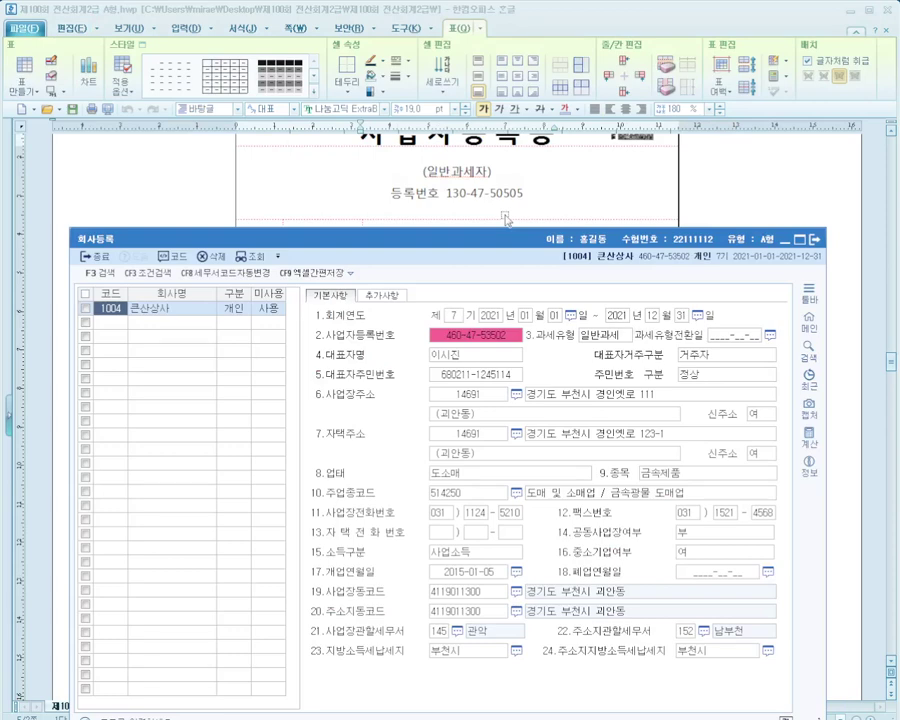
{"action": "left_click", "coordinate": [548, 320]}
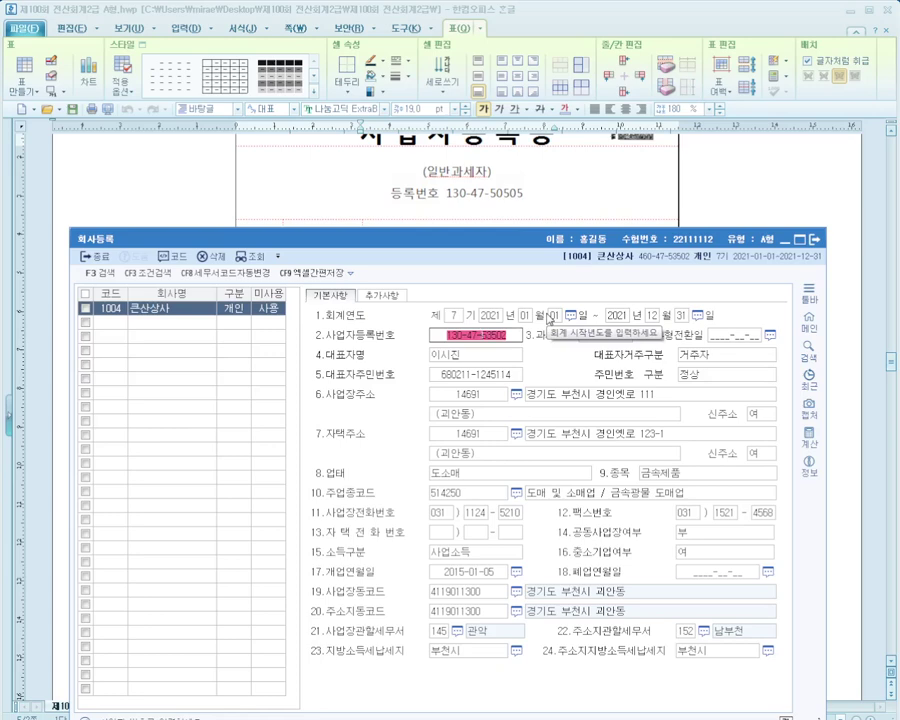
{"action": "key", "text": "Return"}
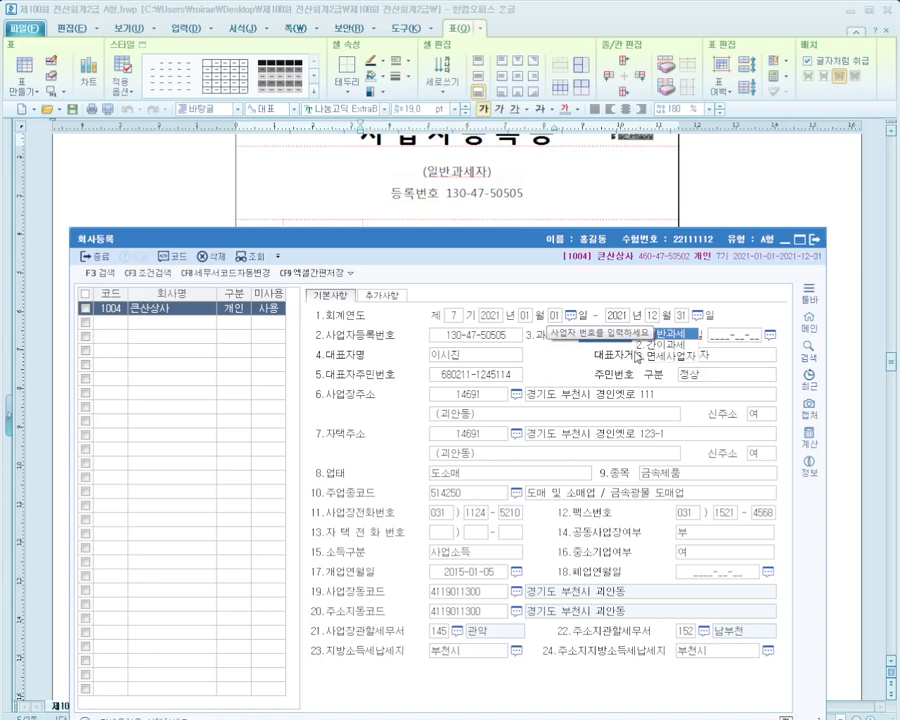
Keep 과세유형 as 일반과세 and verify 업태 도소매, 종목 금속제품, industry code 514250
{"action": "left_click", "coordinate": [501, 218]}
{"action": "scroll", "coordinate": [520, 195], "scroll_direction": "down", "scroll_amount": 1}
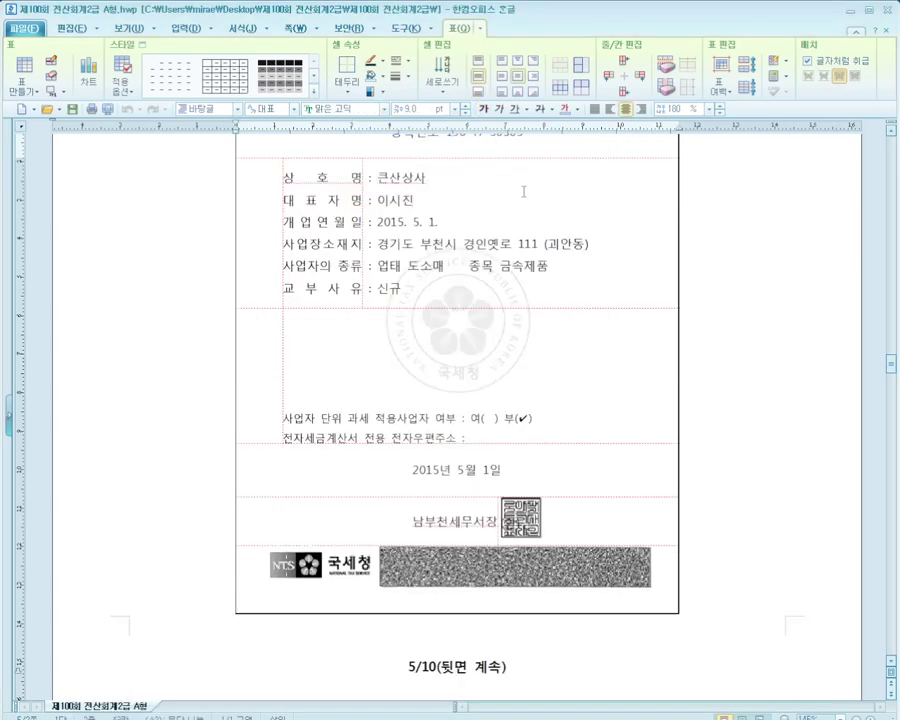
{"action": "key", "text": "alt+Tab"}
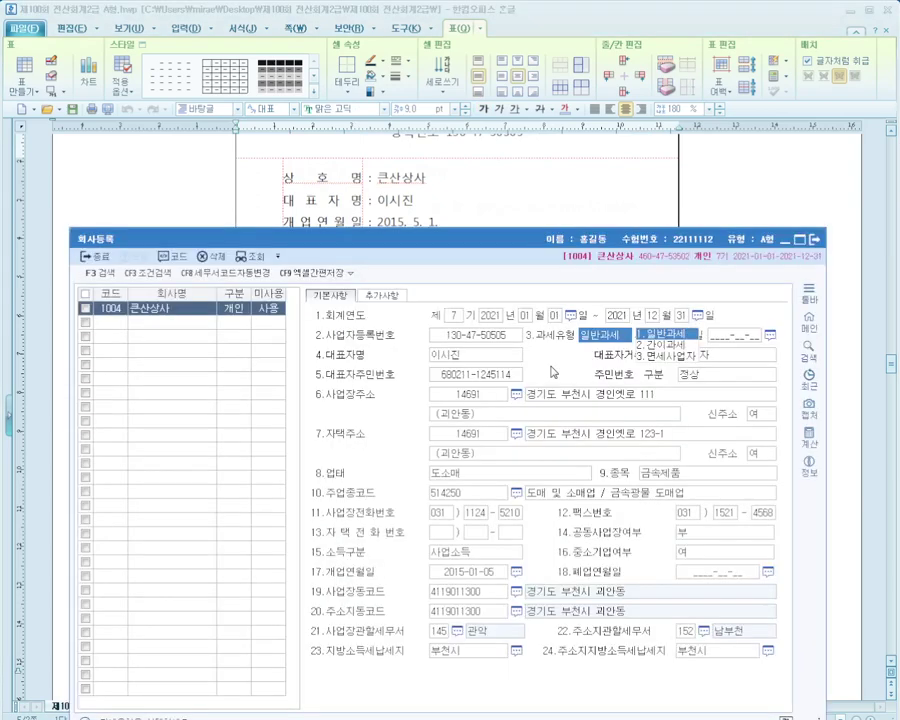
{"action": "key", "text": "Return"}
{"action": "left_click_drag", "start_coordinate": [463, 243], "coordinate": [463, 332]}
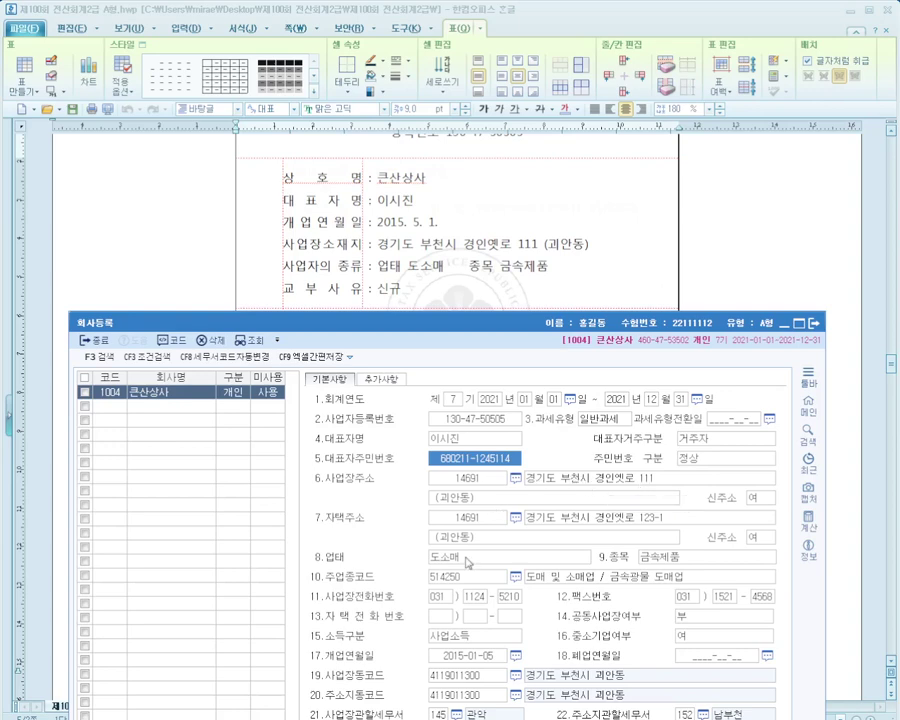
{"action": "left_click", "coordinate": [467, 560]}
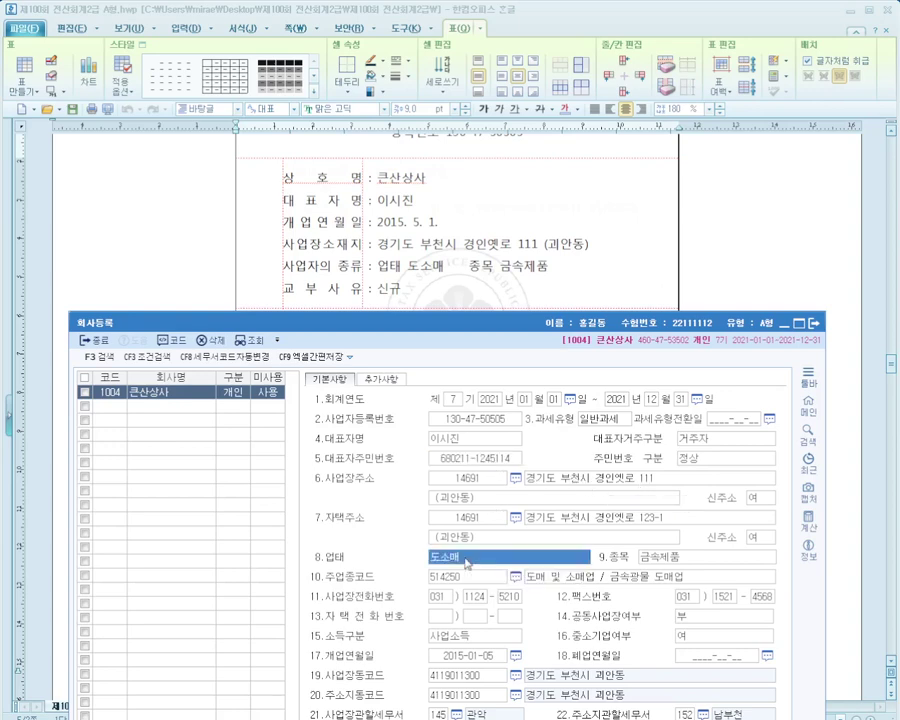
{"action": "left_click", "coordinate": [672, 567]}
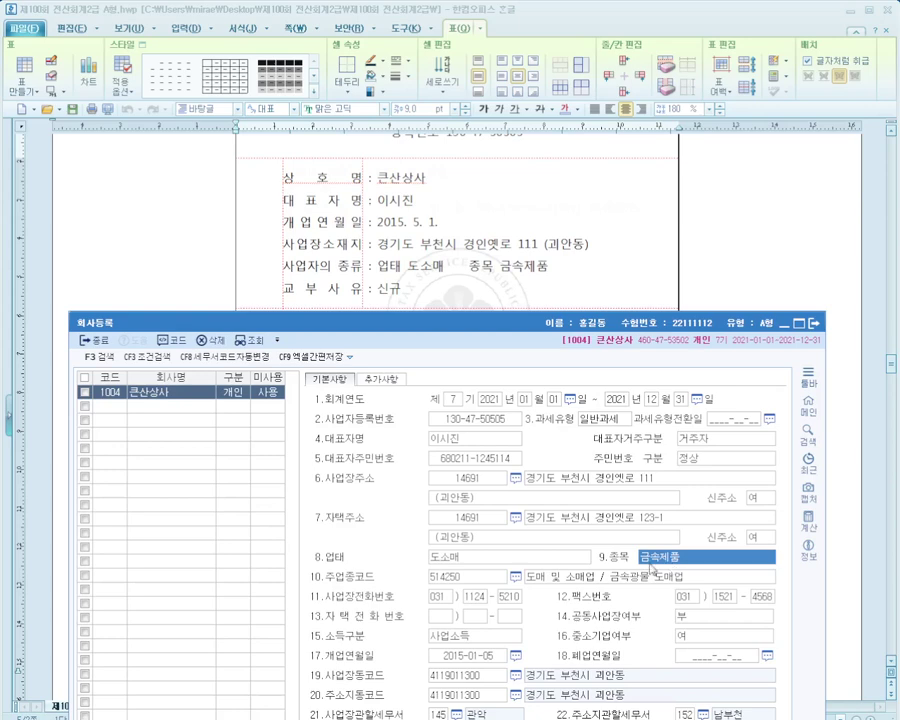
{"action": "left_click", "coordinate": [480, 582]}
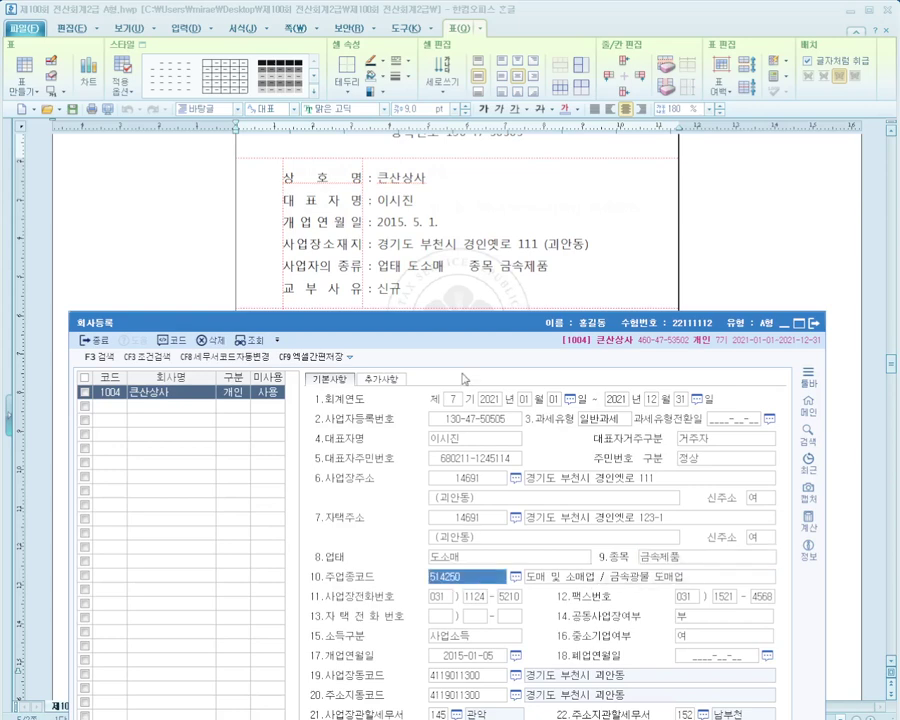
{"action": "left_click", "coordinate": [483, 300]}
{"action": "key", "text": "alt+Tab"}
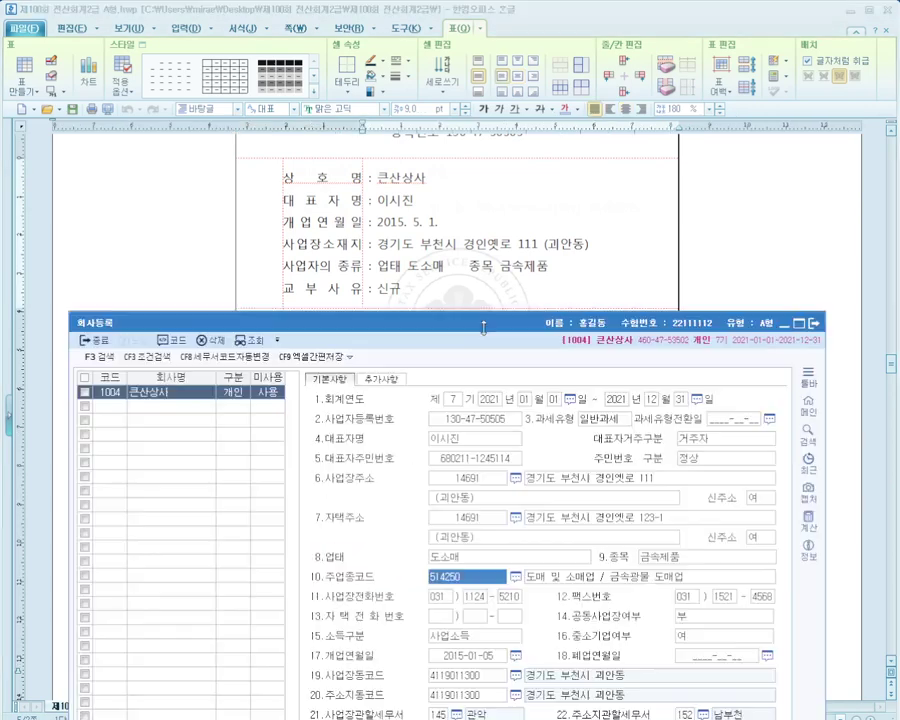
Change the 개업연월일 opening date to 2015-05-01
{"action": "left_click_drag", "start_coordinate": [501, 321], "coordinate": [498, 249]}
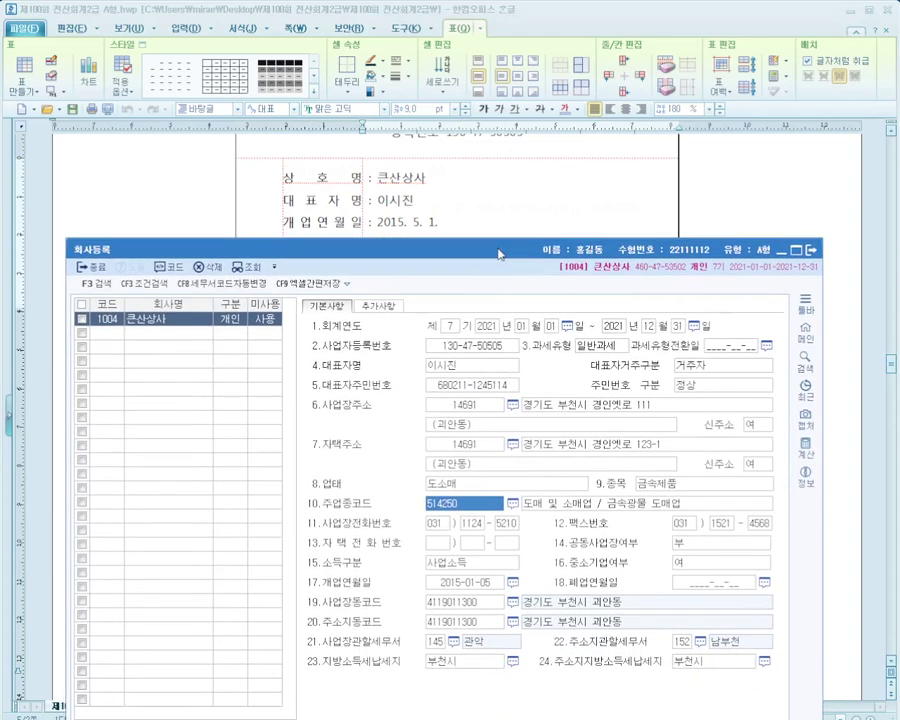
{"action": "left_click", "coordinate": [479, 588]}
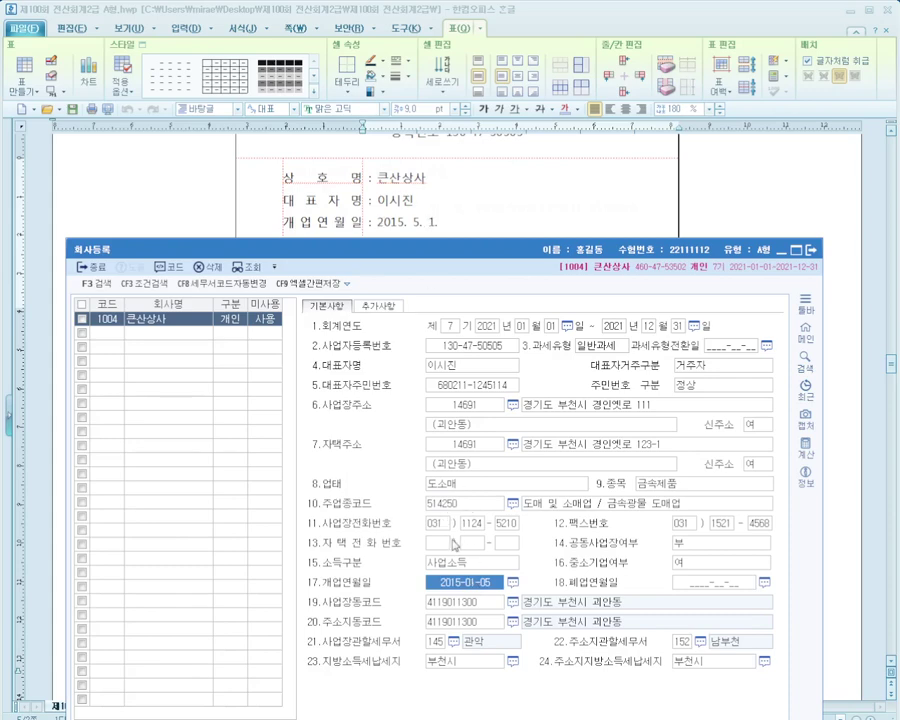
{"action": "type", "text": "2015-05-0"}
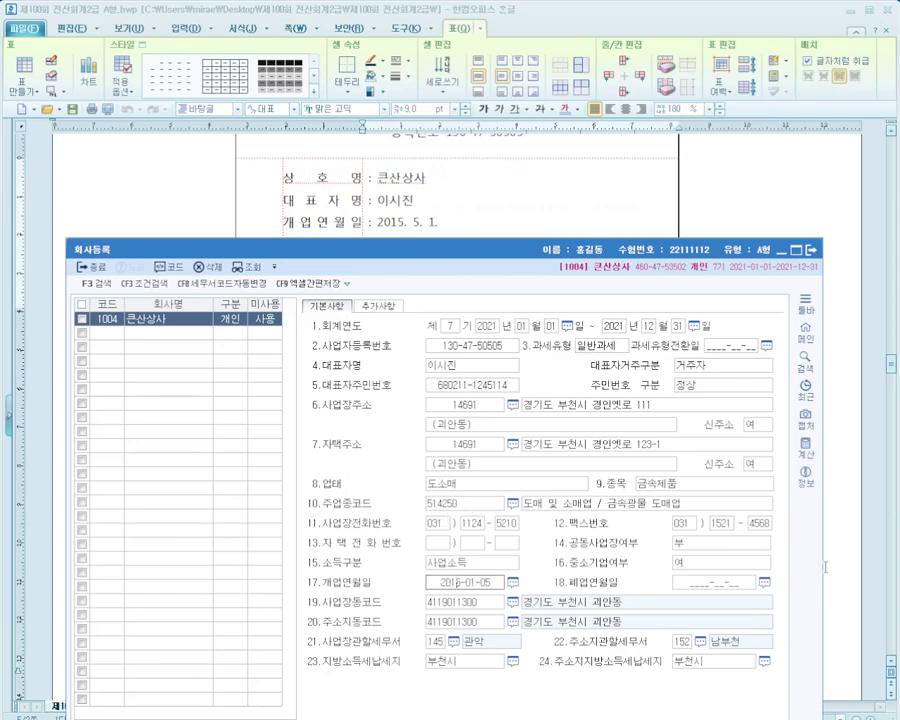
{"action": "type", "text": "1"}
{"action": "key", "text": "Return"}
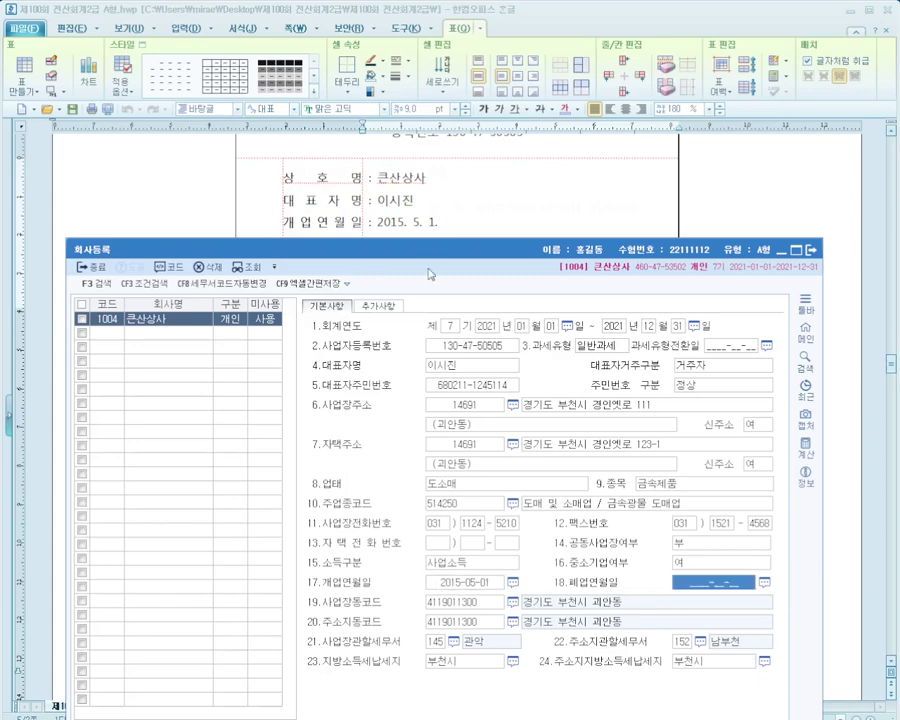
{"action": "key", "text": "alt+Tab"}
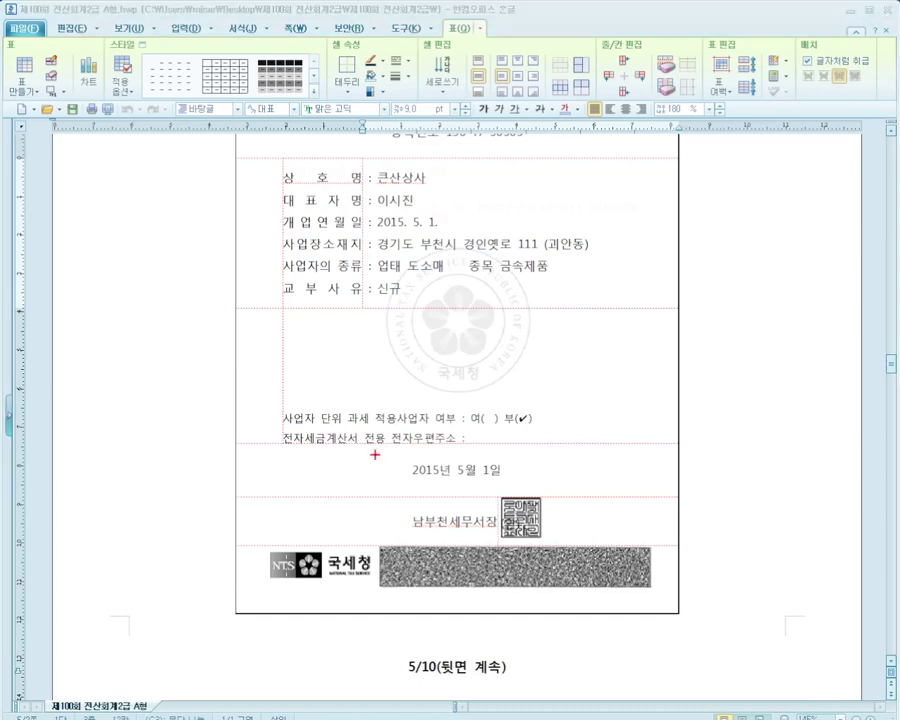
{"action": "left_click_drag", "start_coordinate": [375, 455], "coordinate": [545, 500]}
{"action": "mouse_move", "coordinate": [497, 461]}
{"action": "left_mouse_down"}
{"action": "mouse_move", "coordinate": [432, 490]}
{"action": "mouse_move", "coordinate": [505, 500]}
{"action": "left_mouse_up"}
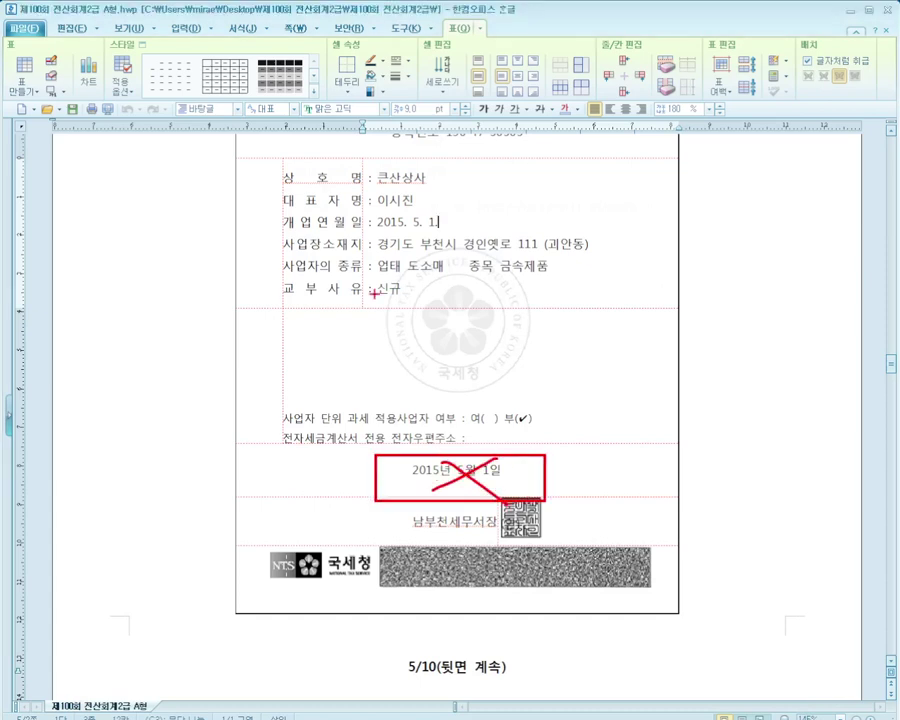
{"action": "left_click_drag", "start_coordinate": [267, 206], "coordinate": [480, 232]}
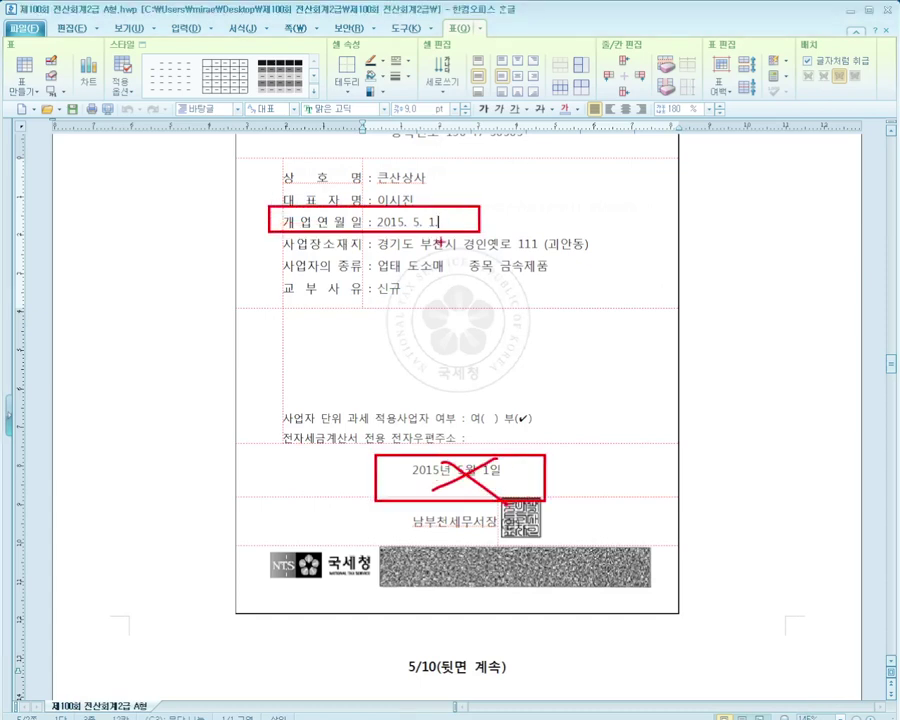
{"action": "key", "text": "Escape"}
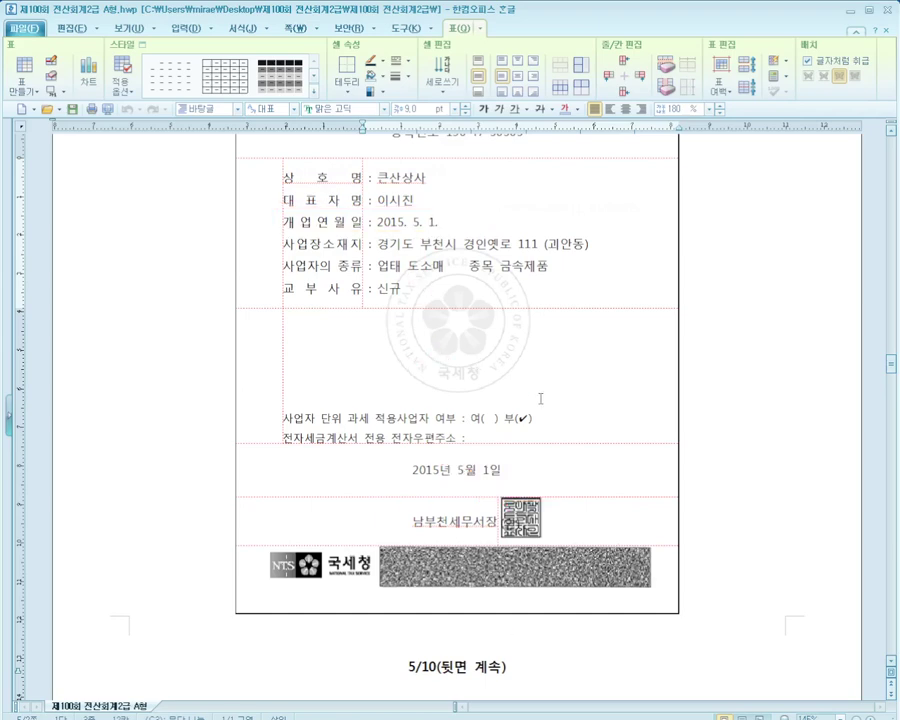
{"action": "key", "text": "alt+Tab"}
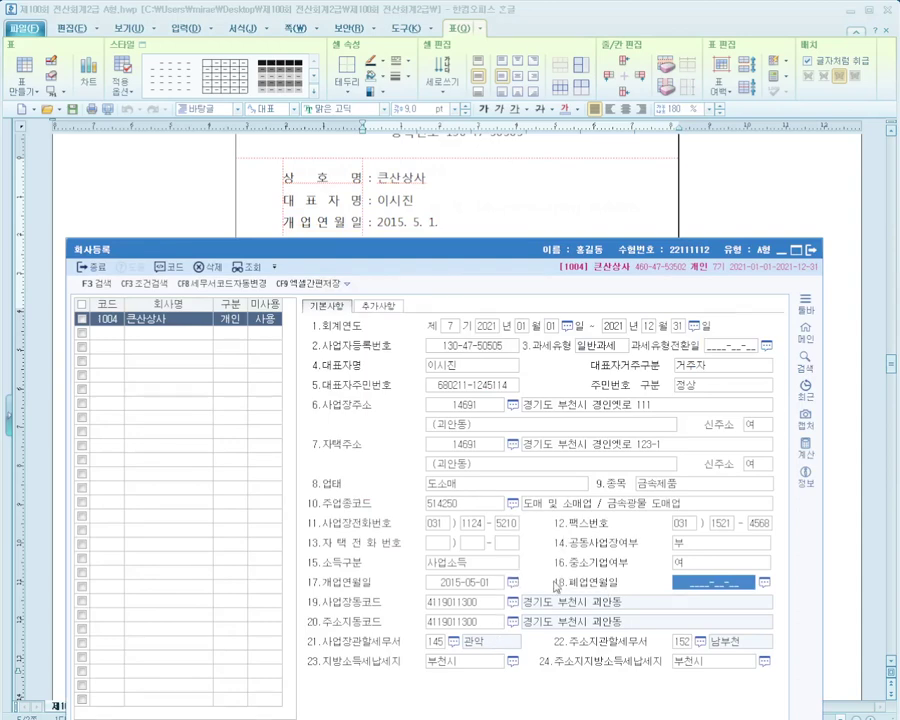
{"action": "key", "text": "alt+Tab"}
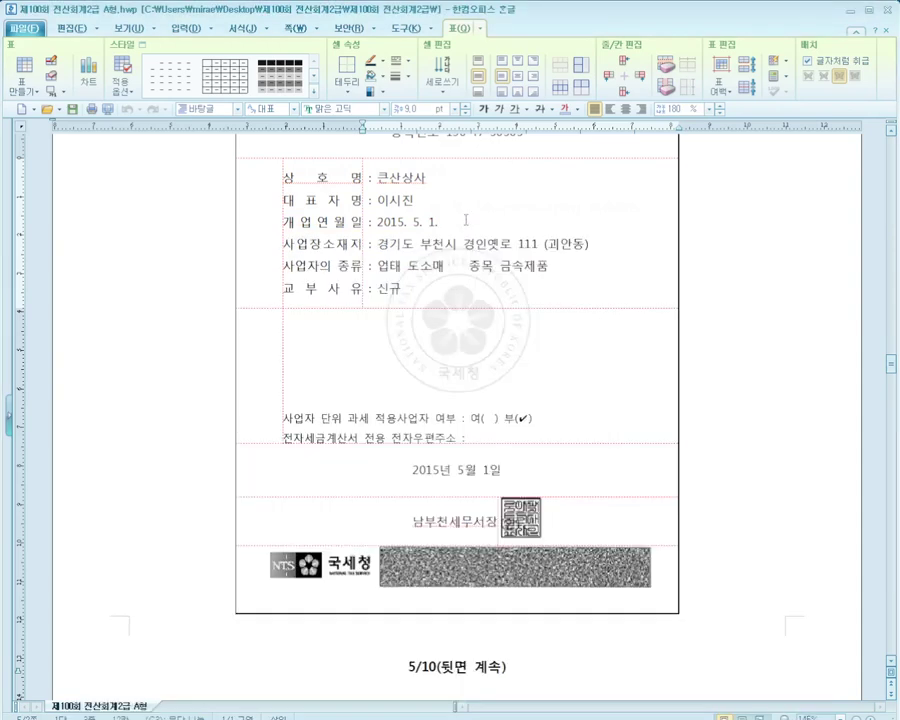
{"action": "type", "text": "."}
{"action": "key", "text": "alt+Tab"}
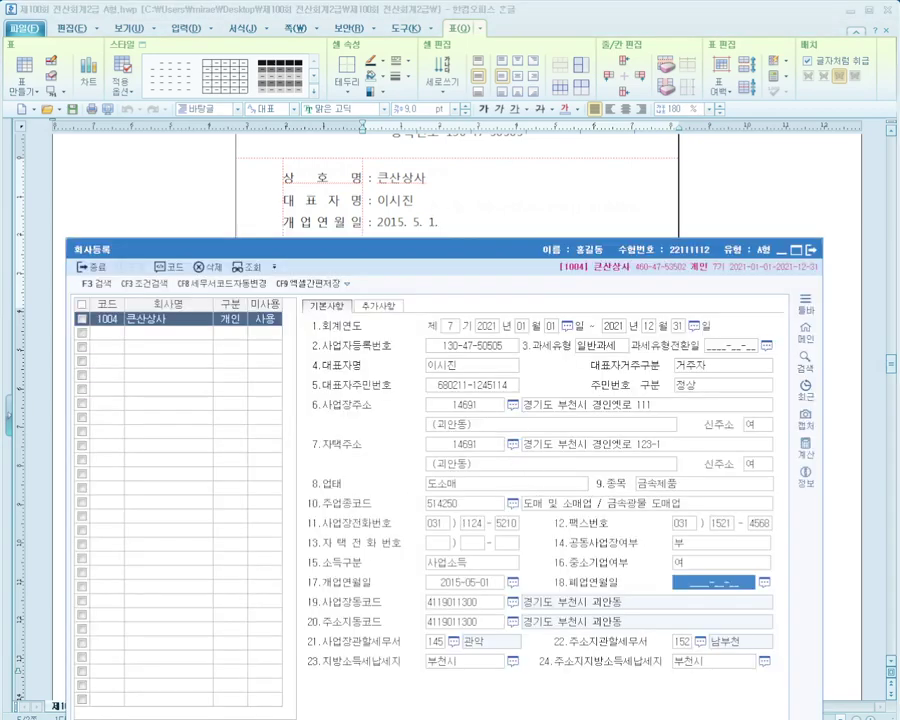
{"action": "key", "text": "alt+Tab"}
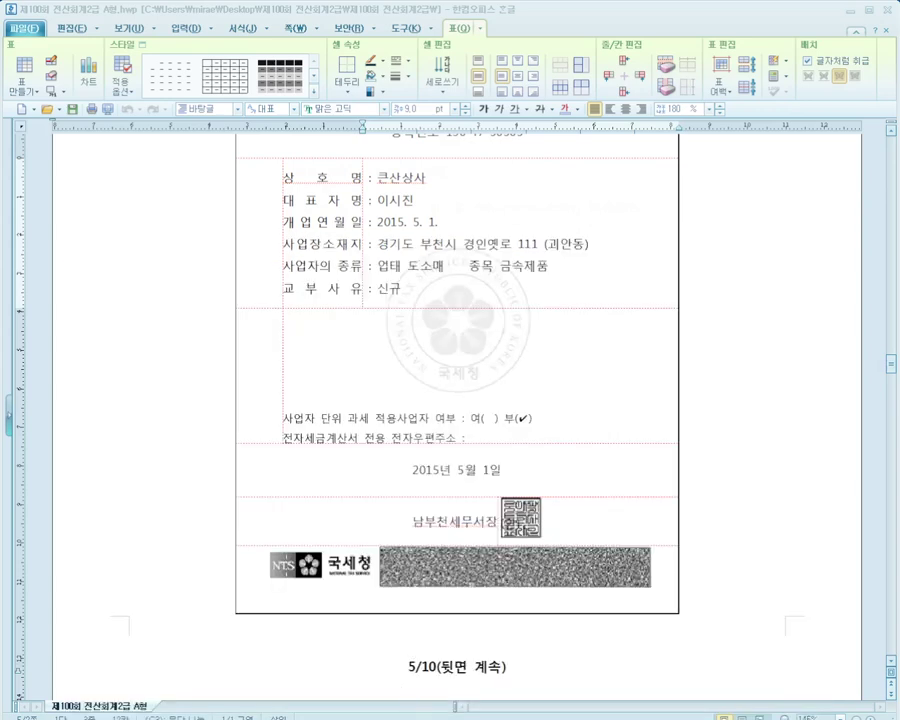
{"action": "key", "text": "alt+Tab"}
{"action": "key", "text": "alt+Tab"}
{"action": "scroll", "coordinate": [470, 250], "scroll_direction": "down", "scroll_amount": 5}
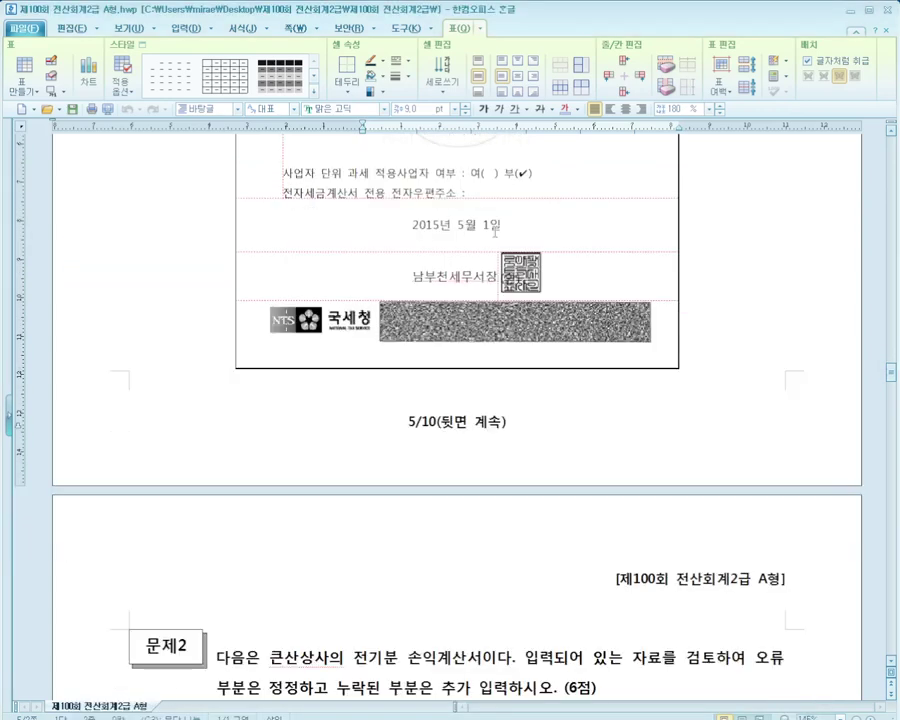
{"action": "key", "text": "alt+Tab"}
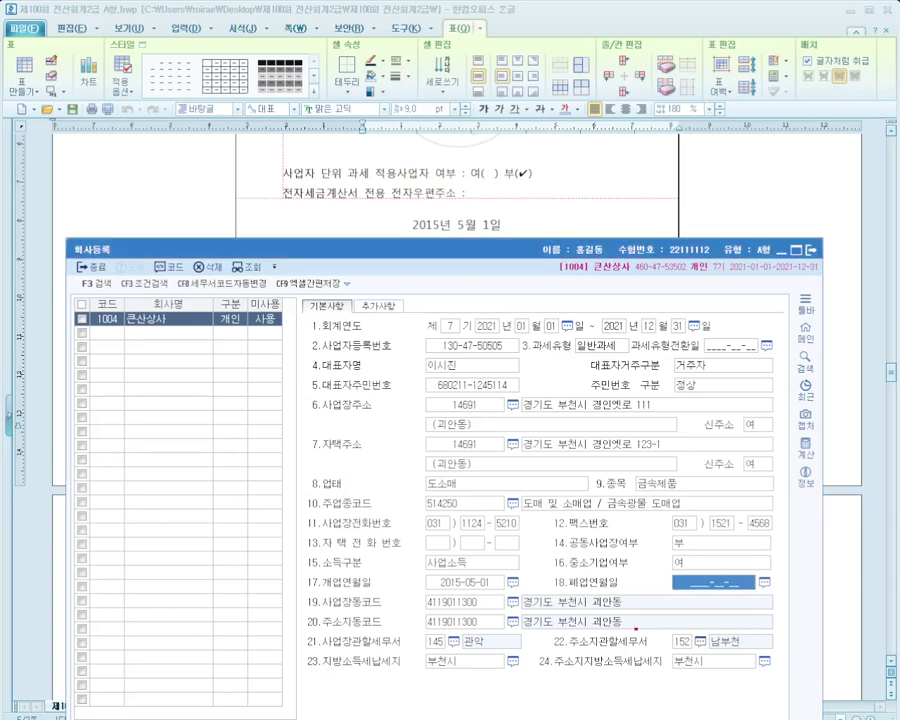
{"action": "left_click_drag", "start_coordinate": [636, 629], "coordinate": [734, 651]}
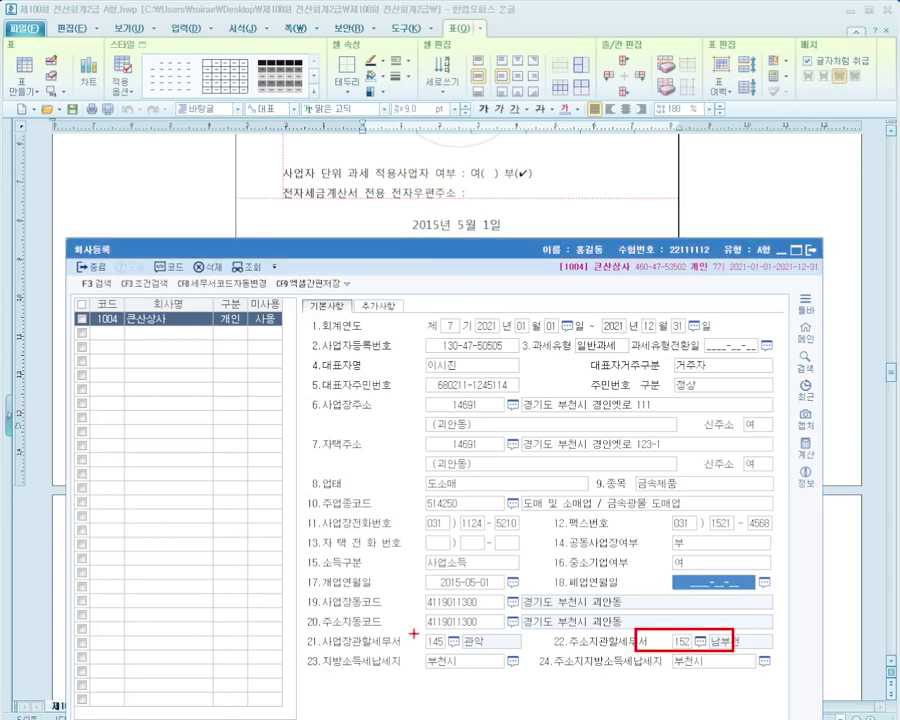
{"action": "mouse_move", "coordinate": [303, 388]}
{"action": "left_mouse_down"}
{"action": "mouse_move", "coordinate": [673, 465]}
{"action": "mouse_move", "coordinate": [758, 463]}
{"action": "left_mouse_up"}
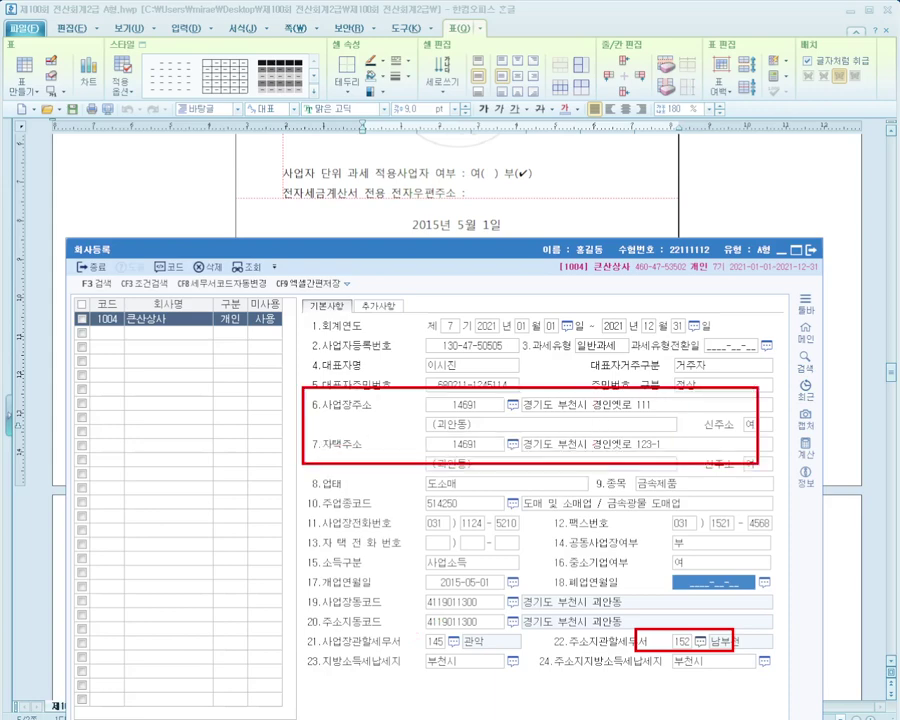
{"action": "mouse_move", "coordinate": [494, 450]}
{"action": "left_mouse_down"}
{"action": "mouse_move", "coordinate": [485, 643]}
{"action": "mouse_move", "coordinate": [488, 452]}
{"action": "mouse_move", "coordinate": [603, 343]}
{"action": "mouse_move", "coordinate": [592, 373]}
{"action": "mouse_move", "coordinate": [460, 440]}
{"action": "mouse_move", "coordinate": [480, 470]}
{"action": "mouse_move", "coordinate": [477, 628]}
{"action": "left_mouse_up"}
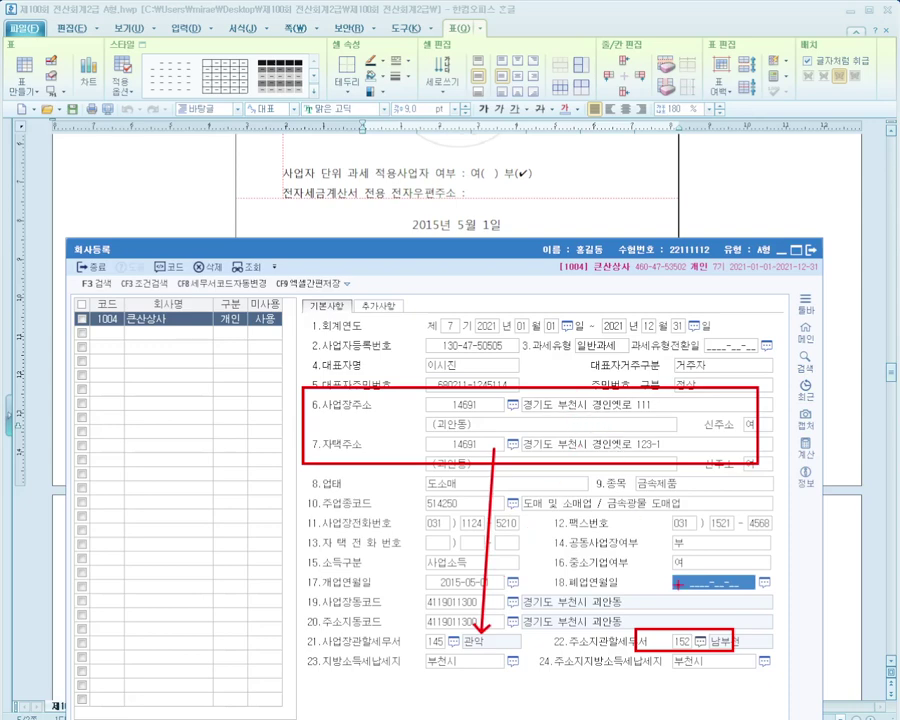
{"action": "key", "text": "Escape"}
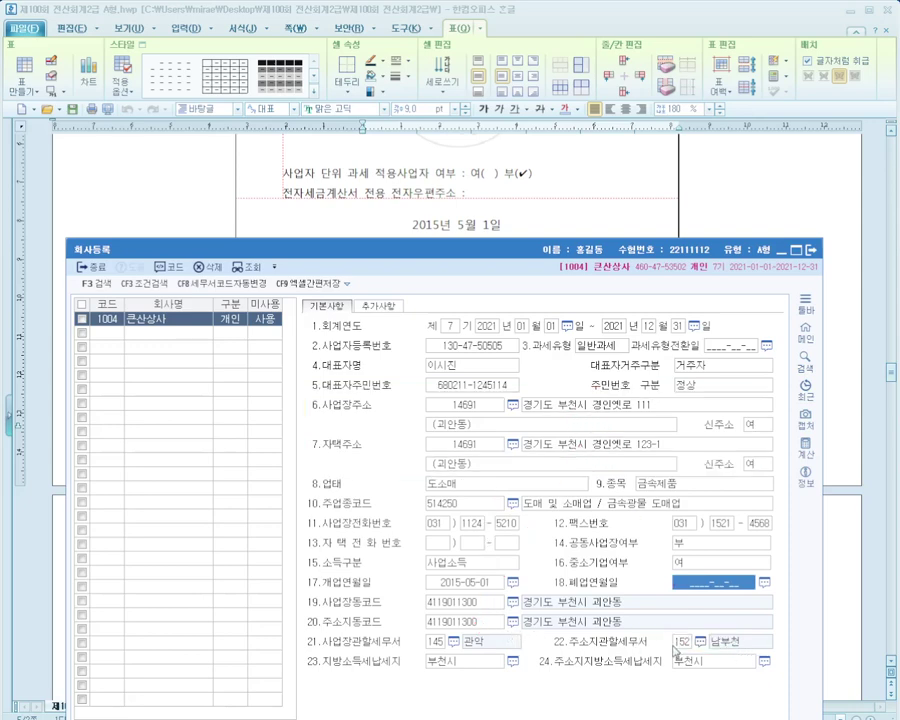
Search 부천 and set field 21 사업장관할세무서 to 152 남부천
{"action": "left_click", "coordinate": [454, 640]}
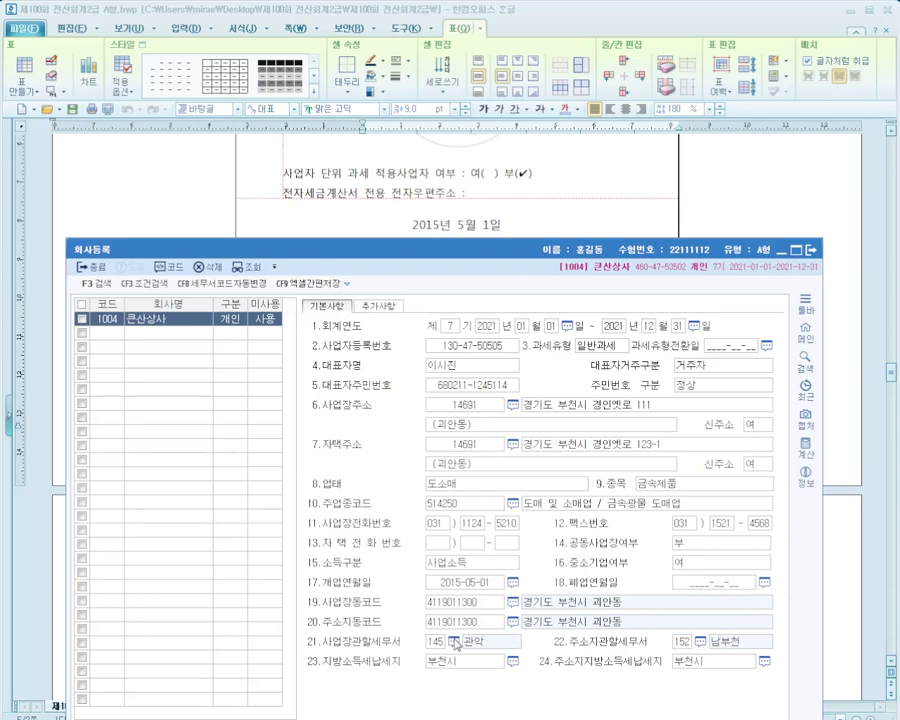
{"action": "type", "text": "부천"}
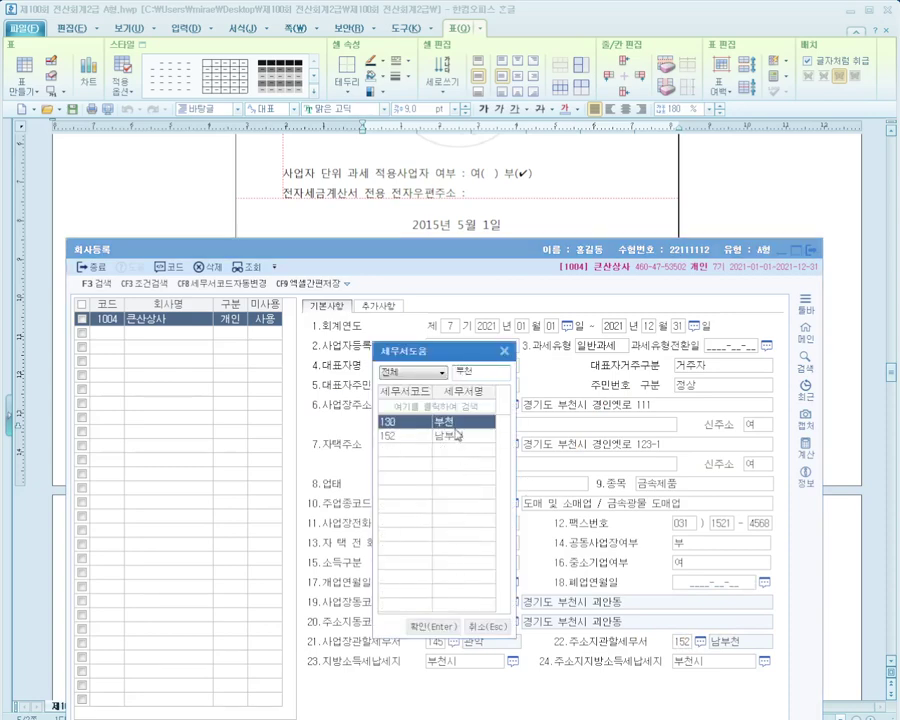
{"action": "left_click_drag", "start_coordinate": [445, 357], "coordinate": [307, 366]}
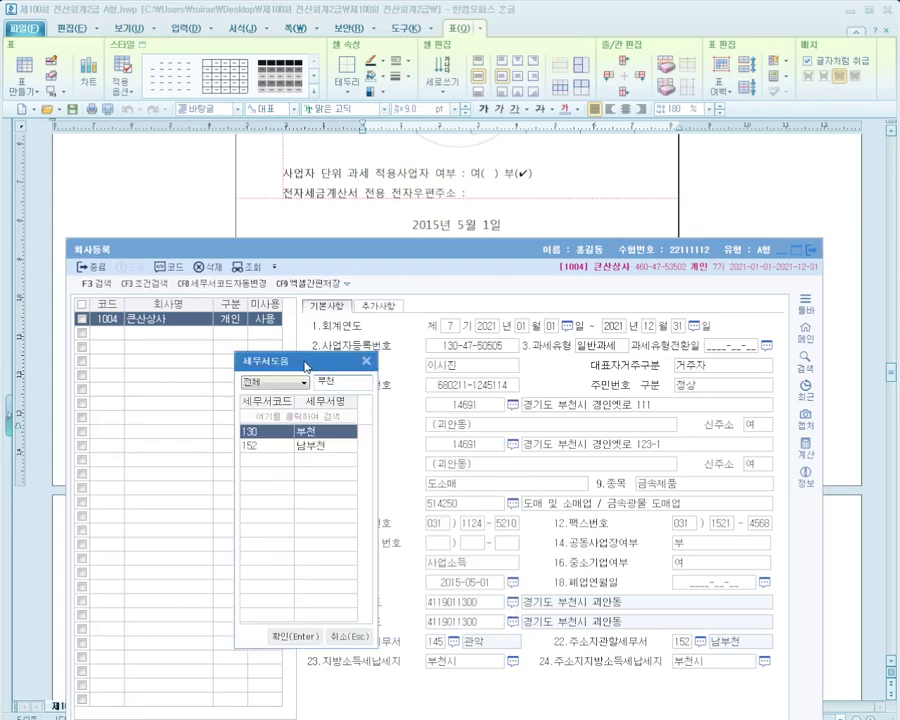
{"action": "key", "text": "alt+Tab"}
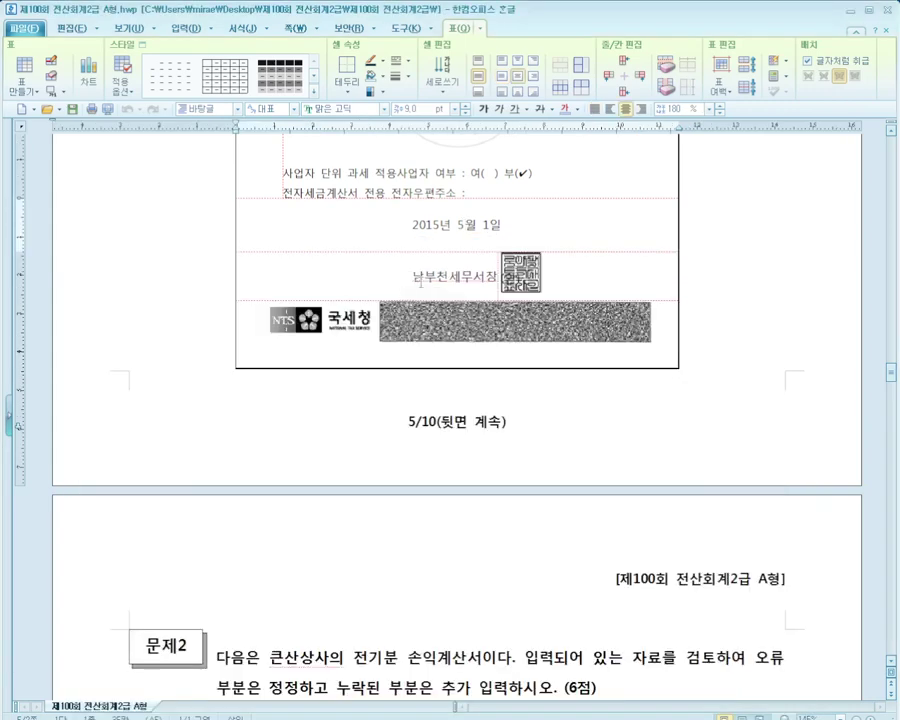
{"action": "key", "text": "shift+Right"}
{"action": "key", "text": "shift+Right"}
{"action": "key", "text": "shift+Right"}
{"action": "key", "text": "Left"}
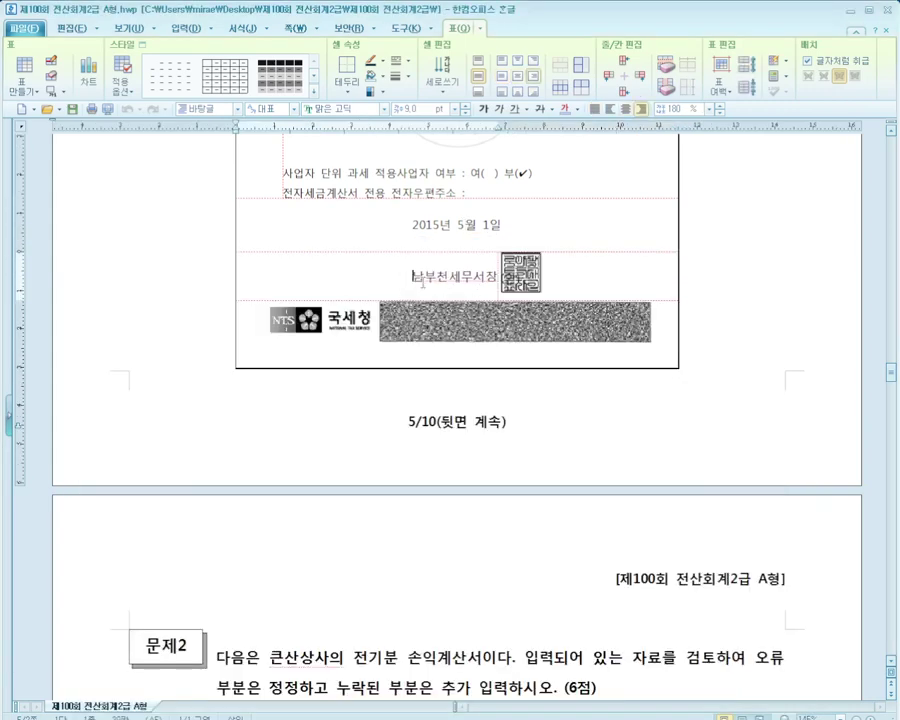
{"action": "key", "text": "alt+Tab"}
{"action": "left_click", "coordinate": [313, 446]}
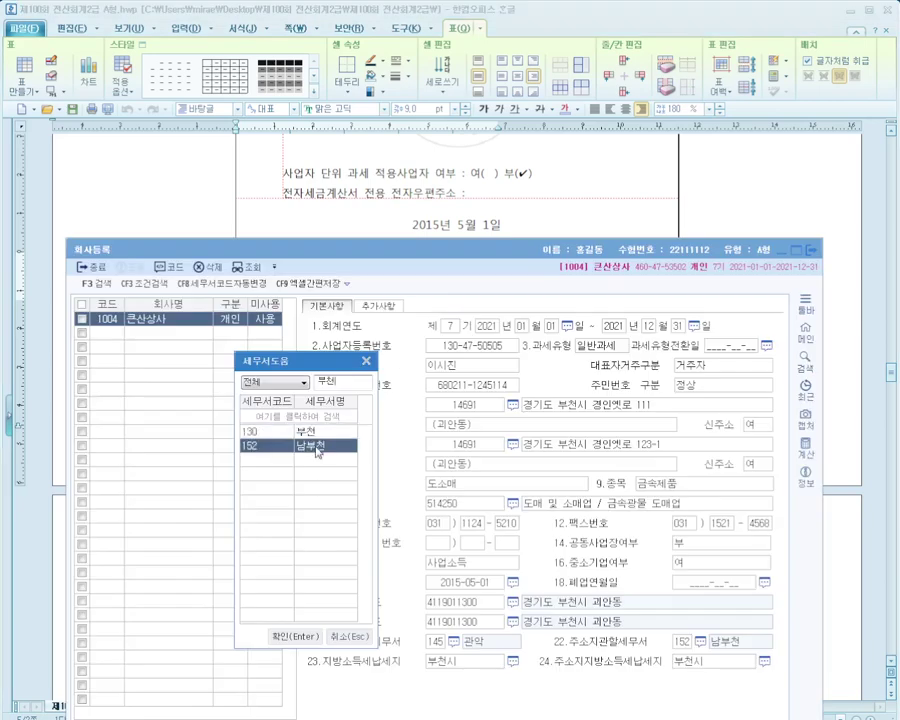
{"action": "left_click", "coordinate": [305, 635]}
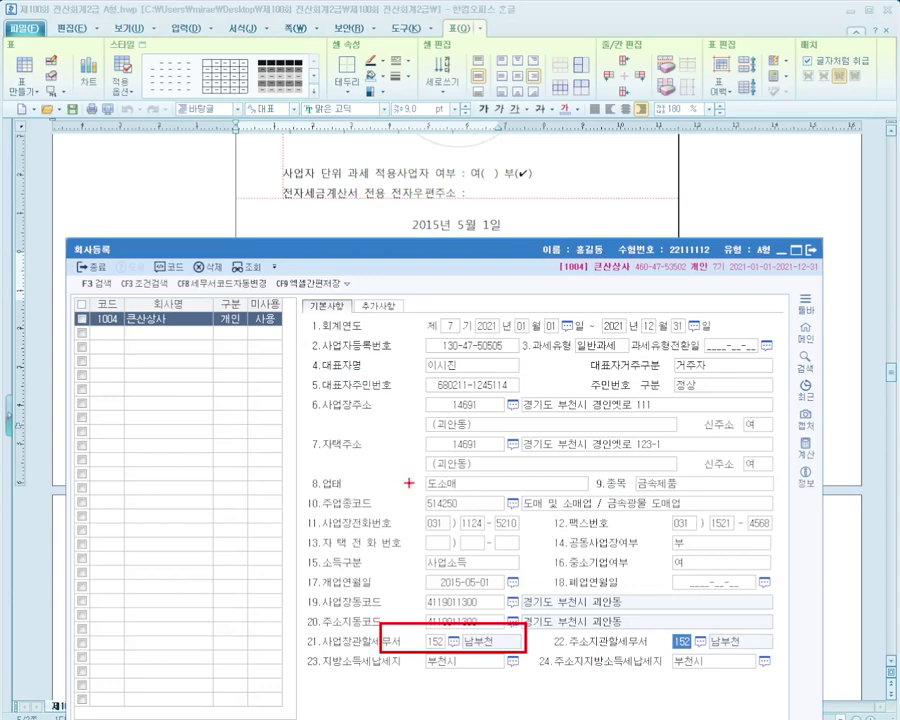
Mark up the opening date and registration number, then close the company registration form
{"action": "left_click_drag", "start_coordinate": [405, 569], "coordinate": [536, 598]}
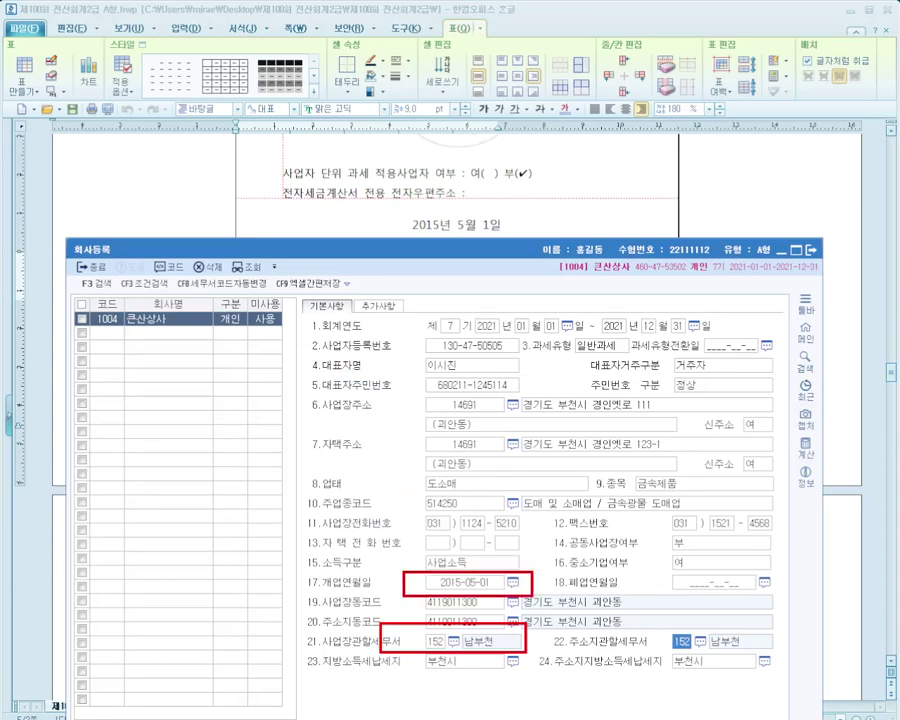
{"action": "mouse_move", "coordinate": [383, 334]}
{"action": "left_mouse_down"}
{"action": "mouse_move", "coordinate": [490, 357]}
{"action": "mouse_move", "coordinate": [532, 678]}
{"action": "left_mouse_up"}
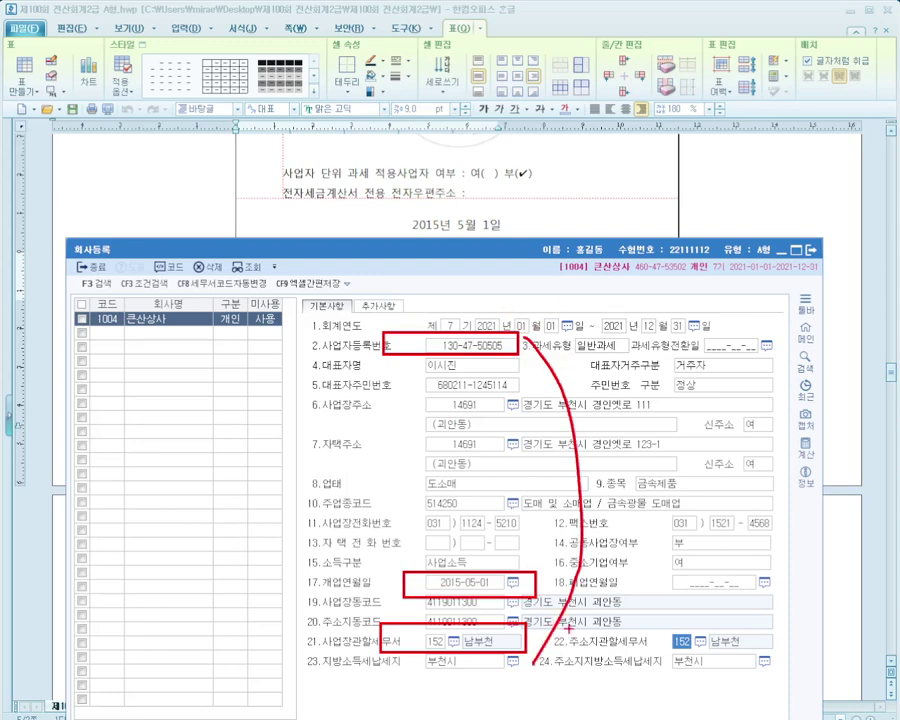
{"action": "key", "text": "Escape"}
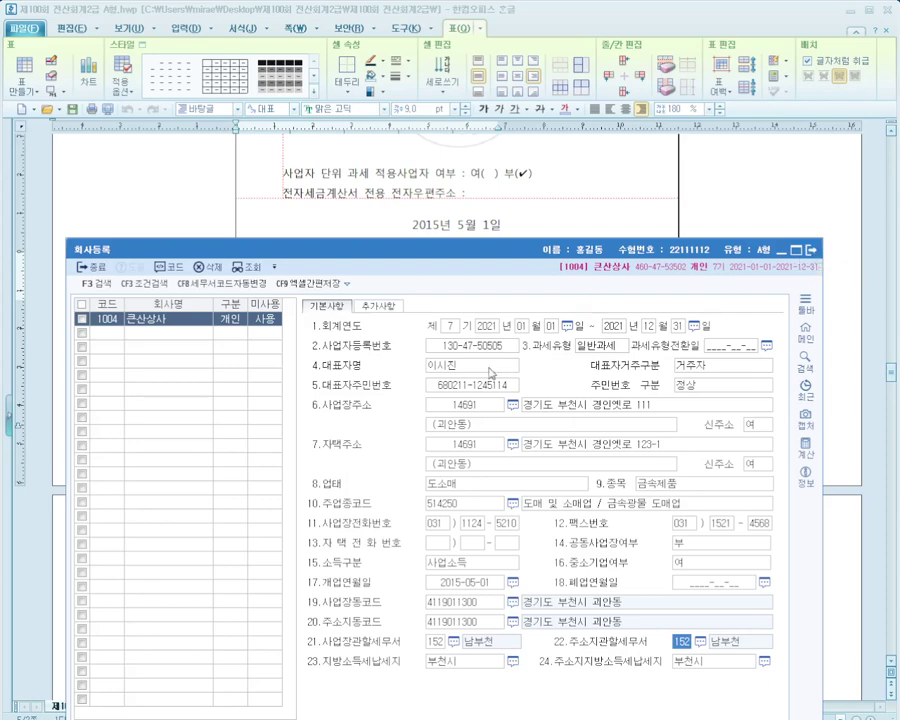
{"action": "left_click", "coordinate": [810, 251]}
Scroll the exam to 문제2 and open 전기분재무제표 > 전기분손익계산서 in KcLep
{"action": "left_click", "coordinate": [526, 410]}
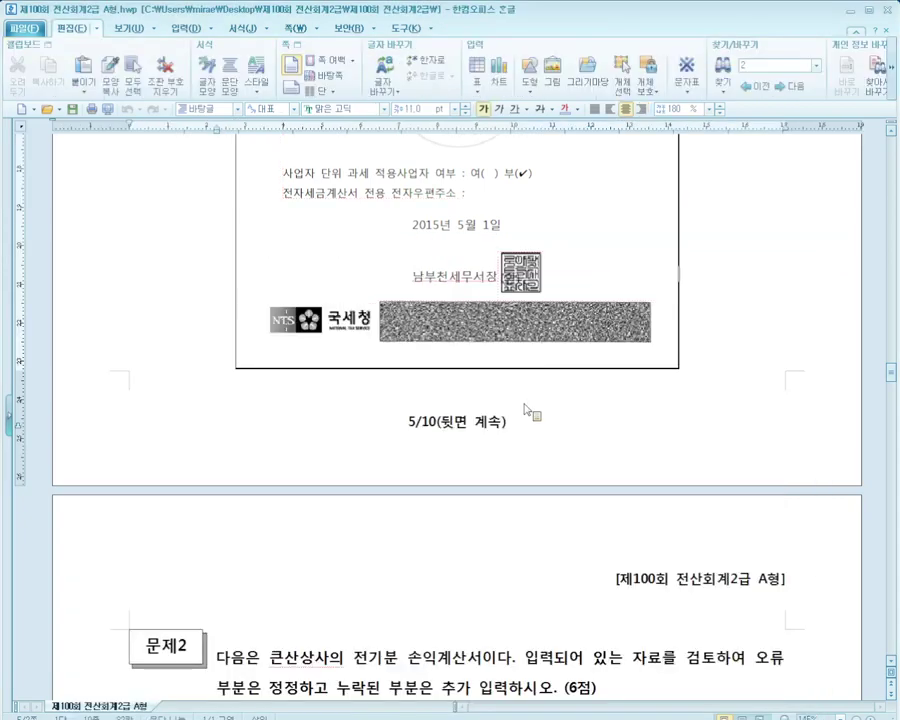
{"action": "scroll", "coordinate": [528, 410], "scroll_direction": "down", "scroll_amount": 1}
{"action": "scroll", "coordinate": [526, 410], "scroll_direction": "down", "scroll_amount": 7}
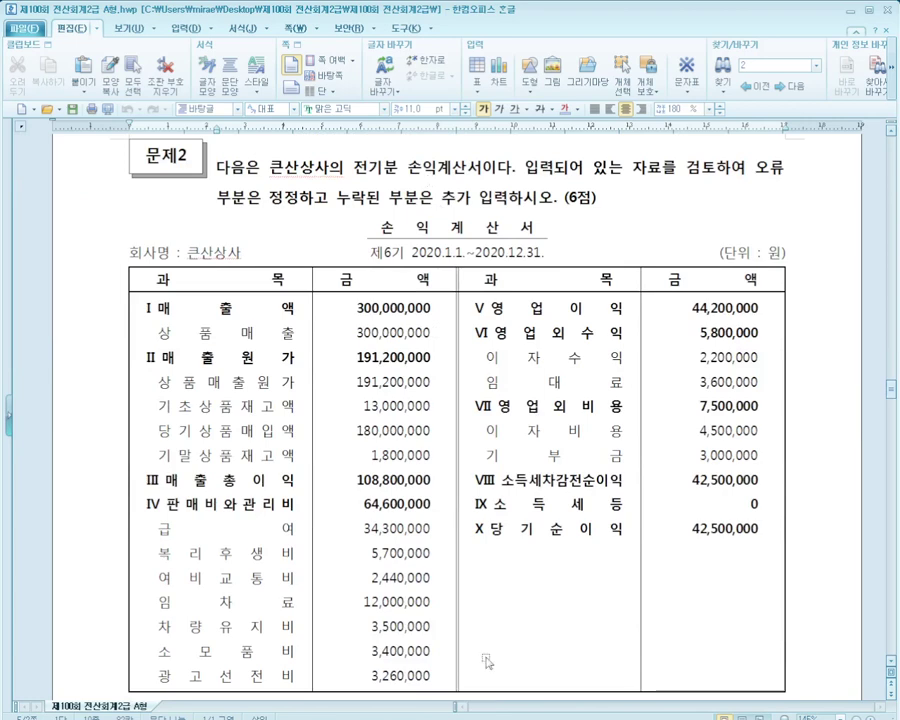
{"action": "key", "text": "alt+Tab"}
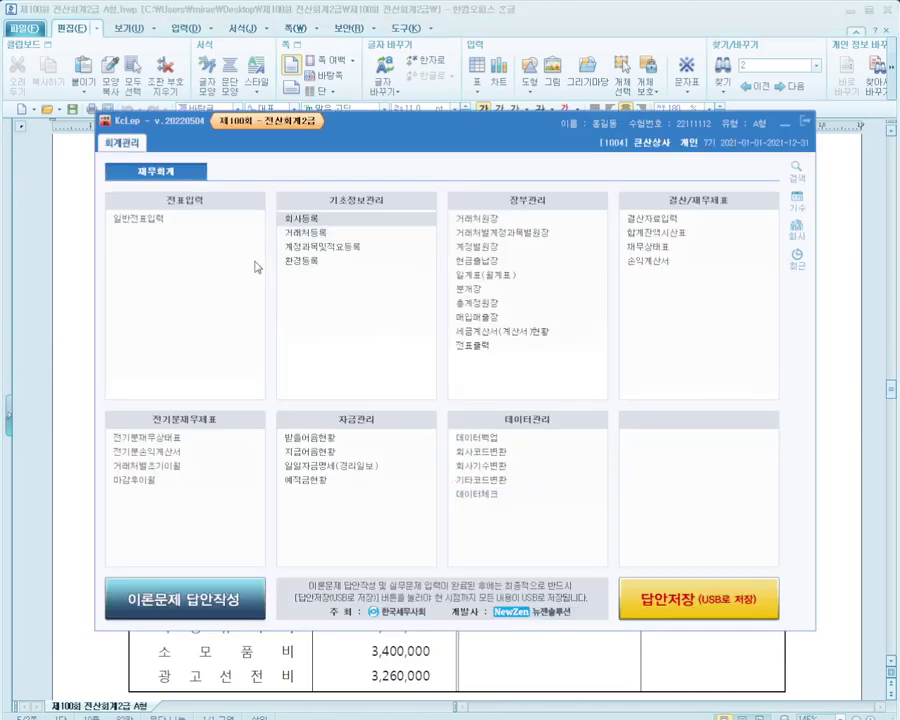
{"action": "left_click_drag", "start_coordinate": [93, 404], "coordinate": [238, 523]}
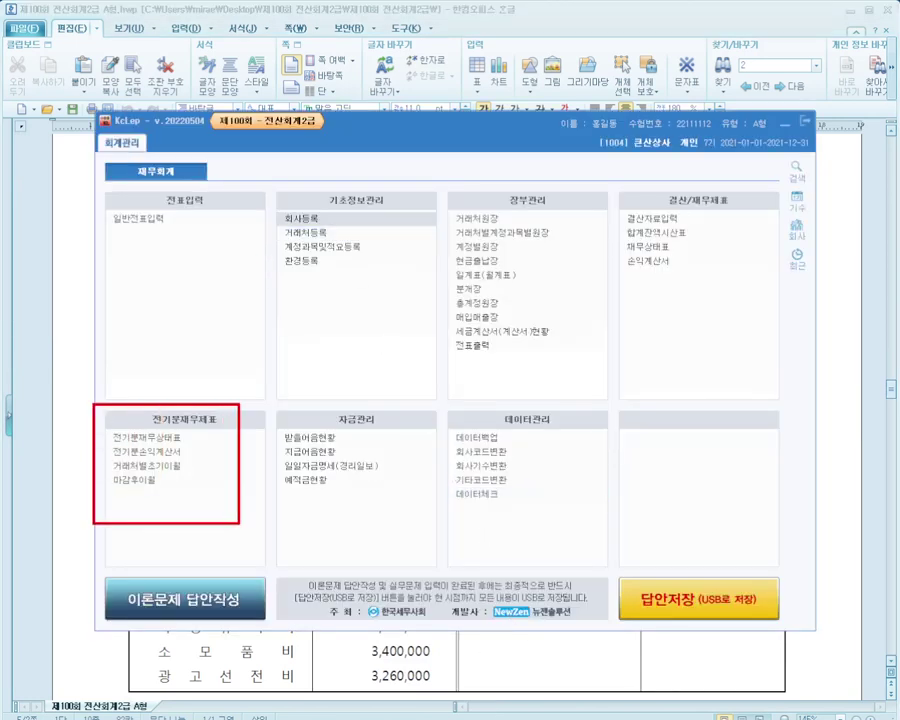
{"action": "left_click_drag", "start_coordinate": [86, 461], "coordinate": [232, 461]}
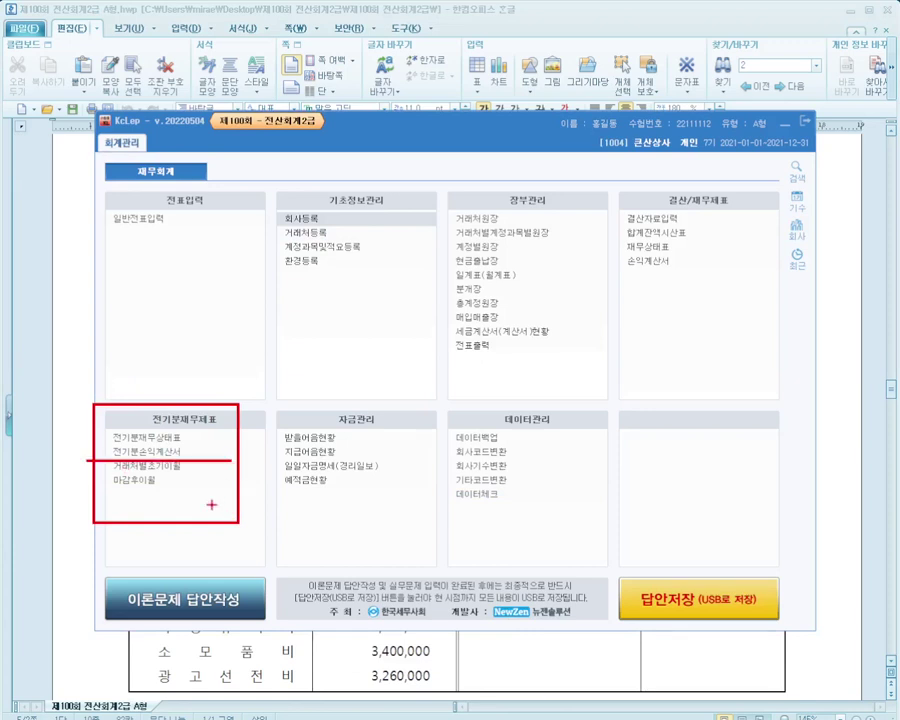
{"action": "left_click", "coordinate": [168, 452]}
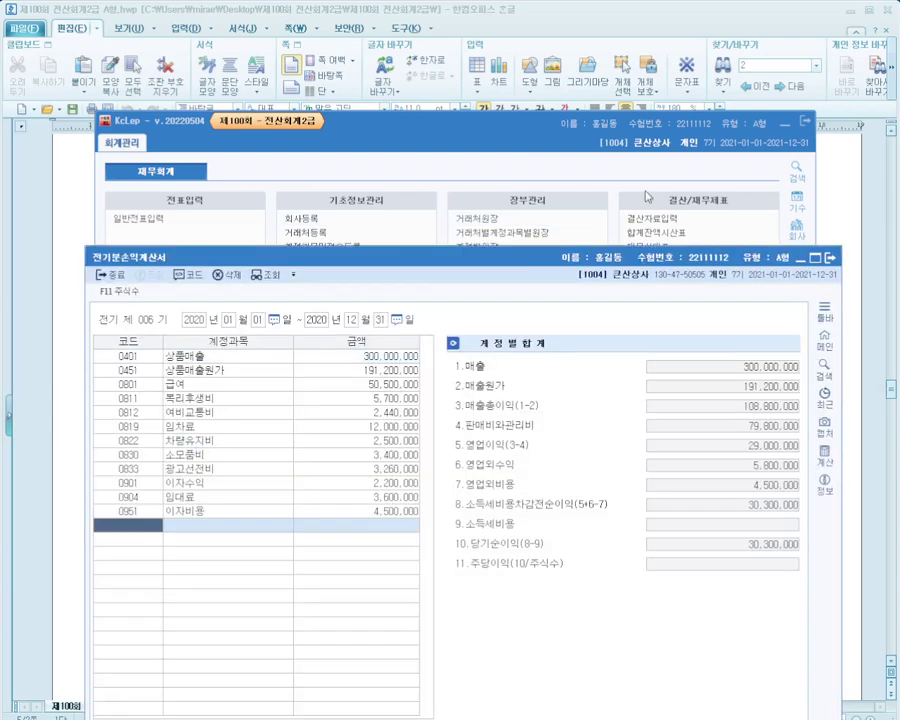
{"action": "left_click", "coordinate": [783, 127]}
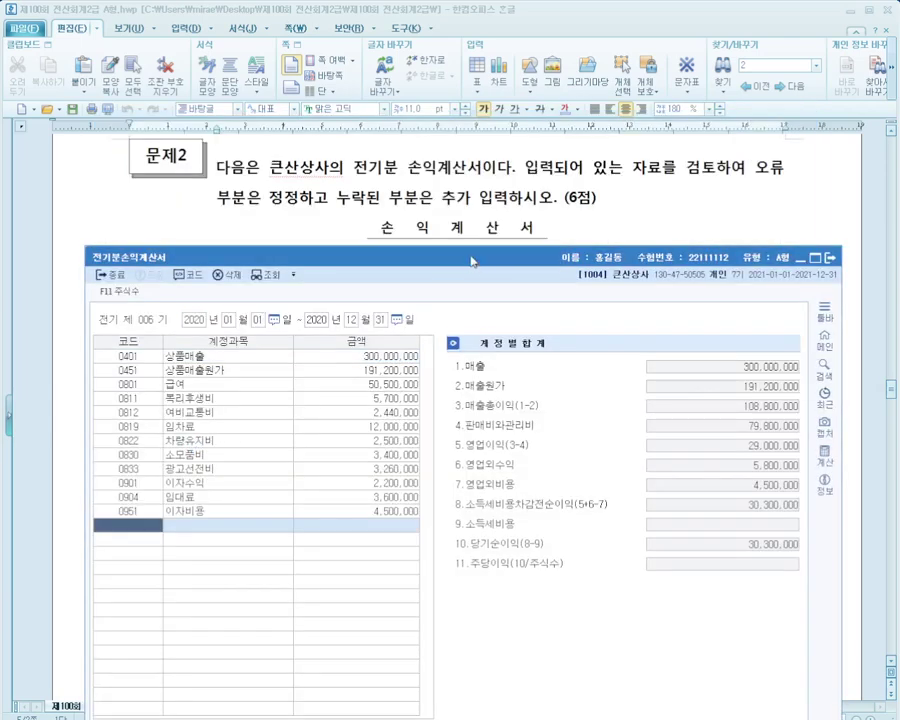
{"action": "left_click_drag", "start_coordinate": [471, 261], "coordinate": [461, 197]}
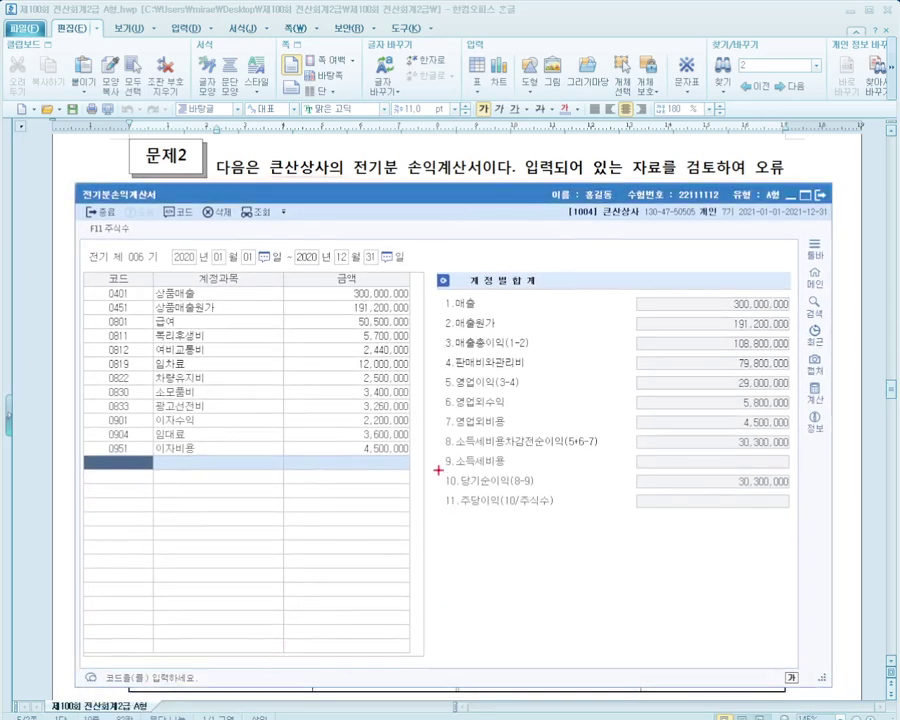
{"action": "mouse_move", "coordinate": [438, 469]}
{"action": "left_mouse_down"}
{"action": "mouse_move", "coordinate": [689, 490]}
{"action": "mouse_move", "coordinate": [822, 490]}
{"action": "left_mouse_up"}
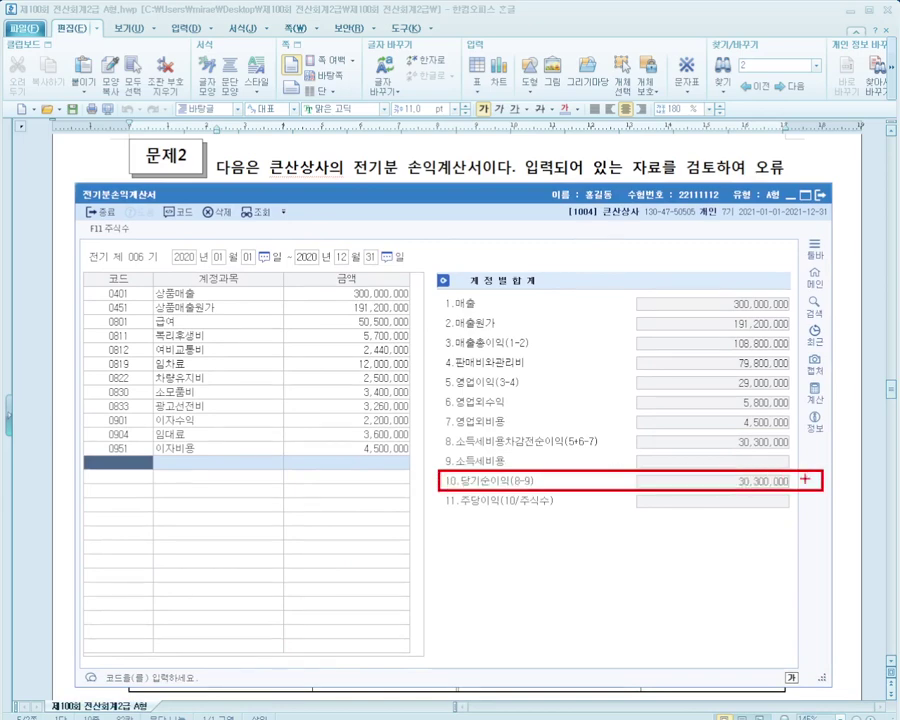
{"action": "mouse_move", "coordinate": [555, 196]}
{"action": "left_mouse_down"}
{"action": "mouse_move", "coordinate": [367, 206]}
{"action": "mouse_move", "coordinate": [291, 264]}
{"action": "mouse_move", "coordinate": [153, 270]}
{"action": "mouse_move", "coordinate": [146, 194]}
{"action": "left_mouse_up"}
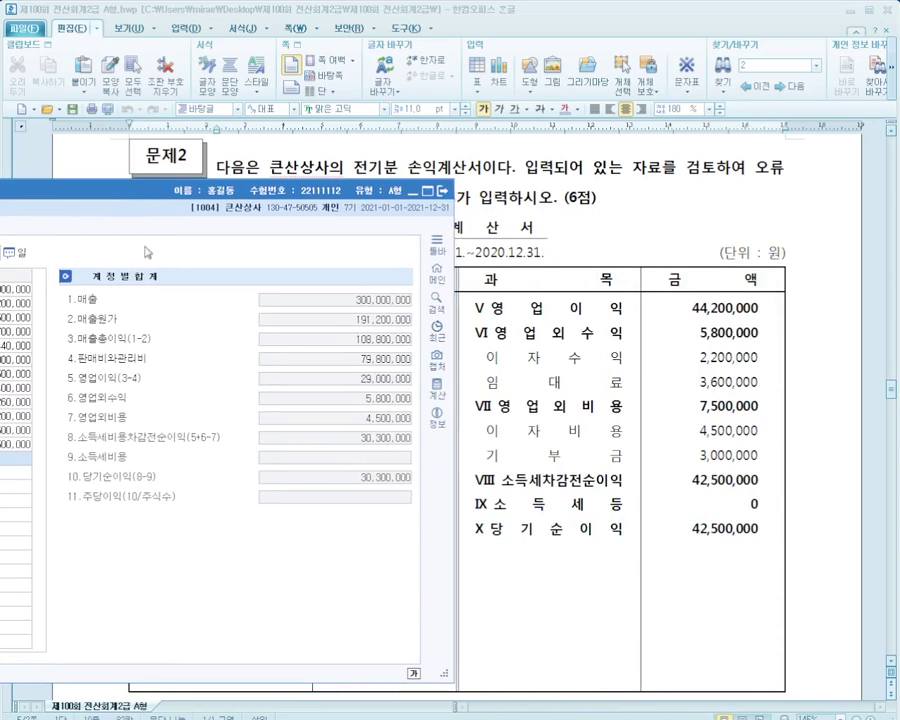
{"action": "mouse_move", "coordinate": [455, 517]}
{"action": "left_mouse_down"}
{"action": "mouse_move", "coordinate": [605, 544]}
{"action": "mouse_move", "coordinate": [776, 547]}
{"action": "left_mouse_up"}
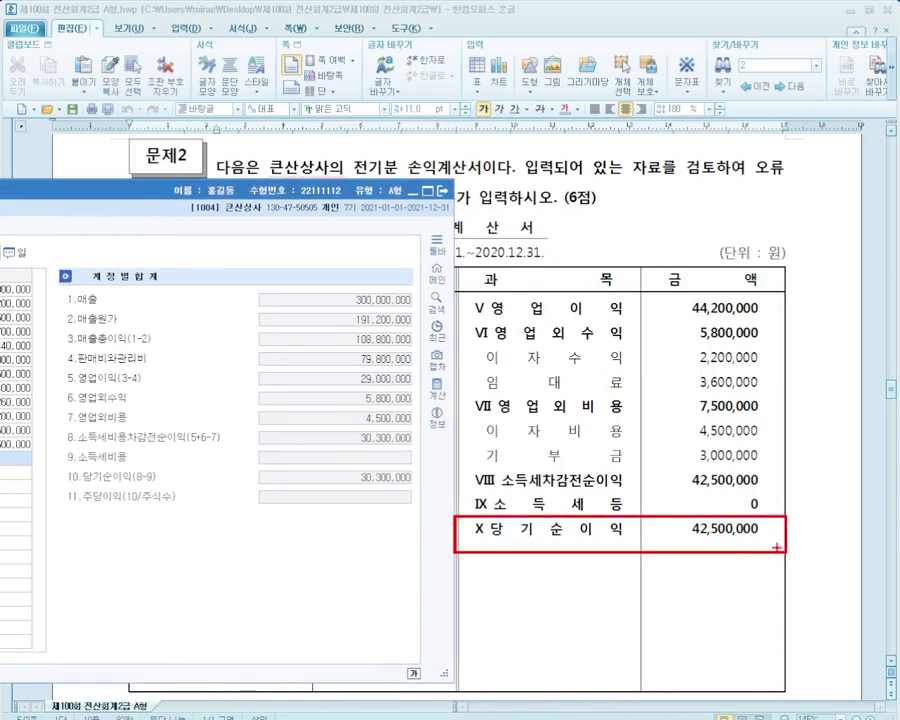
{"action": "left_click_drag", "start_coordinate": [485, 524], "coordinate": [403, 488]}
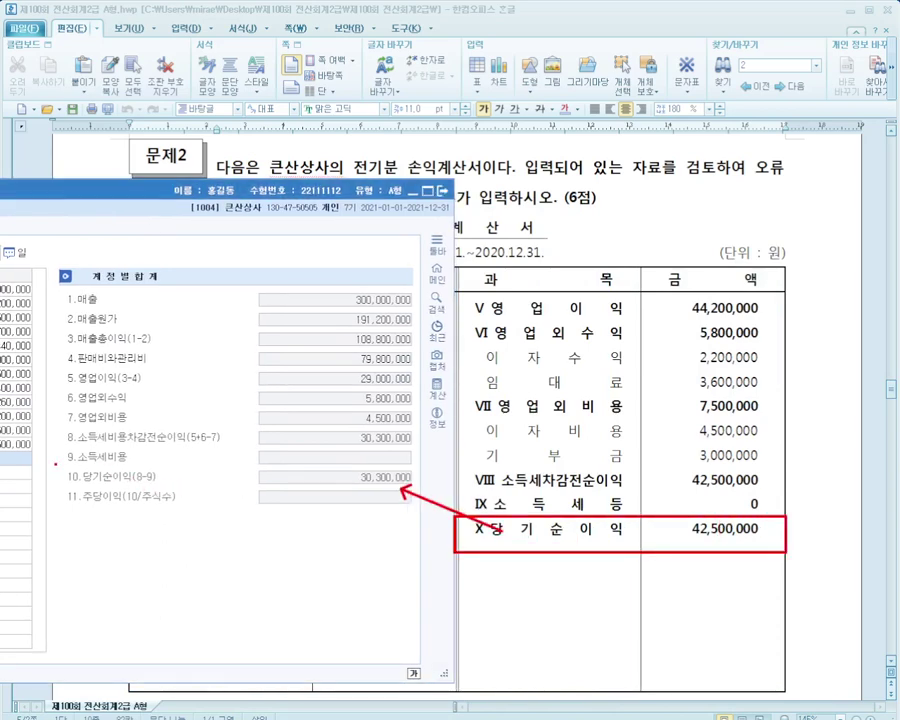
{"action": "mouse_move", "coordinate": [55, 464]}
{"action": "left_mouse_down"}
{"action": "mouse_move", "coordinate": [230, 468]}
{"action": "mouse_move", "coordinate": [440, 489]}
{"action": "left_mouse_up"}
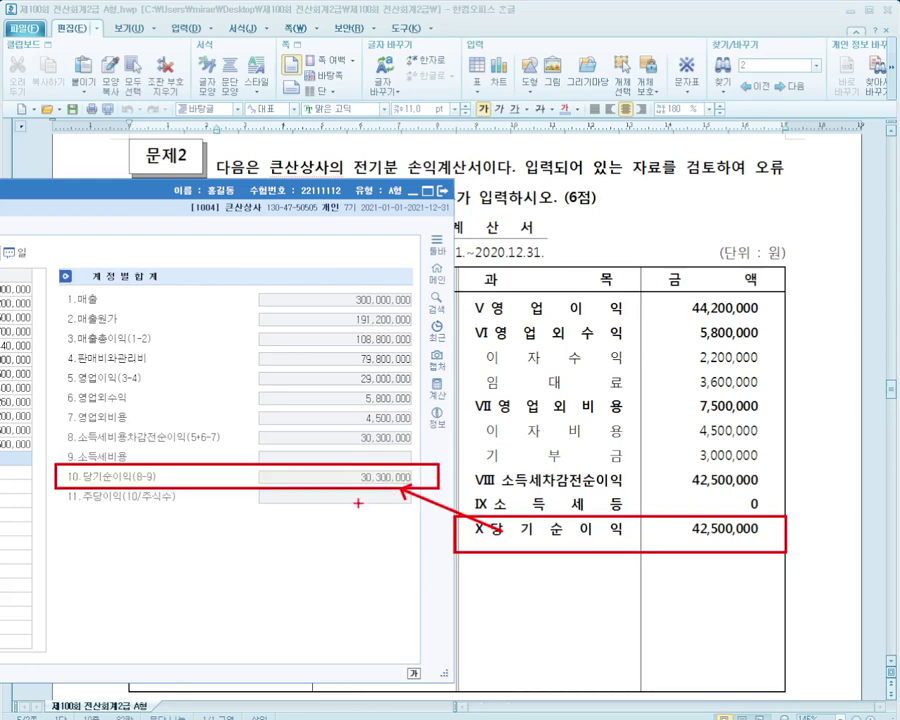
{"action": "key", "text": "Escape"}
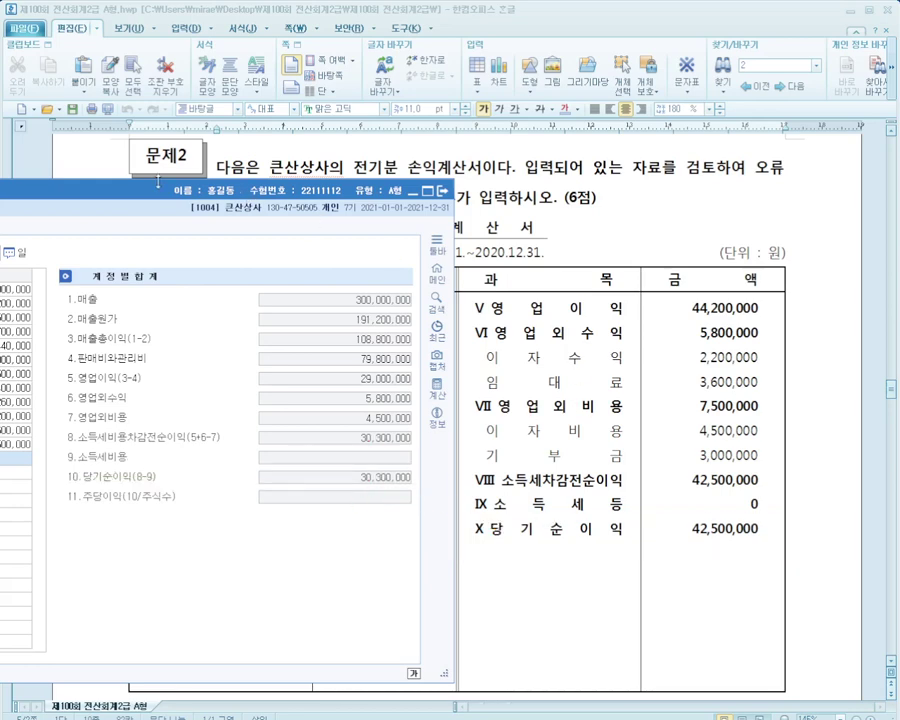
{"action": "left_click_drag", "start_coordinate": [157, 183], "coordinate": [887, 165]}
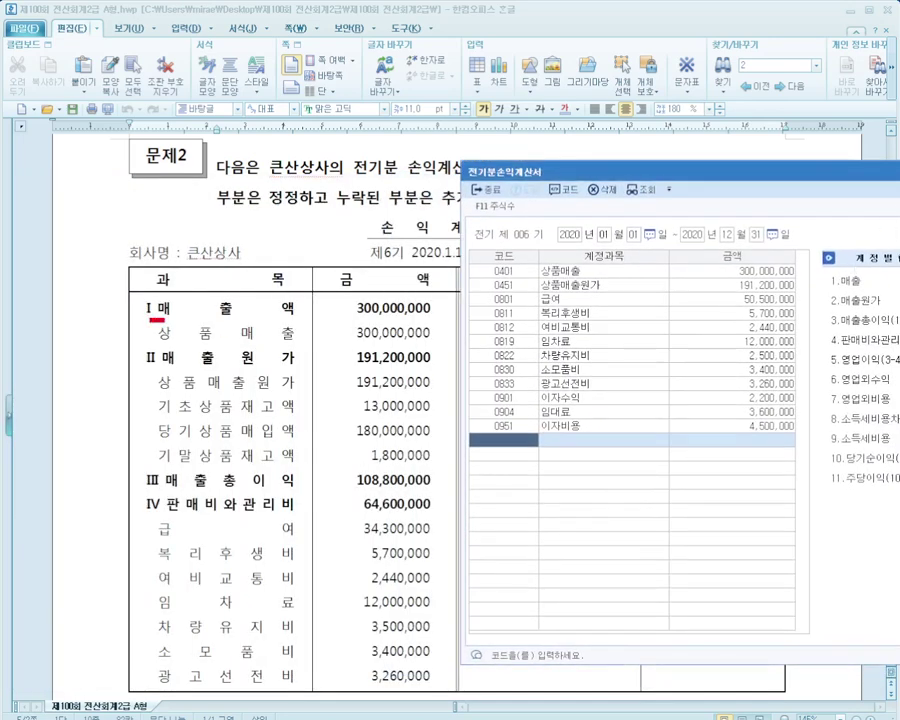
{"action": "mouse_move", "coordinate": [150, 320]}
{"action": "left_mouse_down"}
{"action": "mouse_move", "coordinate": [463, 343]}
{"action": "mouse_move", "coordinate": [456, 310]}
{"action": "mouse_move", "coordinate": [473, 283]}
{"action": "left_mouse_up"}
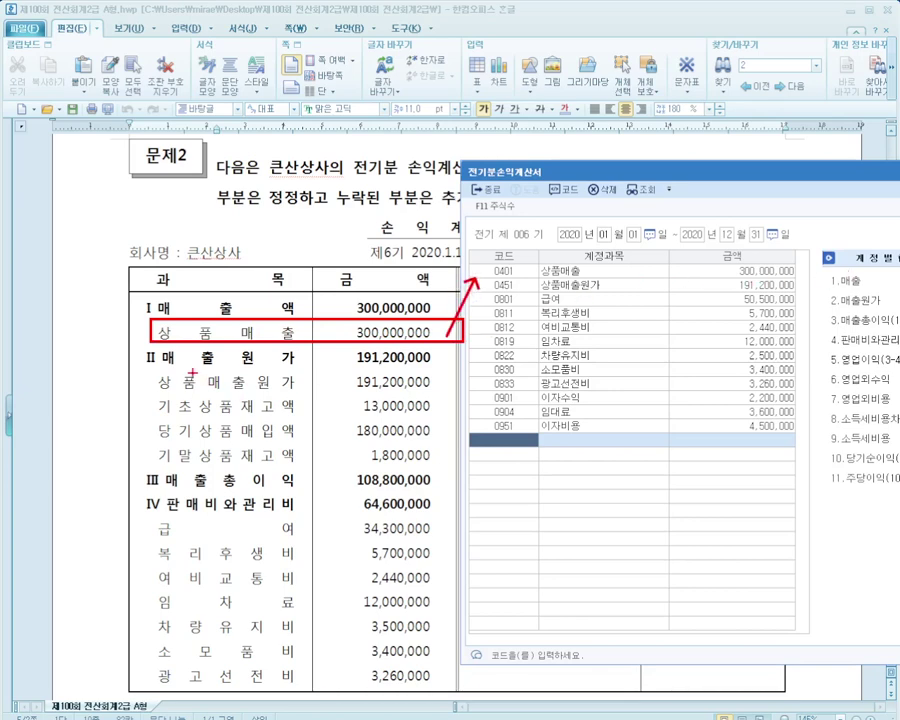
{"action": "mouse_move", "coordinate": [138, 369]}
{"action": "left_mouse_down"}
{"action": "mouse_move", "coordinate": [458, 395]}
{"action": "mouse_move", "coordinate": [455, 463]}
{"action": "left_mouse_up"}
{"action": "mouse_move", "coordinate": [432, 384]}
{"action": "left_mouse_down"}
{"action": "mouse_move", "coordinate": [463, 357]}
{"action": "mouse_move", "coordinate": [496, 289]}
{"action": "left_mouse_up"}
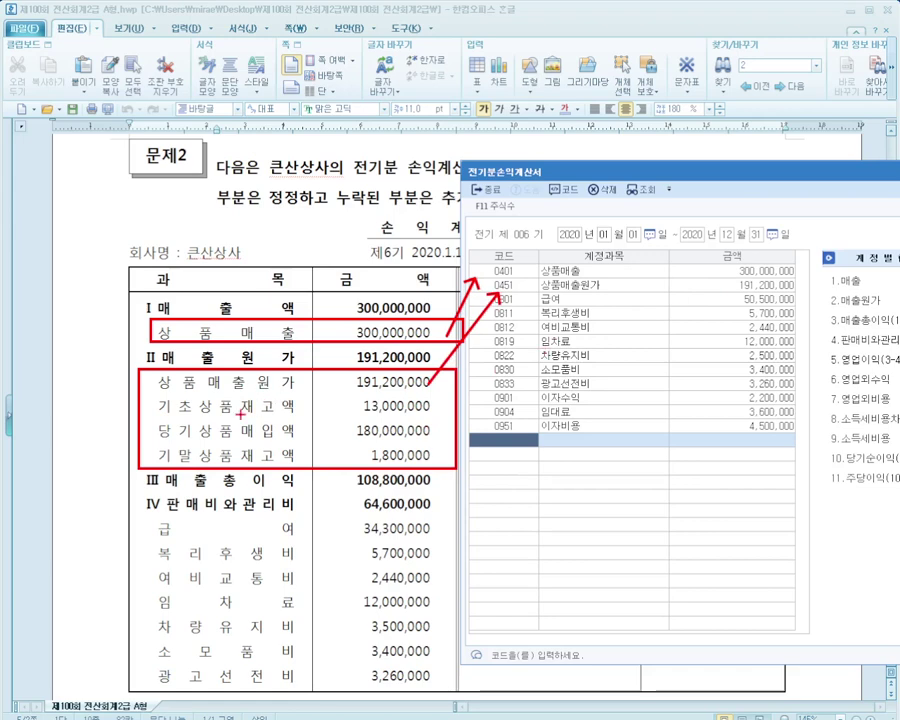
{"action": "mouse_move", "coordinate": [236, 415]}
{"action": "left_mouse_down"}
{"action": "mouse_move", "coordinate": [292, 420]}
{"action": "mouse_move", "coordinate": [323, 441]}
{"action": "mouse_move", "coordinate": [317, 459]}
{"action": "left_mouse_up"}
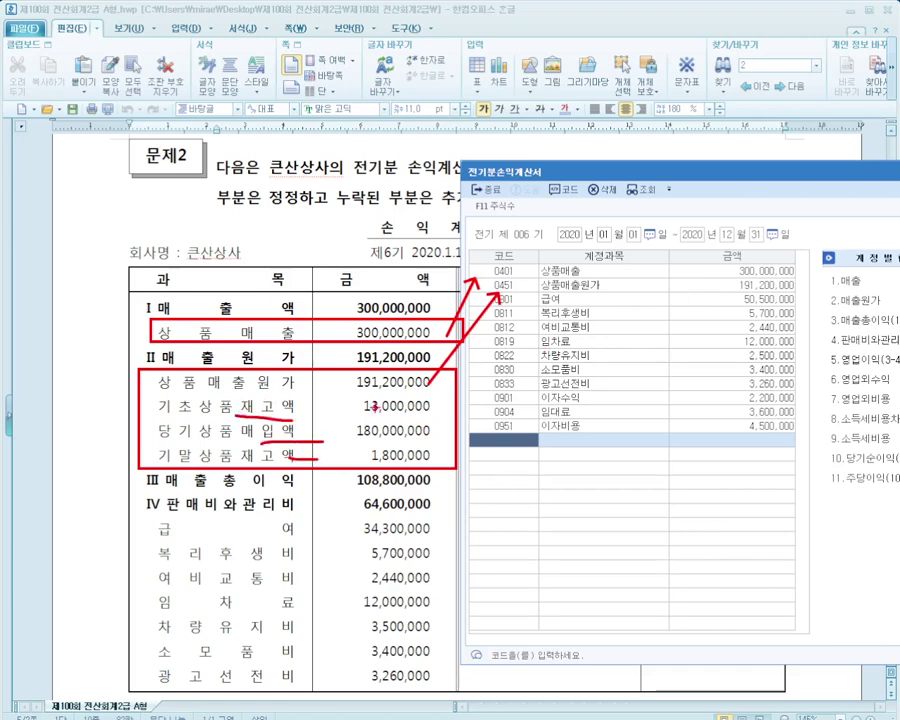
{"action": "key", "text": "Escape"}
{"action": "left_click", "coordinate": [533, 286]}
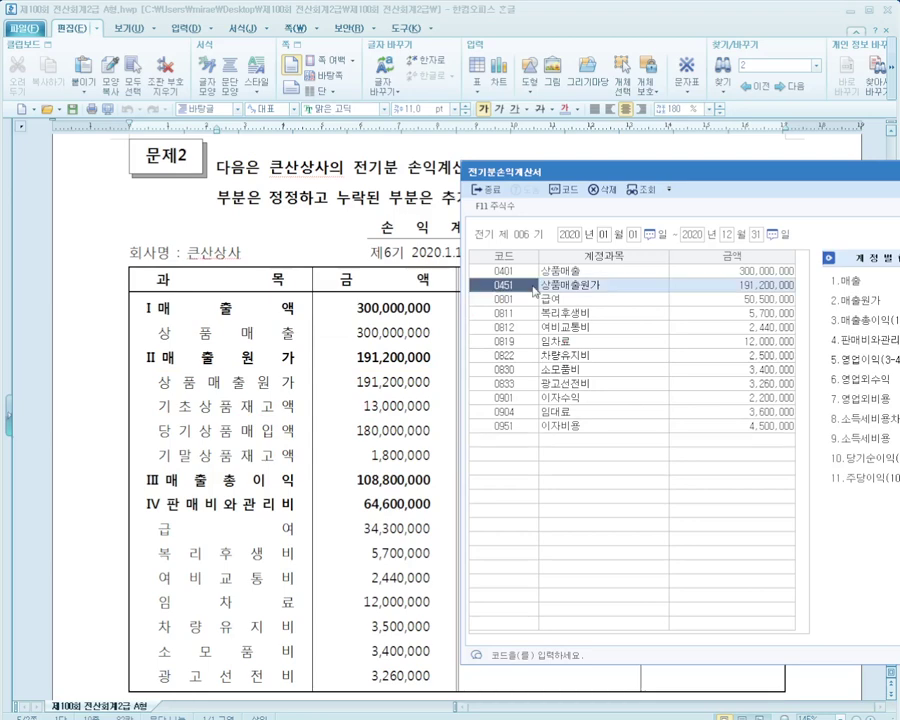
{"action": "key", "text": "Return"}
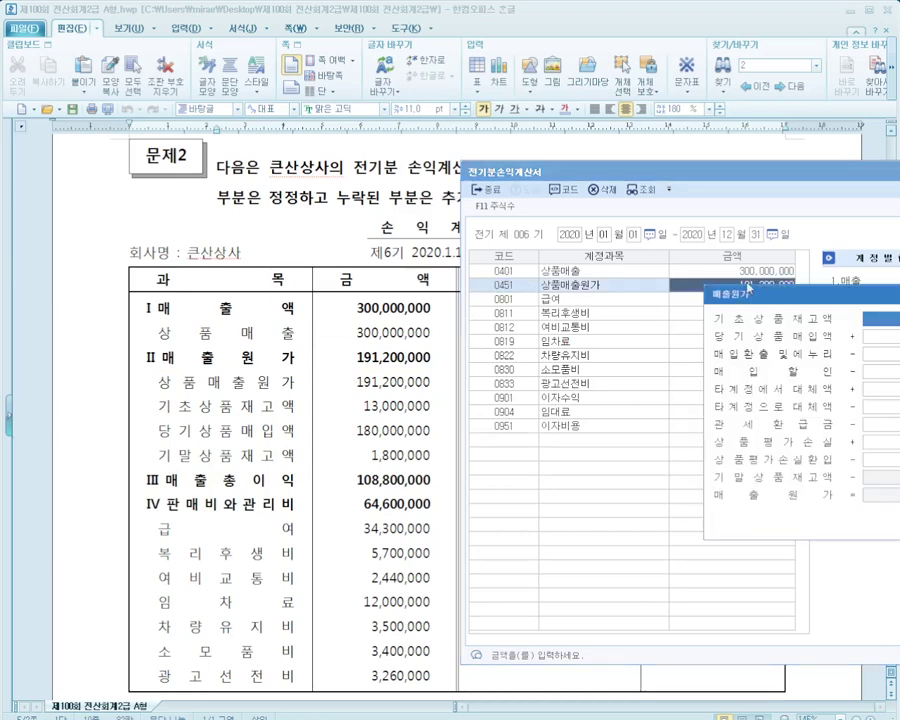
{"action": "left_click_drag", "start_coordinate": [640, 310], "coordinate": [548, 301]}
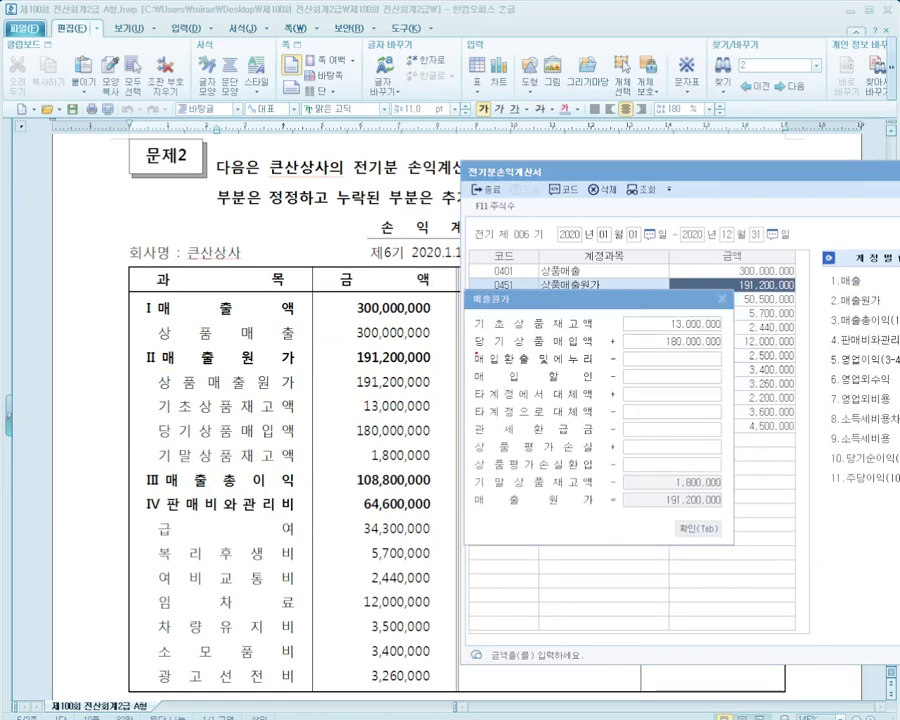
{"action": "mouse_move", "coordinate": [433, 405]}
{"action": "left_mouse_down"}
{"action": "mouse_move", "coordinate": [466, 364]}
{"action": "mouse_move", "coordinate": [665, 321]}
{"action": "left_mouse_up"}
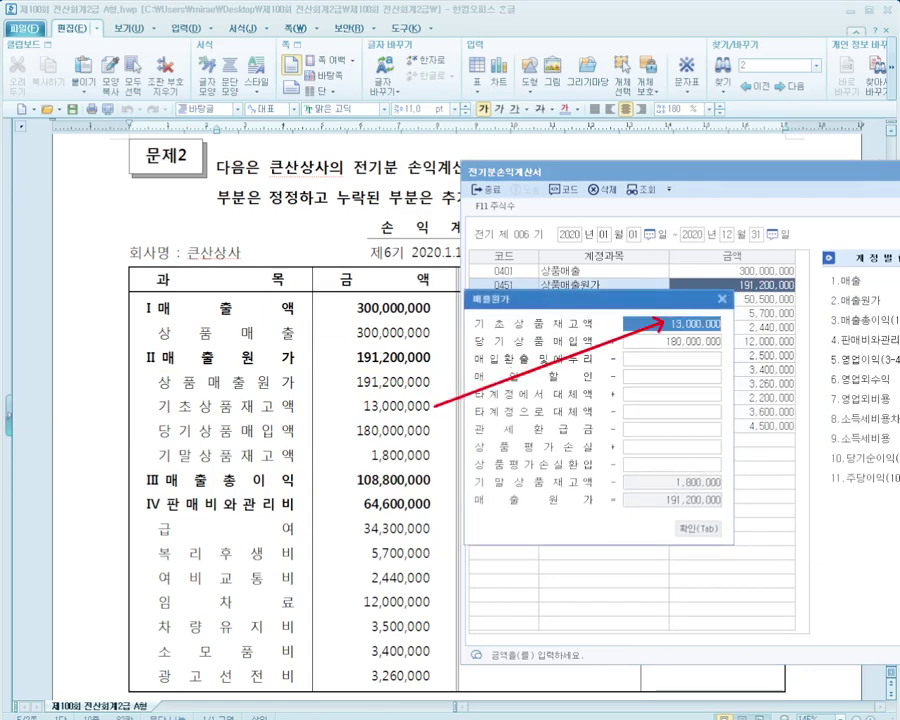
{"action": "mouse_move", "coordinate": [436, 406]}
{"action": "left_mouse_down"}
{"action": "mouse_move", "coordinate": [322, 452]}
{"action": "mouse_move", "coordinate": [660, 353]}
{"action": "mouse_move", "coordinate": [425, 416]}
{"action": "mouse_move", "coordinate": [415, 380]}
{"action": "mouse_move", "coordinate": [588, 488]}
{"action": "mouse_move", "coordinate": [585, 535]}
{"action": "mouse_move", "coordinate": [673, 481]}
{"action": "mouse_move", "coordinate": [604, 538]}
{"action": "mouse_move", "coordinate": [602, 546]}
{"action": "mouse_move", "coordinate": [645, 560]}
{"action": "mouse_move", "coordinate": [661, 501]}
{"action": "mouse_move", "coordinate": [310, 374]}
{"action": "mouse_move", "coordinate": [413, 355]}
{"action": "left_mouse_up"}
{"action": "key", "text": "Escape"}
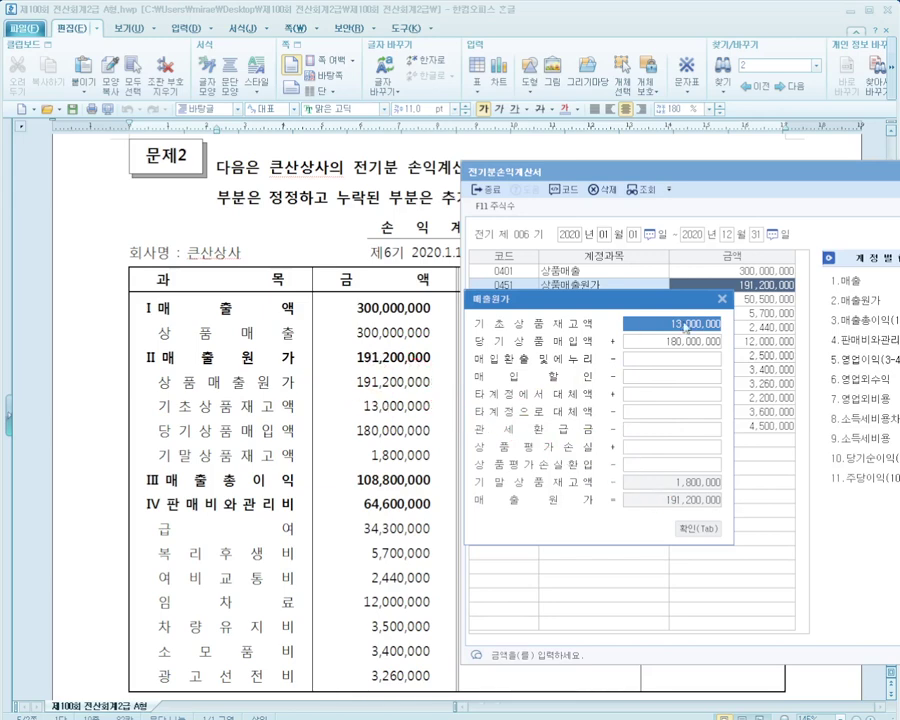
{"action": "key", "text": "Tab"}
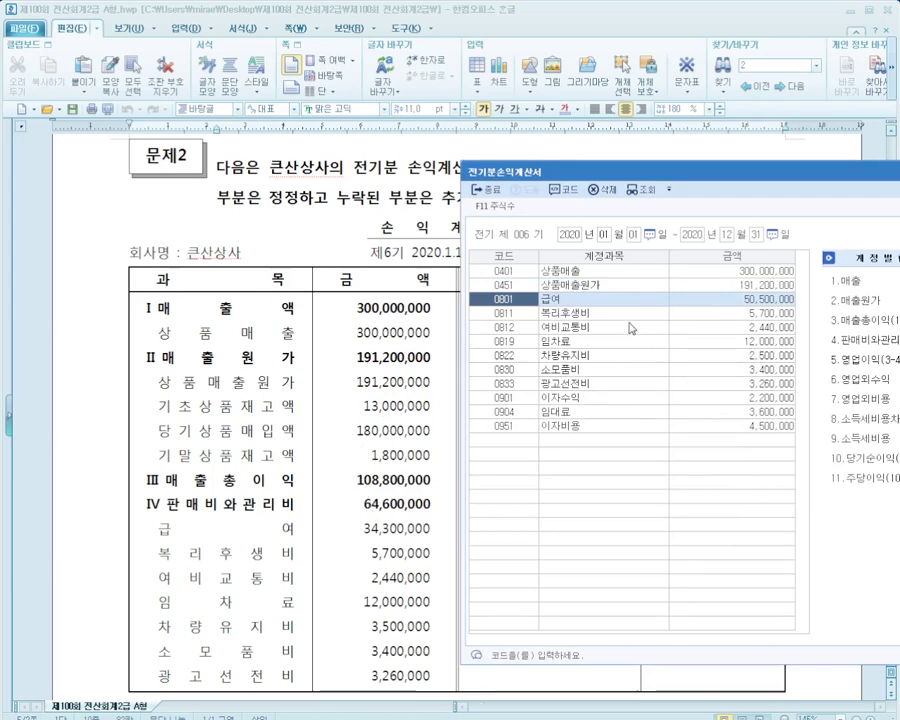
Change 0801 급여 to 34,300,000 and 0822 차량유지비 from 2,500,000 to 3,500,000
{"action": "key", "text": "Tab"}
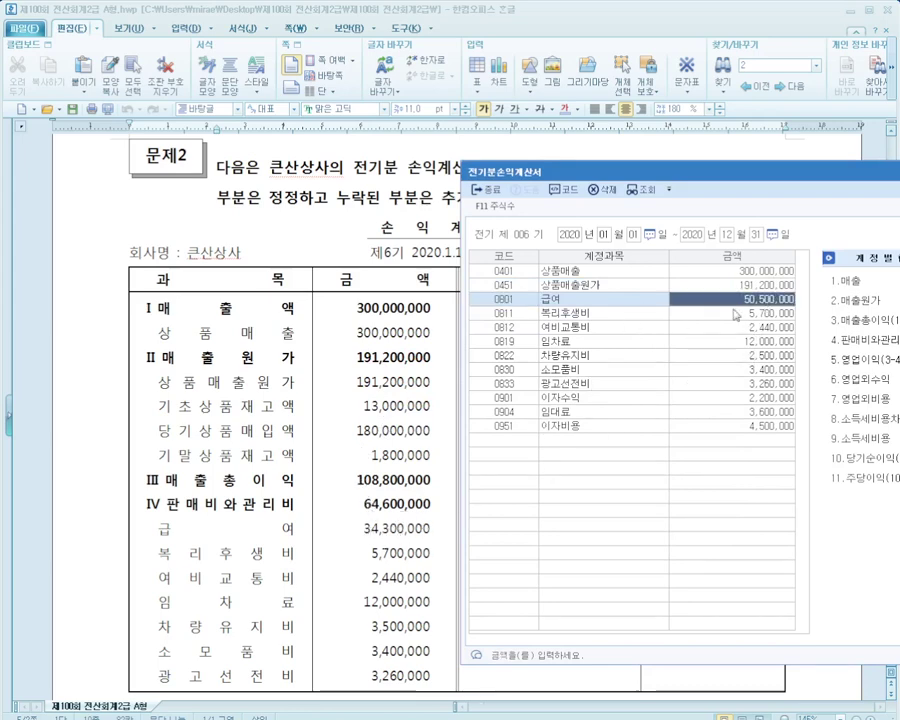
{"action": "type", "text": "34300000"}
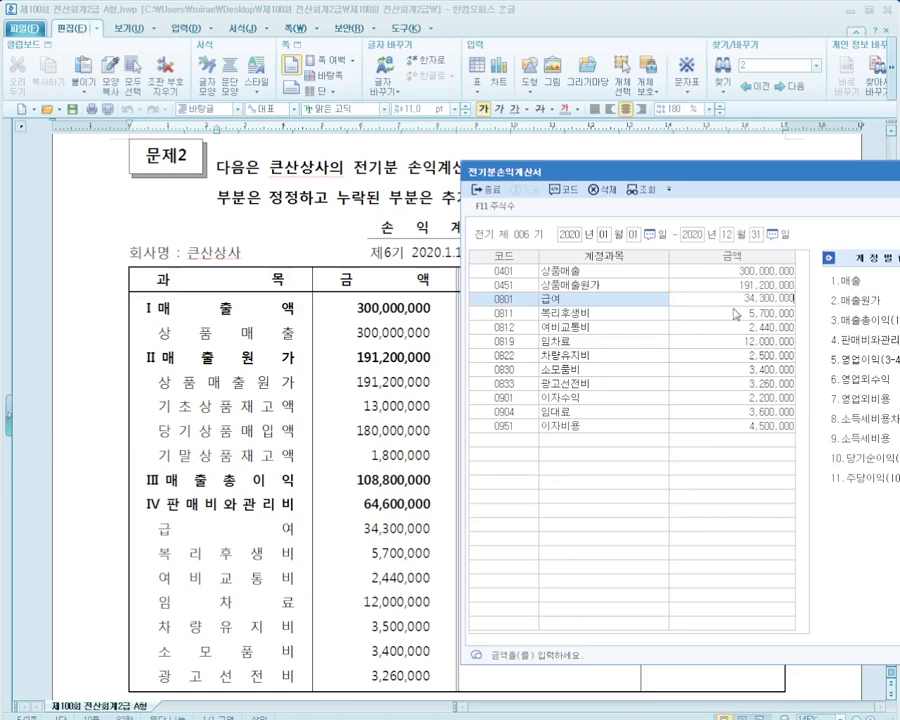
{"action": "key", "text": "Return"}
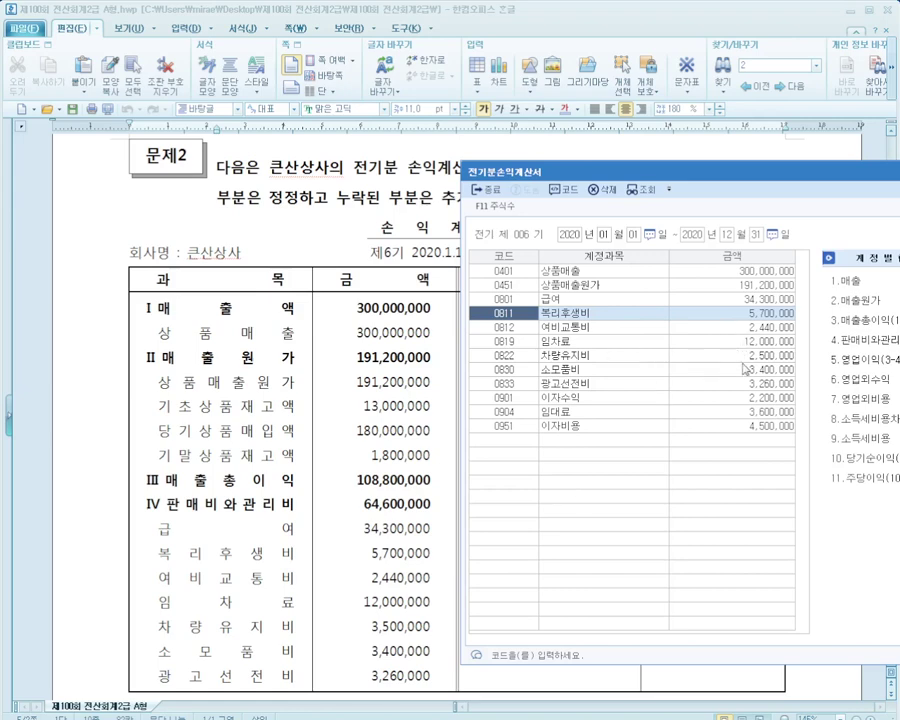
{"action": "left_click", "coordinate": [746, 356]}
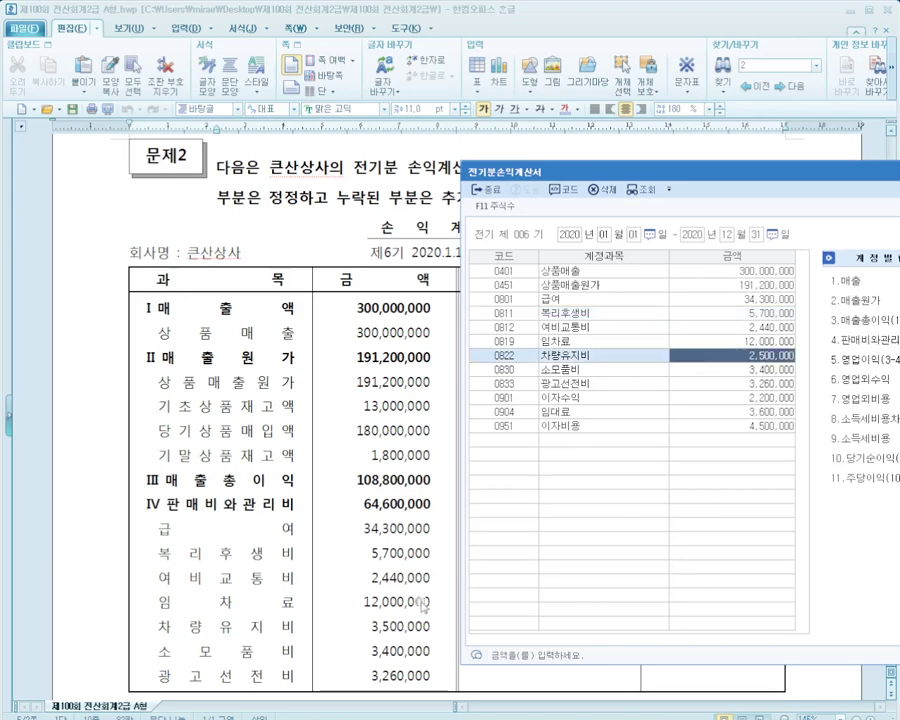
{"action": "type", "text": "3,500"}
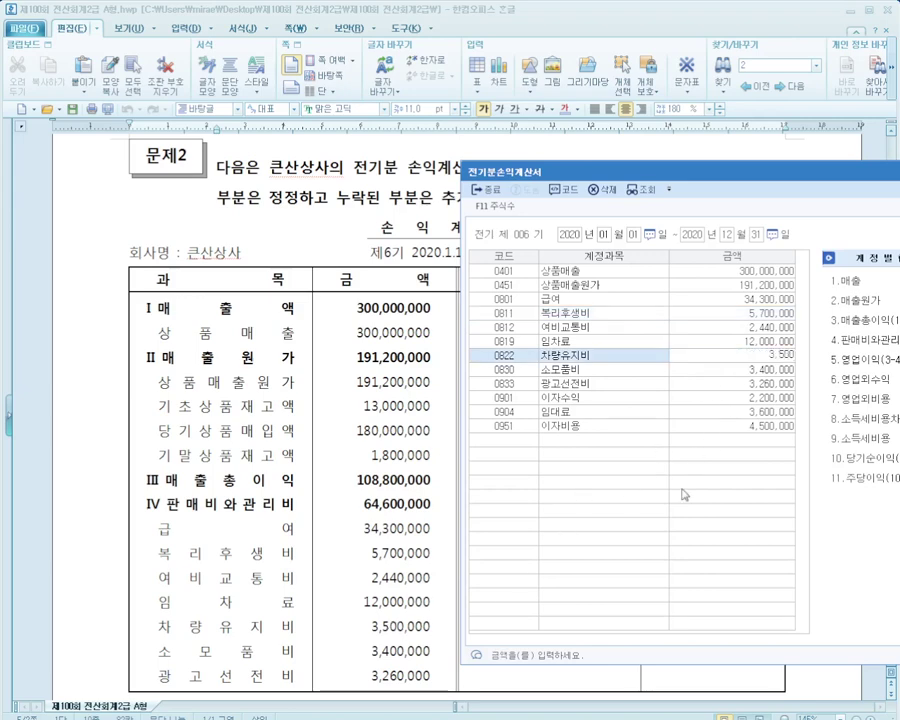
{"action": "type", "text": ",000"}
{"action": "key", "text": "Return"}
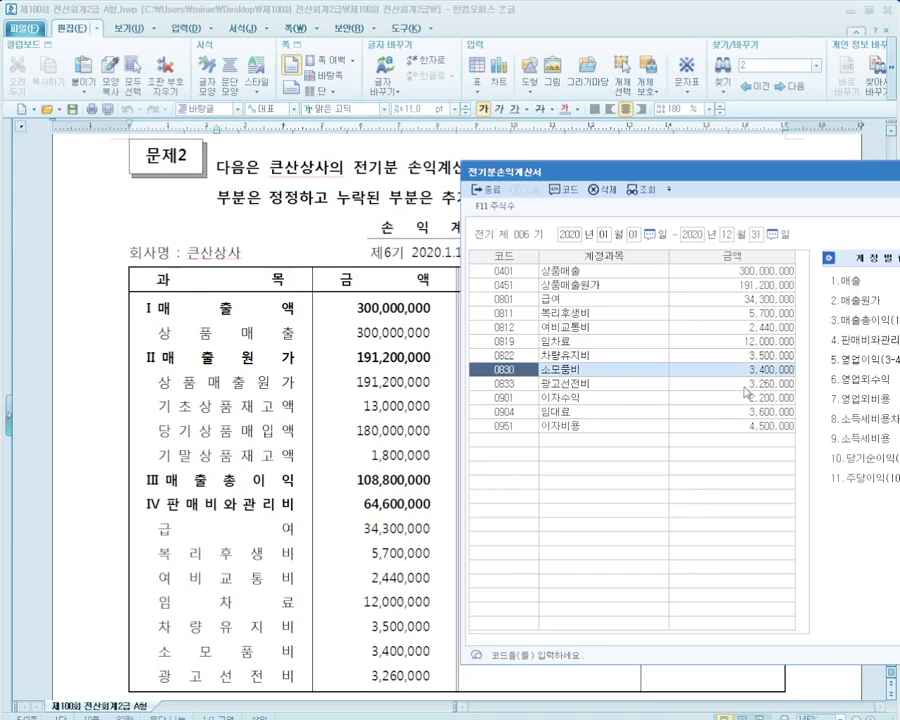
{"action": "left_click_drag", "start_coordinate": [774, 175], "coordinate": [510, 386]}
Check the 이자수익 and 임대료 amounts against the exam's income statement
{"action": "left_click", "coordinate": [550, 291]}
{"action": "scroll", "coordinate": [550, 291], "scroll_direction": "down", "scroll_amount": 2}
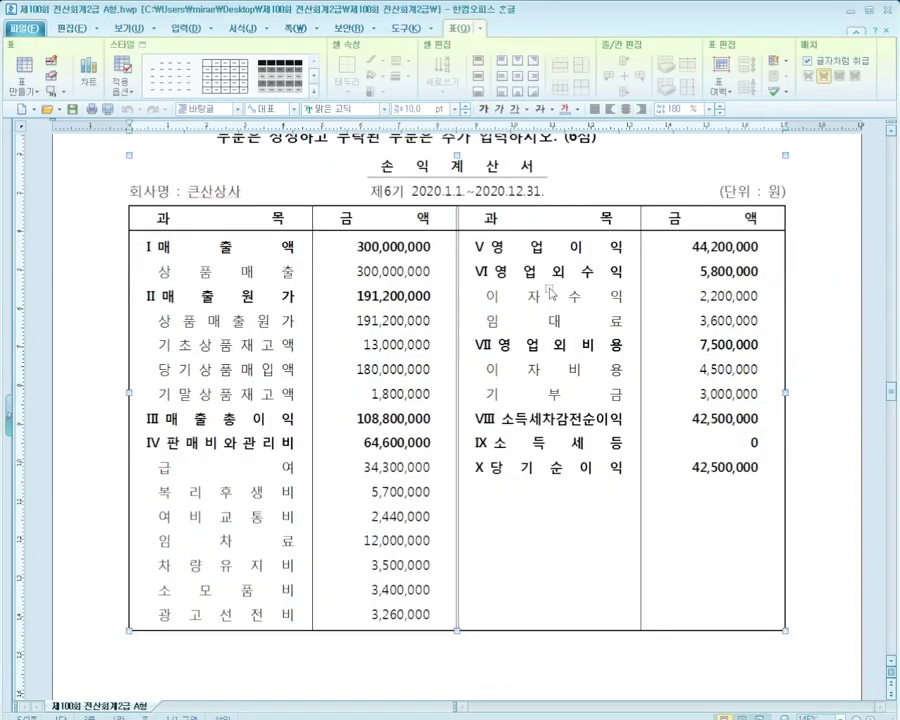
{"action": "scroll", "coordinate": [550, 291], "scroll_direction": "down", "scroll_amount": 2}
{"action": "key", "text": "alt+Tab"}
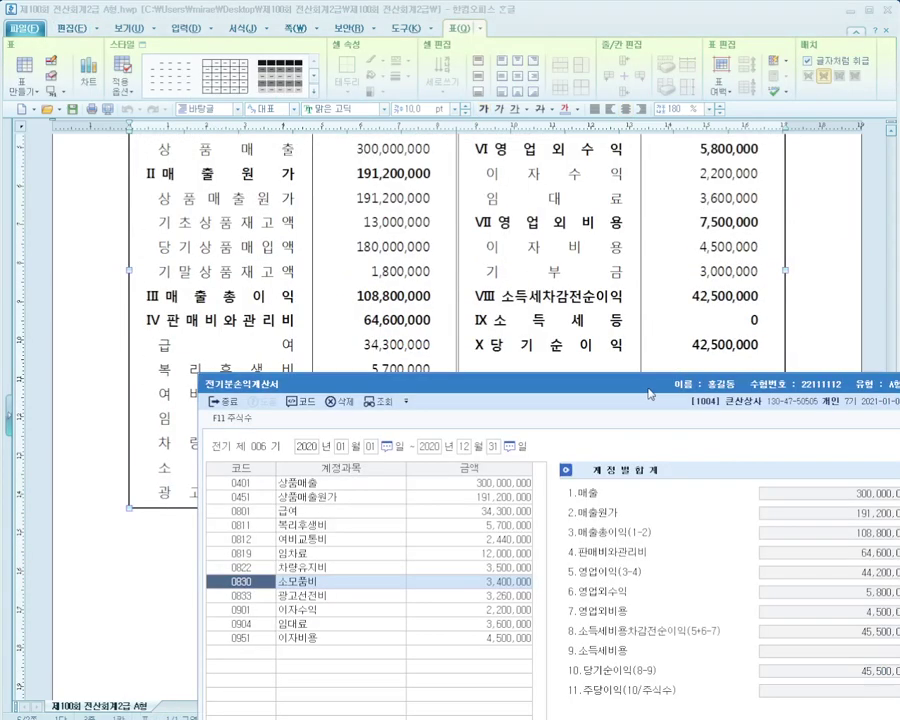
{"action": "left_click_drag", "start_coordinate": [637, 372], "coordinate": [637, 384]}
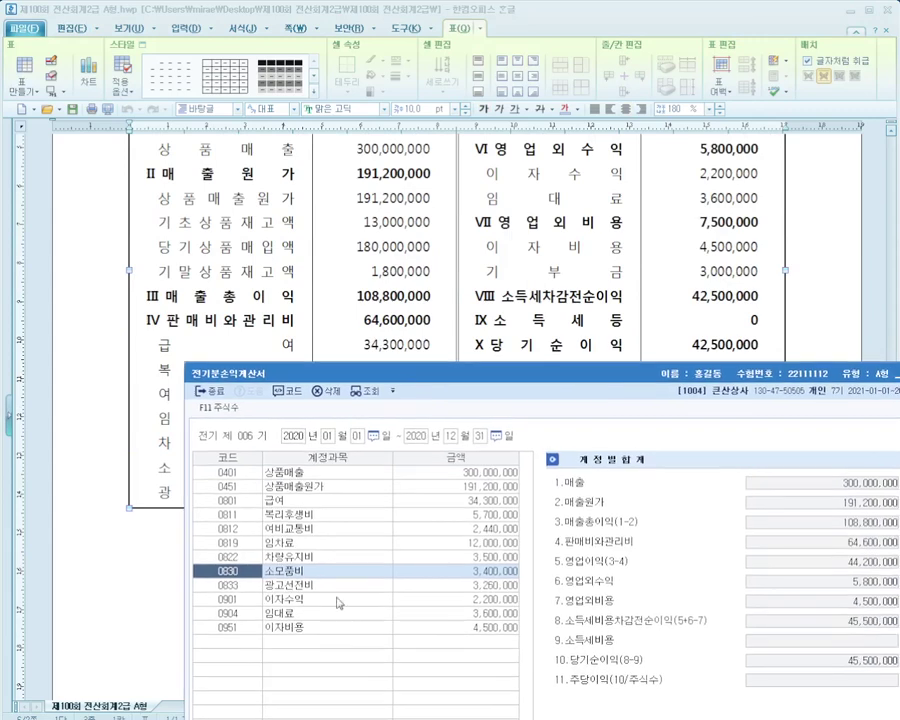
{"action": "left_click", "coordinate": [433, 600]}
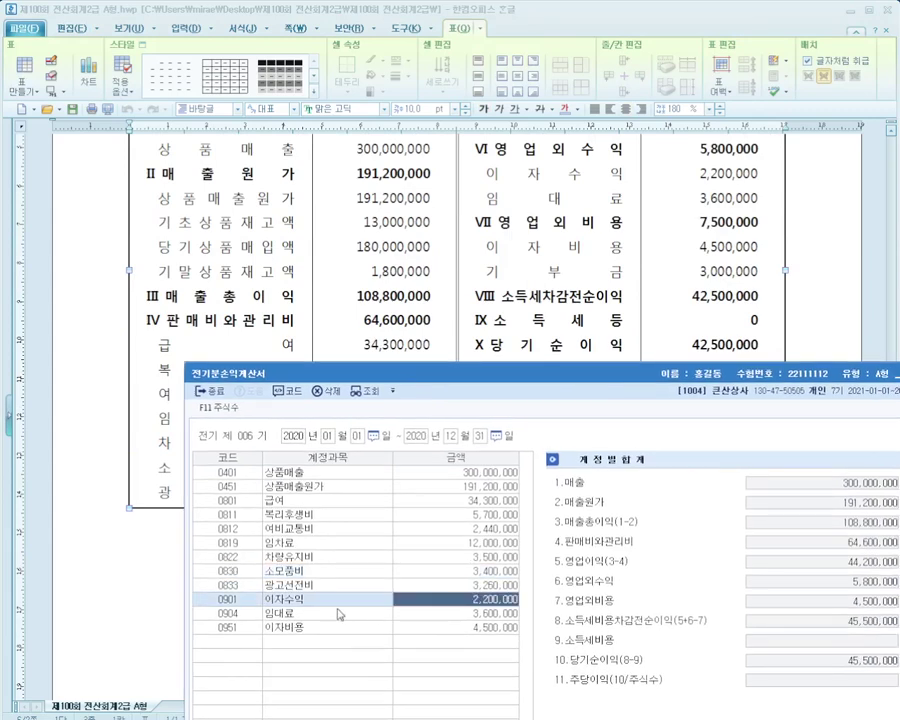
{"action": "left_click", "coordinate": [448, 614]}
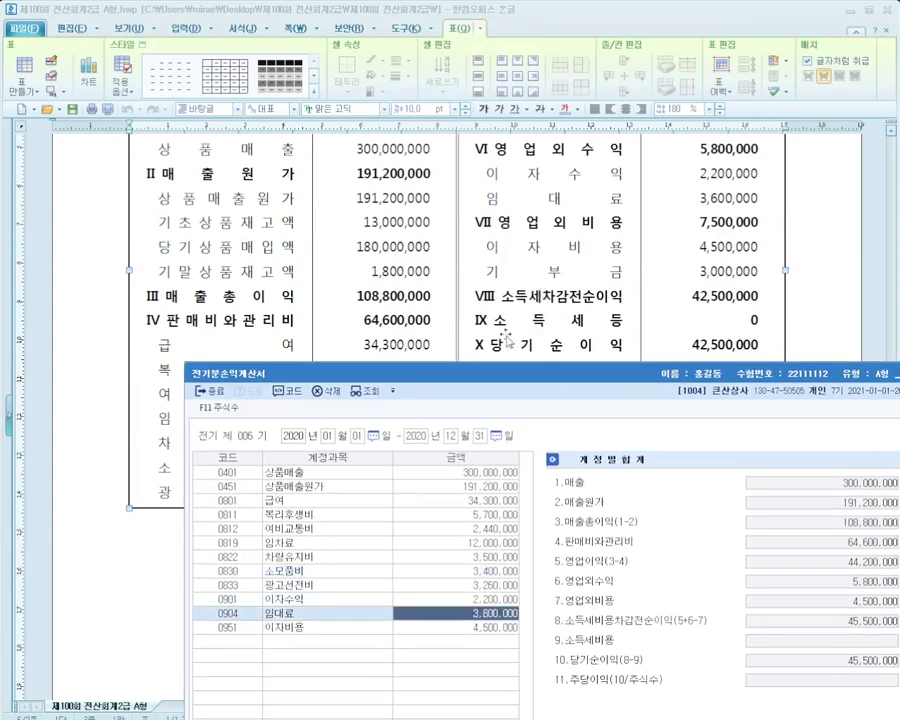
Add a 0953 기부금 row with an amount of 3,000,000
{"action": "left_click", "coordinate": [502, 640]}
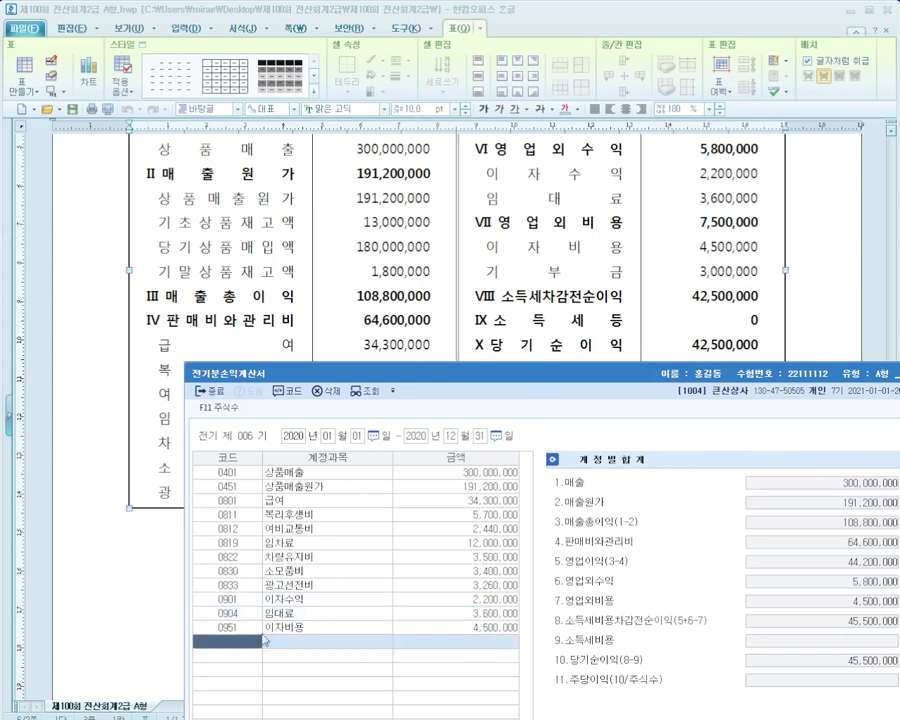
{"action": "type", "text": "기부"}
{"action": "key", "text": "Return"}
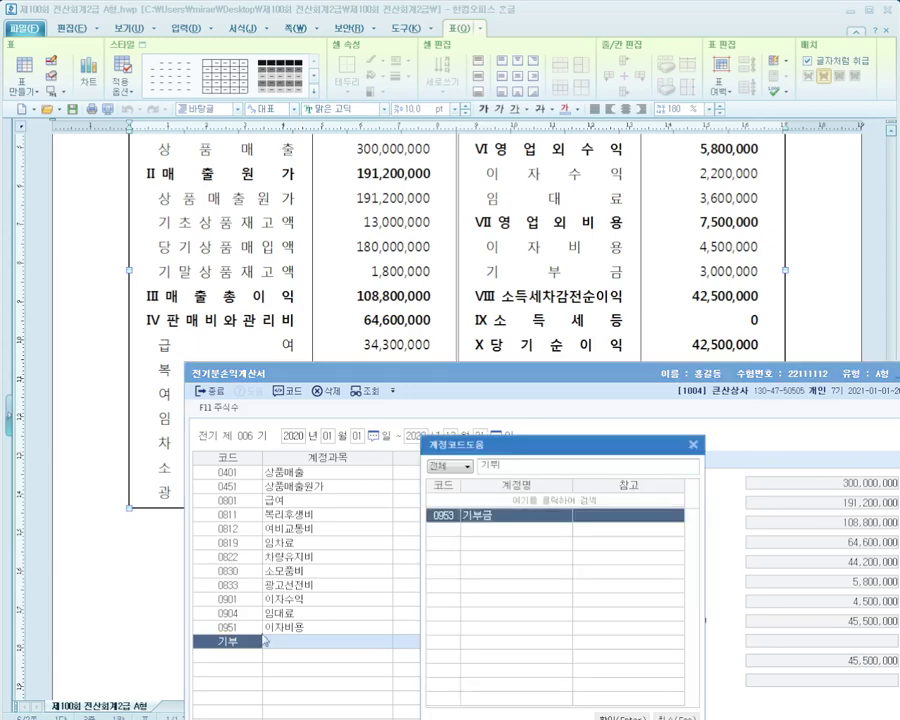
{"action": "key", "text": "Return"}
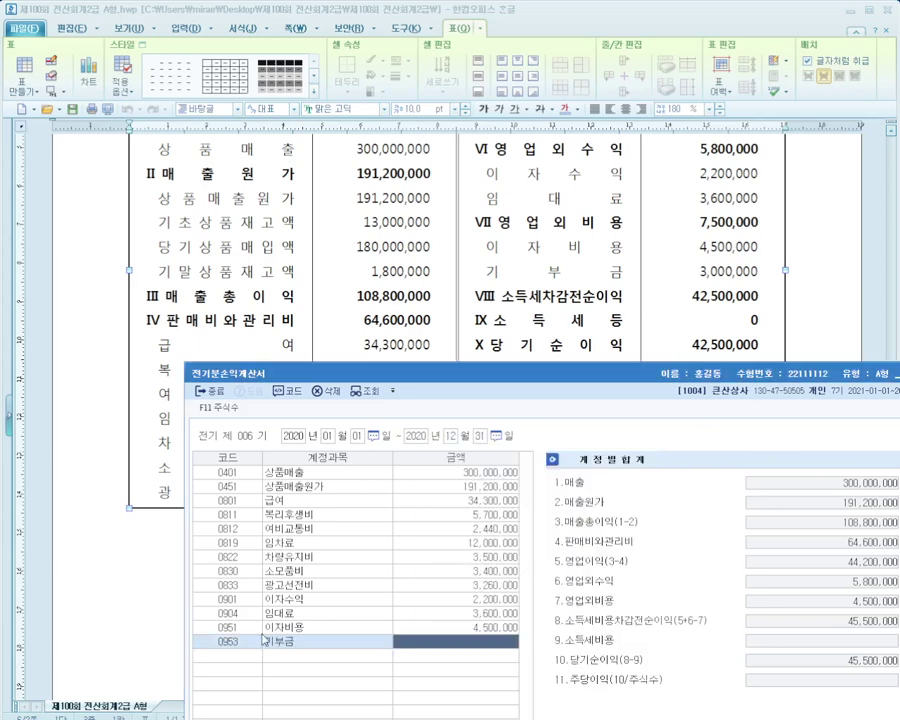
{"action": "type", "text": "3000000"}
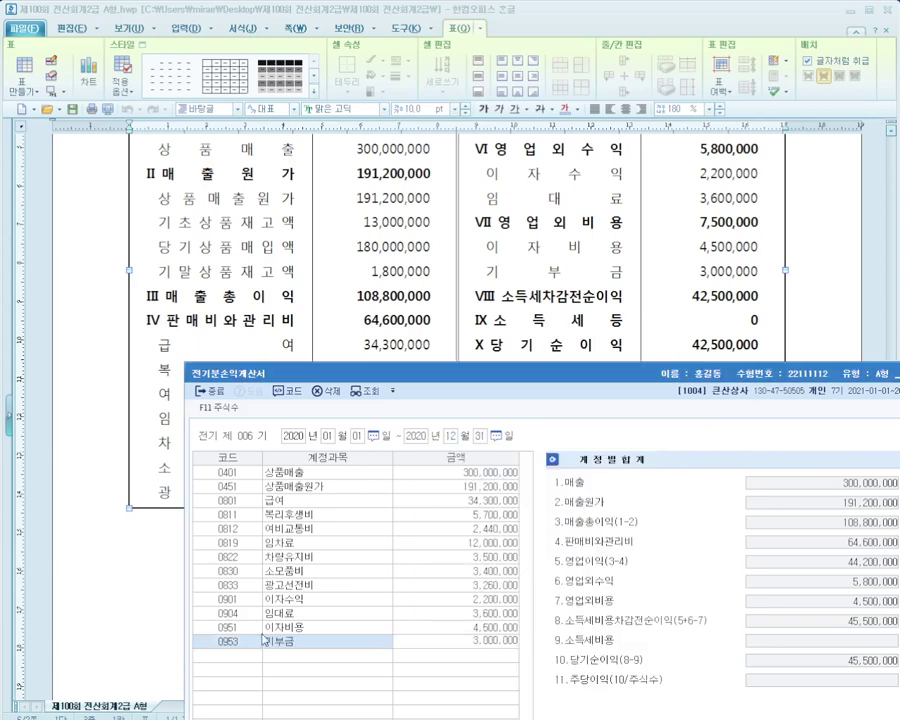
{"action": "key", "text": "Return"}
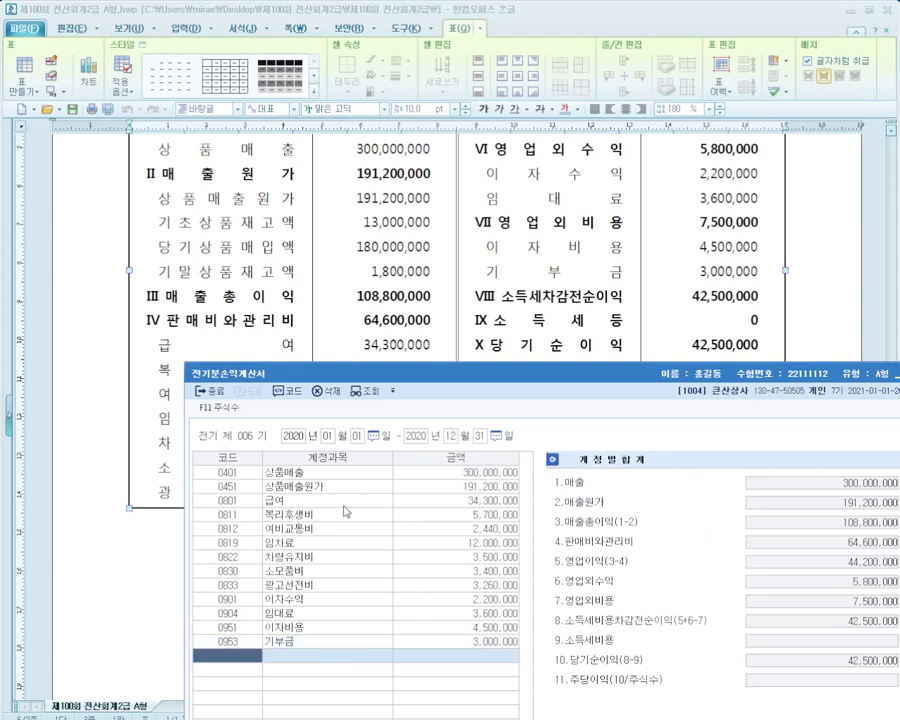
Annotate the matching 당기순이익 of 42,500,000 and mark the account totals OK
{"action": "mouse_move", "coordinate": [470, 376]}
{"action": "left_mouse_down"}
{"action": "mouse_move", "coordinate": [355, 384]}
{"action": "mouse_move", "coordinate": [366, 380]}
{"action": "left_mouse_up"}
{"action": "left_click_drag", "start_coordinate": [444, 332], "coordinate": [760, 352]}
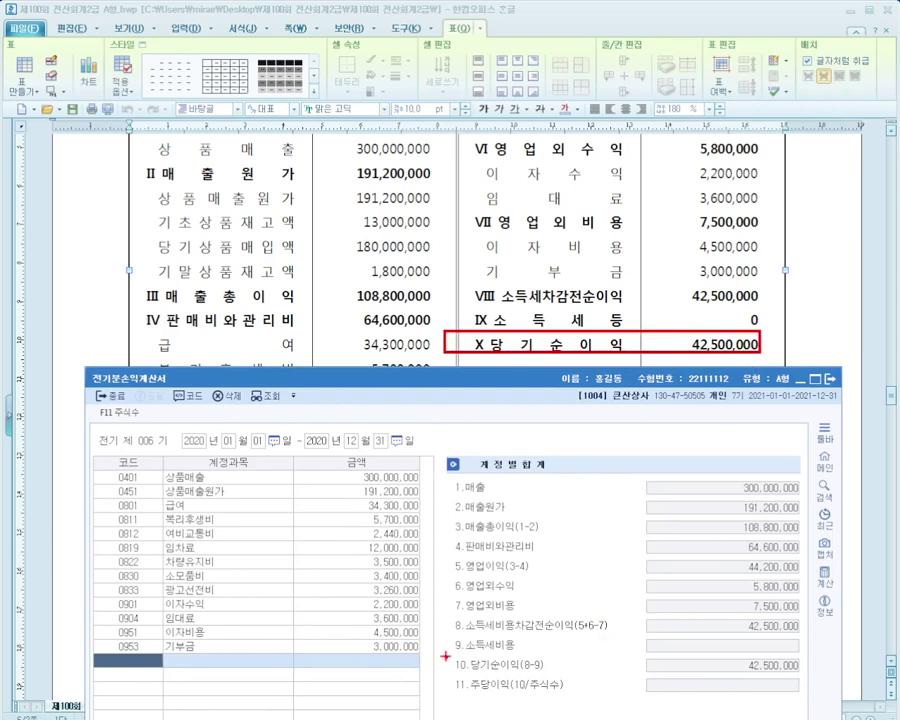
{"action": "left_click_drag", "start_coordinate": [444, 653], "coordinate": [820, 673]}
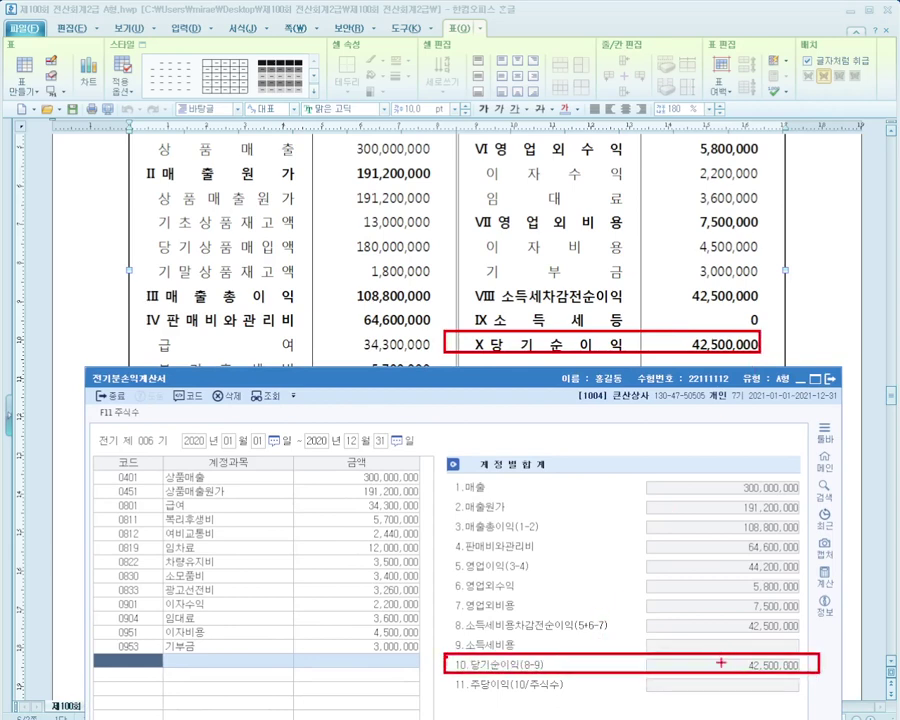
{"action": "mouse_move", "coordinate": [720, 663]}
{"action": "left_mouse_down"}
{"action": "mouse_move", "coordinate": [686, 530]}
{"action": "mouse_move", "coordinate": [694, 372]}
{"action": "mouse_move", "coordinate": [706, 355]}
{"action": "left_mouse_up"}
{"action": "left_click_drag", "start_coordinate": [522, 463], "coordinate": [567, 490]}
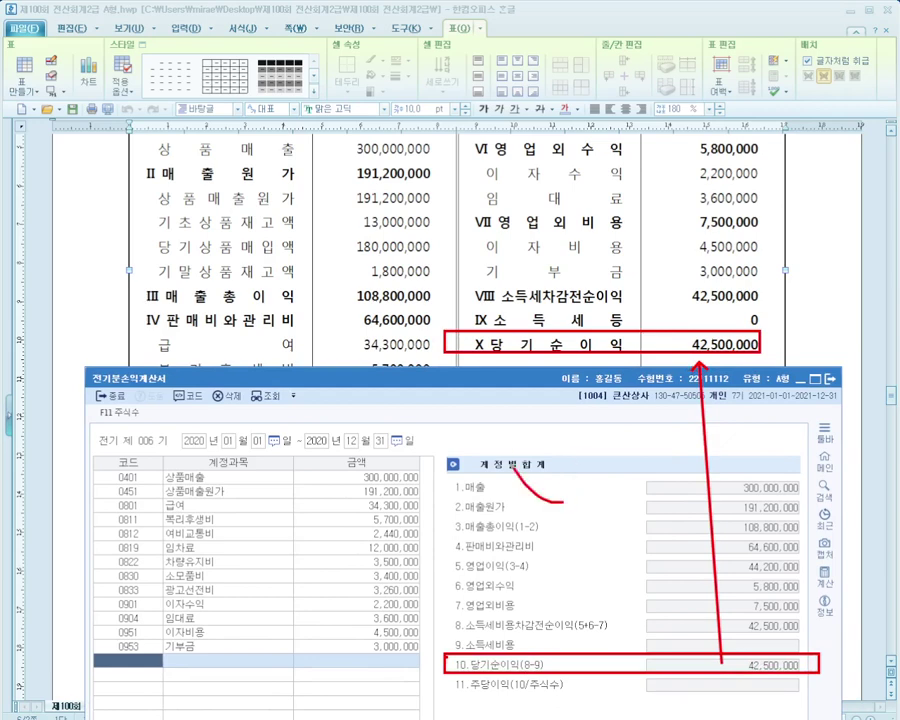
{"action": "mouse_move", "coordinate": [565, 420]}
{"action": "left_mouse_down"}
{"action": "mouse_move", "coordinate": [560, 495]}
{"action": "mouse_move", "coordinate": [598, 445]}
{"action": "left_mouse_up"}
{"action": "left_click_drag", "start_coordinate": [608, 425], "coordinate": [635, 515]}
{"action": "left_click_drag", "start_coordinate": [690, 425], "coordinate": [688, 490]}
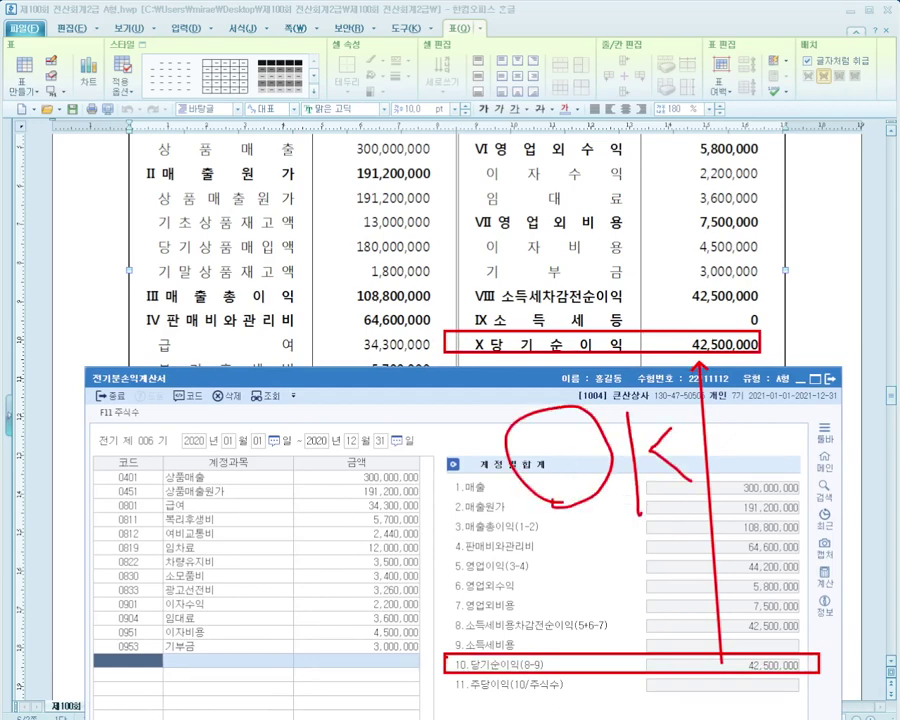
{"action": "key", "text": "Escape"}
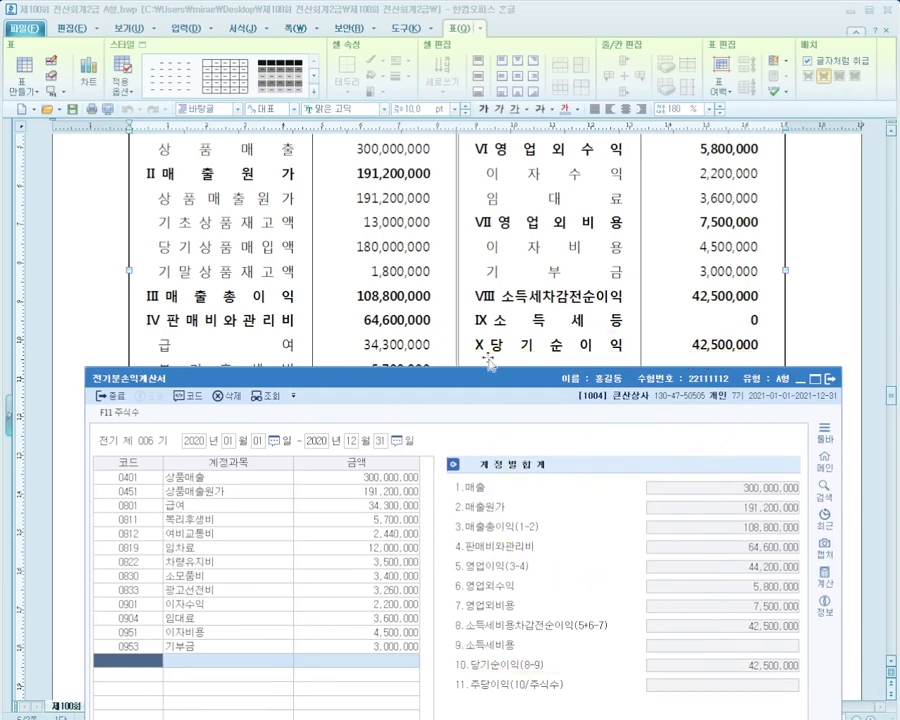
{"action": "left_click_drag", "start_coordinate": [493, 378], "coordinate": [512, 196]}
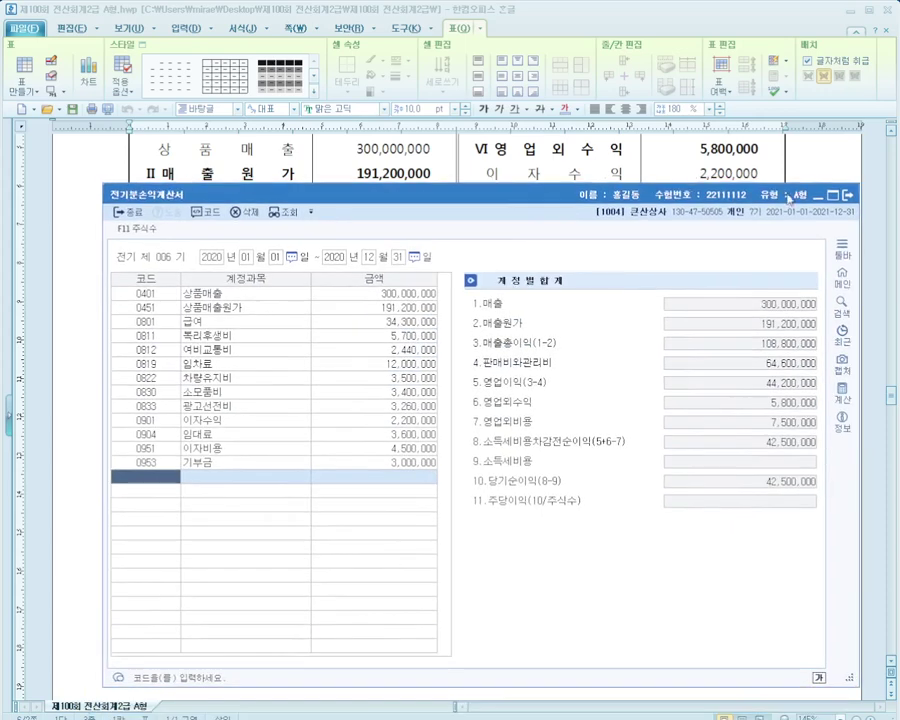
Close 전기분손익계산서 and scroll the exam paper to 문제3 beside the KcLep main menu
{"action": "left_click", "coordinate": [847, 195]}
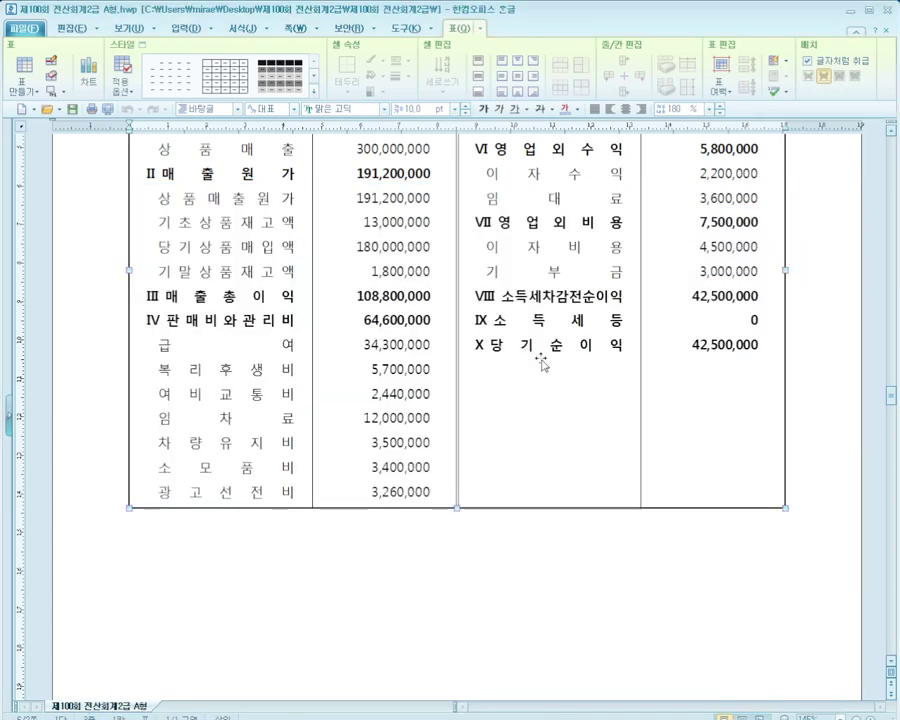
{"action": "scroll", "coordinate": [541, 362], "scroll_direction": "down", "scroll_amount": 12}
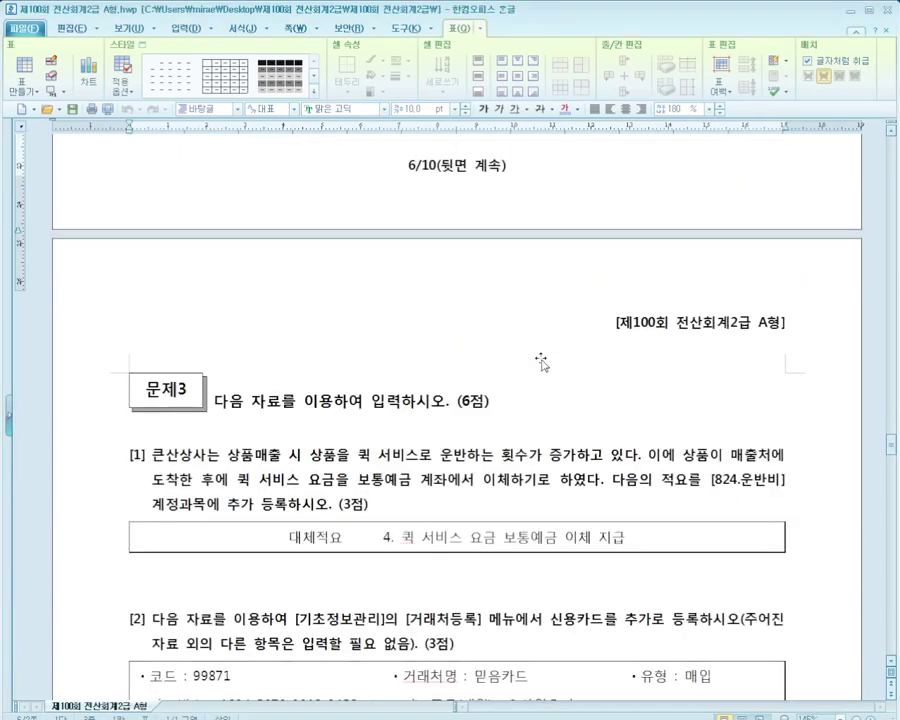
{"action": "scroll", "coordinate": [541, 362], "scroll_direction": "down", "scroll_amount": 3}
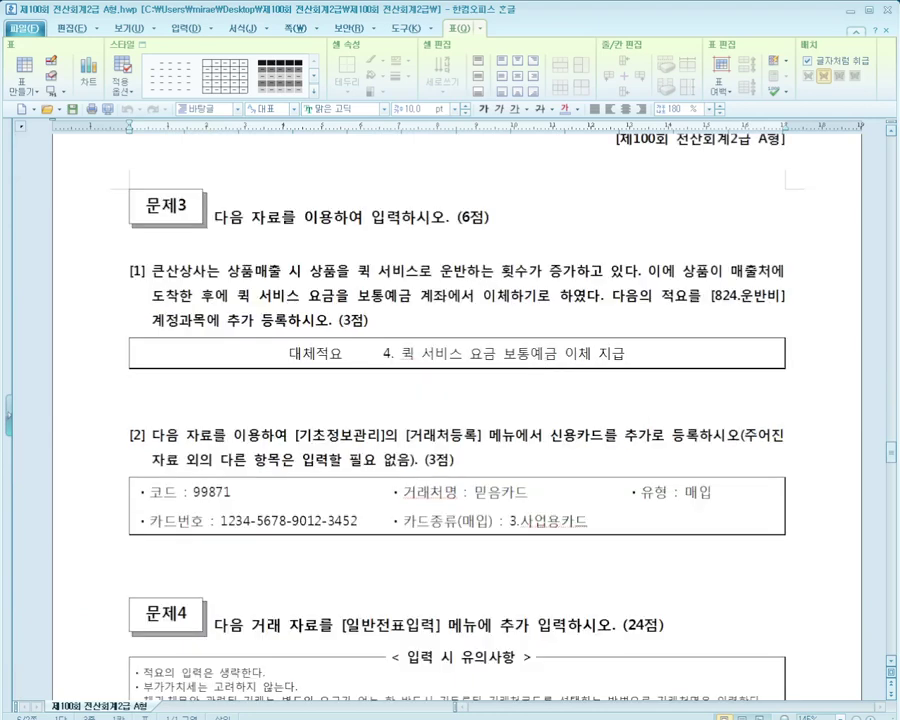
{"action": "left_click", "coordinate": [1, 670]}
{"action": "left_click", "coordinate": [408, 282]}
{"action": "scroll", "coordinate": [409, 283], "scroll_direction": "down", "scroll_amount": 1}
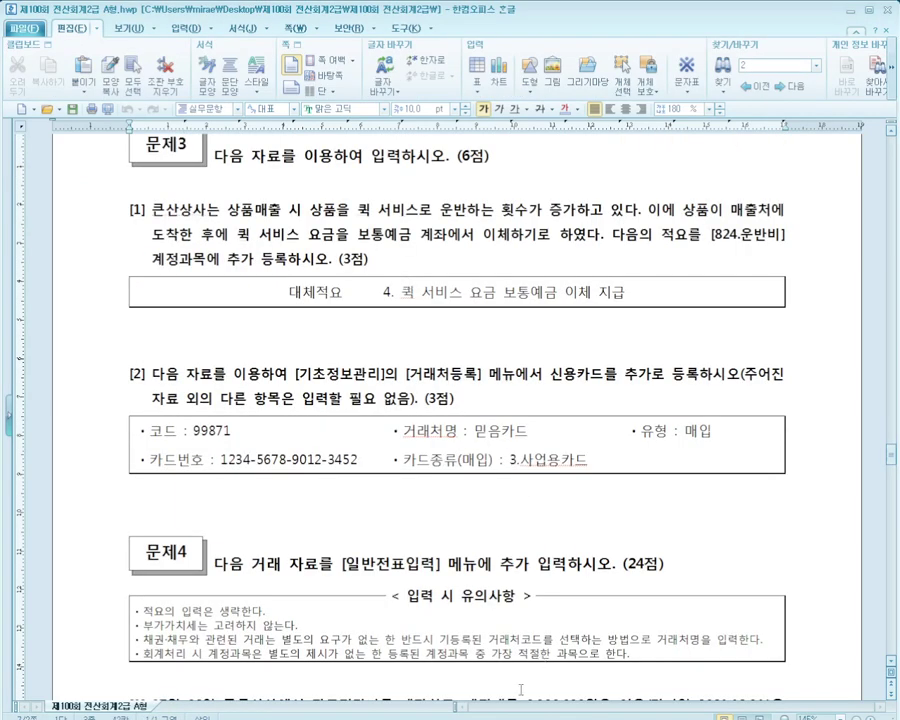
{"action": "key", "text": "alt+Tab"}
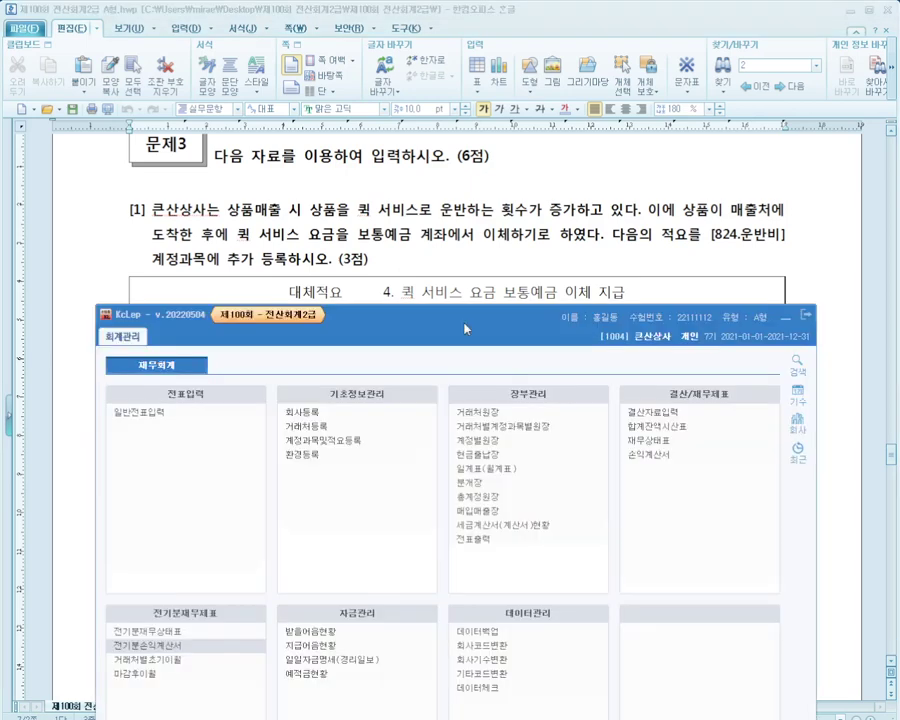
{"action": "key", "text": "alt+Tab"}
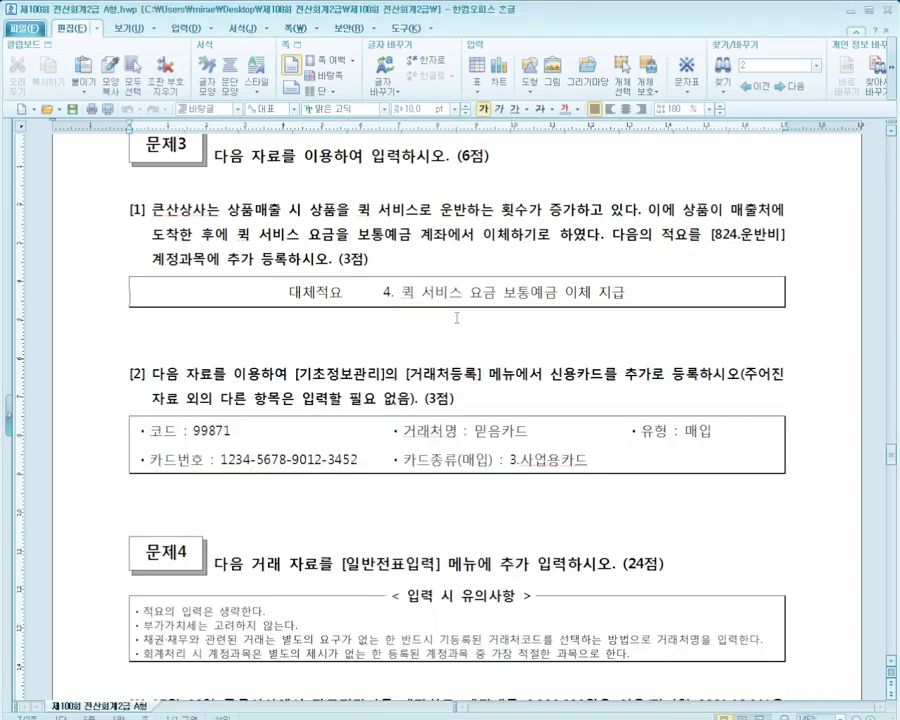
{"action": "key", "text": "alt+Tab"}
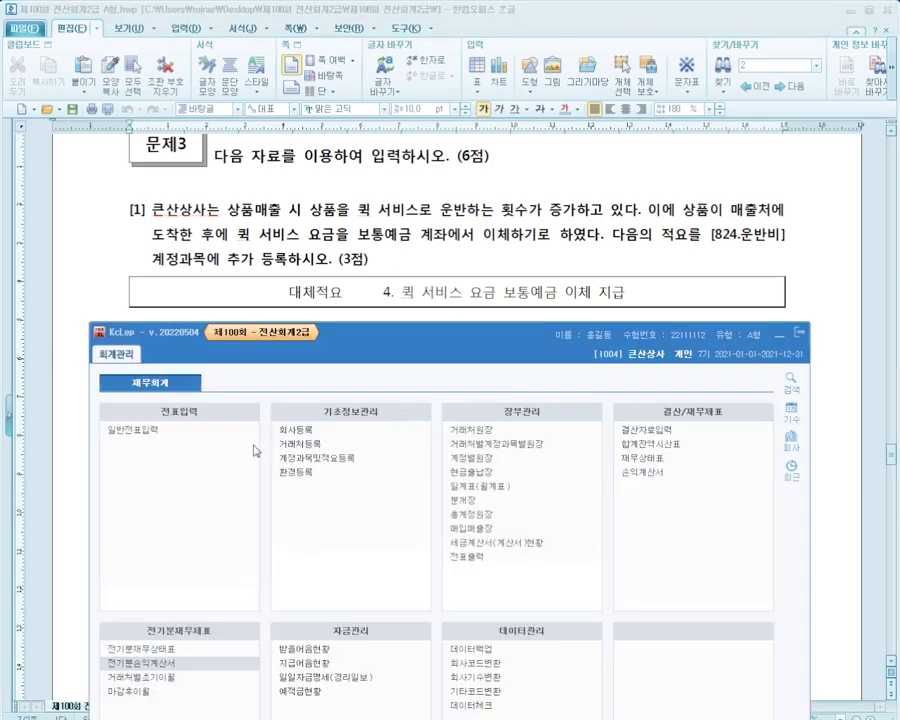
Annotate the question's 824.운반비 account and the 대체적요 to be added
{"action": "left_click_drag", "start_coordinate": [257, 447], "coordinate": [377, 465]}
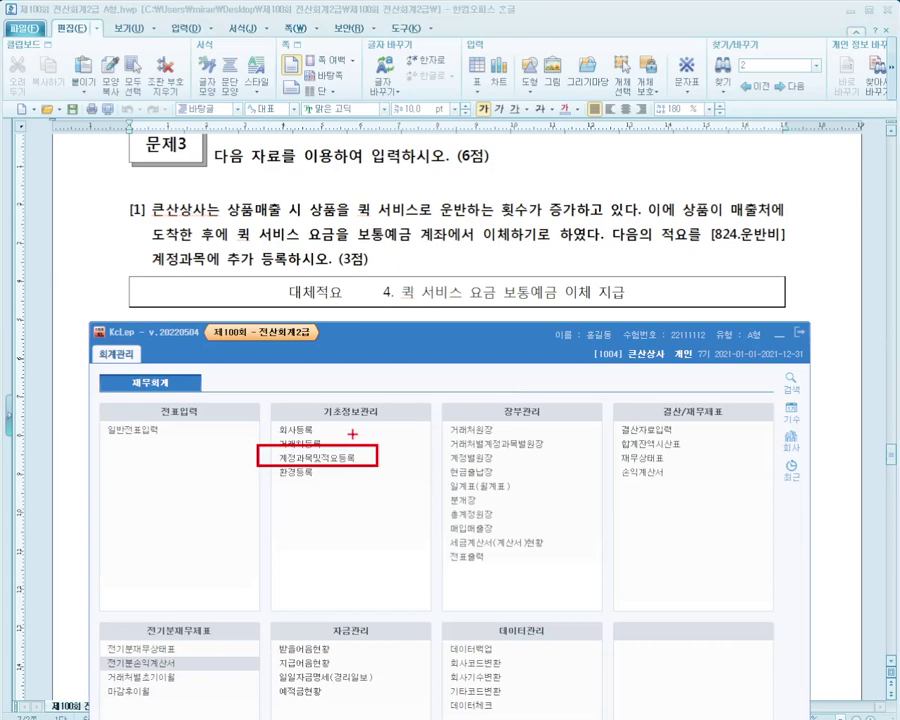
{"action": "left_click_drag", "start_coordinate": [330, 218], "coordinate": [567, 247]}
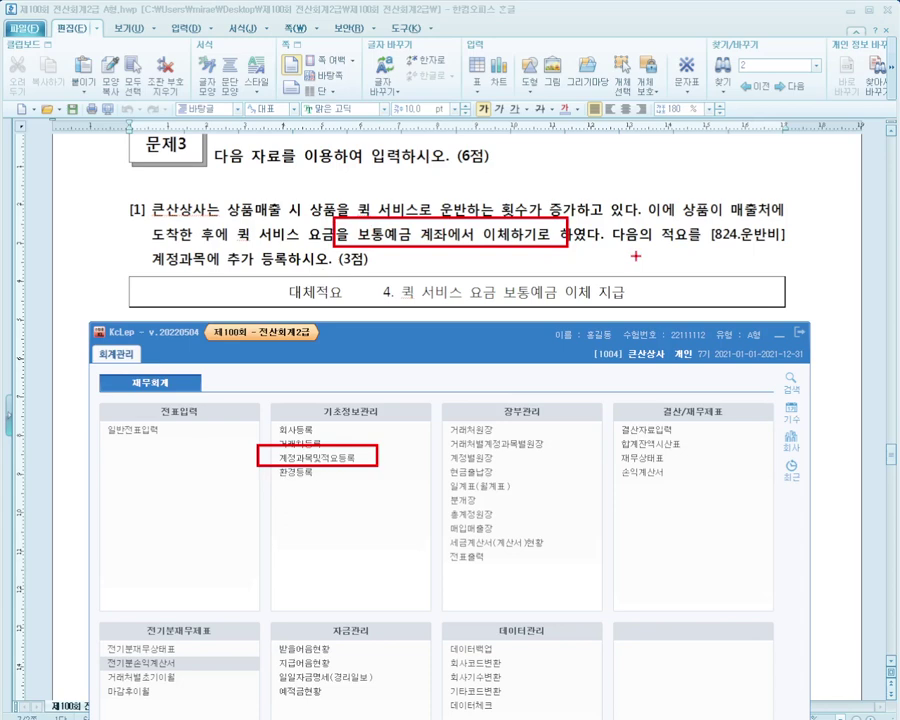
{"action": "left_click_drag", "start_coordinate": [703, 240], "coordinate": [785, 240]}
{"action": "left_click_drag", "start_coordinate": [163, 265], "coordinate": [316, 265]}
{"action": "left_click_drag", "start_coordinate": [508, 298], "coordinate": [622, 298]}
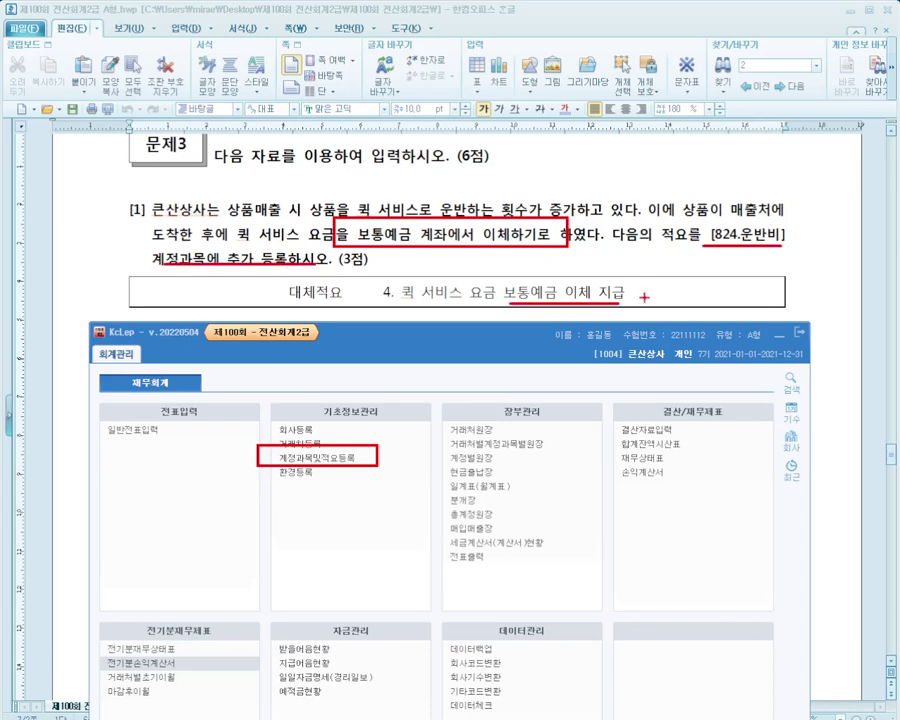
{"action": "mouse_move", "coordinate": [706, 229]}
{"action": "left_mouse_down"}
{"action": "mouse_move", "coordinate": [736, 257]}
{"action": "mouse_move", "coordinate": [728, 262]}
{"action": "left_mouse_up"}
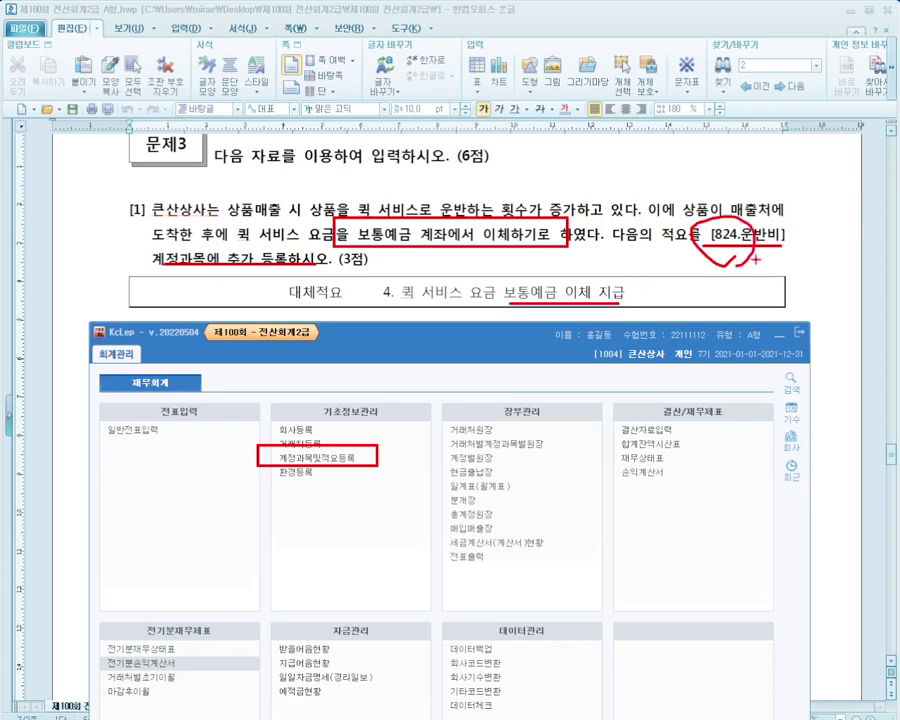
{"action": "key", "text": "Escape"}
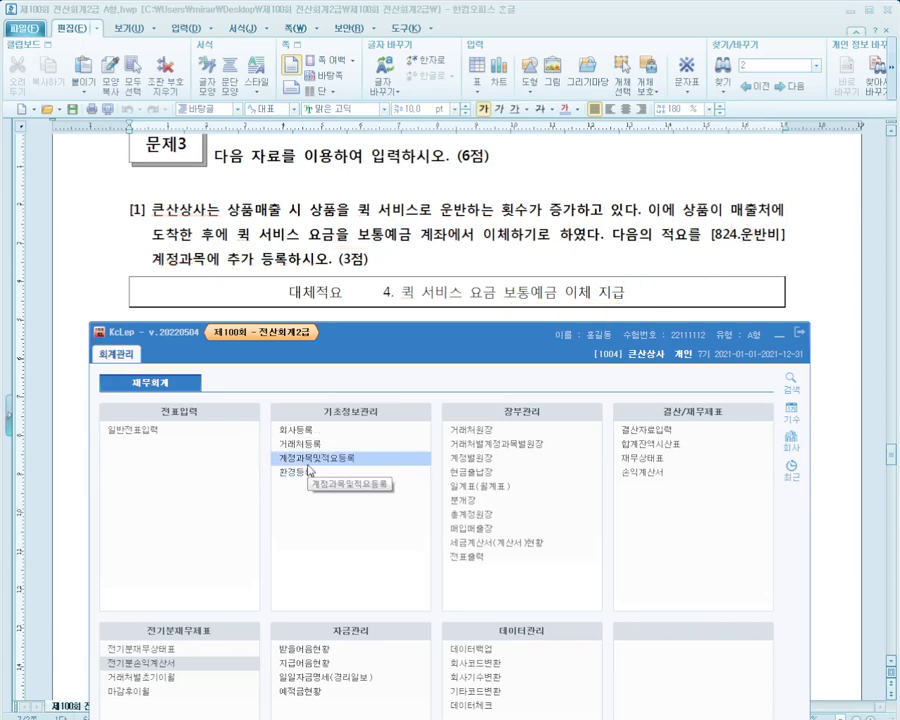
Open 계정과목및적요등록 and look at the 현금 and 보통예금 accounts
{"action": "left_click", "coordinate": [330, 458]}
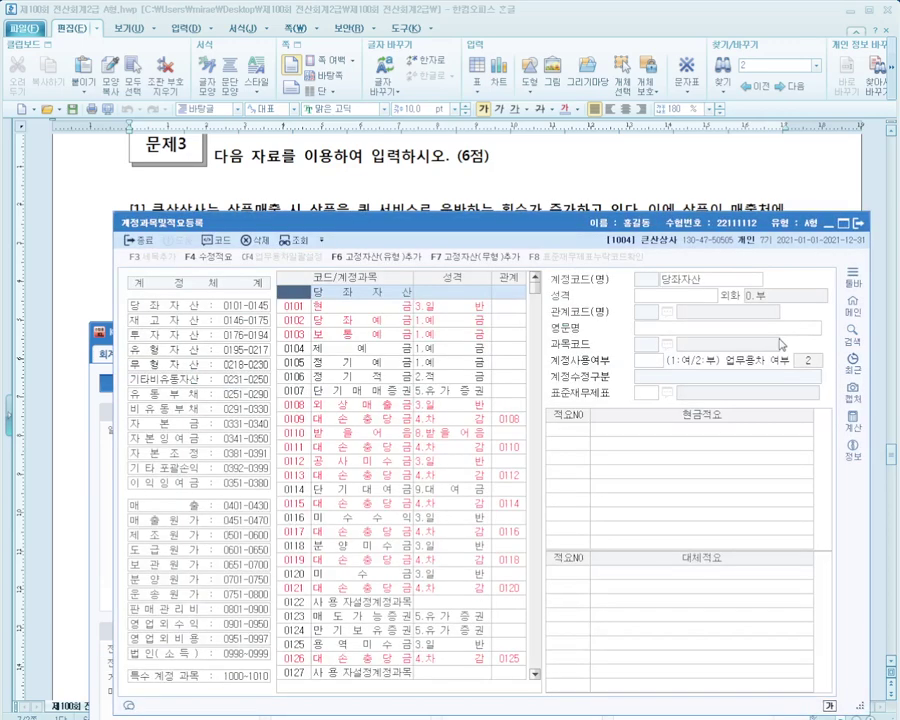
{"action": "left_click_drag", "start_coordinate": [613, 222], "coordinate": [578, 328]}
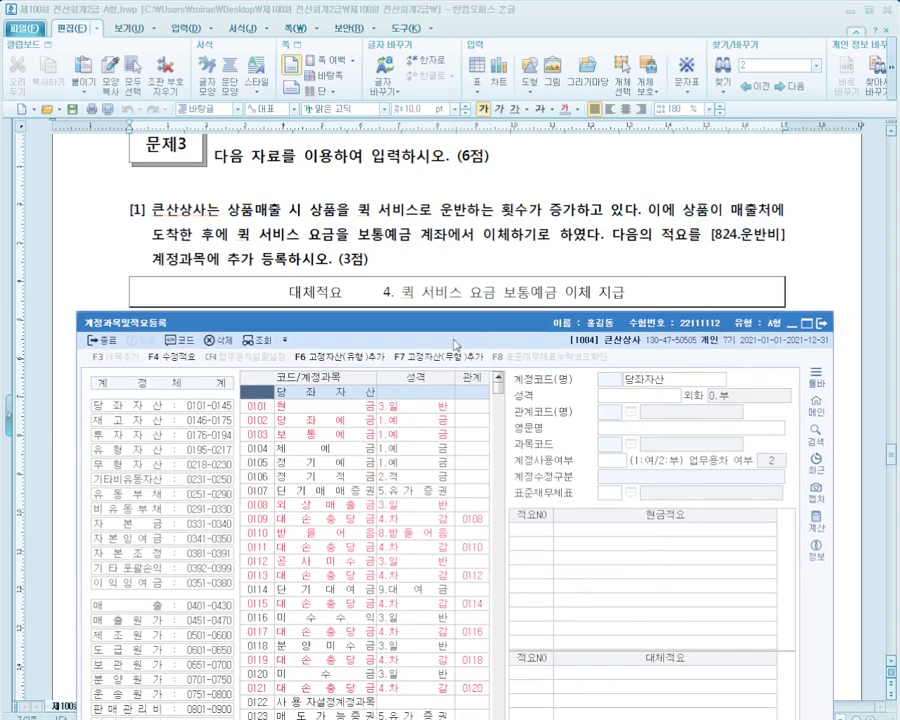
{"action": "left_click", "coordinate": [258, 408]}
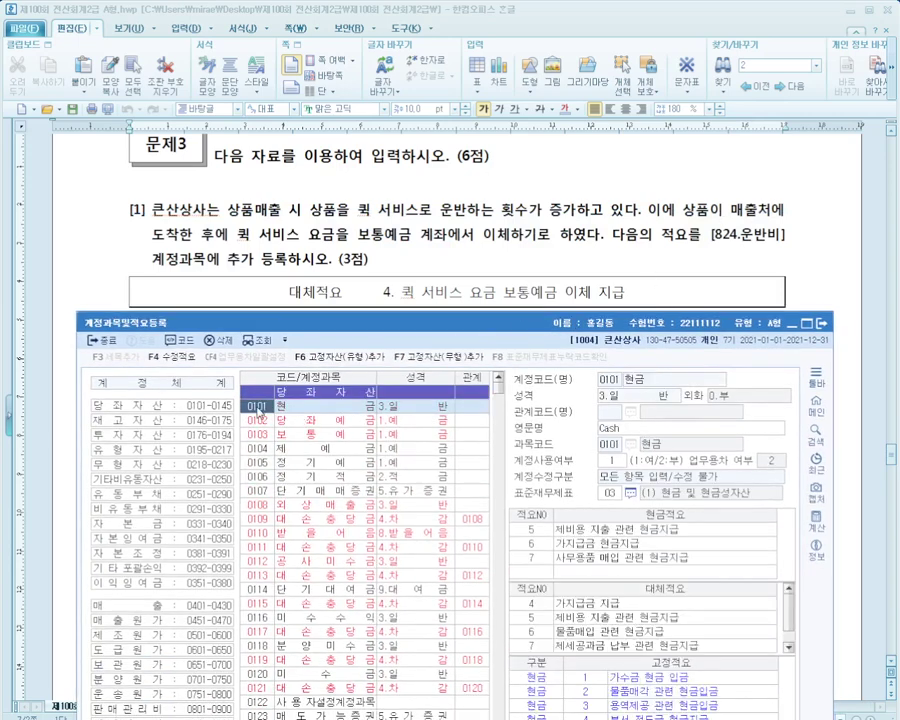
{"action": "left_click", "coordinate": [256, 436]}
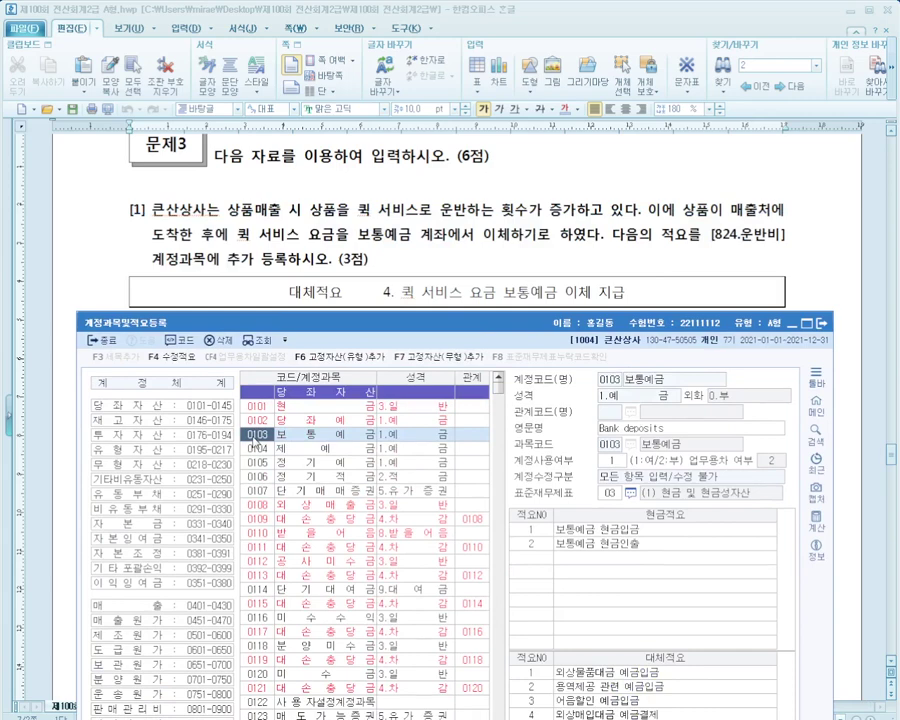
Jump to account 0824 운반비 to show its existing 대체적요 entries 1 to 3
{"action": "type", "text": "824"}
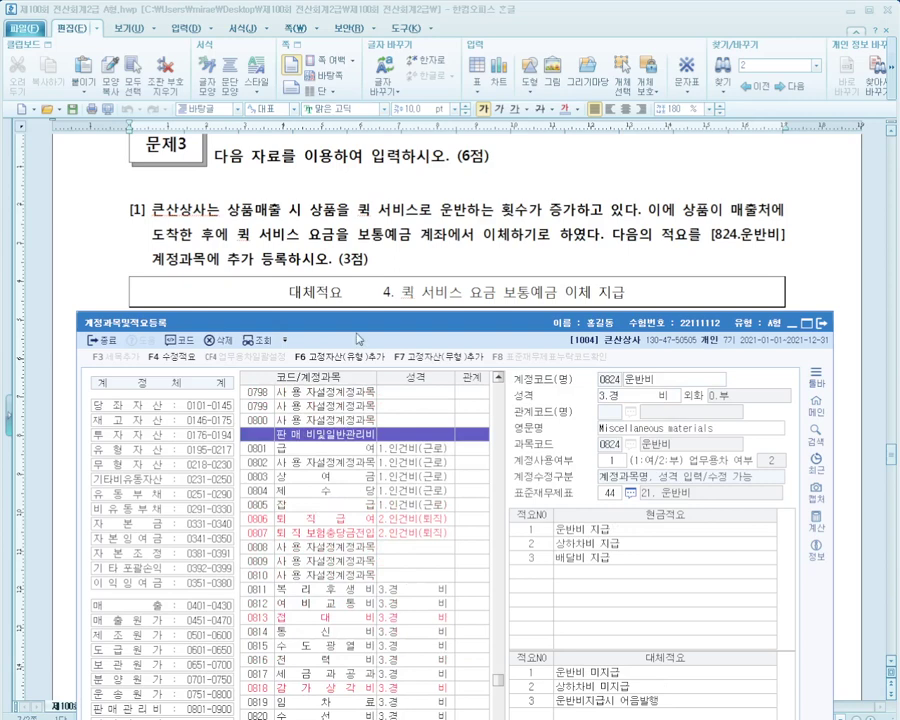
{"action": "left_click_drag", "start_coordinate": [356, 333], "coordinate": [350, 166]}
{"action": "scroll", "coordinate": [350, 607], "scroll_direction": "down", "scroll_amount": 1}
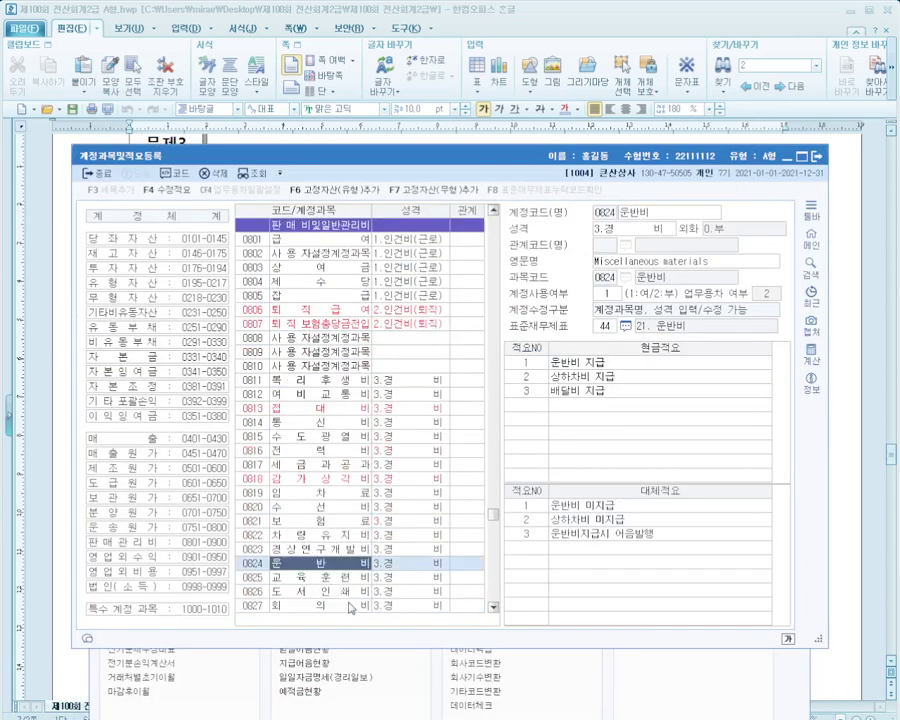
{"action": "left_click_drag", "start_coordinate": [527, 161], "coordinate": [548, 279]}
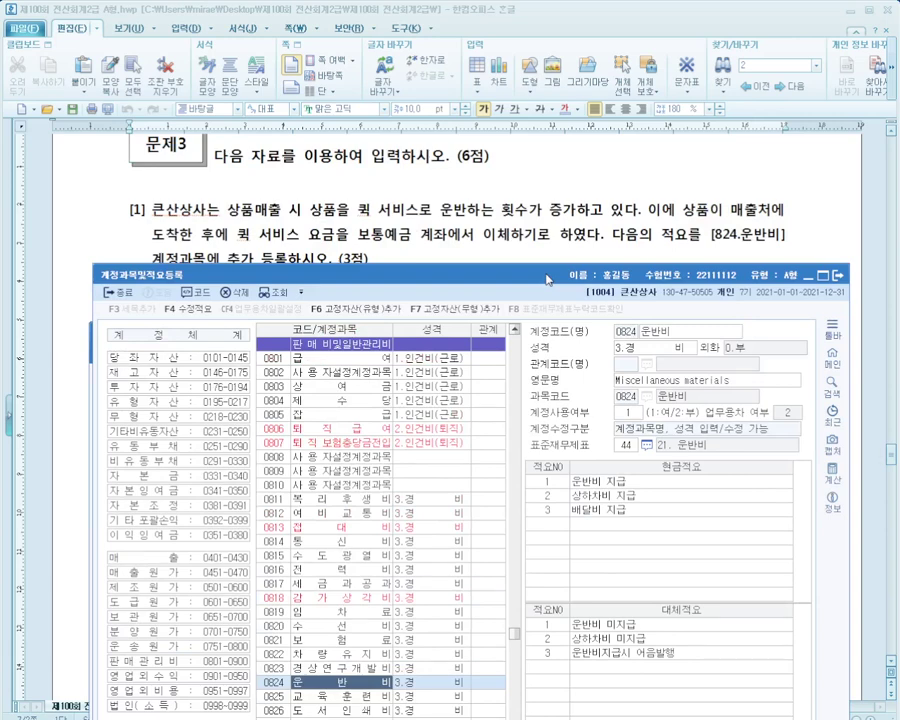
{"action": "left_click_drag", "start_coordinate": [548, 279], "coordinate": [538, 327]}
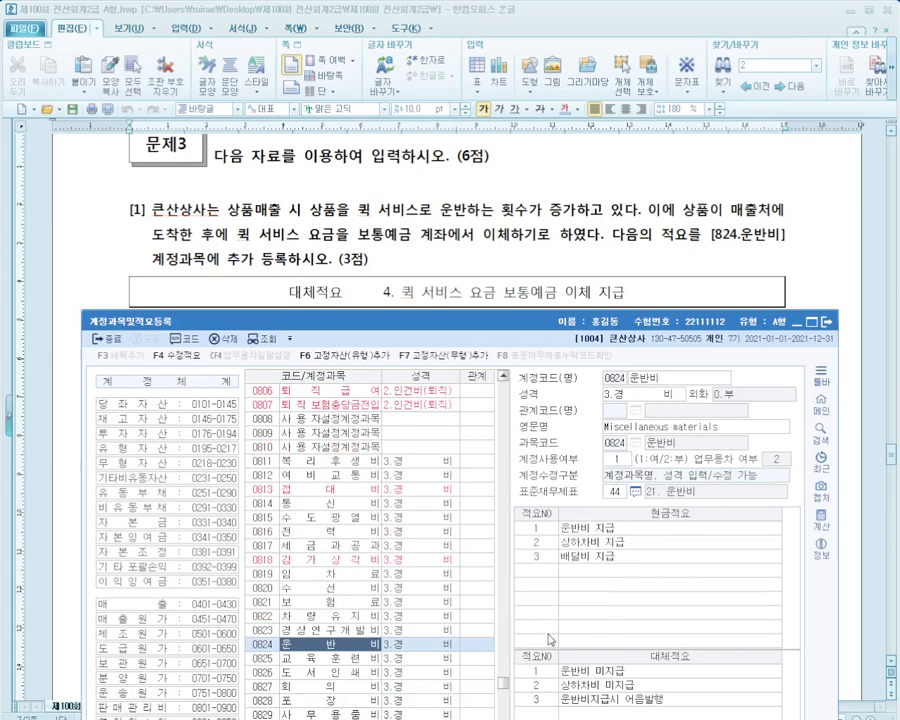
{"action": "scroll", "coordinate": [506, 314], "scroll_direction": "down", "scroll_amount": 2}
{"action": "left_click_drag", "start_coordinate": [506, 314], "coordinate": [506, 248]}
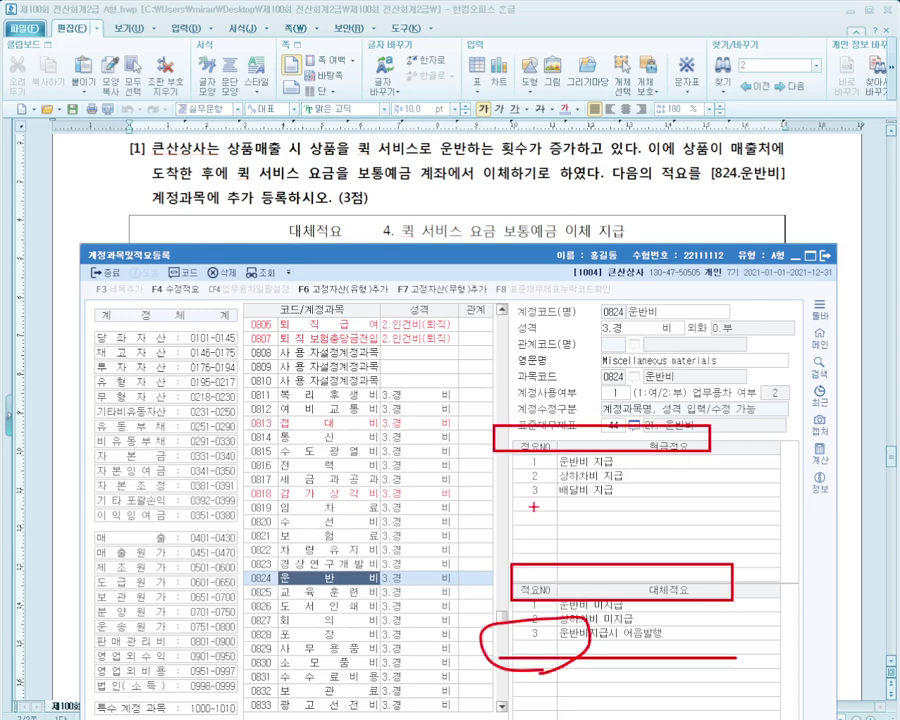
Add 대체적요 4 '퀵 서비스 요금 보통예금 이체 지급' to account 0824 운반비
{"action": "left_click", "coordinate": [552, 645]}
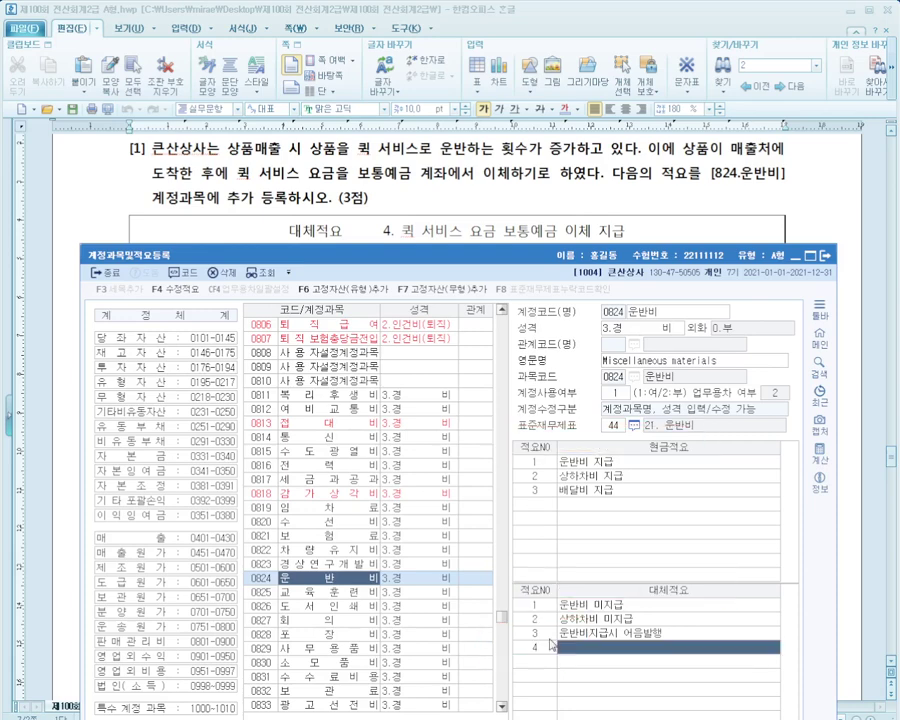
{"action": "type", "text": "퀵 서비스"}
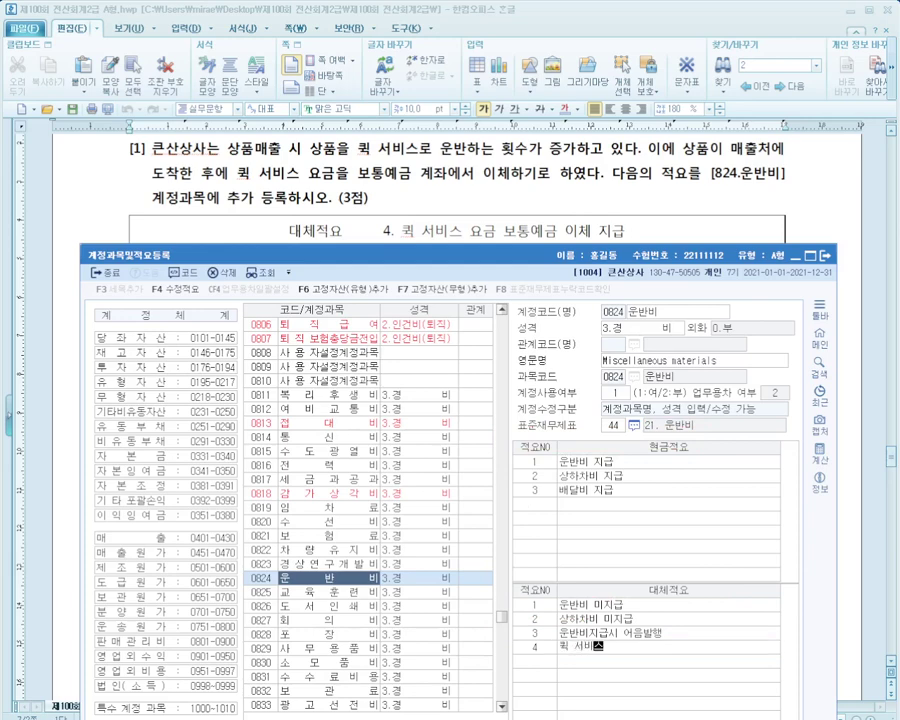
{"action": "type", "text": " 요금 보통"}
{"action": "type", "text": "예금 이체 지급"}
{"action": "key", "text": "Return"}
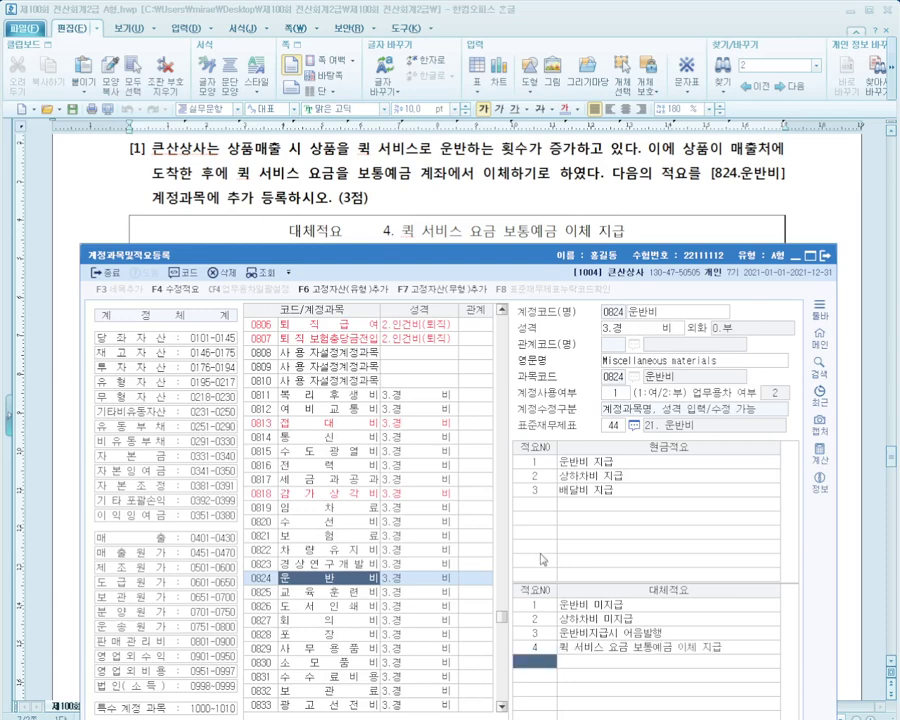
{"action": "left_click", "coordinate": [570, 230]}
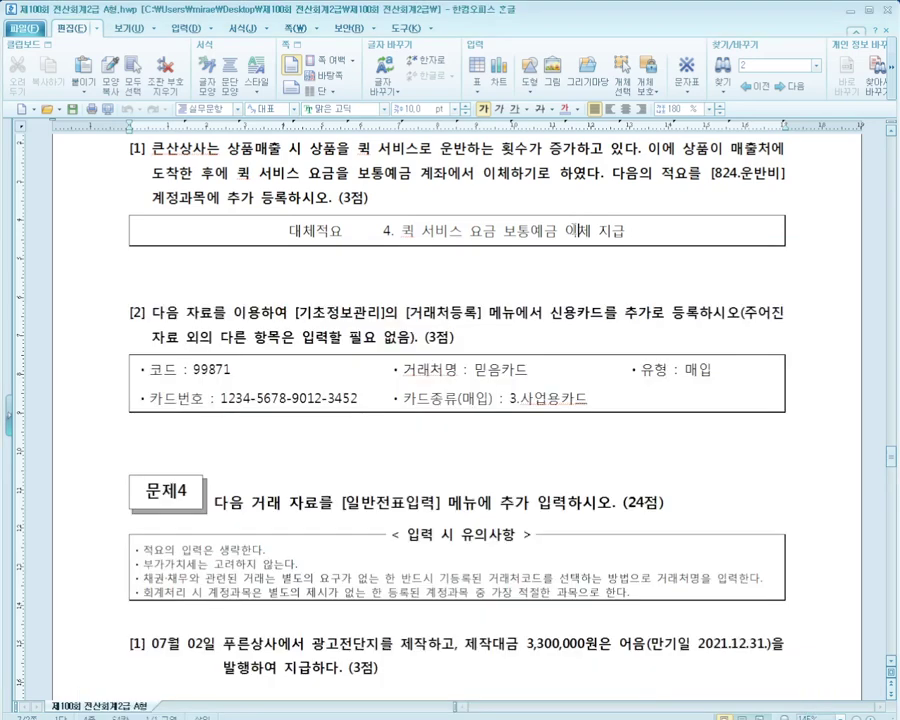
In 거래처등록, set the 99871 믿음카드 card's 유형 to 매입
{"action": "scroll", "coordinate": [431, 305], "scroll_direction": "down", "scroll_amount": 1}
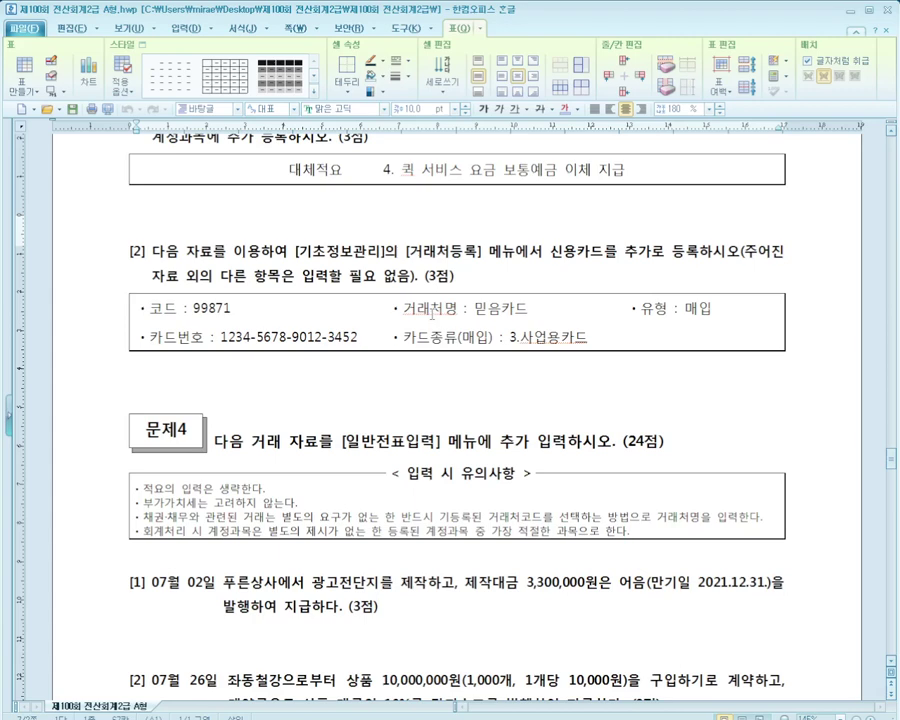
{"action": "scroll", "coordinate": [432, 311], "scroll_direction": "down", "scroll_amount": 1}
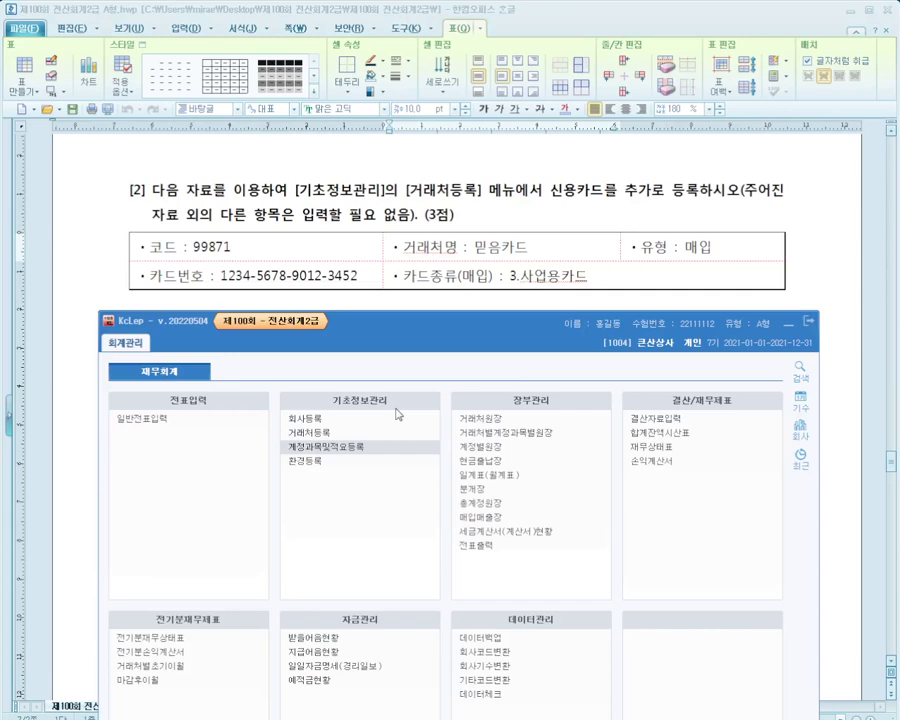
{"action": "left_click", "coordinate": [321, 432]}
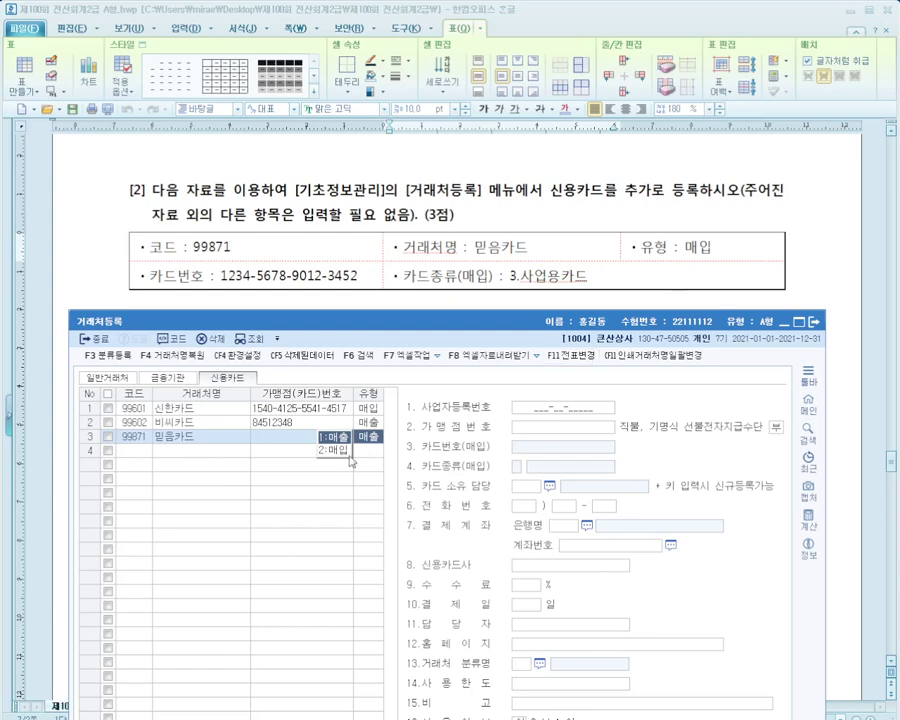
{"action": "type", "text": "2"}
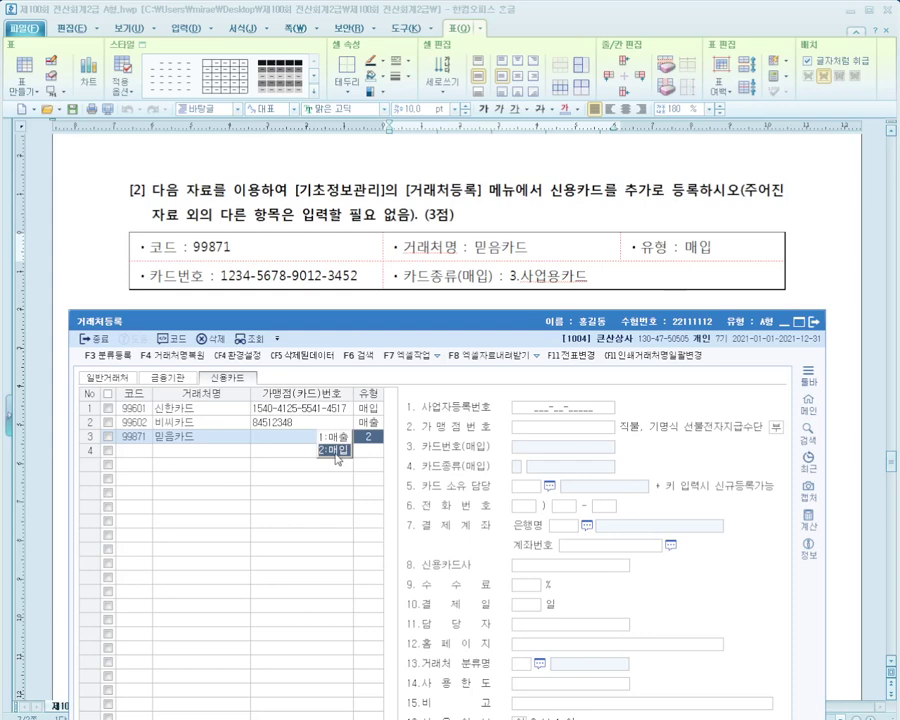
{"action": "key", "text": "Return"}
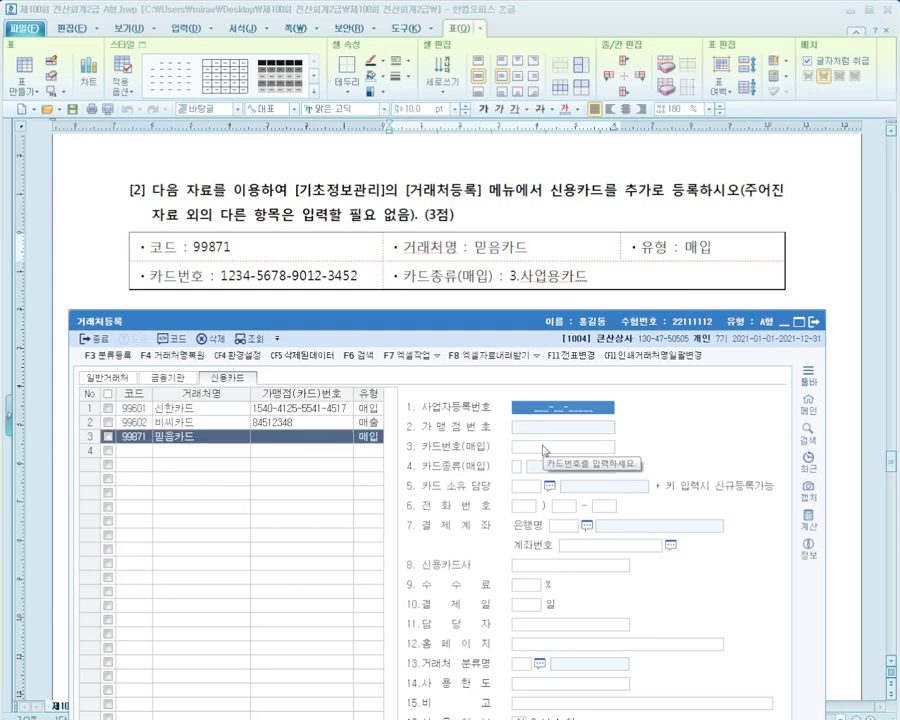
Enter the card number, choose 3.사업용카드 as the card type, and close the registry
{"action": "type", "text": "12"}
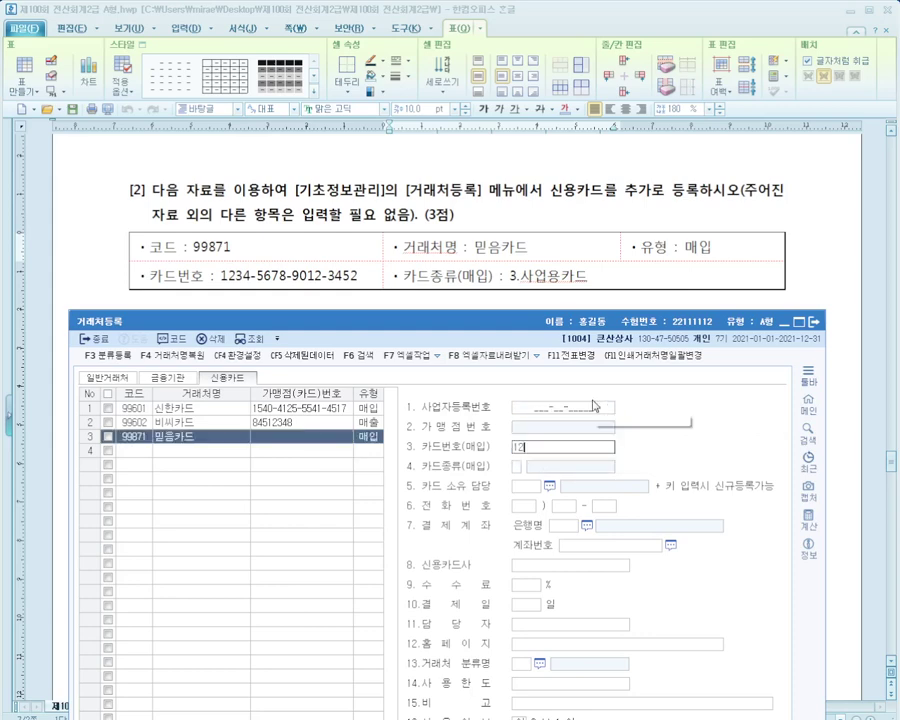
{"action": "type", "text": "34-567"}
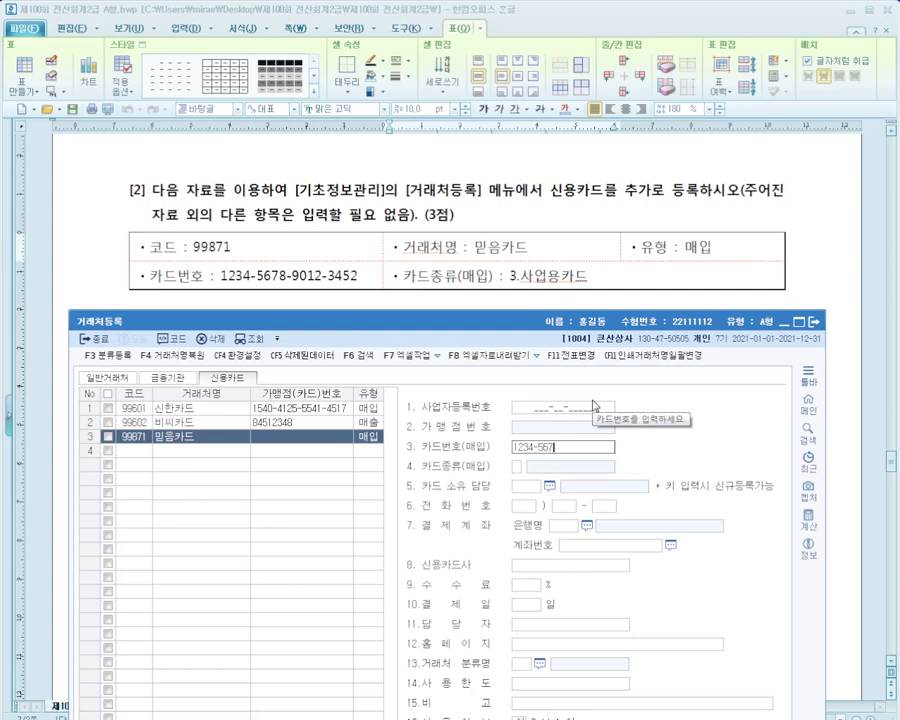
{"action": "type", "text": "8-9012-3452"}
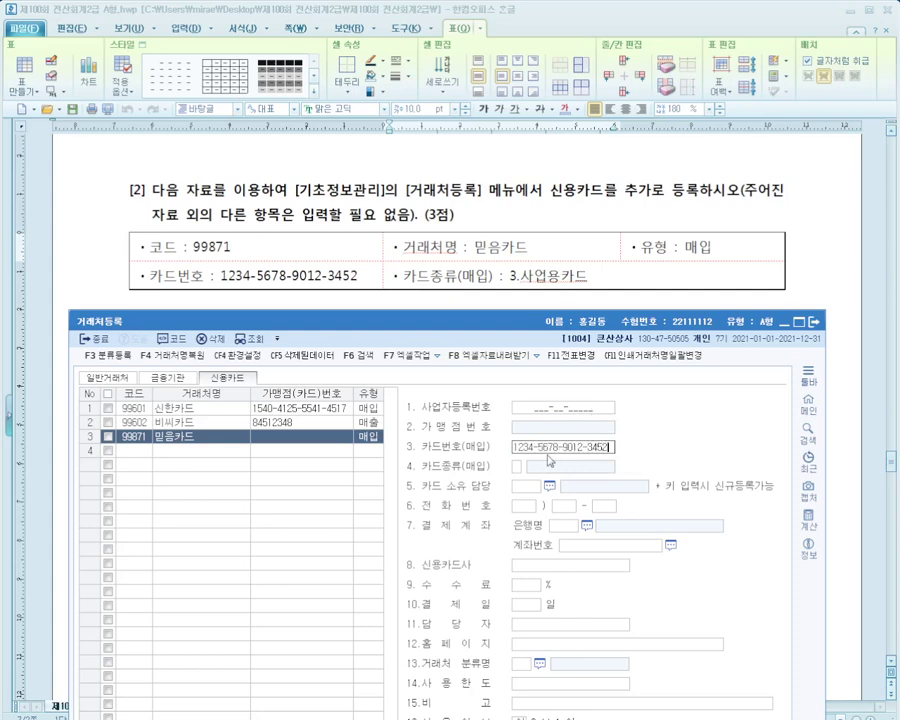
{"action": "key", "text": "Return"}
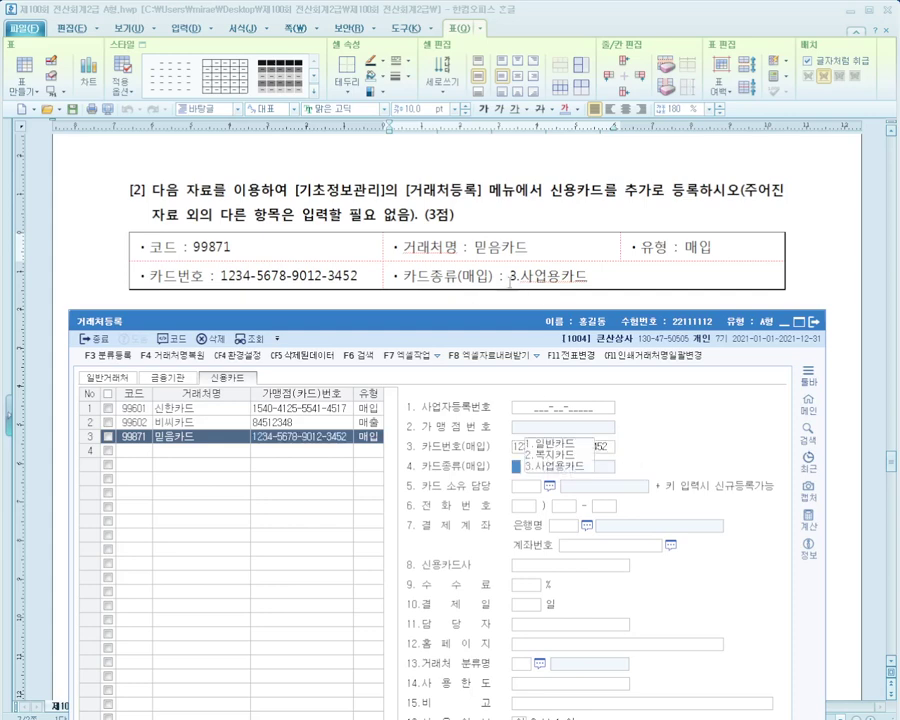
{"action": "left_click", "coordinate": [562, 466]}
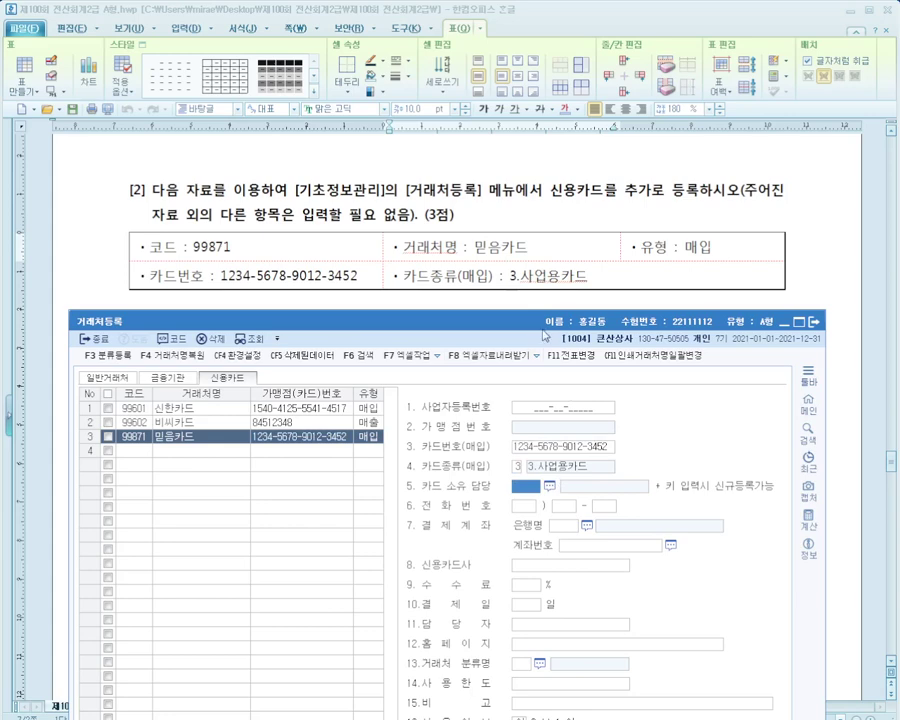
{"action": "left_click_drag", "start_coordinate": [509, 322], "coordinate": [534, 177]}
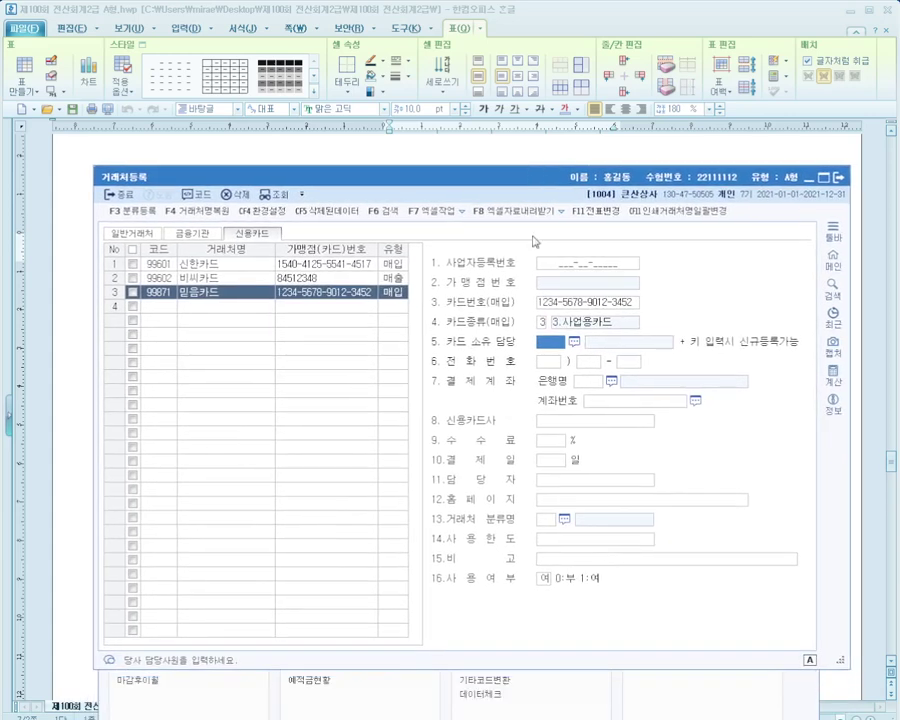
{"action": "left_click", "coordinate": [838, 178]}
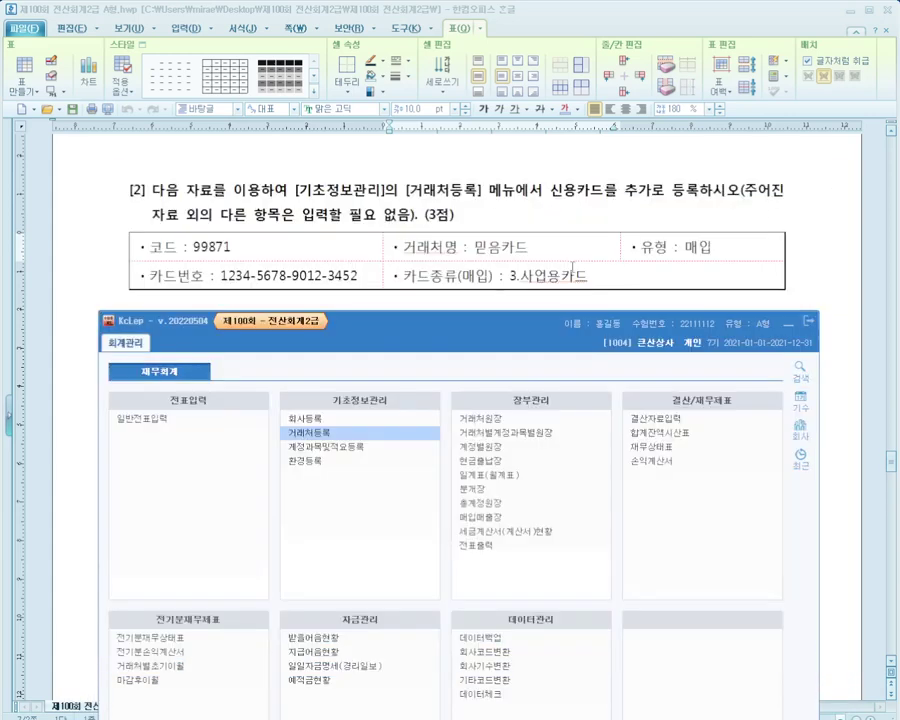
Scroll the exam paper to 문제4 and open 일반전표입력 from the KcLep main menu
{"action": "left_click", "coordinate": [492, 285]}
{"action": "scroll", "coordinate": [492, 285], "scroll_direction": "down", "scroll_amount": 5}
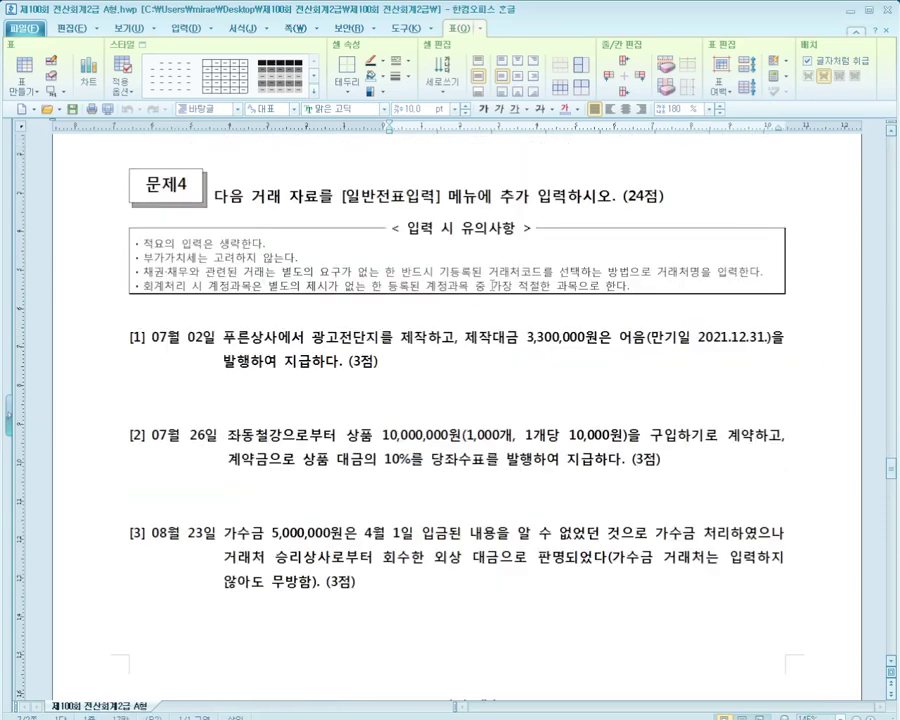
{"action": "scroll", "coordinate": [492, 285], "scroll_direction": "down", "scroll_amount": 3}
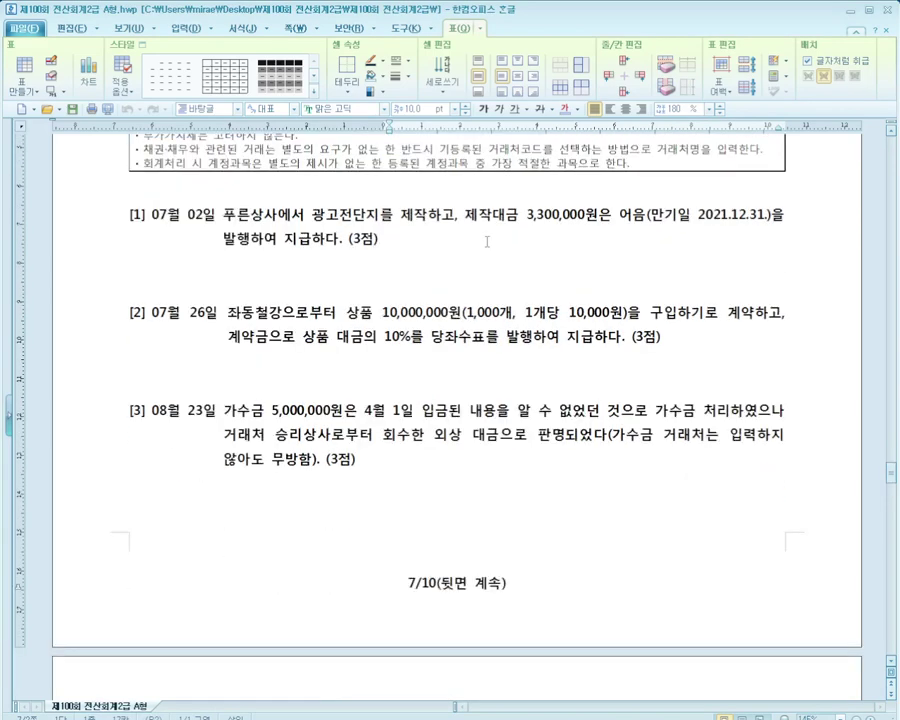
{"action": "scroll", "coordinate": [487, 242], "scroll_direction": "down", "scroll_amount": 2}
{"action": "key", "text": "alt+Tab"}
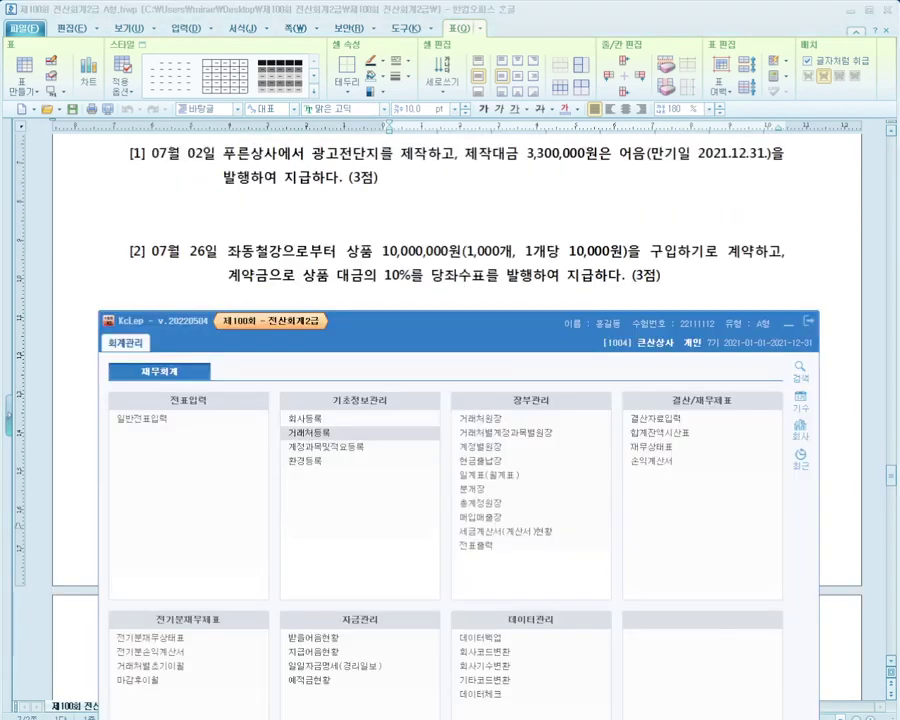
{"action": "left_click_drag", "start_coordinate": [462, 334], "coordinate": [470, 247]}
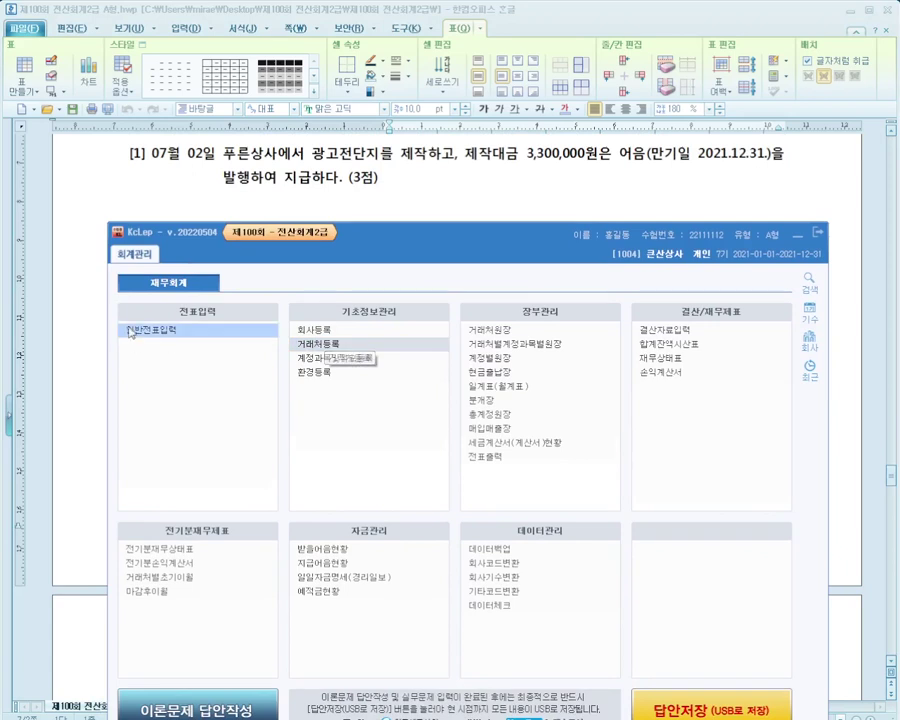
{"action": "left_click", "coordinate": [183, 342]}
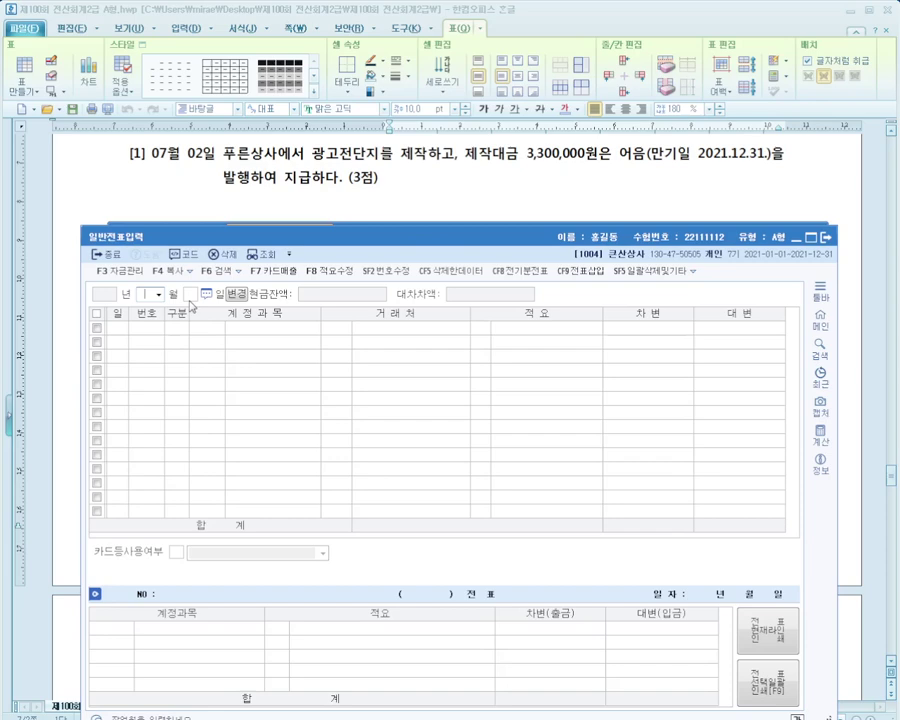
Start a new journal line dated 07월 02일
{"action": "type", "text": "07"}
{"action": "key", "text": "Return"}
{"action": "type", "text": "2"}
{"action": "key", "text": "Return"}
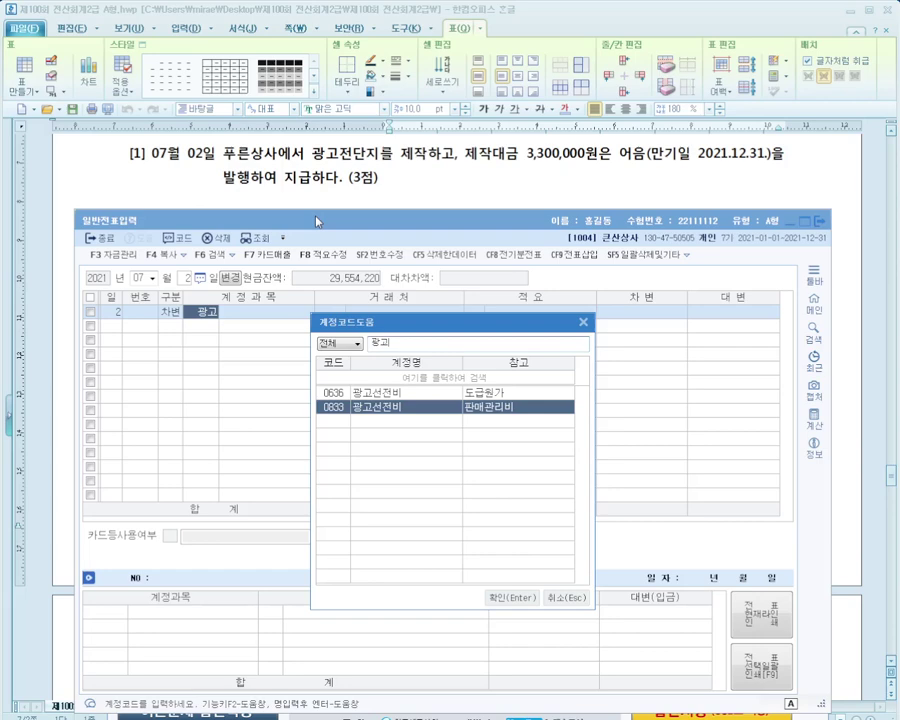
Record the 3,300,000 광고선전비 debit and a 0253 미지급금 credit line with partner 푸른상사
{"action": "key", "text": "Return"}
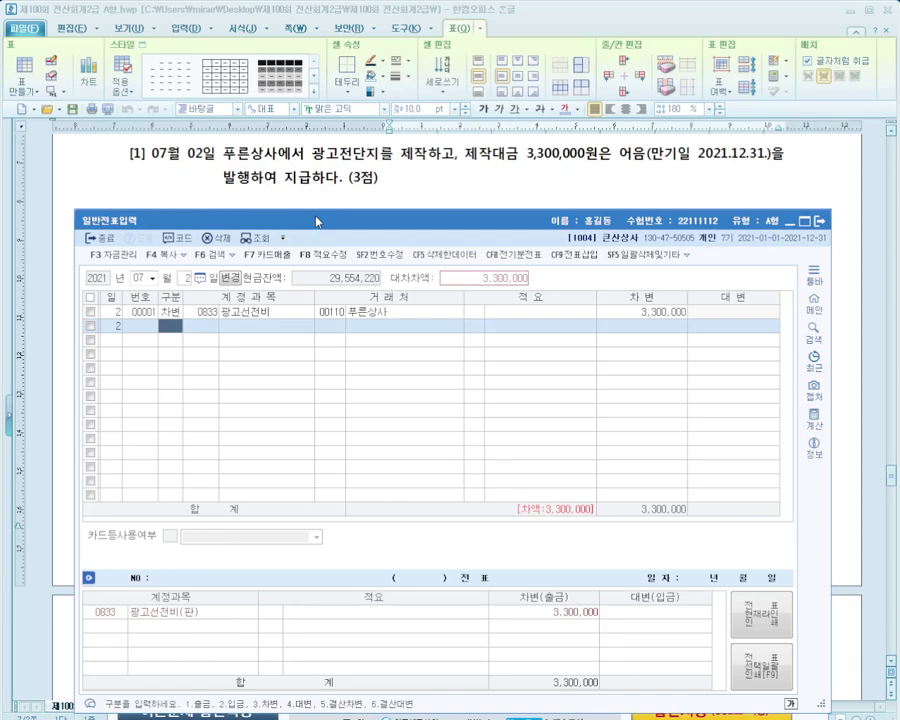
{"action": "key", "text": "4"}
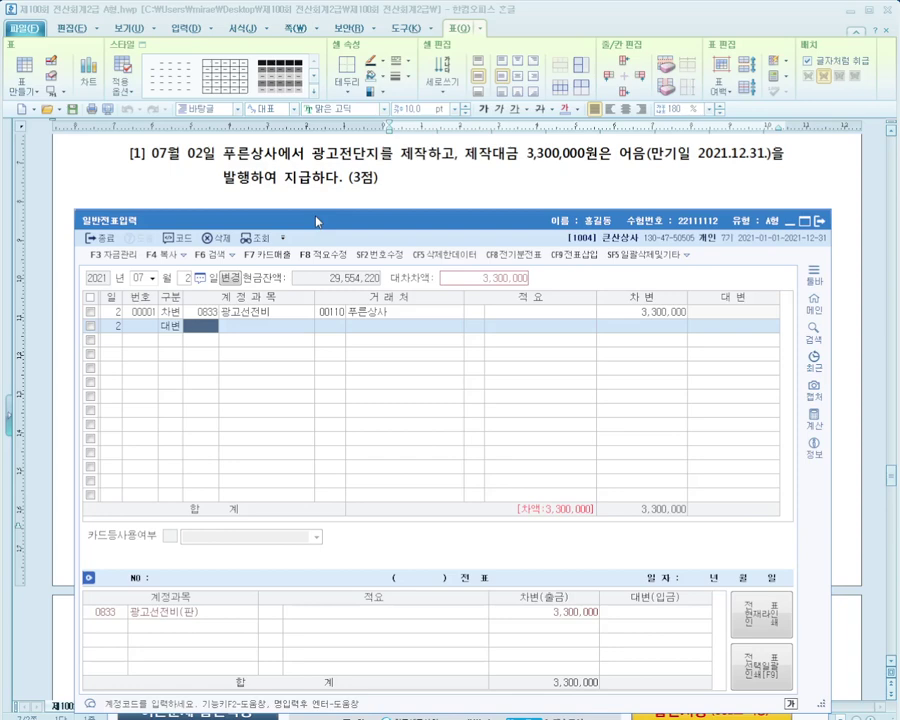
{"action": "type", "text": "253"}
{"action": "key", "text": "Return"}
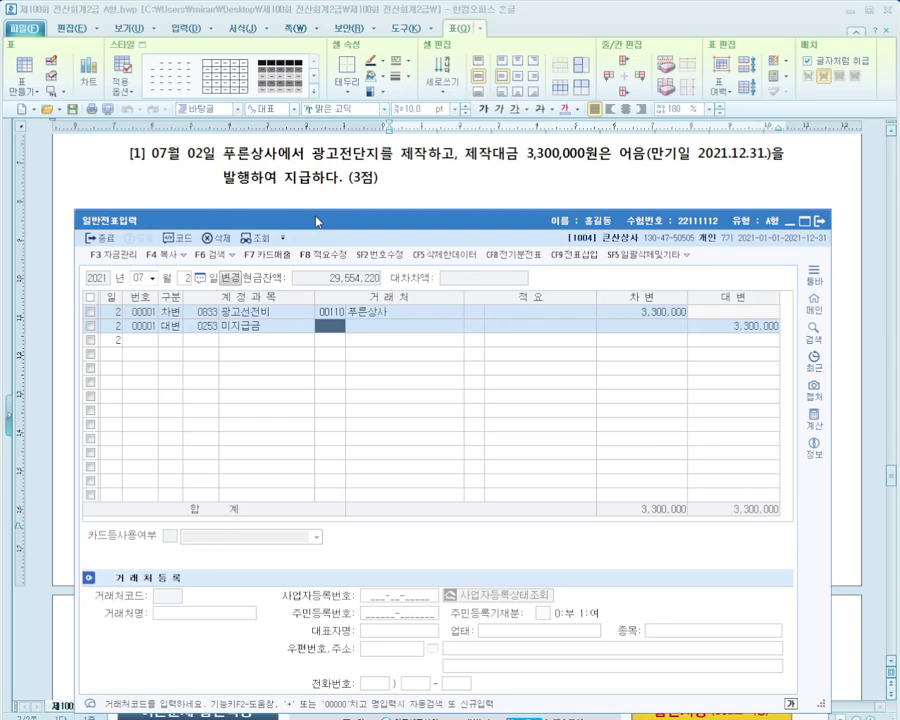
{"action": "key", "text": "Return"}
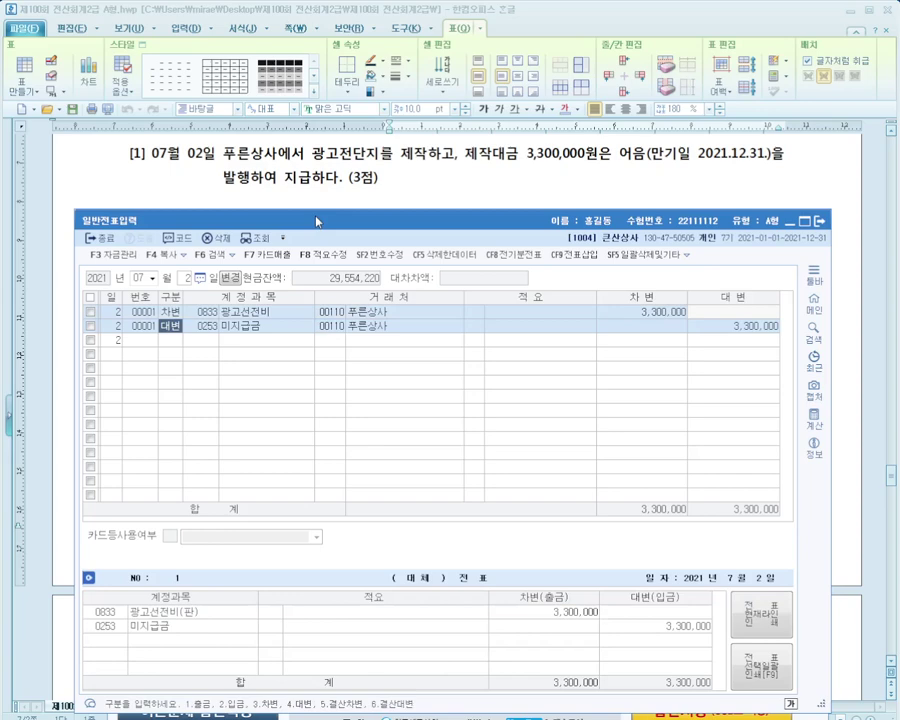
{"action": "key", "text": "Return"}
{"action": "key", "text": "Return"}
{"action": "key", "text": "Return"}
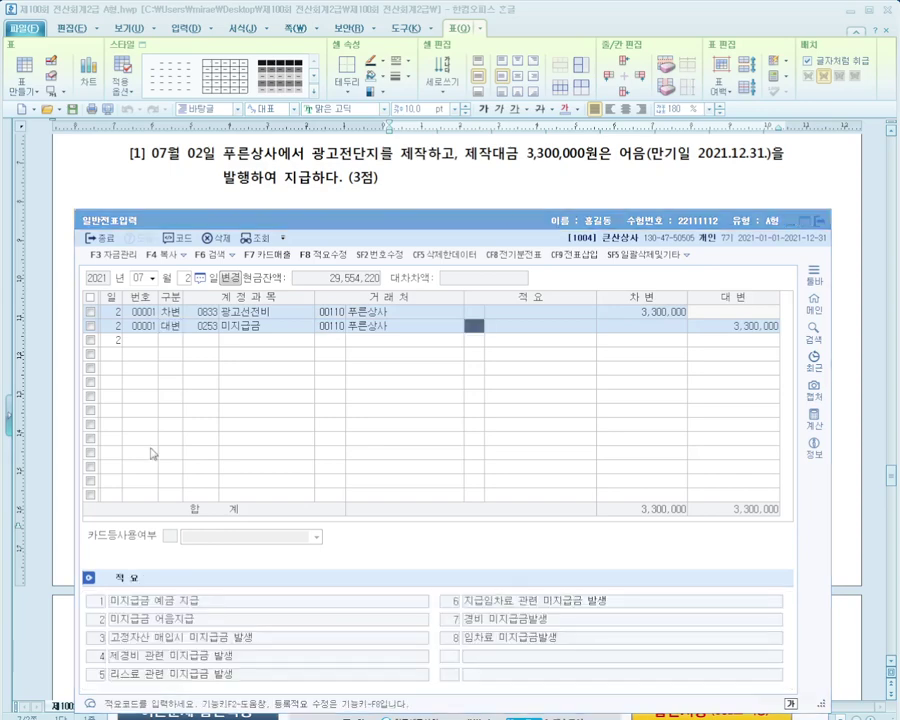
{"action": "left_click", "coordinate": [538, 189]}
{"action": "scroll", "coordinate": [538, 189], "scroll_direction": "down", "scroll_amount": 1}
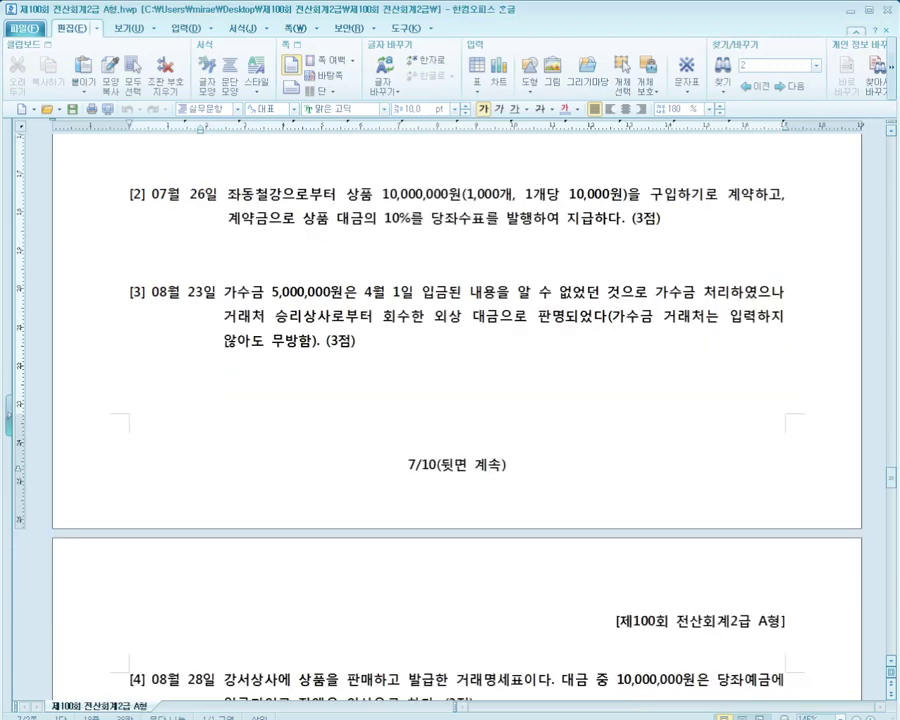
Start a new journal line dated 07월 26일
{"action": "key", "text": "alt+Tab"}
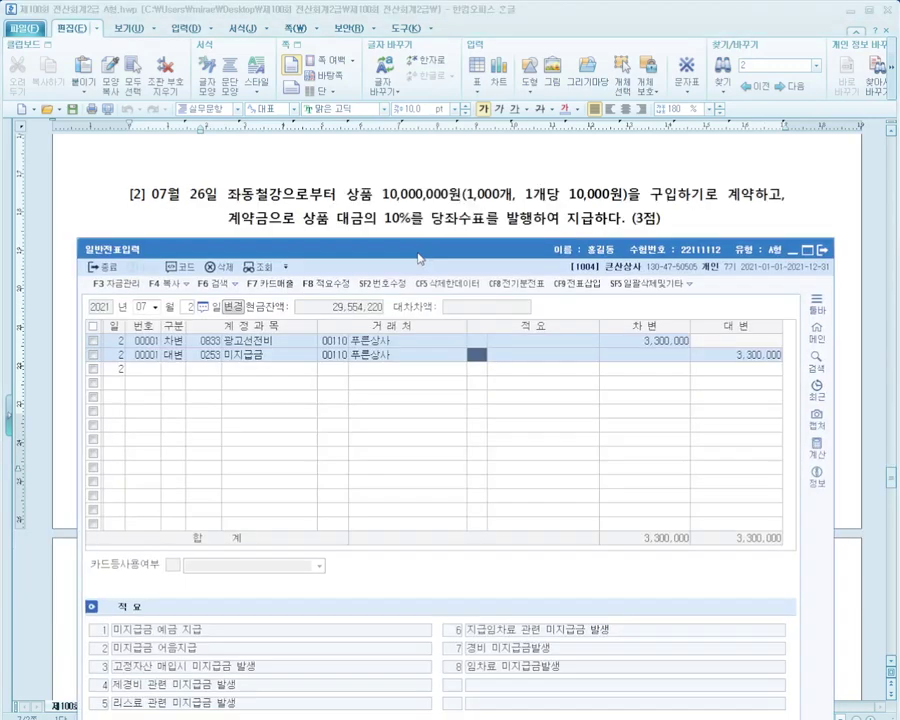
{"action": "left_click_drag", "start_coordinate": [418, 258], "coordinate": [421, 257]}
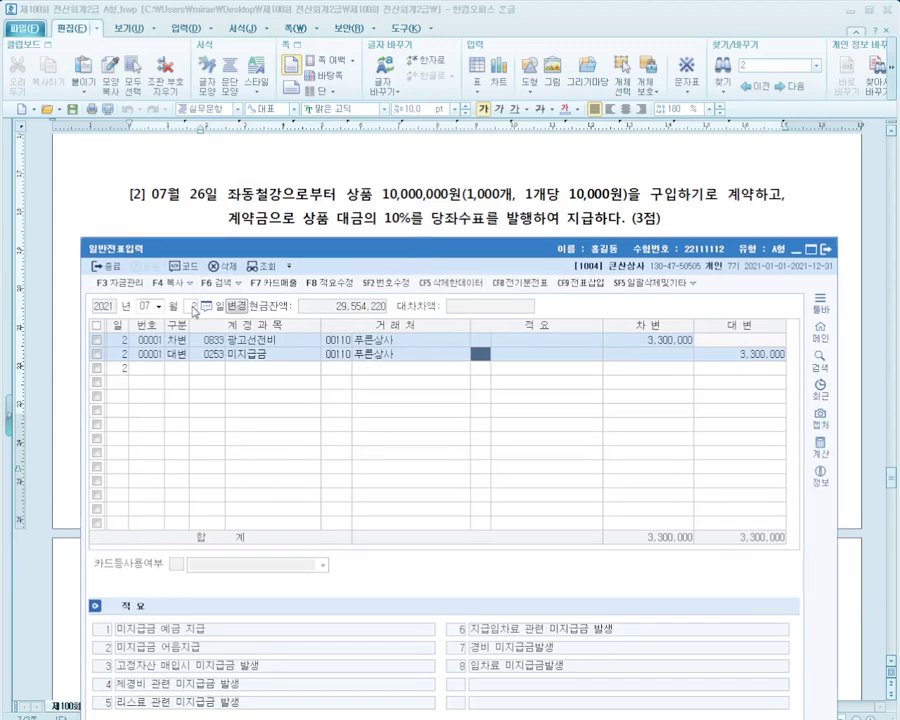
{"action": "left_click", "coordinate": [198, 306]}
{"action": "type", "text": "26"}
{"action": "key", "text": "Return"}
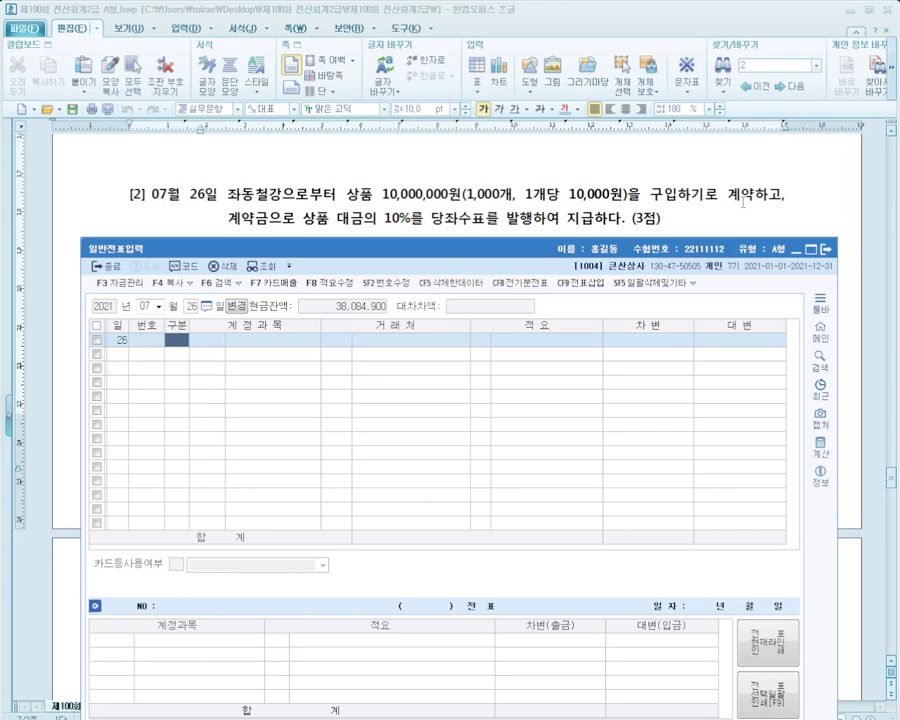
Enter a debit line for 선급금 with partner 좌동철강 and amount 1,000,000
{"action": "type", "text": "3"}
{"action": "key", "text": "Return"}
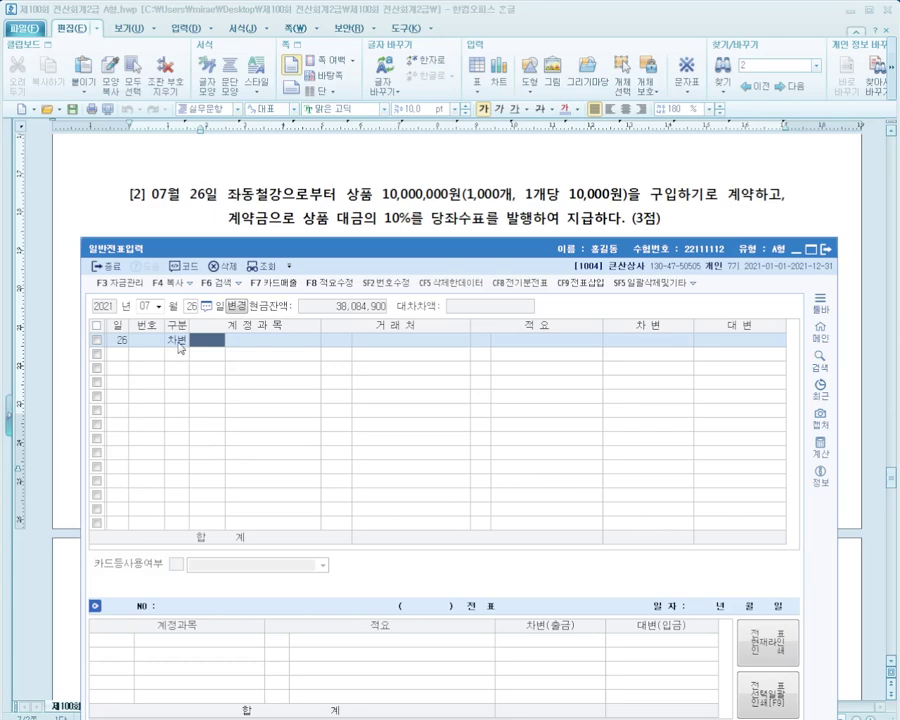
{"action": "type", "text": "선급금"}
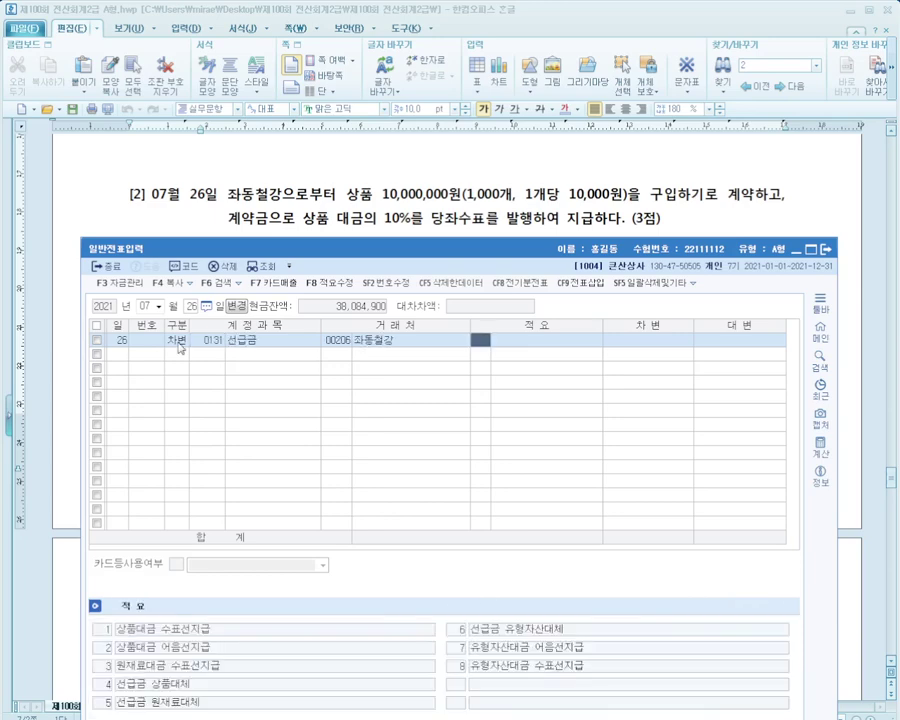
{"action": "key", "text": "Return"}
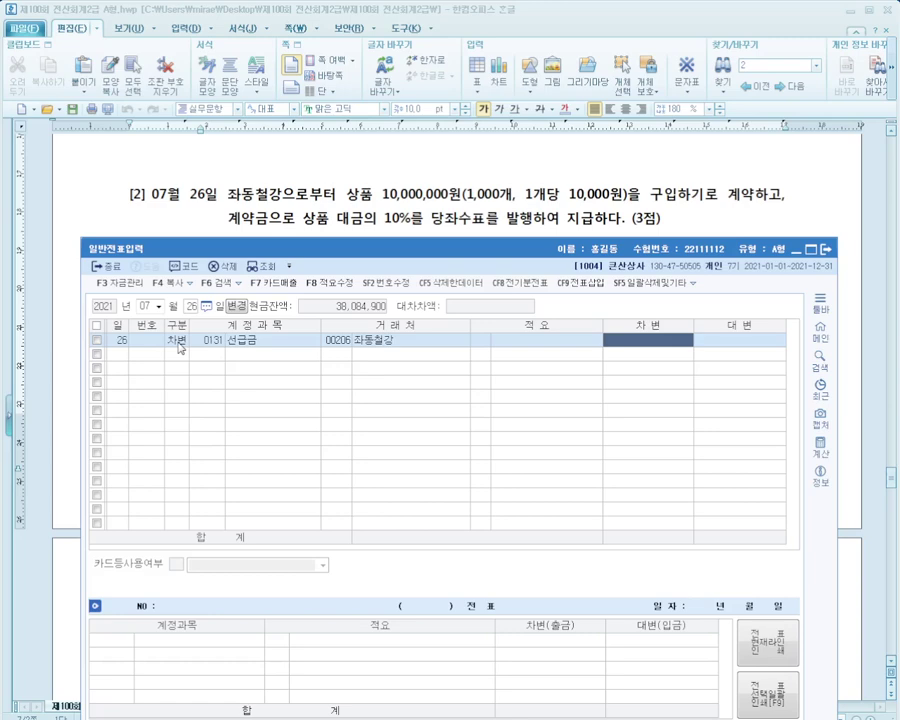
{"action": "type", "text": "1000000"}
{"action": "key", "text": "Return"}
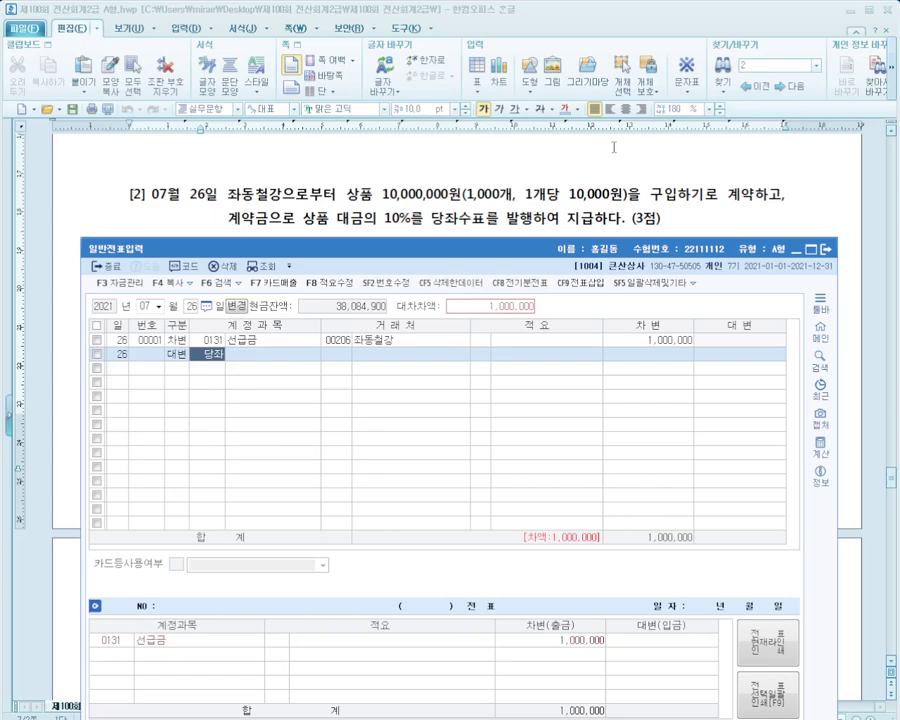
Complete the 1,000,000 당좌예금 credit line to finish the July 26 voucher
{"action": "key", "text": "Return"}
{"action": "key", "text": "Return"}
{"action": "key", "text": "Return"}
{"action": "key", "text": "Return"}
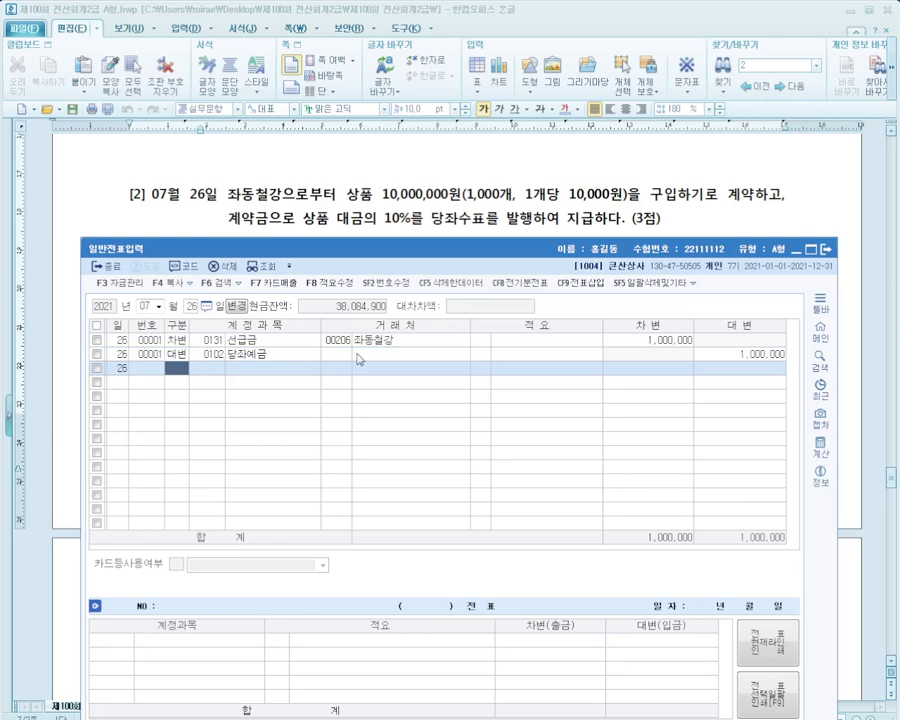
{"action": "left_click", "coordinate": [380, 200]}
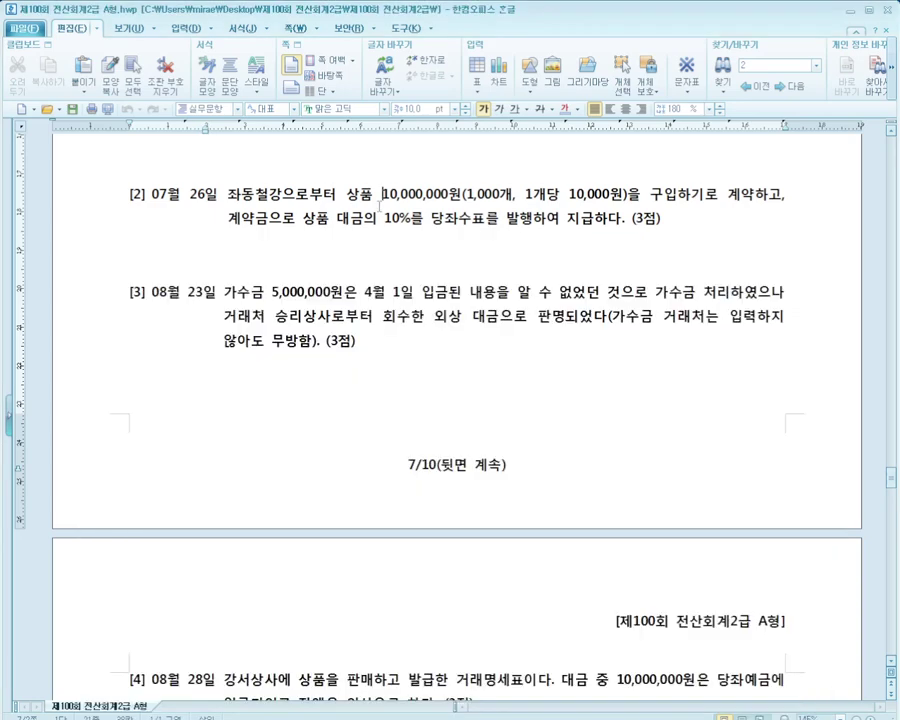
{"action": "scroll", "coordinate": [380, 205], "scroll_direction": "down", "scroll_amount": 3}
{"action": "key", "text": "alt+Tab"}
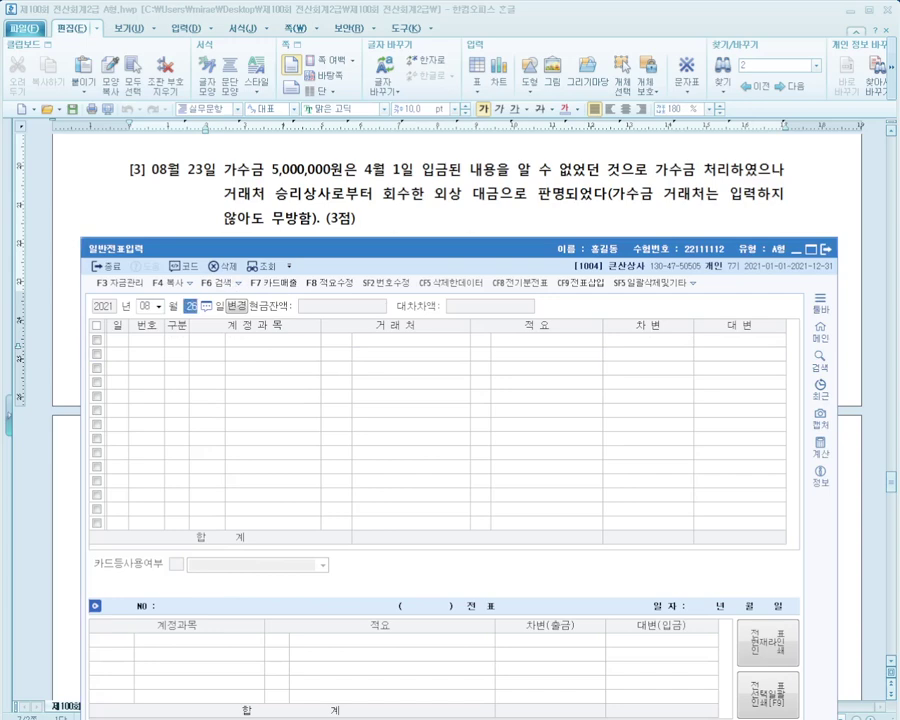
Check the 04월 01일 가수금 5,000,000 receipt, then bring the journal to day 23
{"action": "type", "text": "25"}
{"action": "key", "text": "Return"}
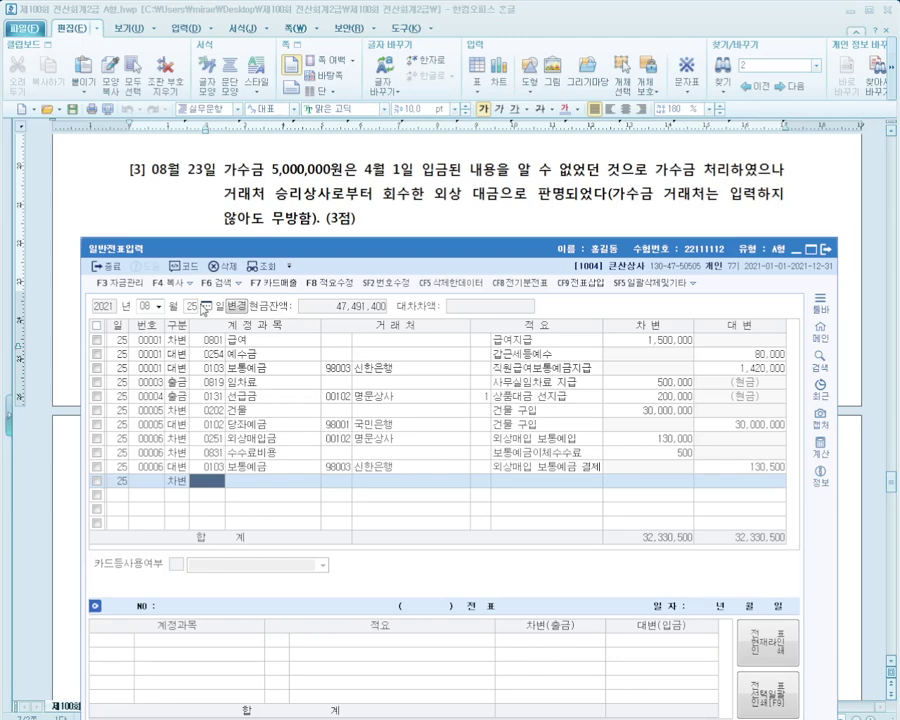
{"action": "left_click", "coordinate": [193, 306]}
{"action": "type", "text": "23"}
{"action": "key", "text": "Return"}
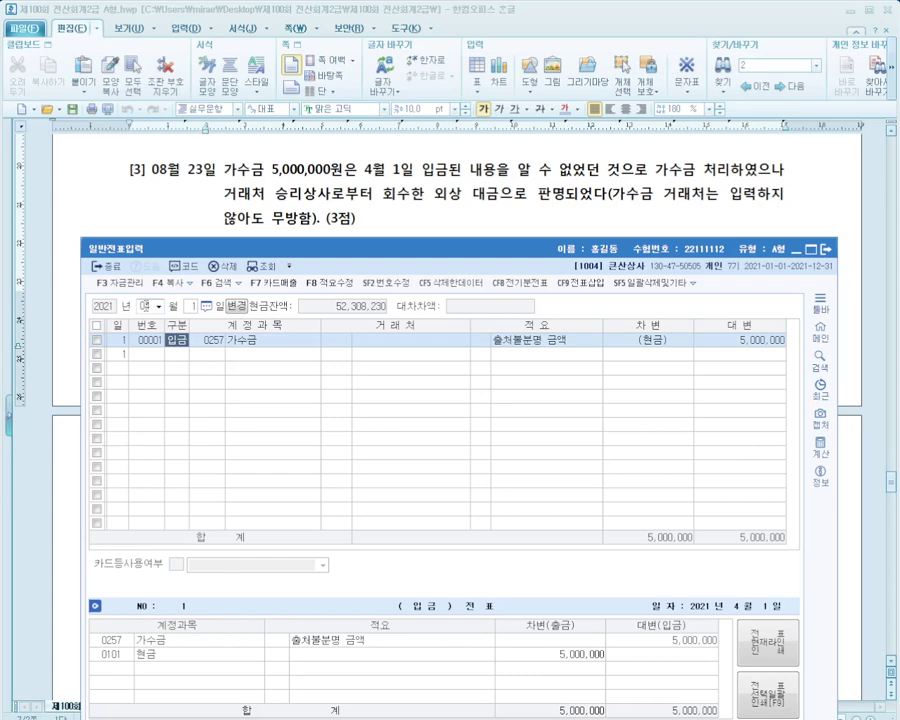
On 08월 23일, enter a debit line for 0257 가수금 of 5,000,000
{"action": "type", "text": "8"}
{"action": "type", "text": "23"}
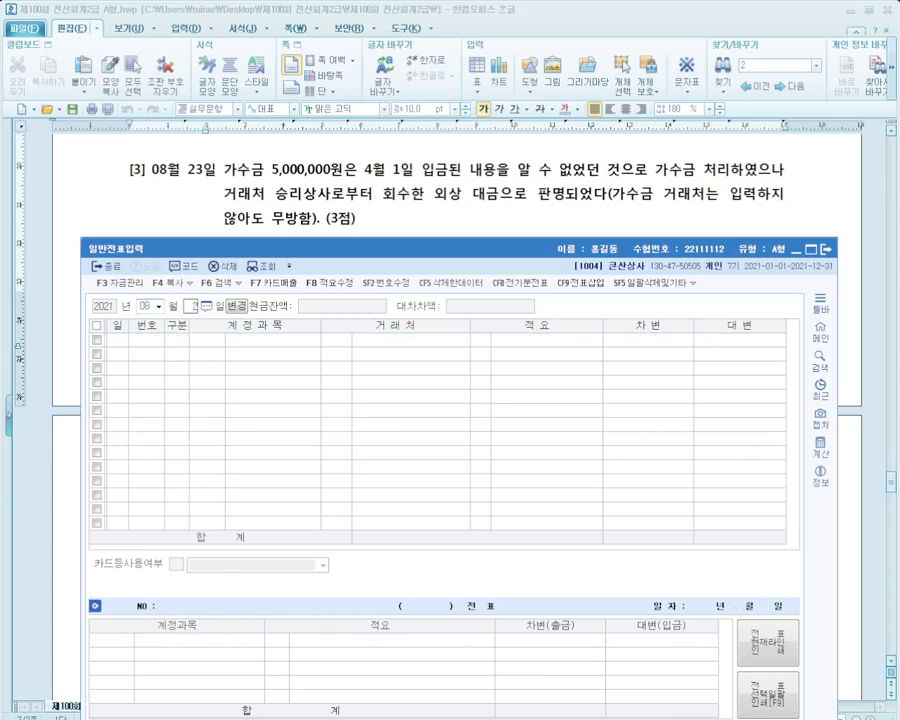
{"action": "key", "text": "Return"}
{"action": "key", "text": "3"}
{"action": "key", "text": "Return"}
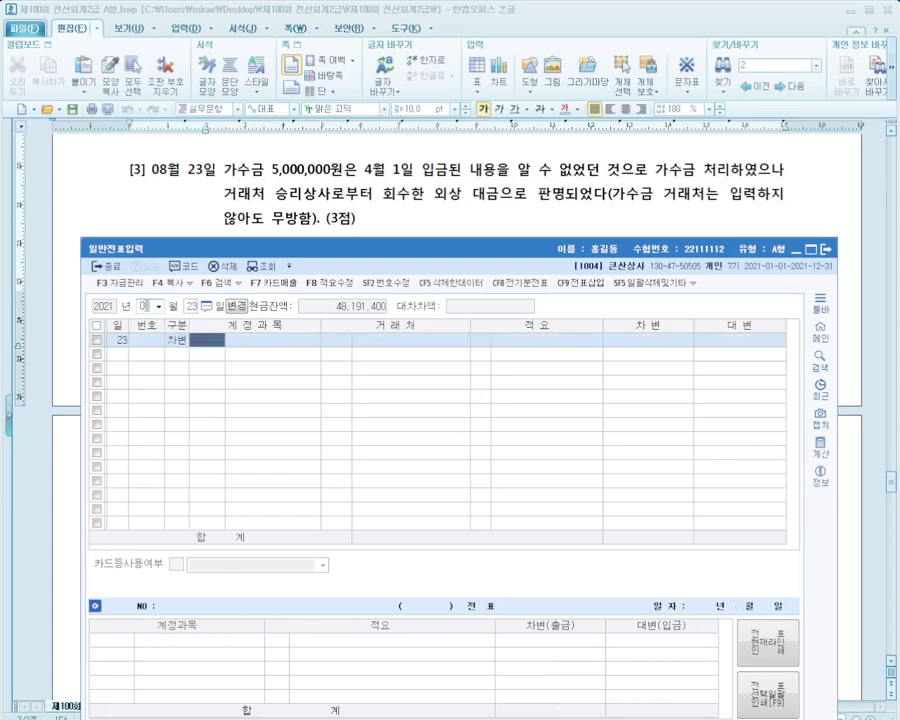
{"action": "type", "text": "가수"}
{"action": "key", "text": "Return"}
{"action": "key", "text": "Return"}
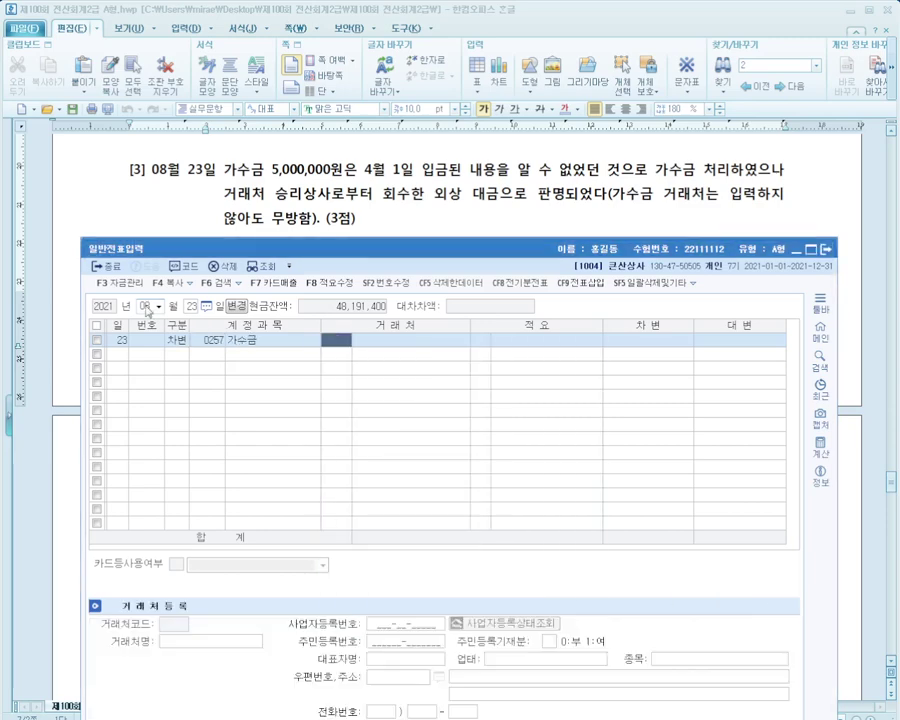
{"action": "key", "text": "Return"}
{"action": "key", "text": "Return"}
{"action": "key", "text": "Return"}
{"action": "type", "text": "5000000"}
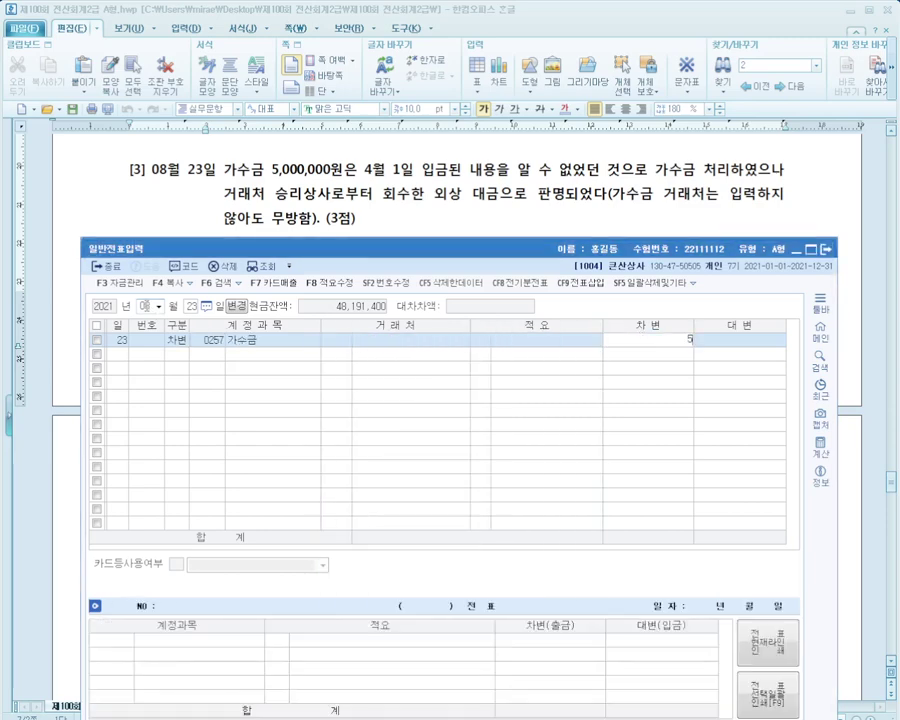
{"action": "key", "text": "Return"}
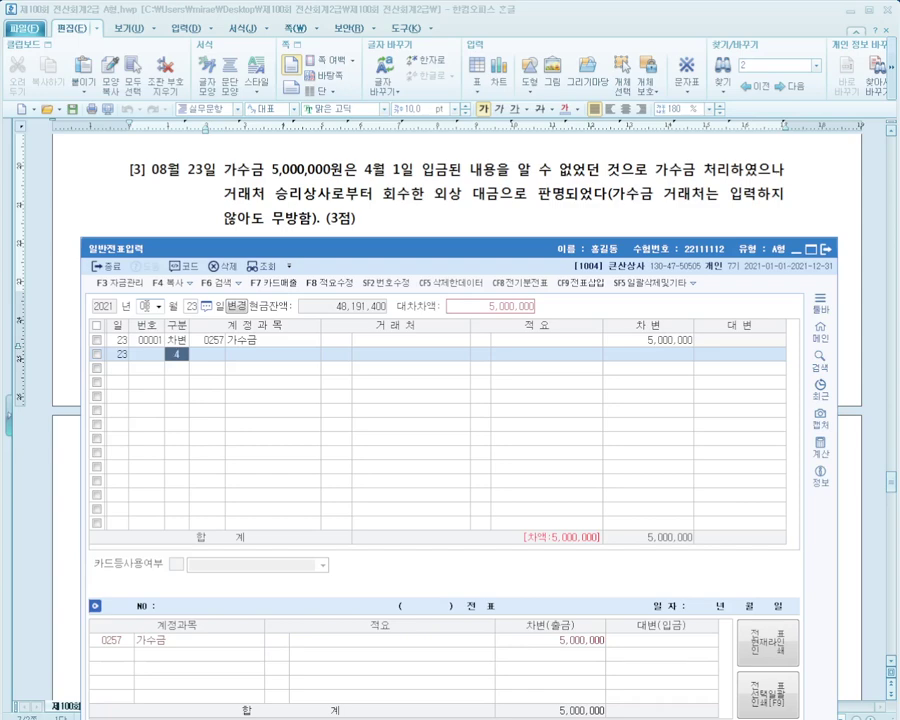
Add the 0108 외상매출금 credit line with partner 승리상사 for 5,000,000
{"action": "key", "text": "Return"}
{"action": "type", "text": "외상"}
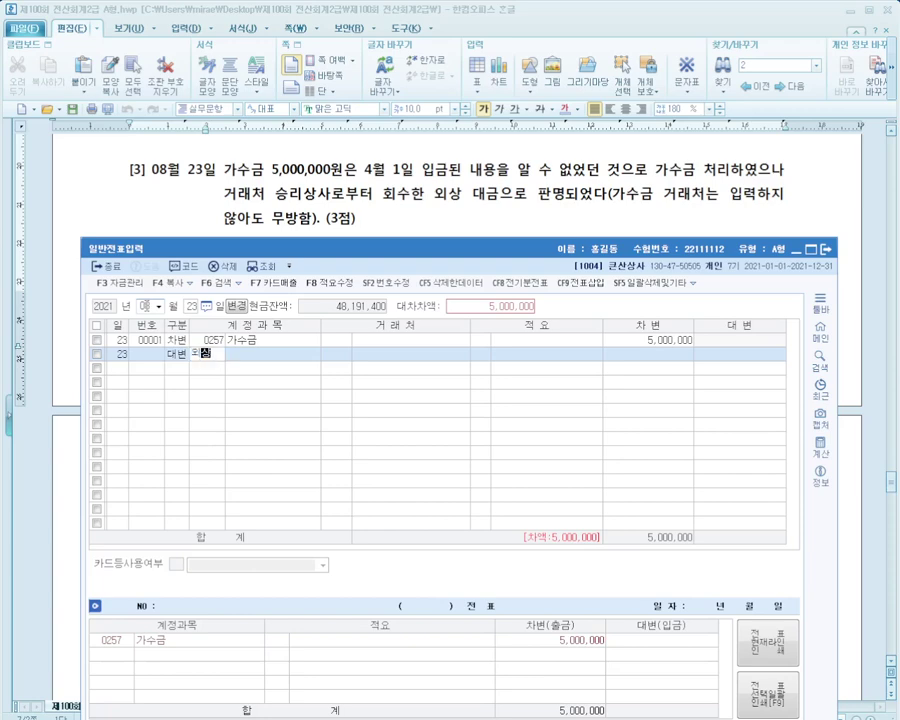
{"action": "key", "text": "Return"}
{"action": "key", "text": "Return"}
{"action": "type", "text": "승리"}
{"action": "key", "text": "Return"}
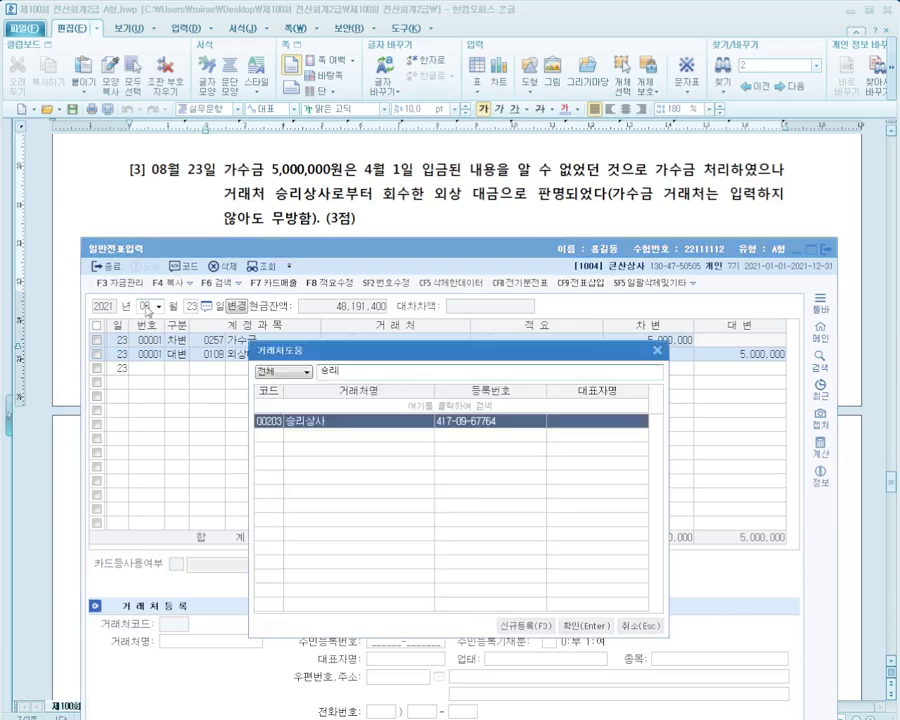
{"action": "key", "text": "Return"}
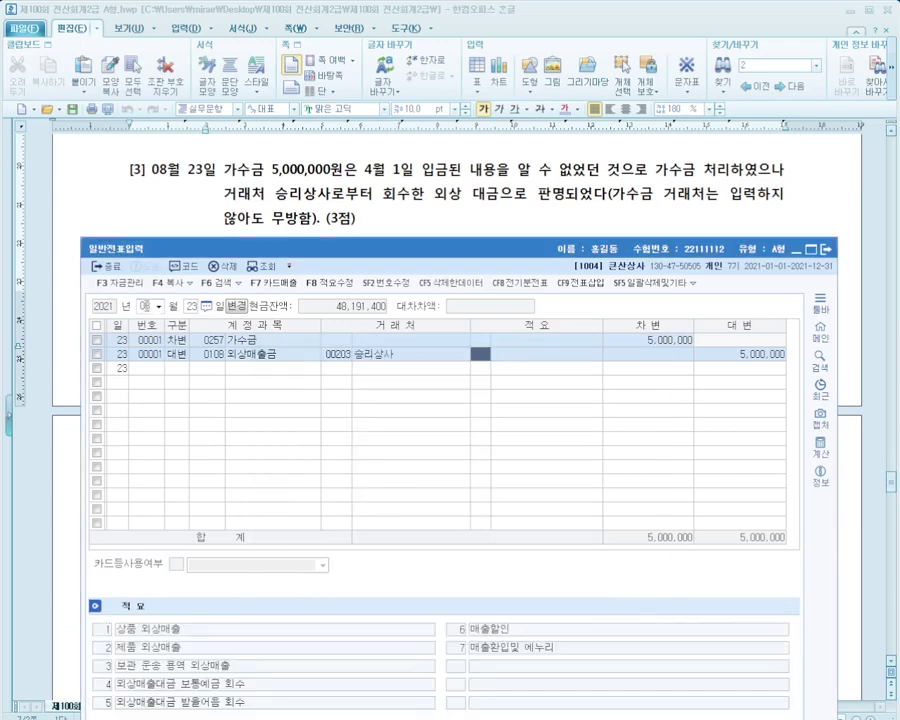
{"action": "key", "text": "Left"}
{"action": "key", "text": "Left"}
{"action": "key", "text": "Up"}
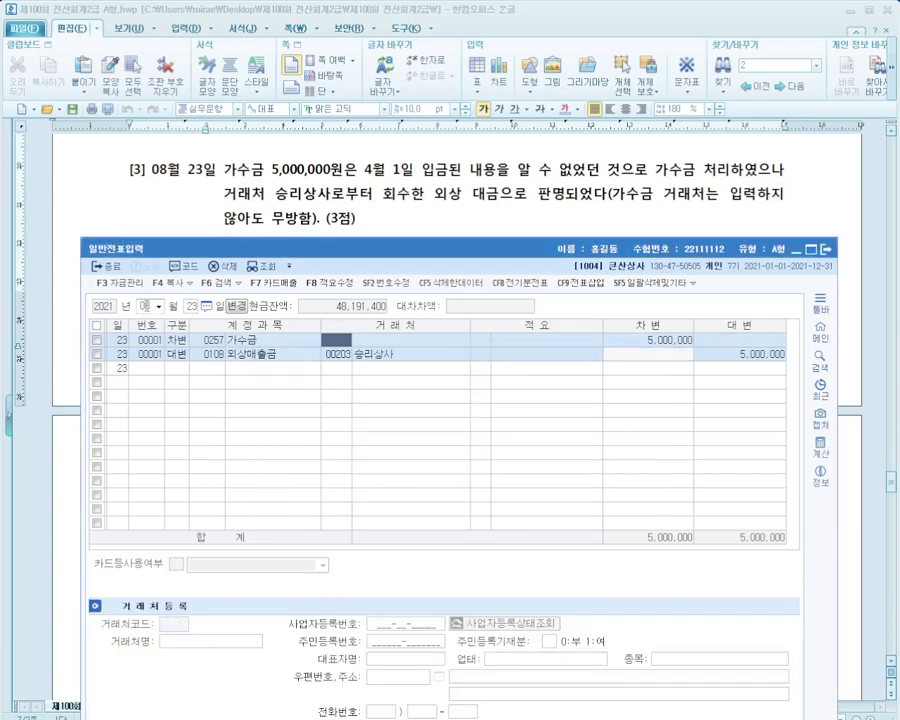
{"action": "key", "text": "Right"}
{"action": "left_click", "coordinate": [336, 354]}
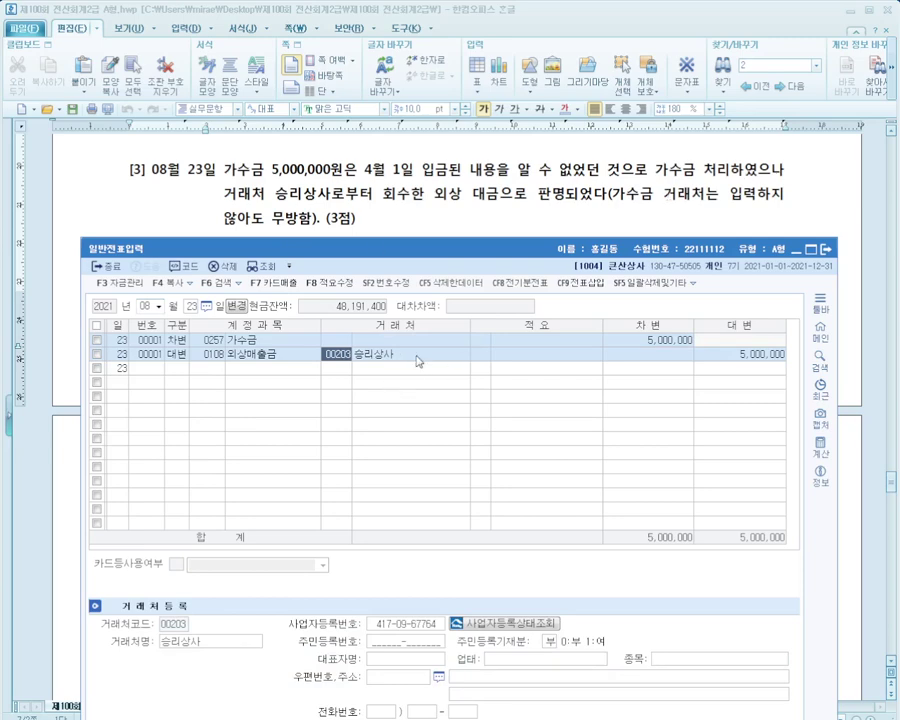
{"action": "left_click", "coordinate": [394, 218]}
{"action": "scroll", "coordinate": [397, 220], "scroll_direction": "down", "scroll_amount": 5}
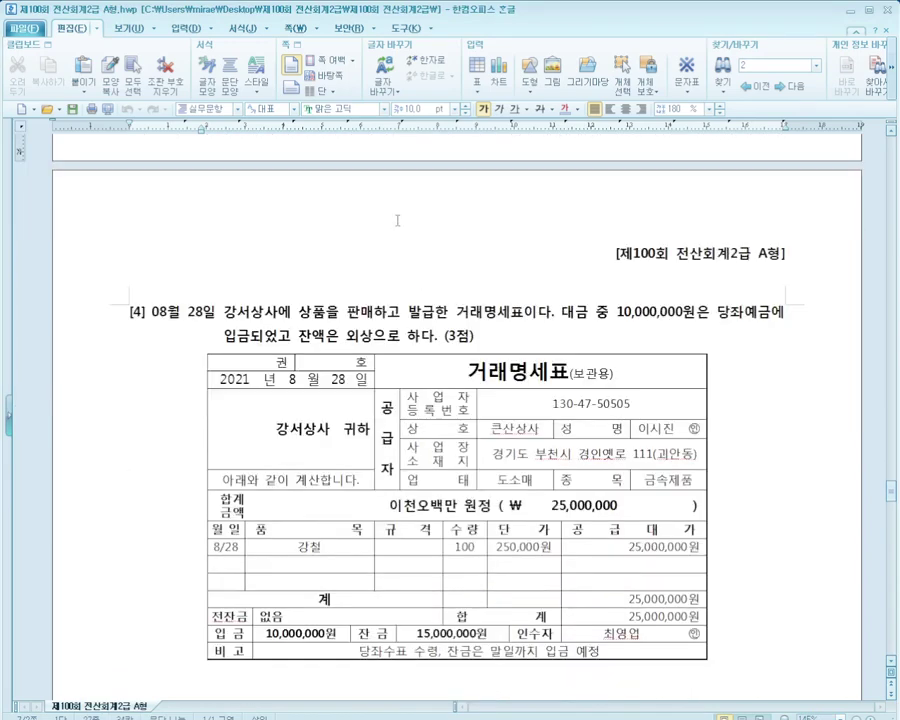
Scroll the exam to question [4]'s 8/28 강서상사 invoice, then select the journal's day field
{"action": "scroll", "coordinate": [397, 220], "scroll_direction": "down", "scroll_amount": 3}
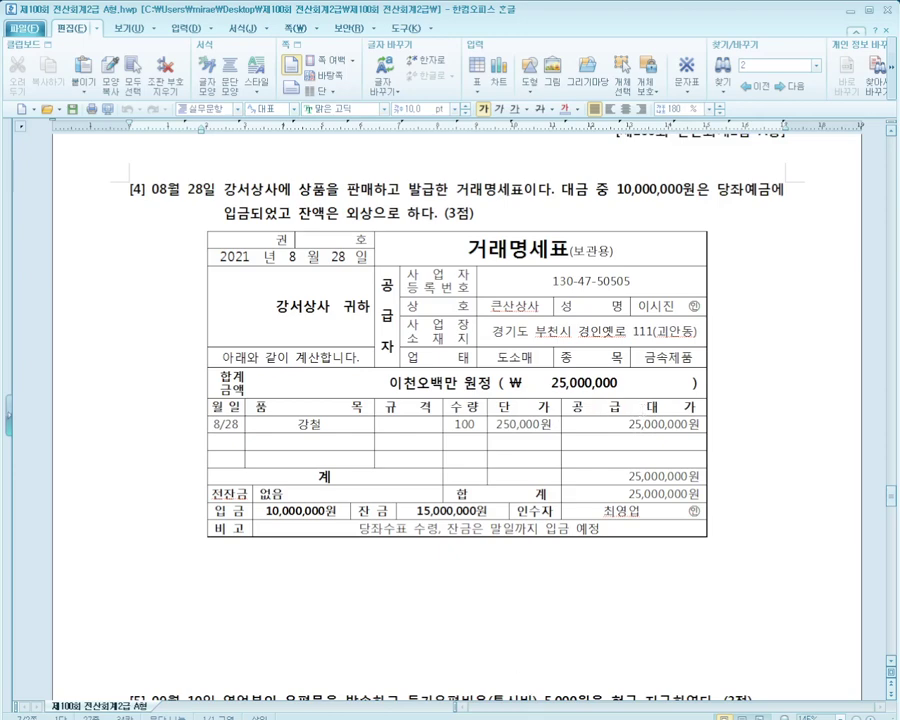
{"action": "left_click", "coordinate": [558, 717]}
{"action": "left_click", "coordinate": [191, 307]}
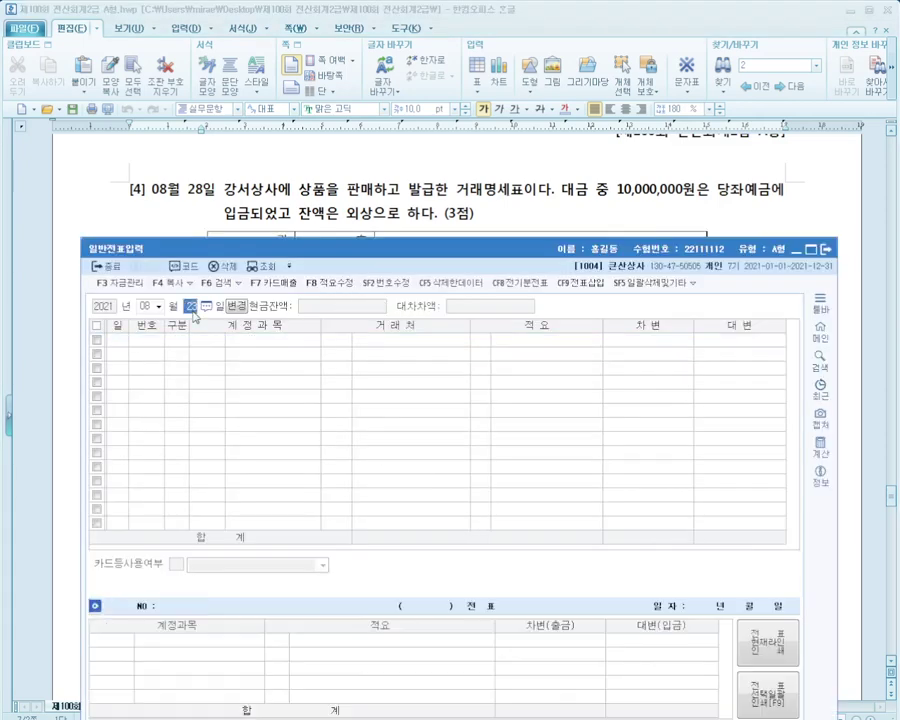
Start an August 28 voucher with a 대변 line for 0401 상품매출 and partner 강서상사
{"action": "type", "text": "28"}
{"action": "key", "text": "Return"}
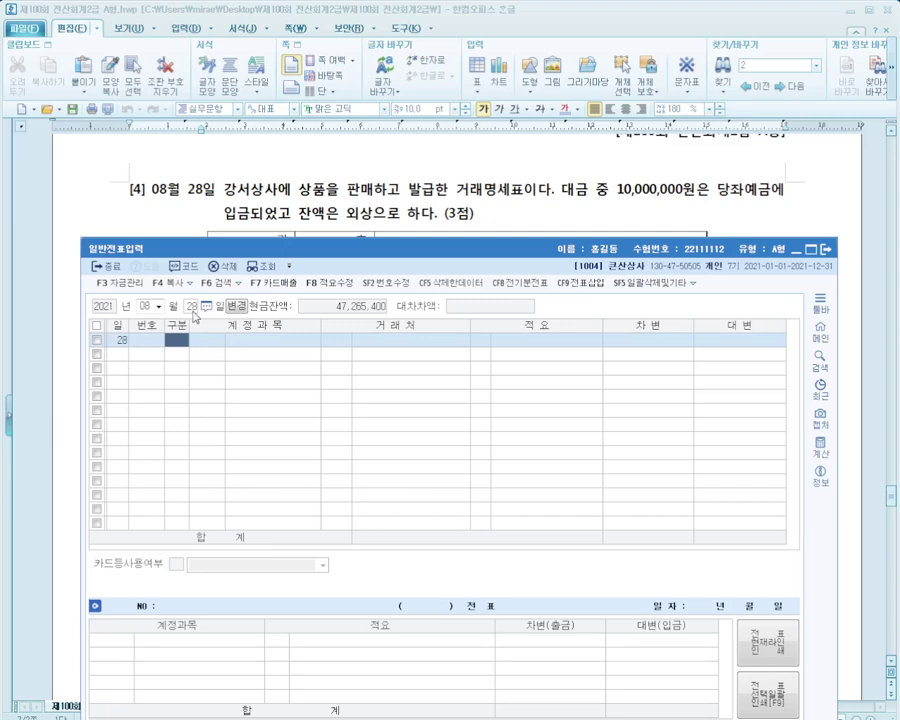
{"action": "type", "text": "4"}
{"action": "key", "text": "Return"}
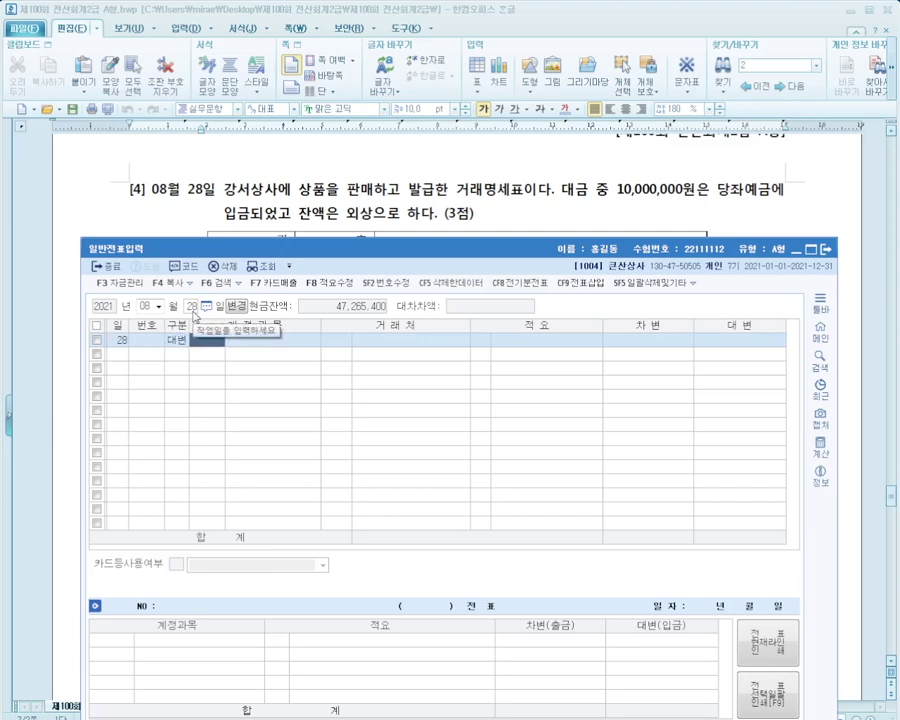
{"action": "type", "text": "매출"}
{"action": "key", "text": "Return"}
{"action": "key", "text": "Down"}
{"action": "key", "text": "Down"}
{"action": "key", "text": "Down"}
{"action": "key", "text": "Down"}
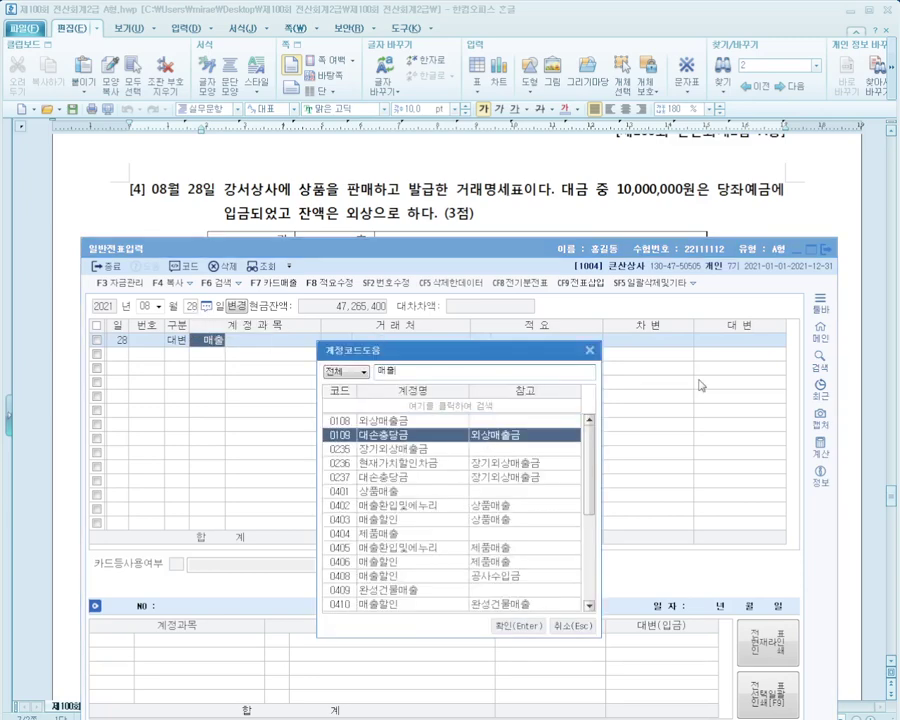
{"action": "key", "text": "Down"}
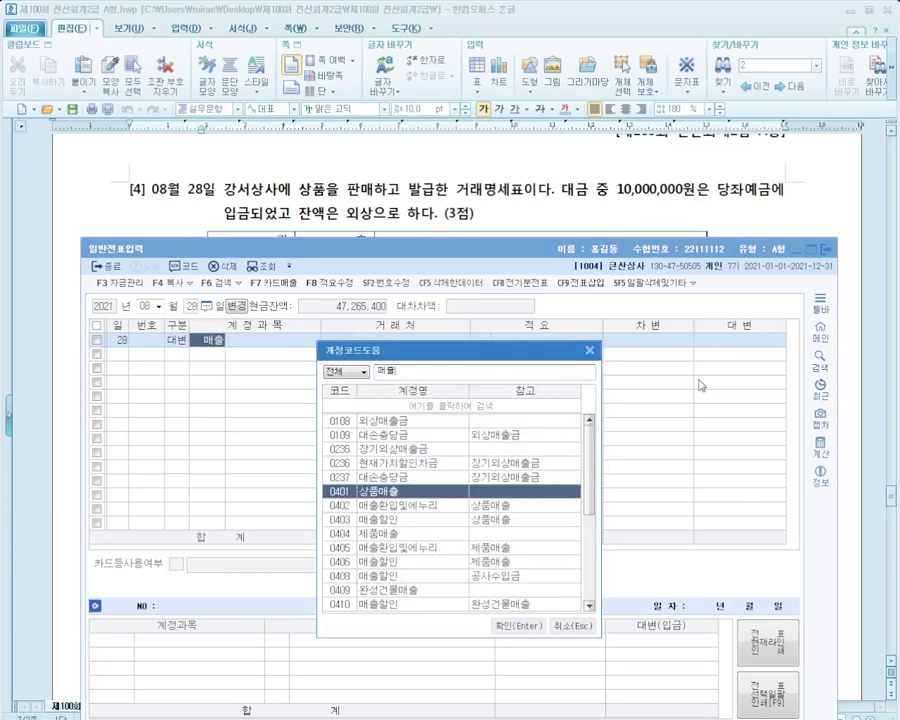
{"action": "key", "text": "Return"}
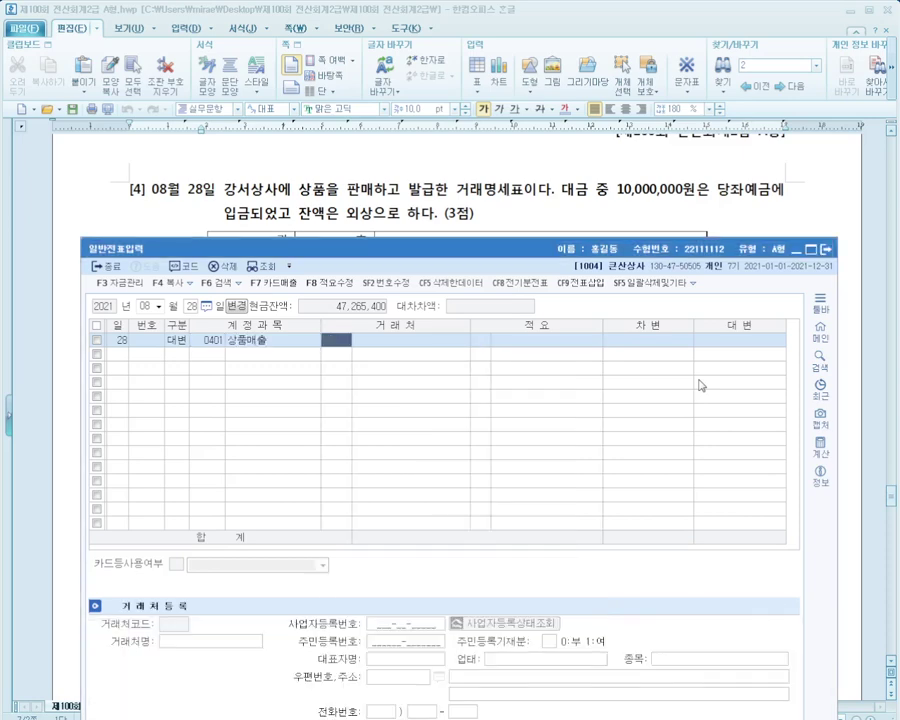
{"action": "type", "text": "강서"}
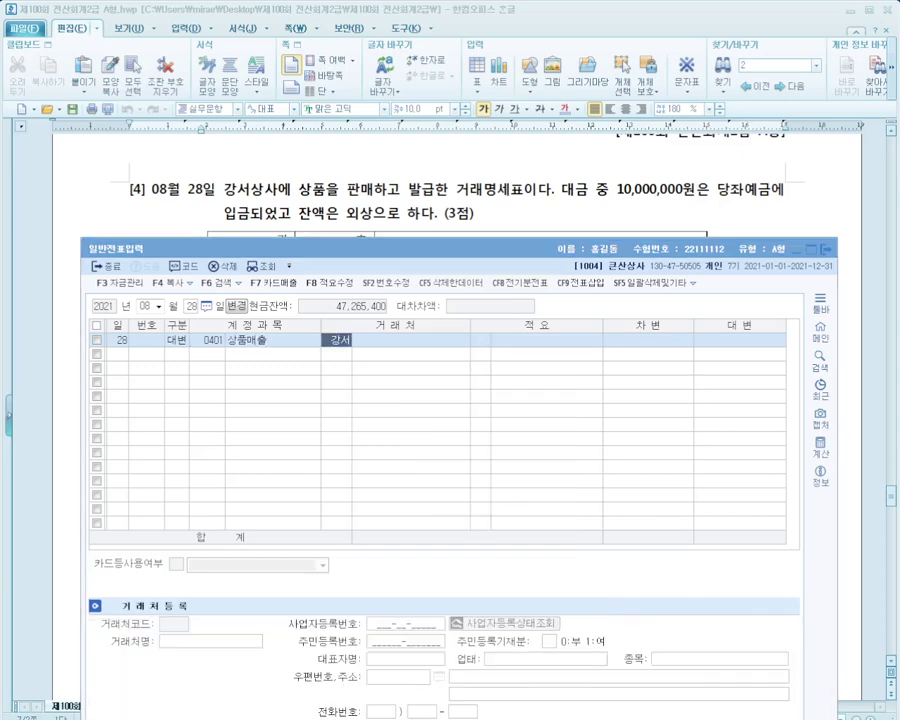
{"action": "key", "text": "Return"}
{"action": "key", "text": "Return"}
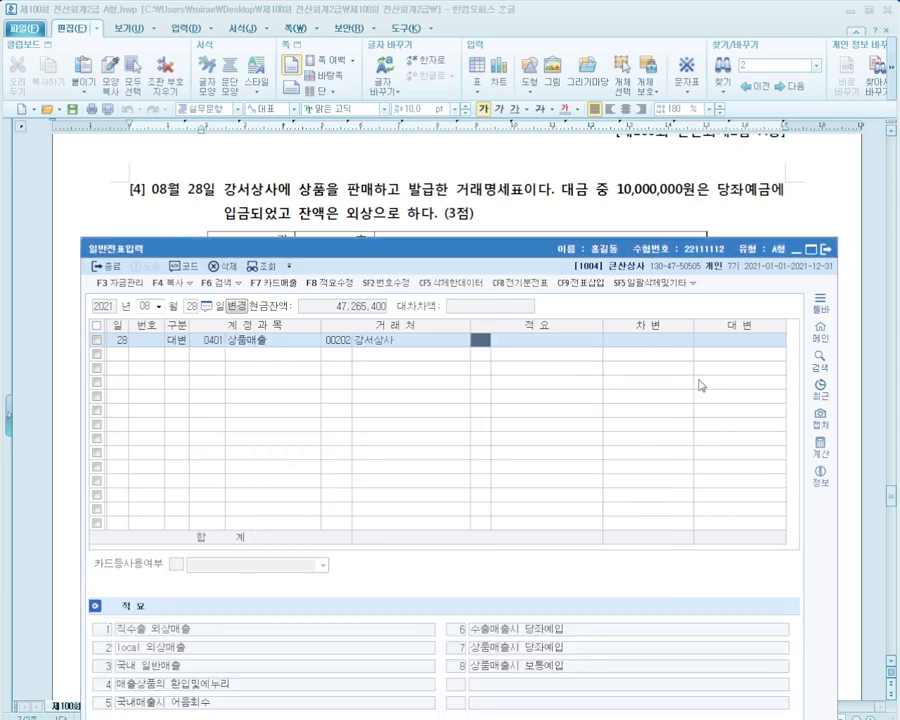
{"action": "key", "text": "Return"}
Enter 25,000,000 as the 상품매출 credit amount
{"action": "type", "text": "100000"}
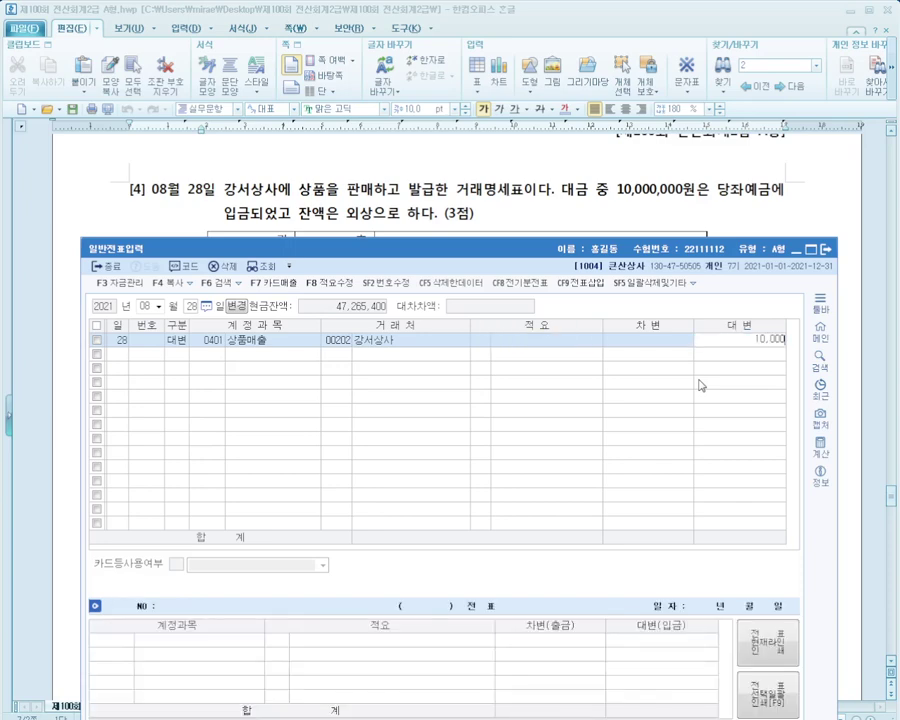
{"action": "key", "text": "BackSpace"}
{"action": "key", "text": "BackSpace"}
{"action": "key", "text": "BackSpace"}
{"action": "key", "text": "BackSpace"}
{"action": "key", "text": "BackSpace"}
{"action": "left_click_drag", "start_coordinate": [699, 245], "coordinate": [717, 255]}
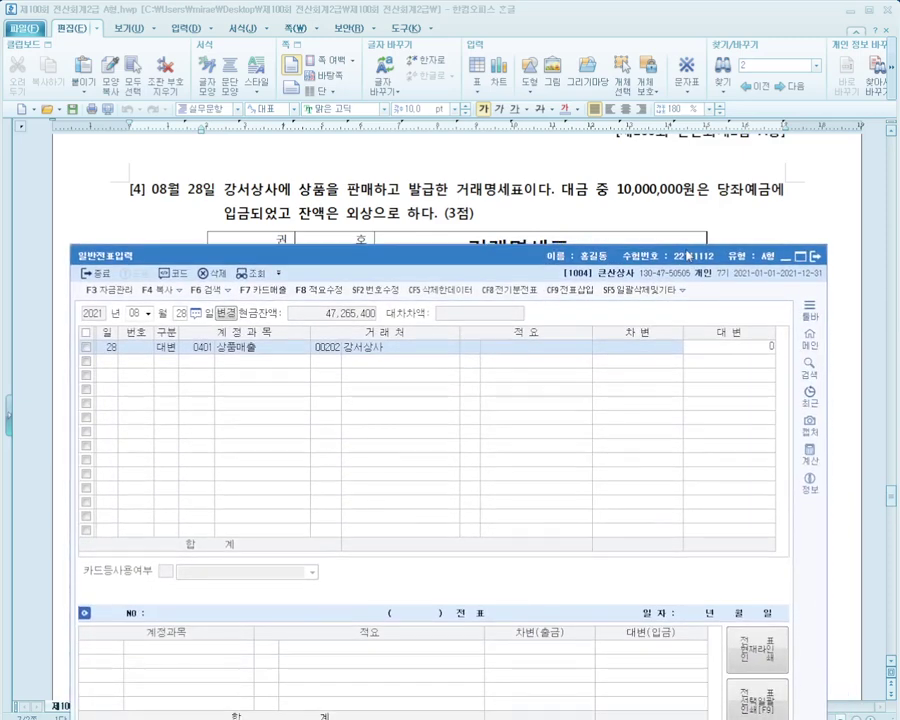
{"action": "type", "text": "25000000"}
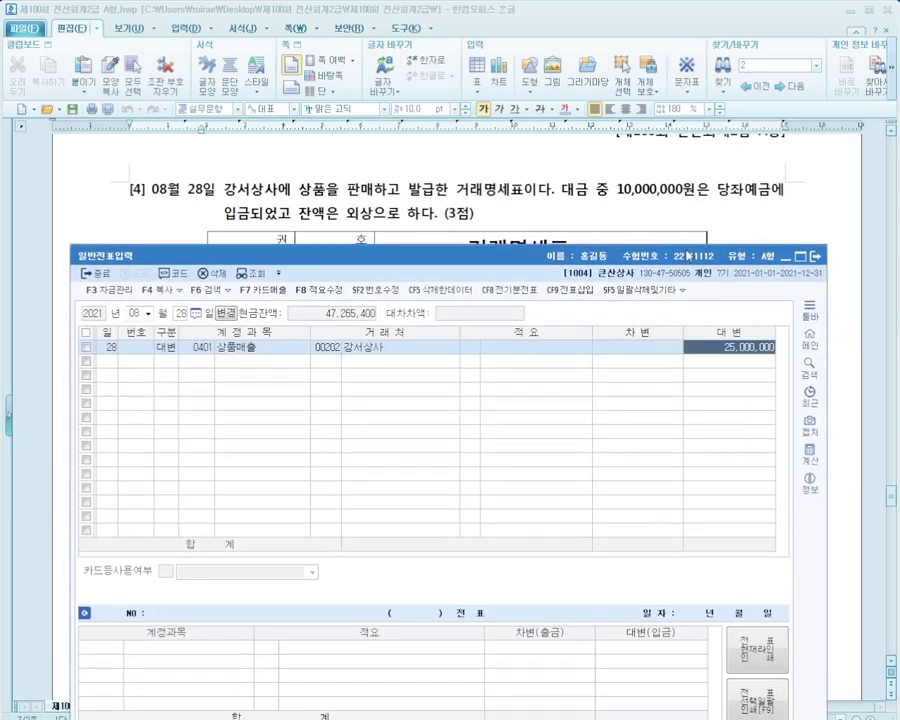
{"action": "key", "text": "Return"}
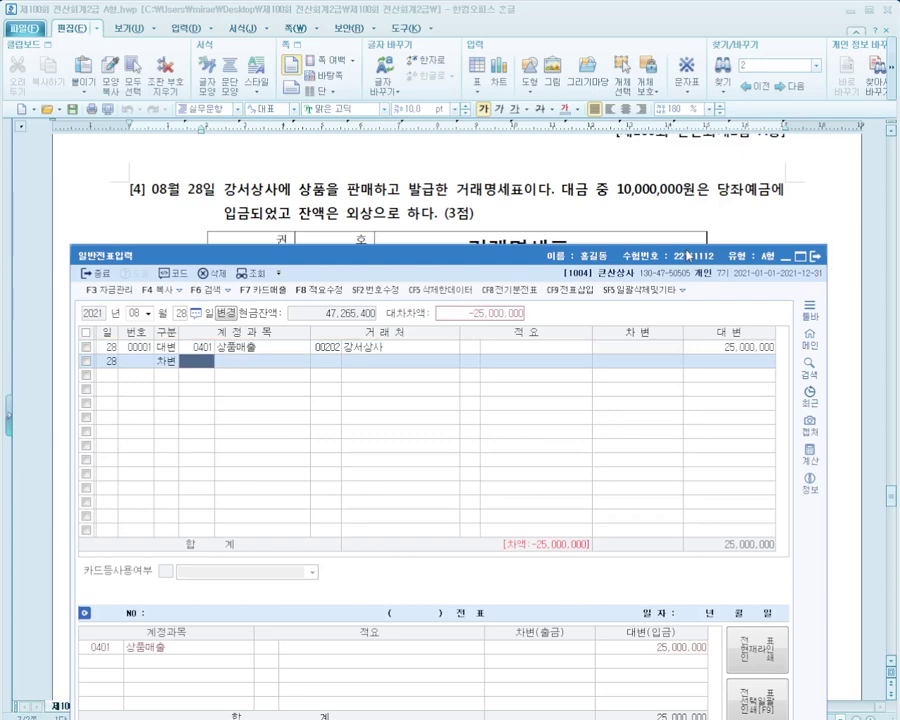
Add a 당좌예금 (0102) debit line of 10,000,000
{"action": "type", "text": "당좌"}
{"action": "key", "text": "Return"}
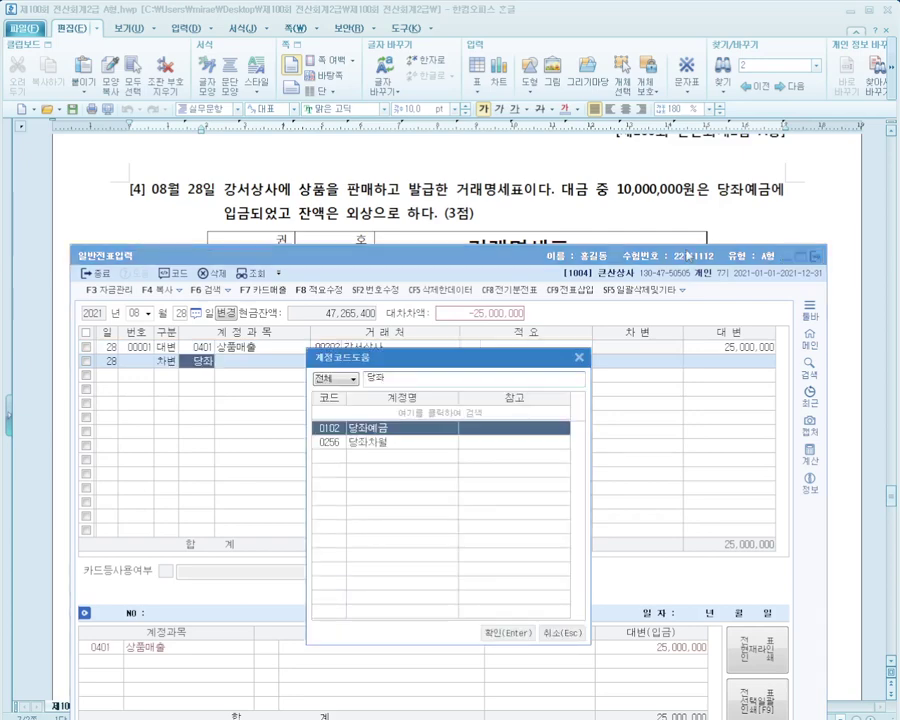
{"action": "key", "text": "Return"}
{"action": "key", "text": "Return"}
{"action": "key", "text": "Return"}
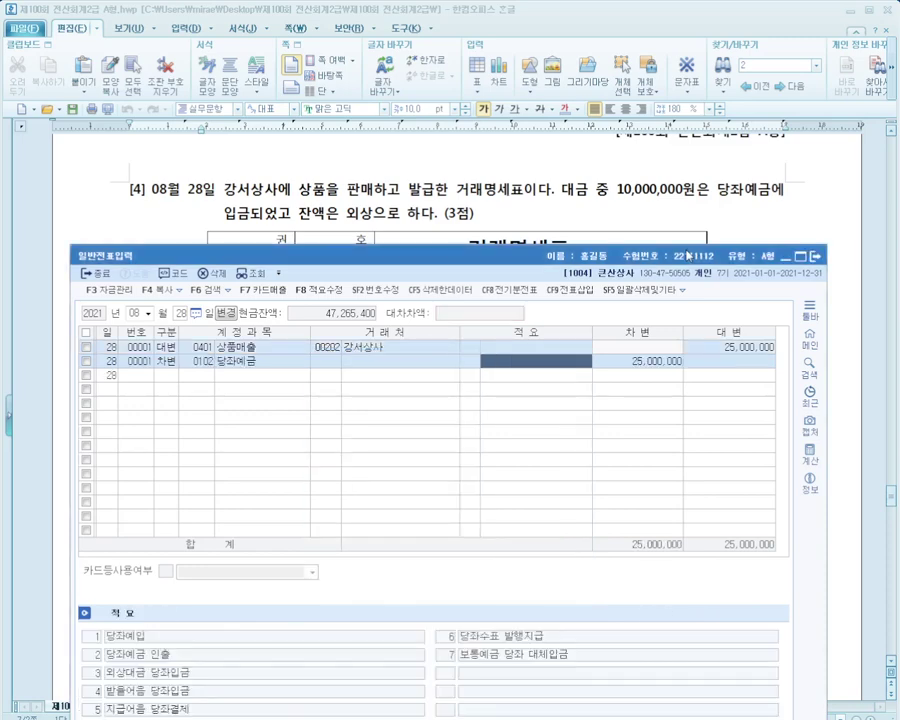
{"action": "key", "text": "Return"}
{"action": "type", "text": "10000000"}
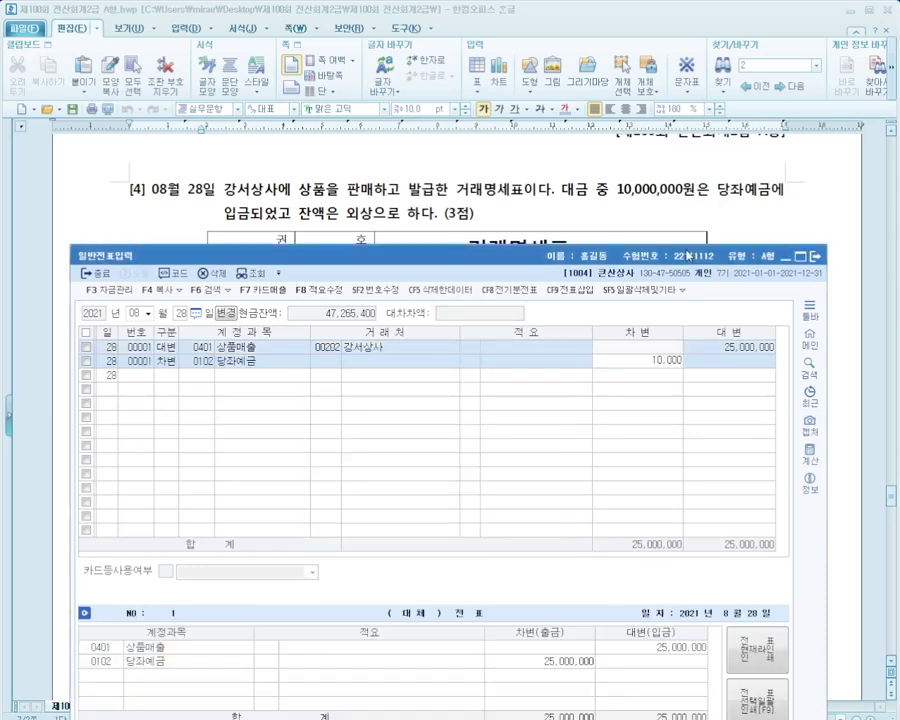
{"action": "key", "text": "Return"}
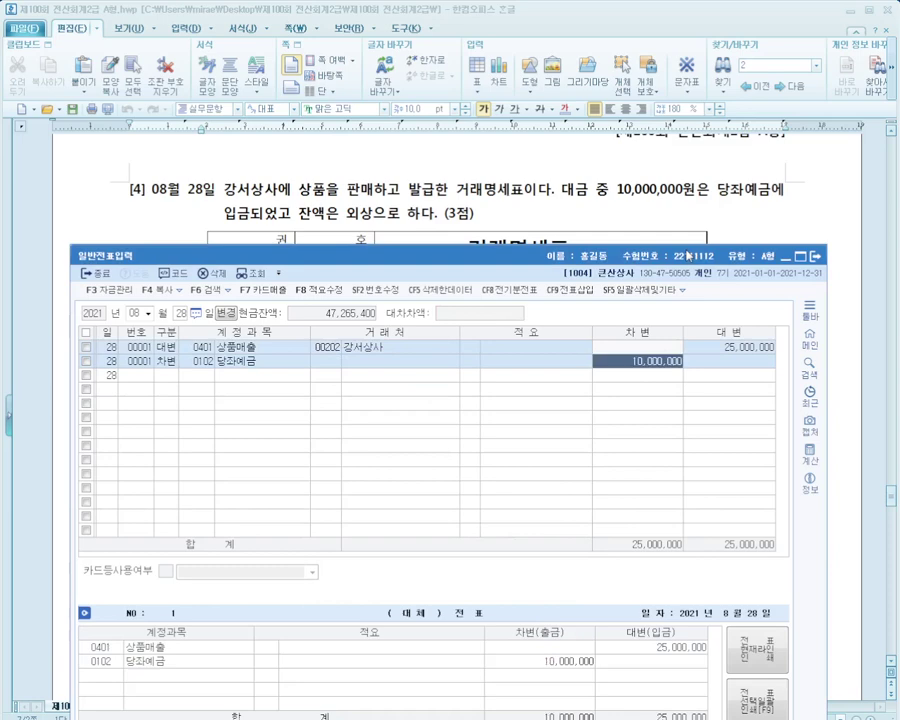
{"action": "key", "text": "Return"}
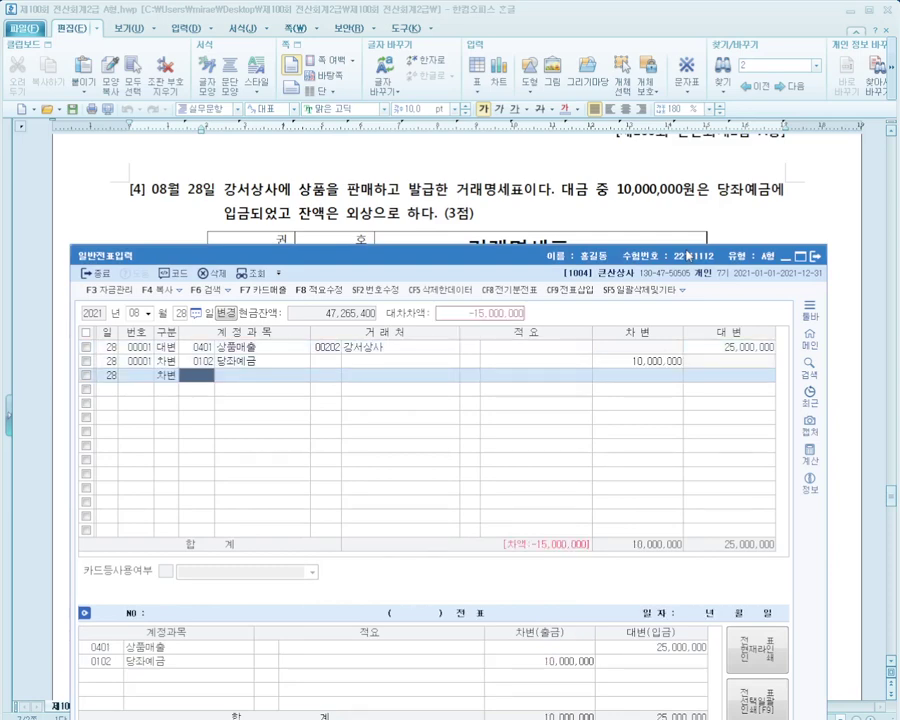
Add a 외상매출금 debit line for partner 강서상사 covering the 15,000,000 balance
{"action": "type", "text": "외상"}
{"action": "key", "text": "Return"}
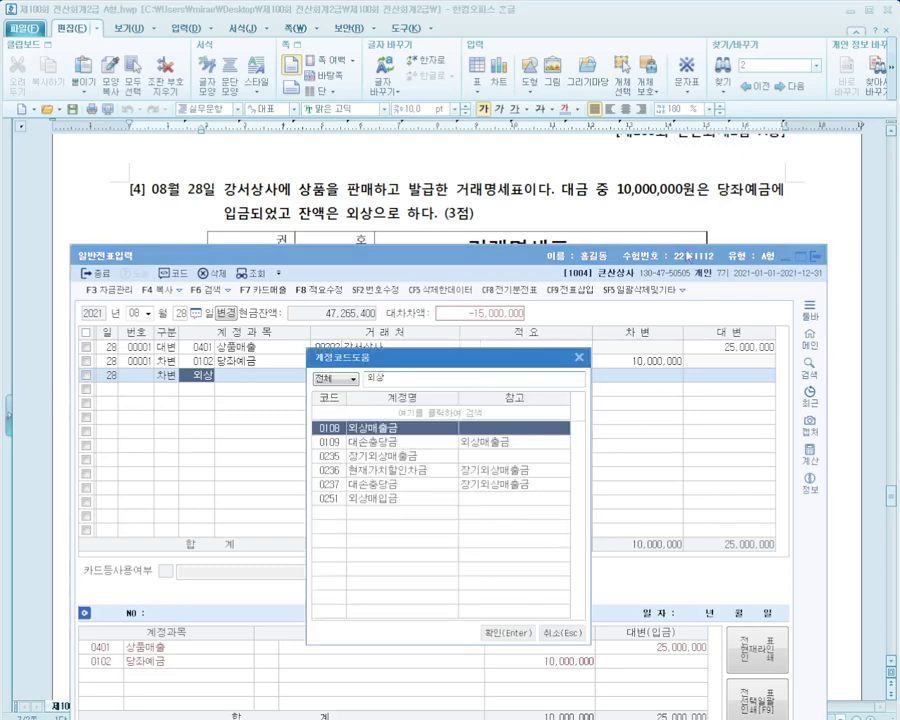
{"action": "key", "text": "Return"}
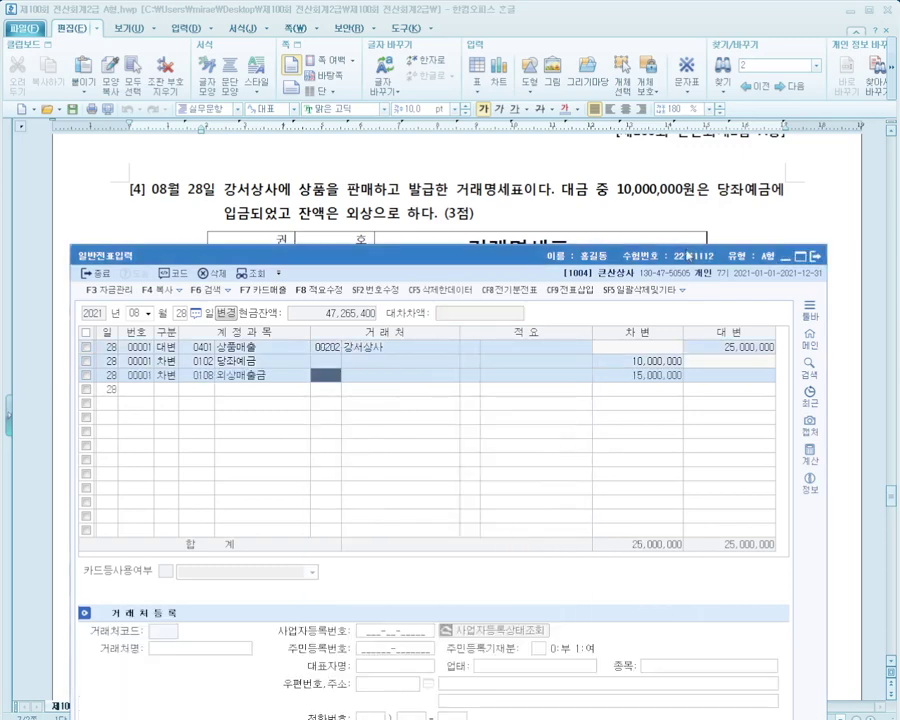
{"action": "type", "text": "강세"}
{"action": "key", "text": "Return"}
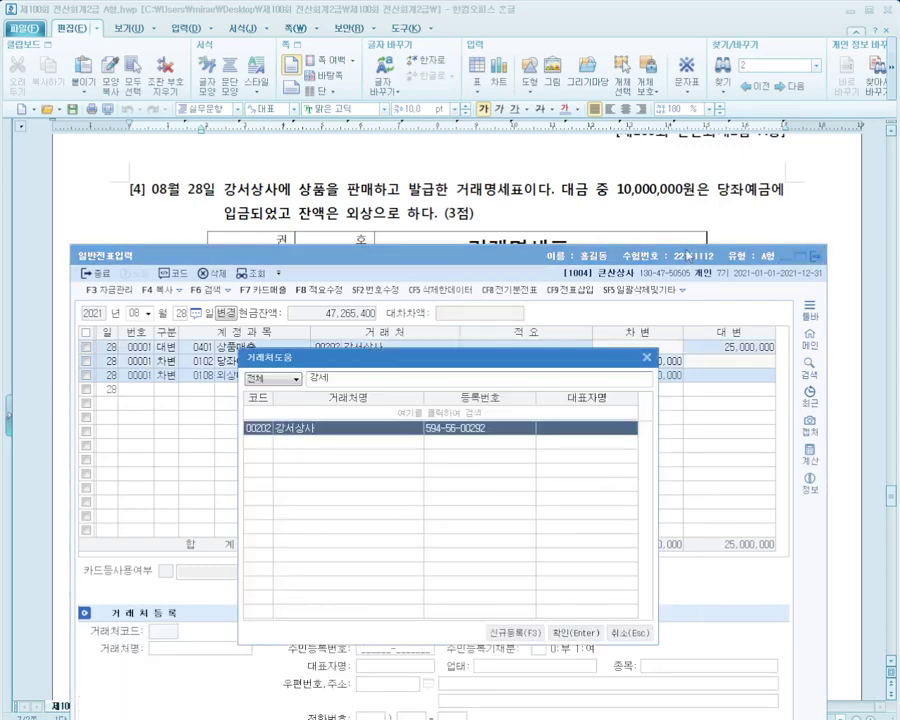
{"action": "key", "text": "Return"}
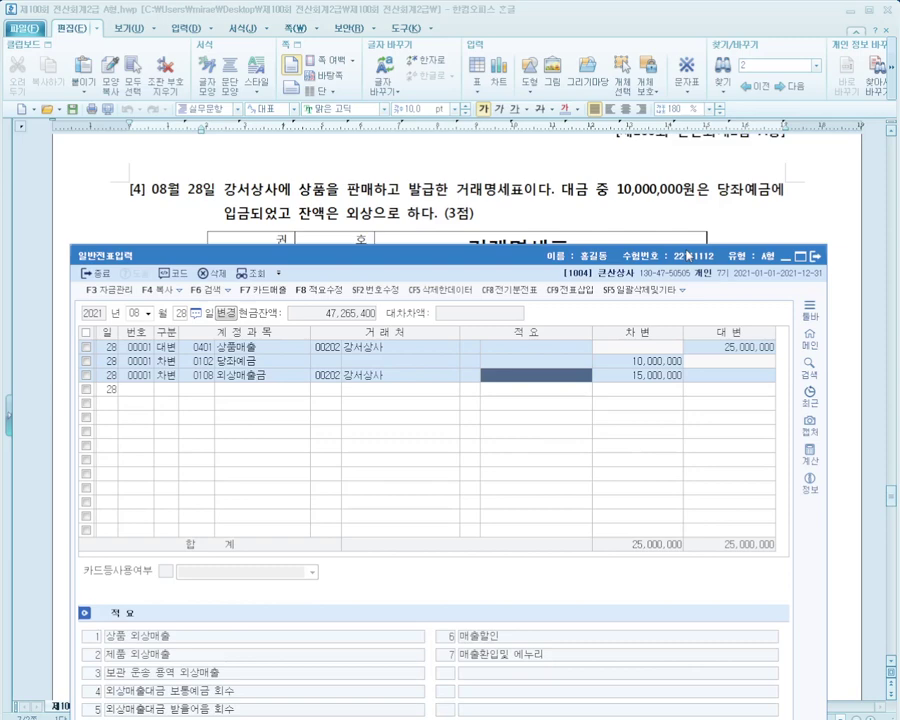
{"action": "left_click", "coordinate": [535, 208]}
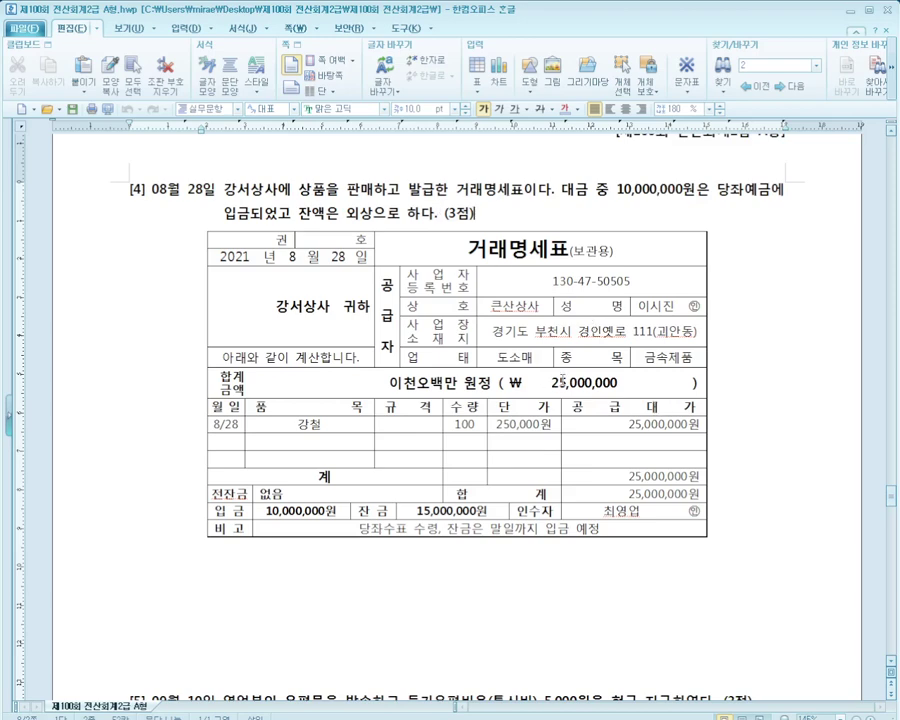
Set the journal entry date to September 10 (month 09, day 10)
{"action": "scroll", "coordinate": [563, 381], "scroll_direction": "down", "scroll_amount": 10}
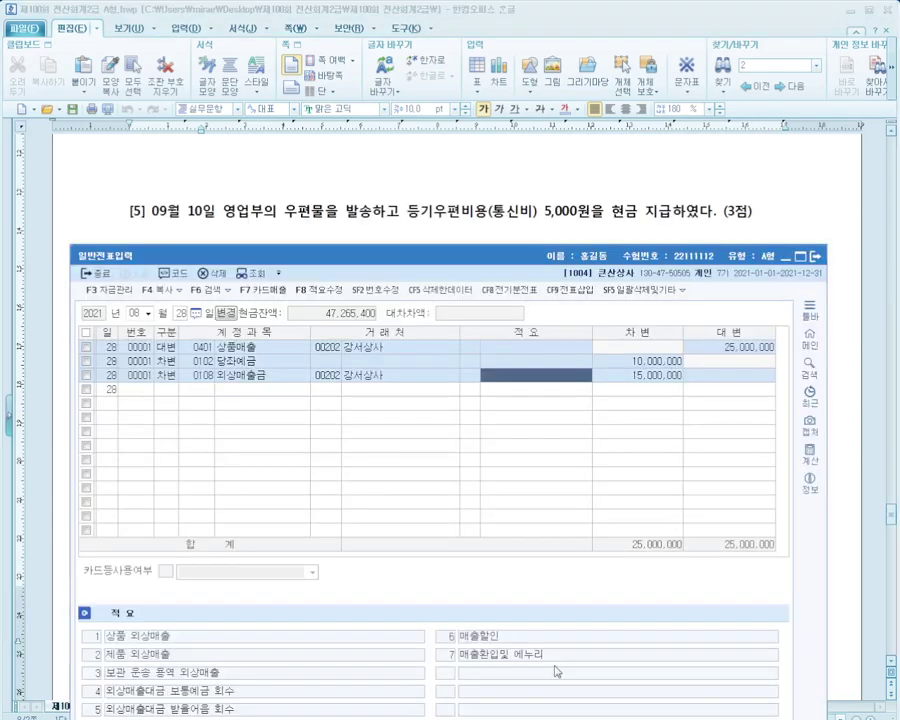
{"action": "key", "text": "alt+Tab"}
{"action": "mouse_move", "coordinate": [460, 261]}
{"action": "left_mouse_down"}
{"action": "mouse_move", "coordinate": [465, 247]}
{"action": "mouse_move", "coordinate": [456, 246]}
{"action": "left_mouse_up"}
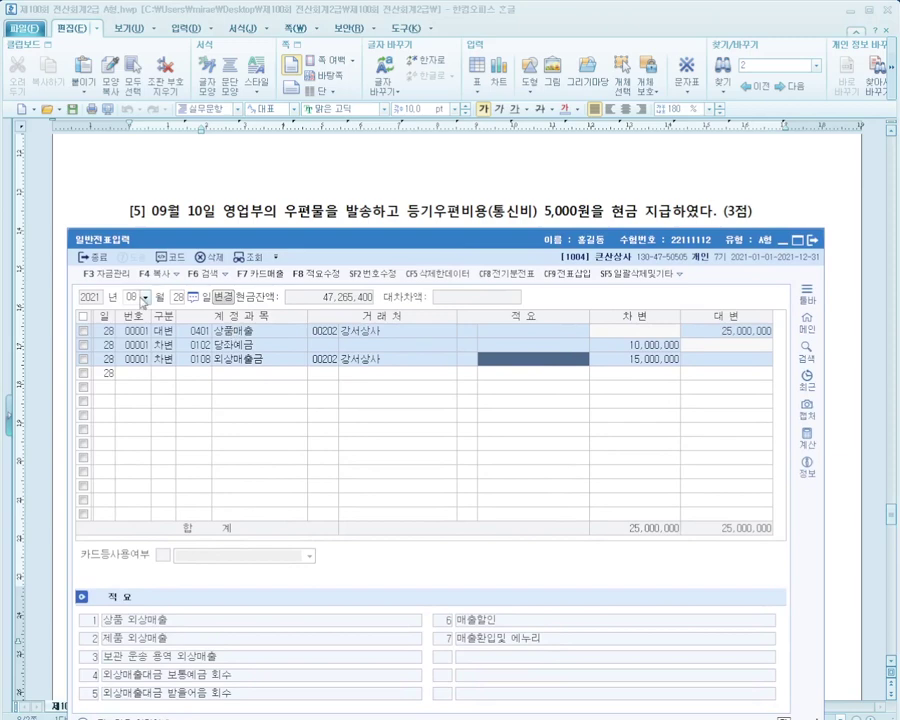
{"action": "left_click", "coordinate": [144, 299]}
{"action": "left_click", "coordinate": [135, 389]}
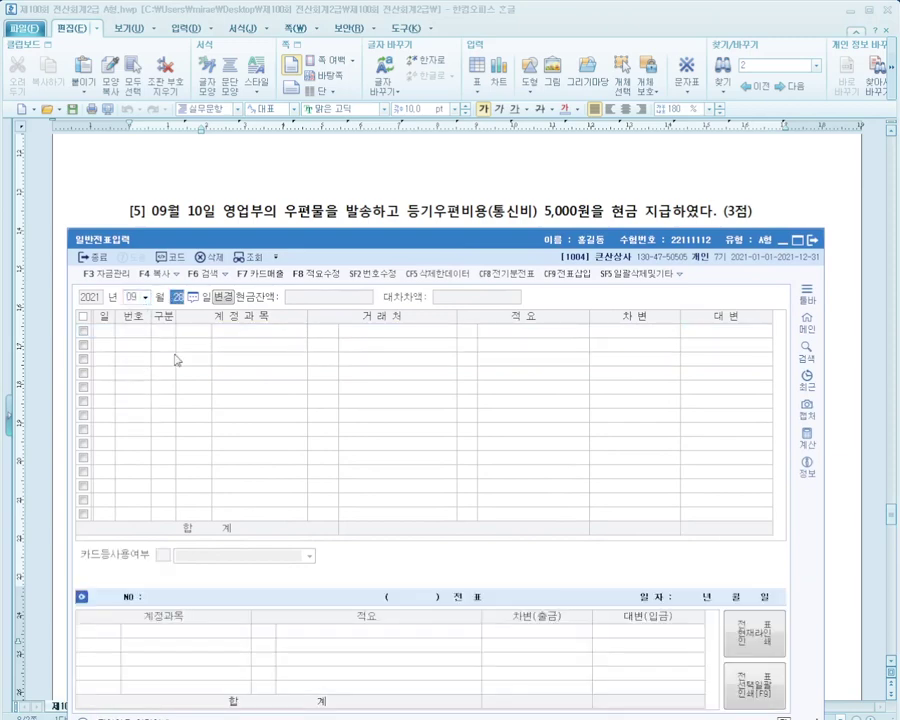
{"action": "type", "text": "10"}
{"action": "key", "text": "Return"}
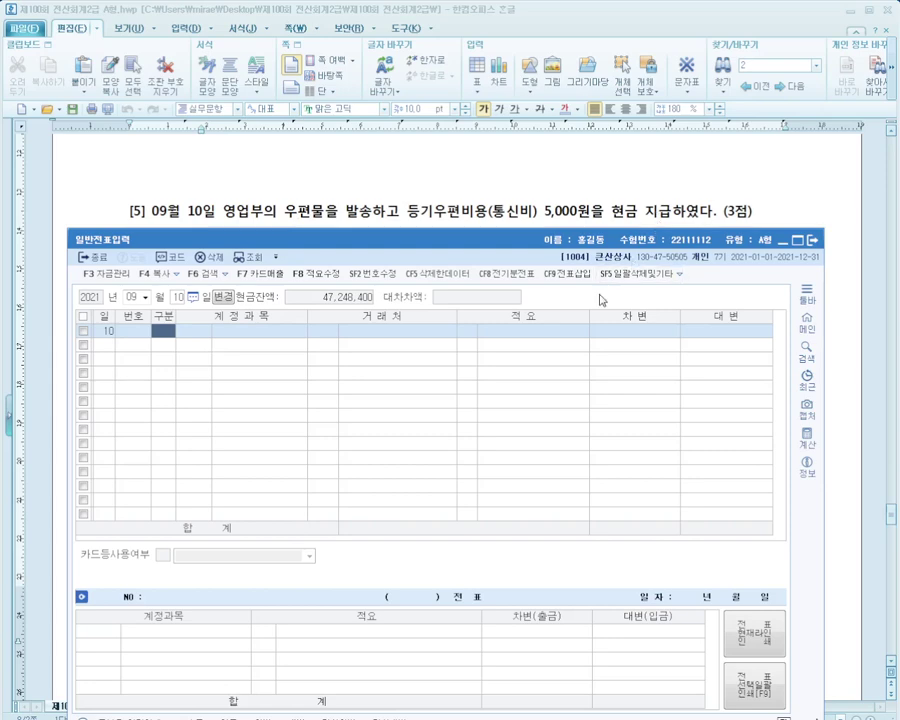
Record a 출금 line for 0814 통신비 of 5,000
{"action": "type", "text": "1"}
{"action": "key", "text": "Return"}
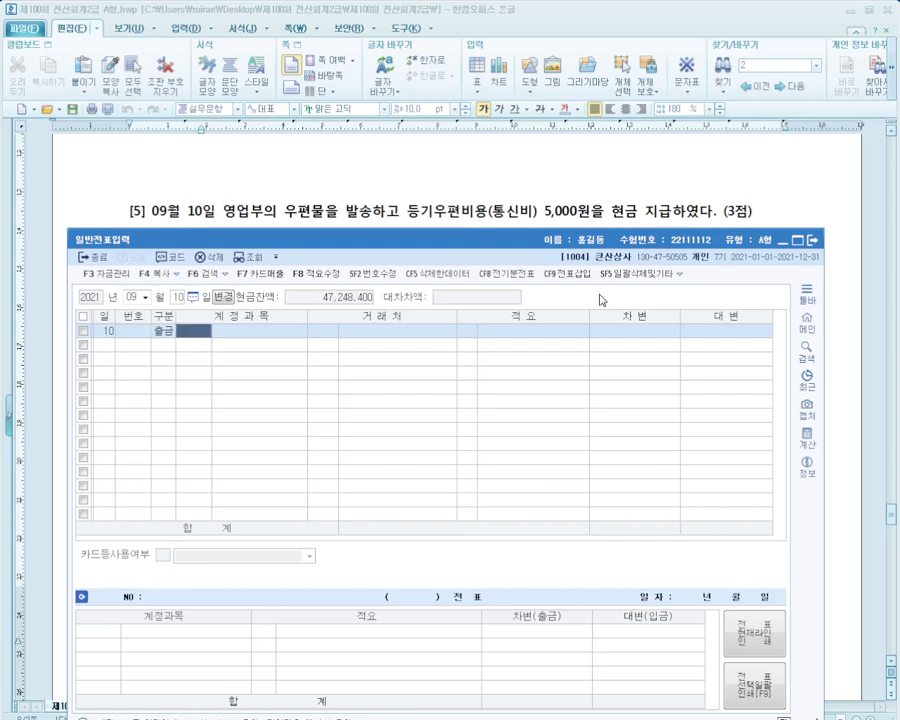
{"action": "type", "text": "통신"}
{"action": "key", "text": "Return"}
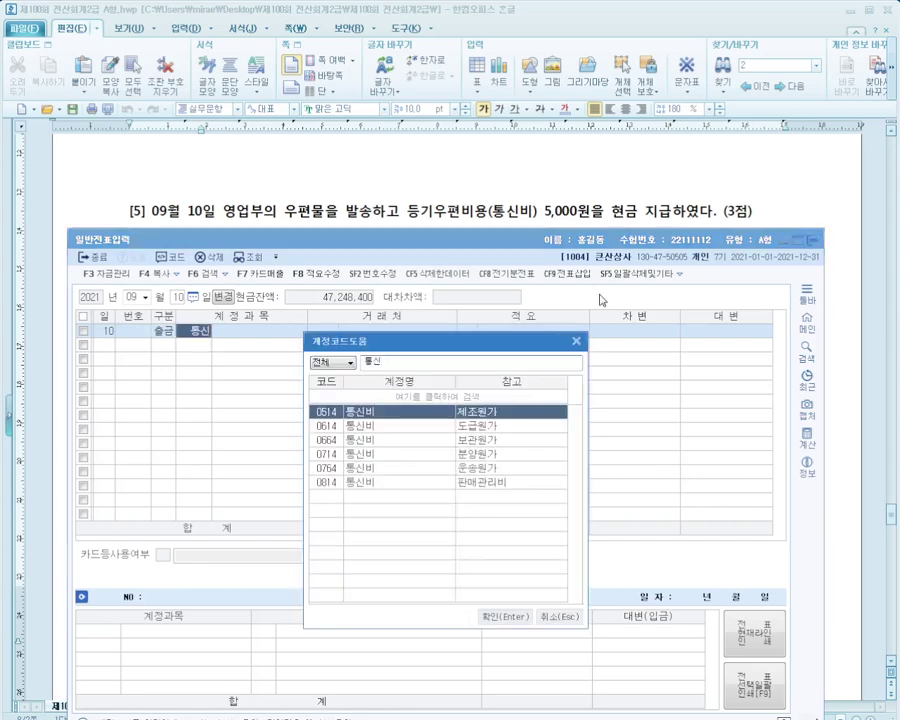
{"action": "key", "text": "Down"}
{"action": "key", "text": "Down"}
{"action": "key", "text": "Down"}
{"action": "key", "text": "Down"}
{"action": "key", "text": "Down"}
{"action": "key", "text": "Return"}
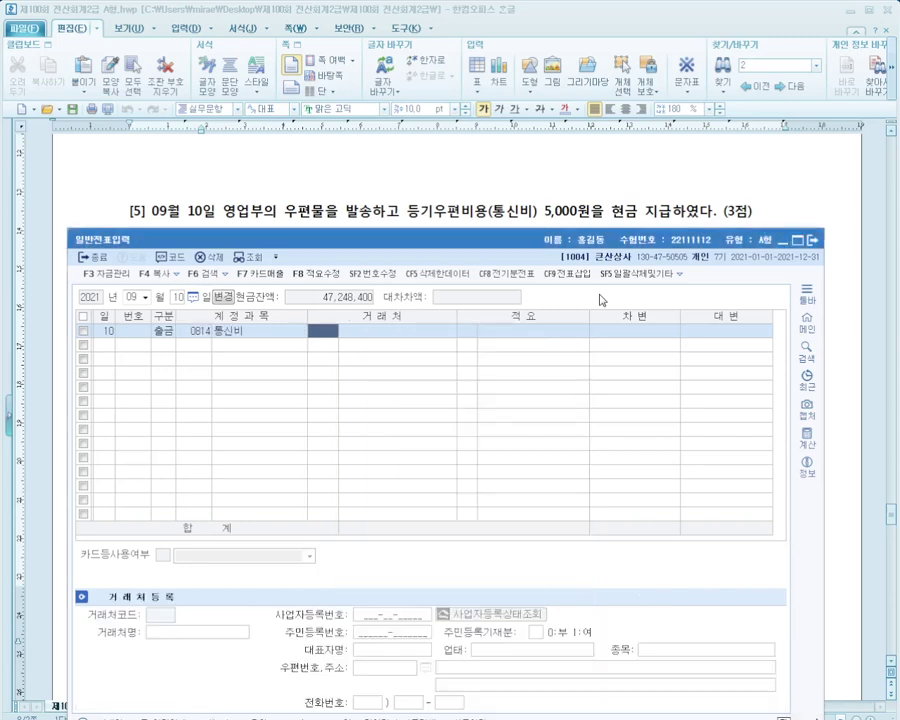
{"action": "key", "text": "Return"}
{"action": "key", "text": "Return"}
{"action": "type", "text": "5000"}
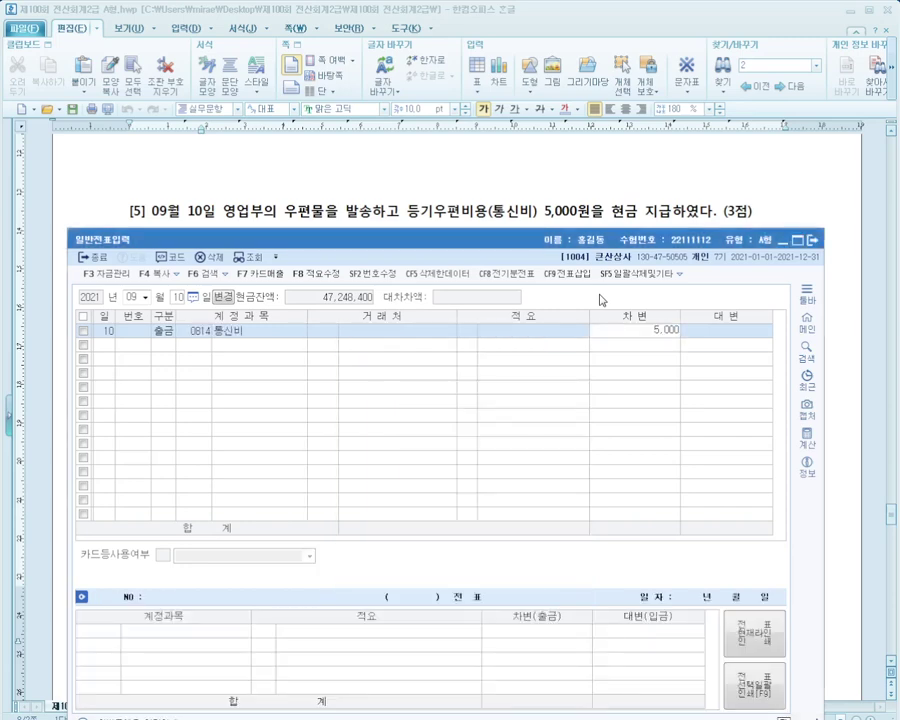
{"action": "key", "text": "Return"}
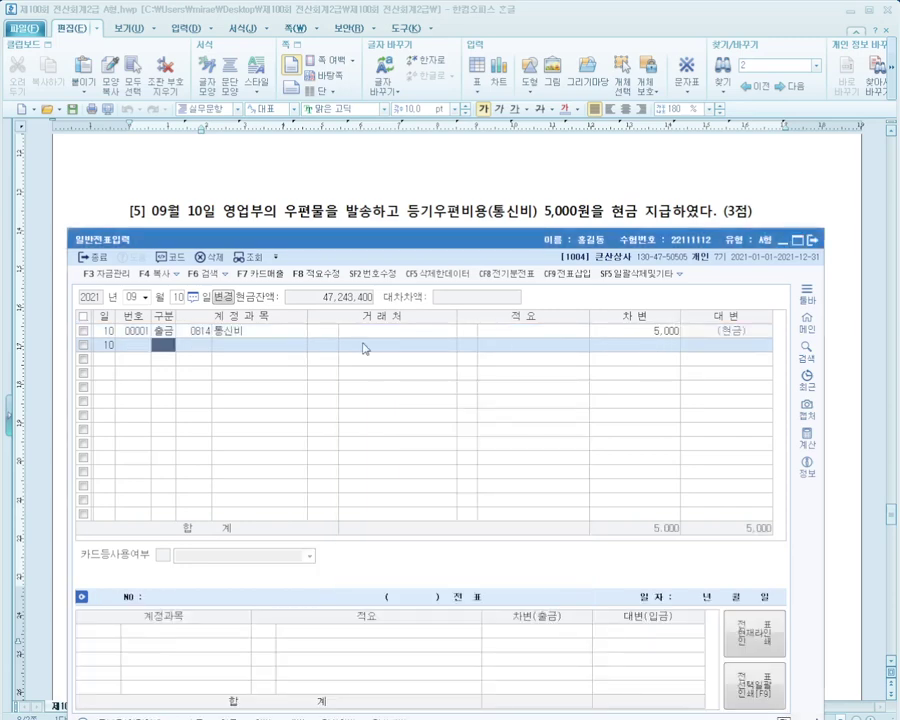
{"action": "left_click", "coordinate": [323, 330]}
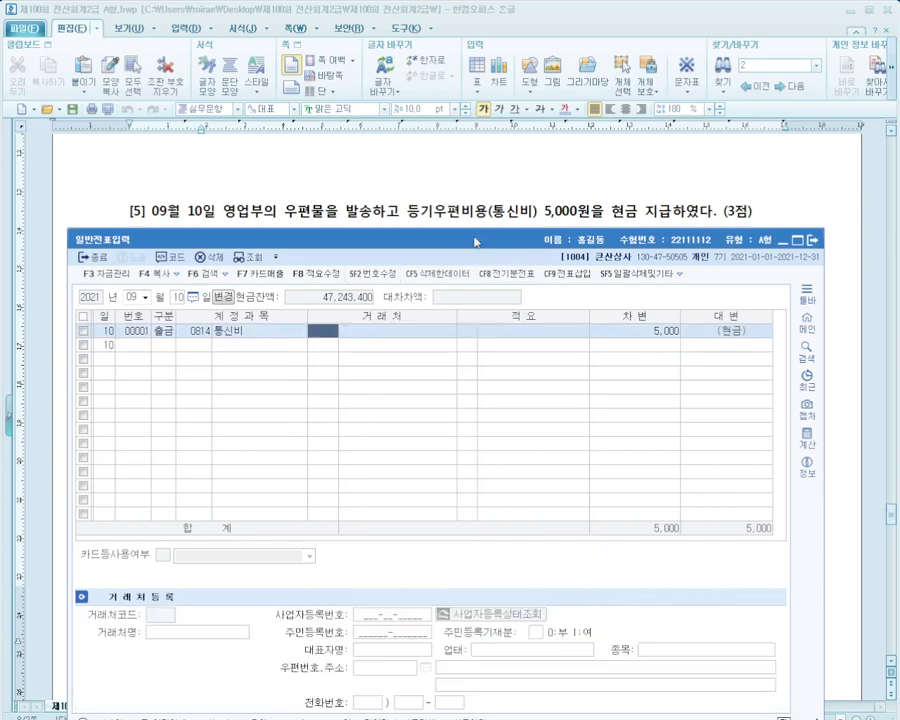
{"action": "key", "text": "Left"}
{"action": "key", "text": "Left"}
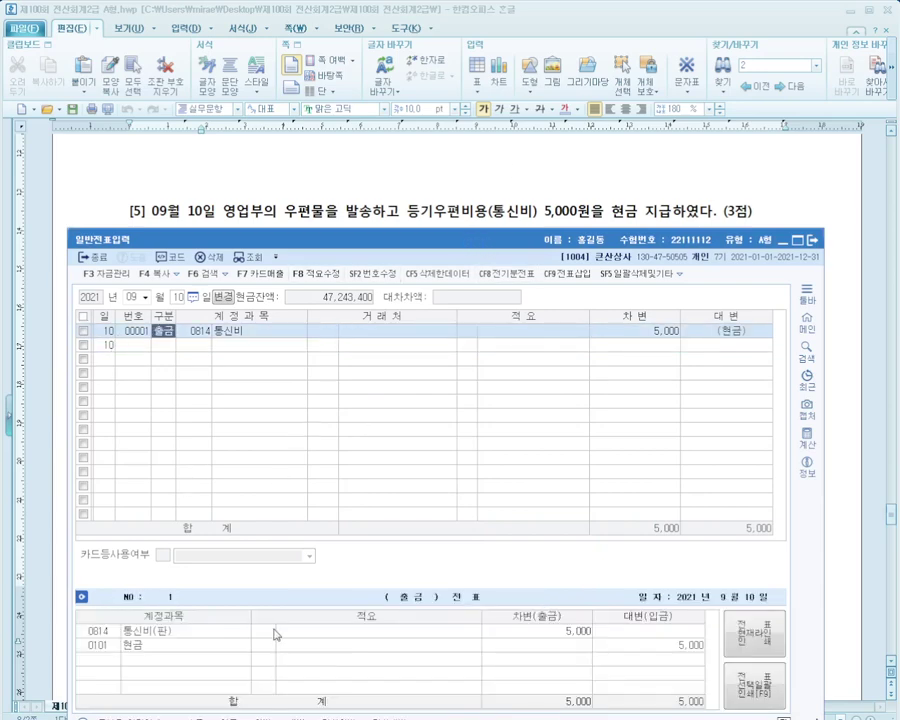
Hide the formatting toolbar and ribbon in Hangul to free screen space
{"action": "left_click", "coordinate": [413, 201]}
{"action": "scroll", "coordinate": [415, 204], "scroll_direction": "down", "scroll_amount": 4}
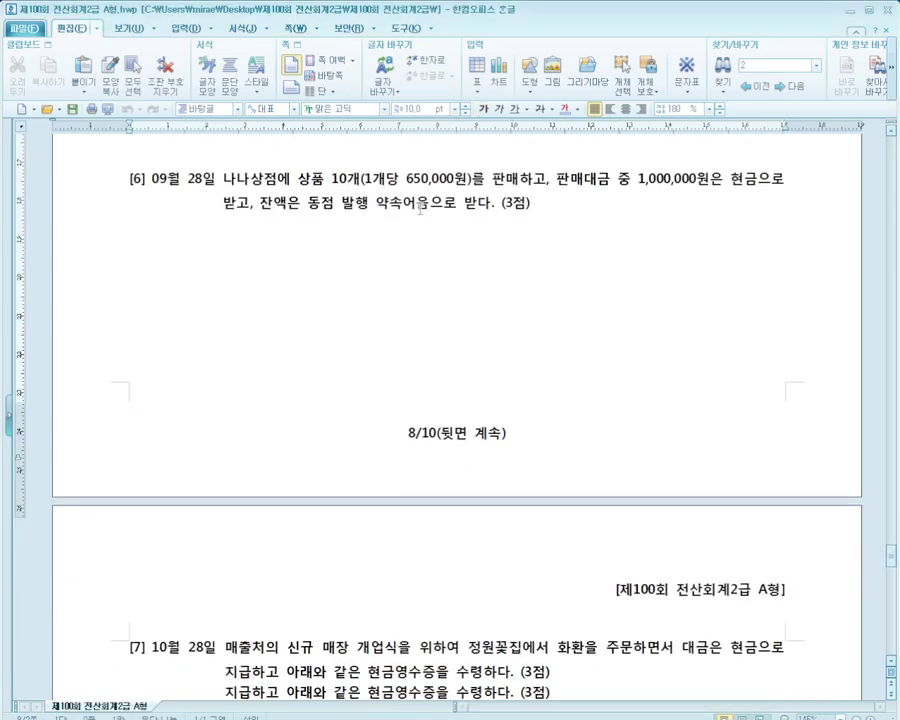
{"action": "scroll", "coordinate": [420, 207], "scroll_direction": "up", "scroll_amount": 1}
{"action": "key", "text": "alt+Tab"}
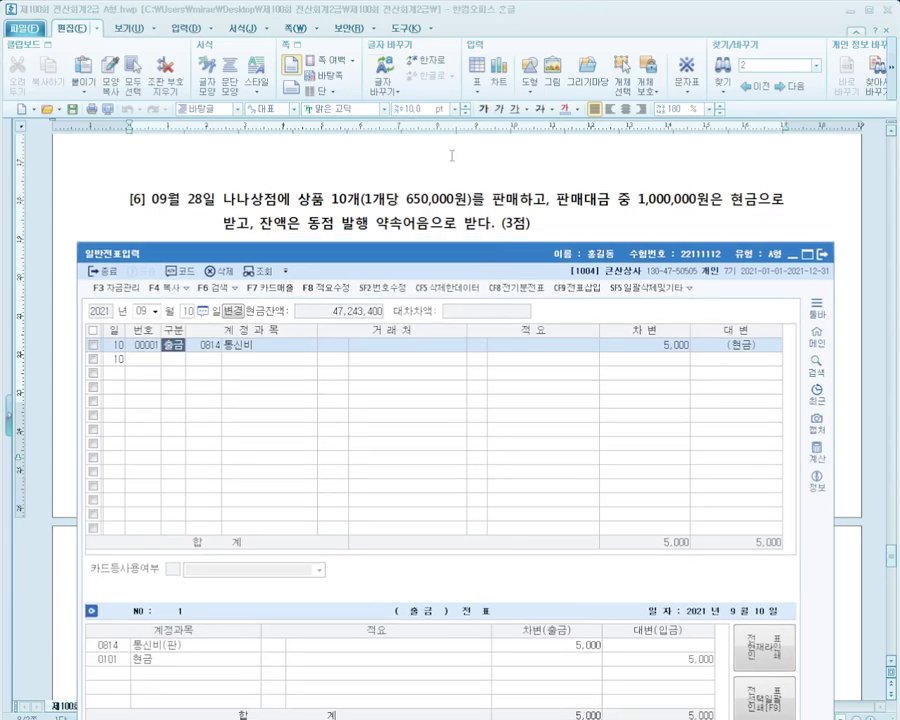
{"action": "right_click", "coordinate": [400, 31]}
{"action": "left_click", "coordinate": [427, 57]}
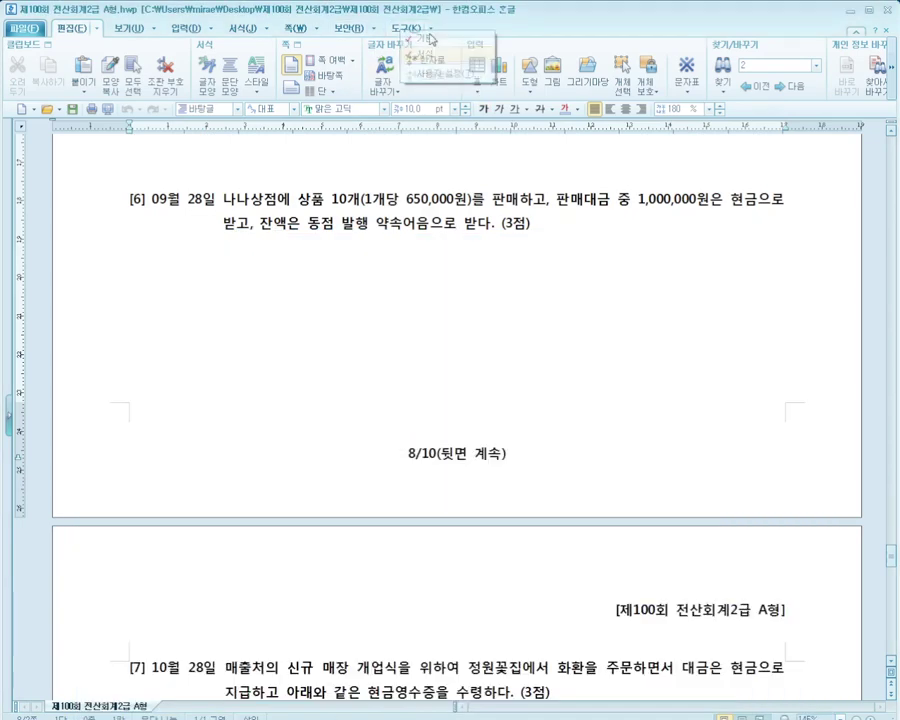
{"action": "right_click", "coordinate": [420, 28]}
{"action": "left_click", "coordinate": [446, 36]}
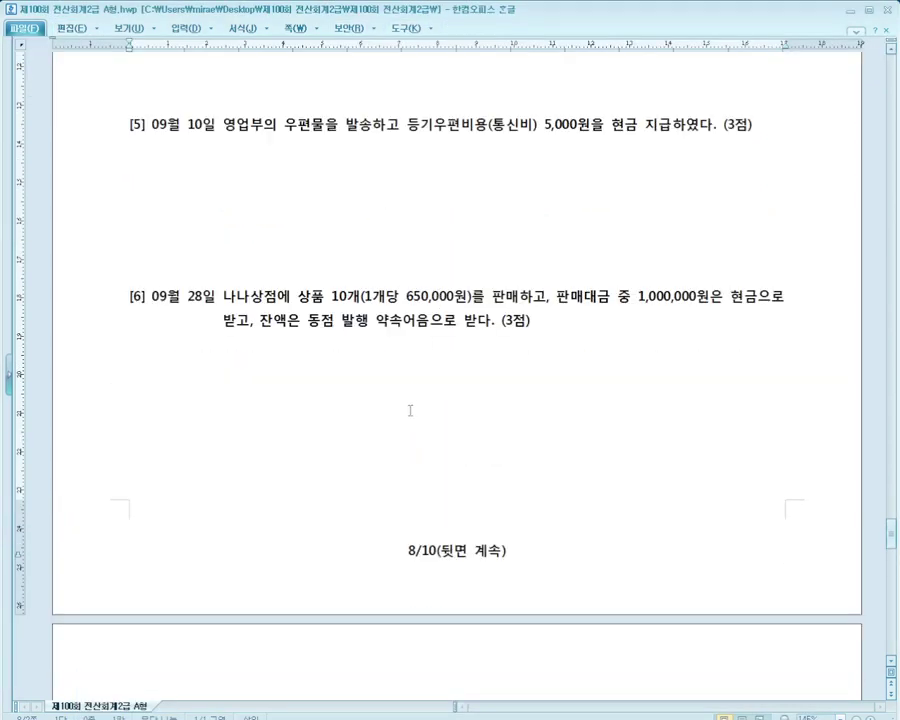
Reposition the journal window over the exam document and check the next question
{"action": "left_click", "coordinate": [564, 717]}
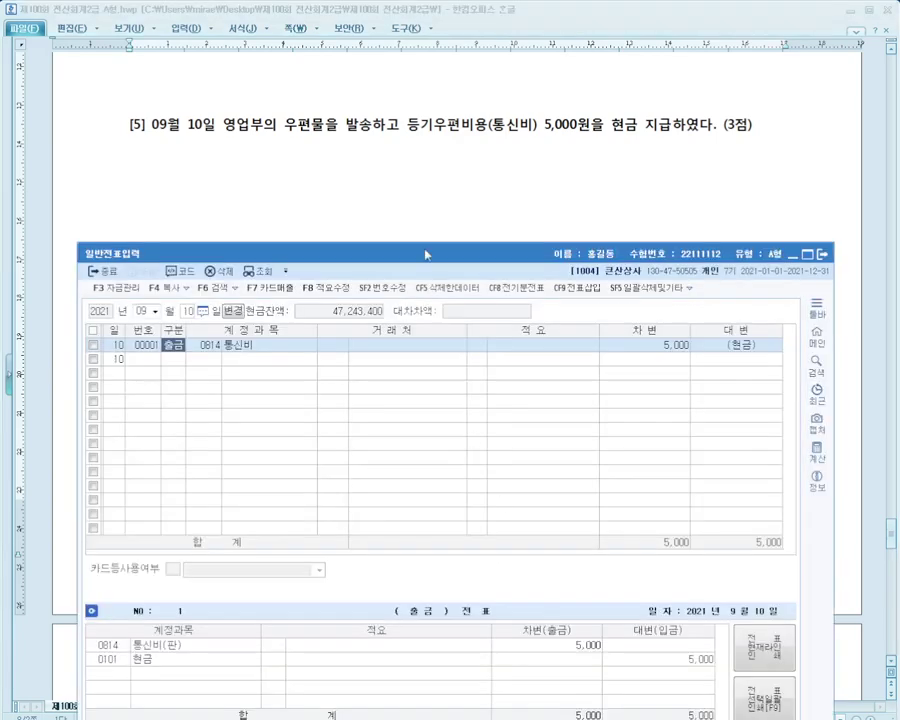
{"action": "mouse_move", "coordinate": [425, 254]}
{"action": "left_mouse_down"}
{"action": "mouse_move", "coordinate": [424, 218]}
{"action": "mouse_move", "coordinate": [424, 234]}
{"action": "left_mouse_up"}
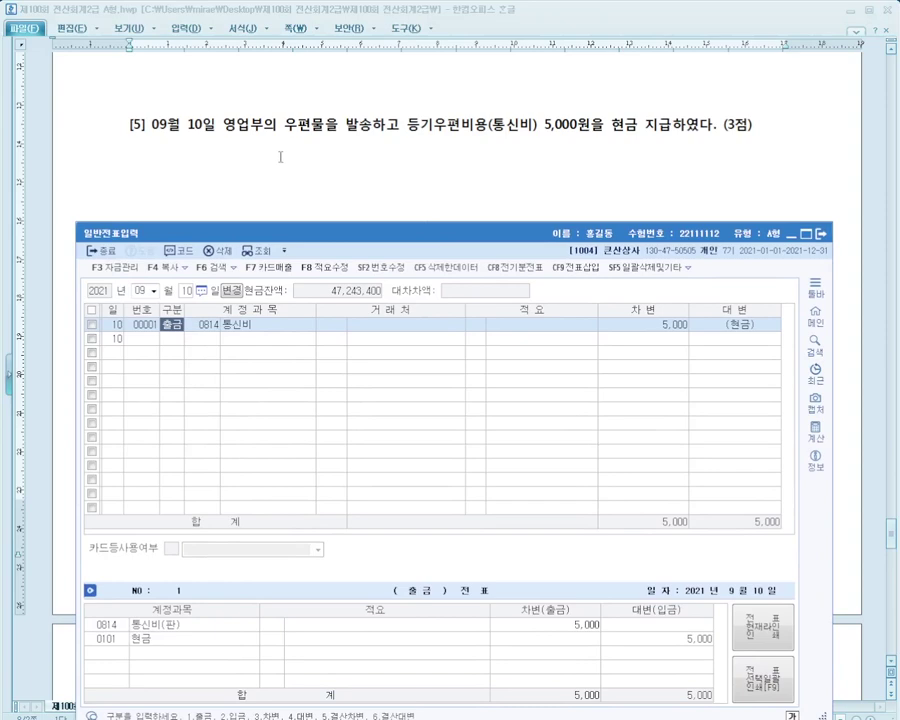
{"action": "left_click", "coordinate": [432, 151]}
{"action": "scroll", "coordinate": [432, 151], "scroll_direction": "down", "scroll_amount": 5}
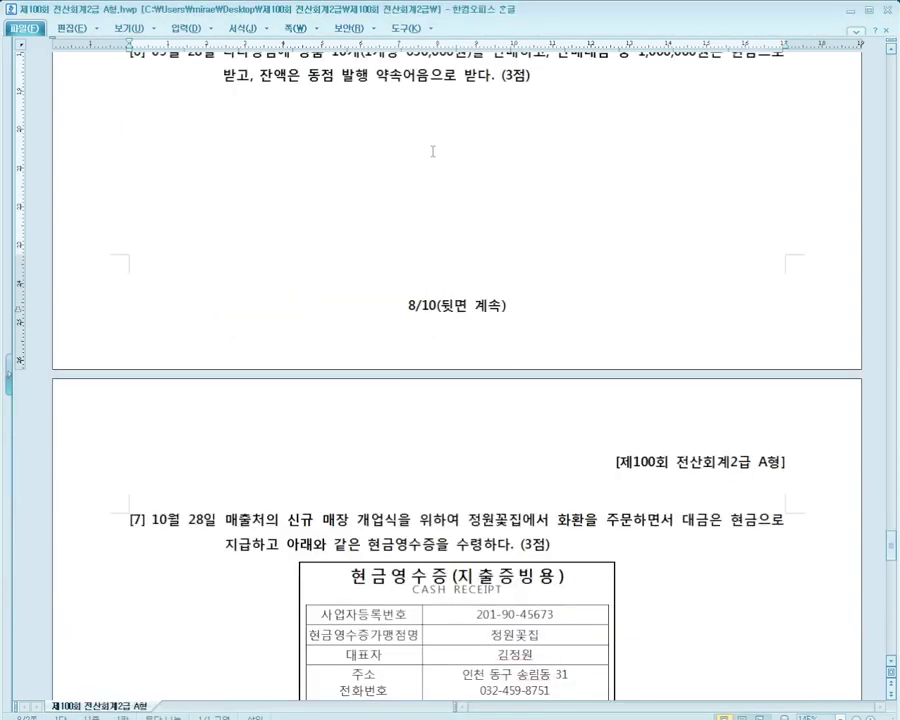
{"action": "scroll", "coordinate": [432, 151], "scroll_direction": "up", "scroll_amount": 1}
{"action": "key", "text": "alt+Tab"}
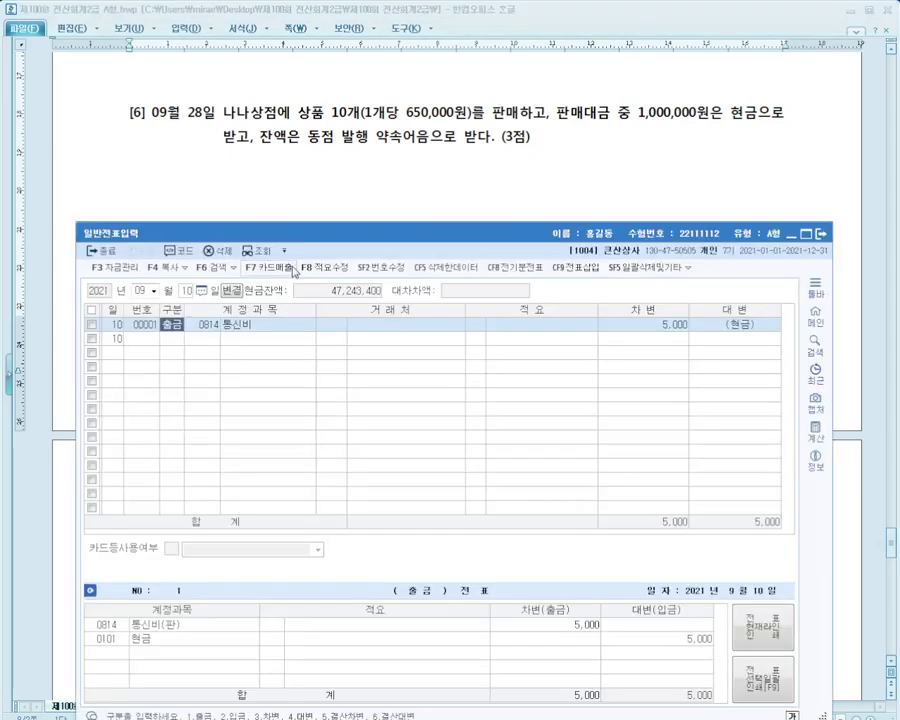
Start a September 28 voucher crediting 0401 상품매출 6,500,000
{"action": "left_click", "coordinate": [186, 291]}
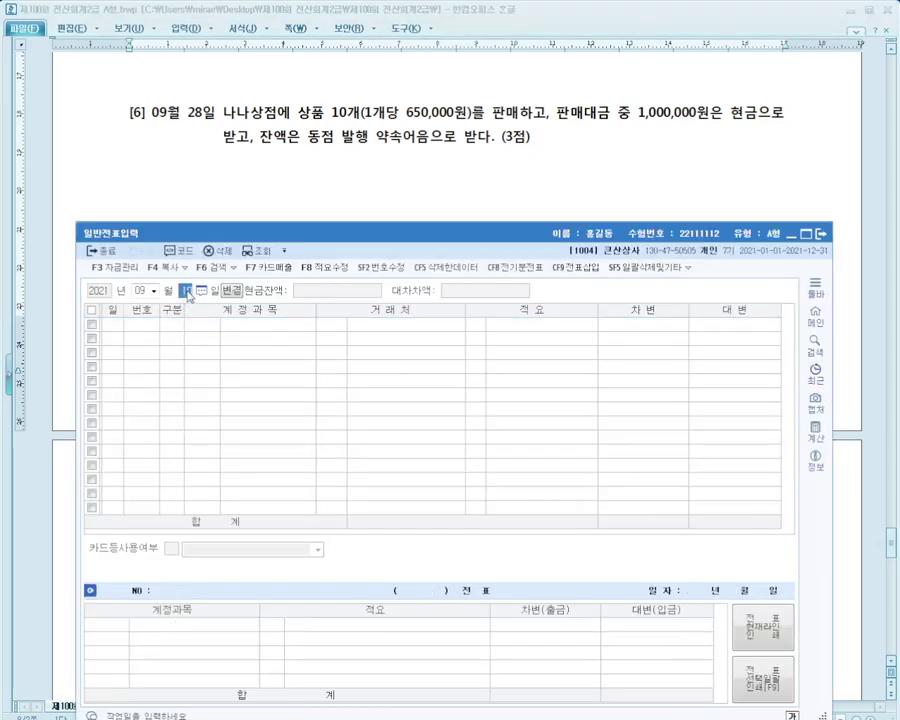
{"action": "type", "text": "28"}
{"action": "key", "text": "Return"}
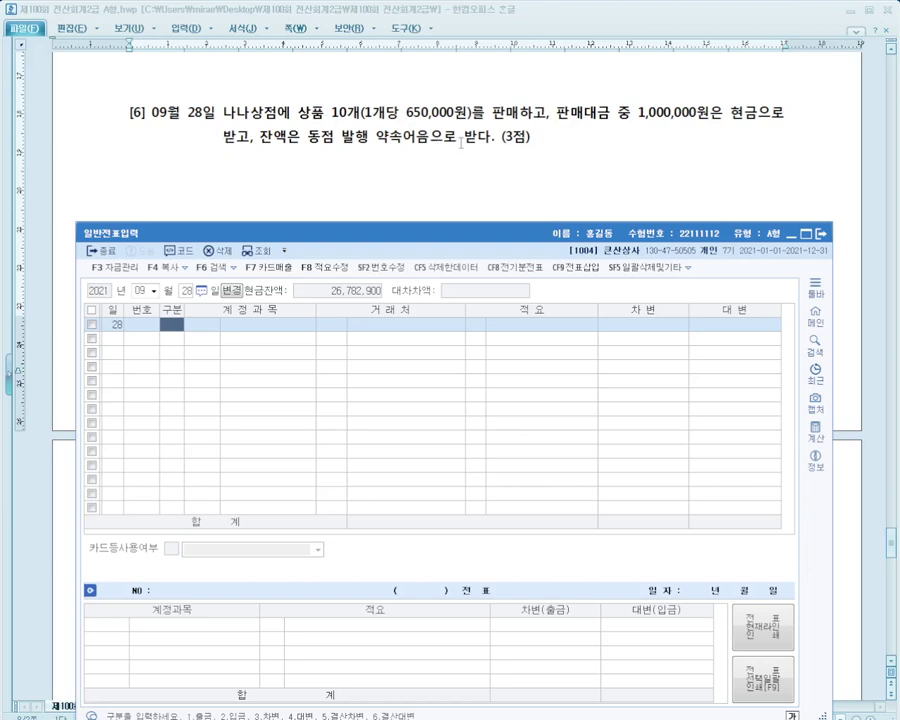
{"action": "type", "text": "4"}
{"action": "key", "text": "Return"}
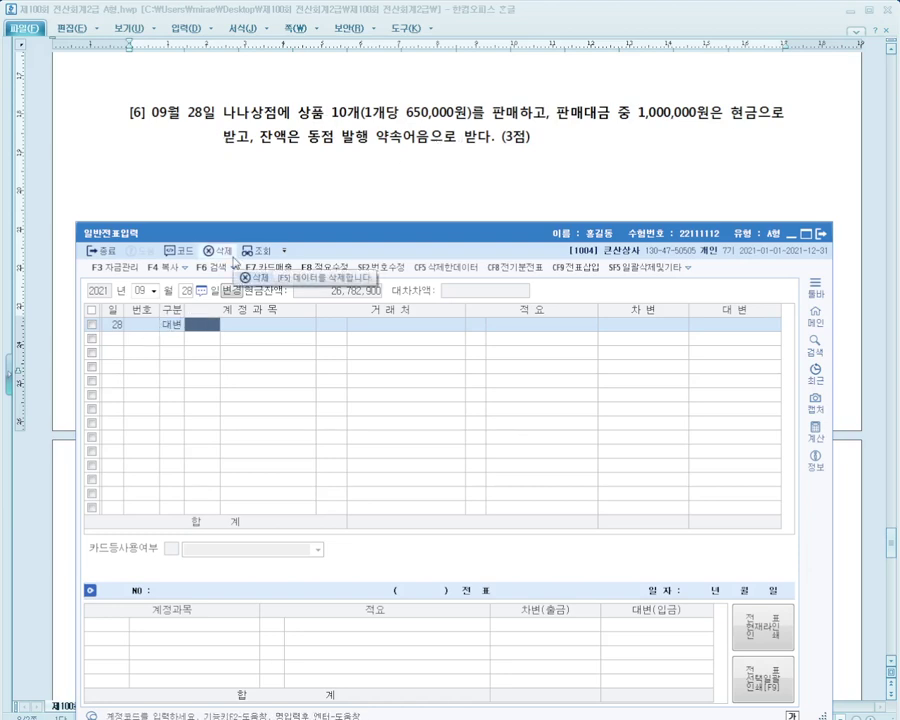
{"action": "type", "text": "매출"}
{"action": "key", "text": "Return"}
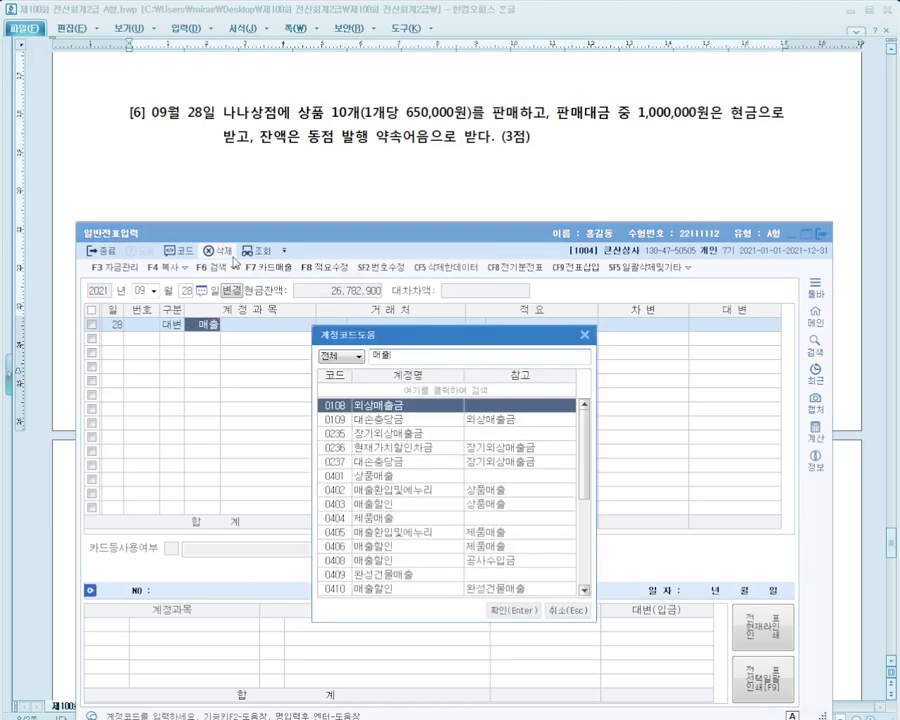
{"action": "key", "text": "Down"}
{"action": "key", "text": "Down"}
{"action": "key", "text": "Down"}
{"action": "key", "text": "Return"}
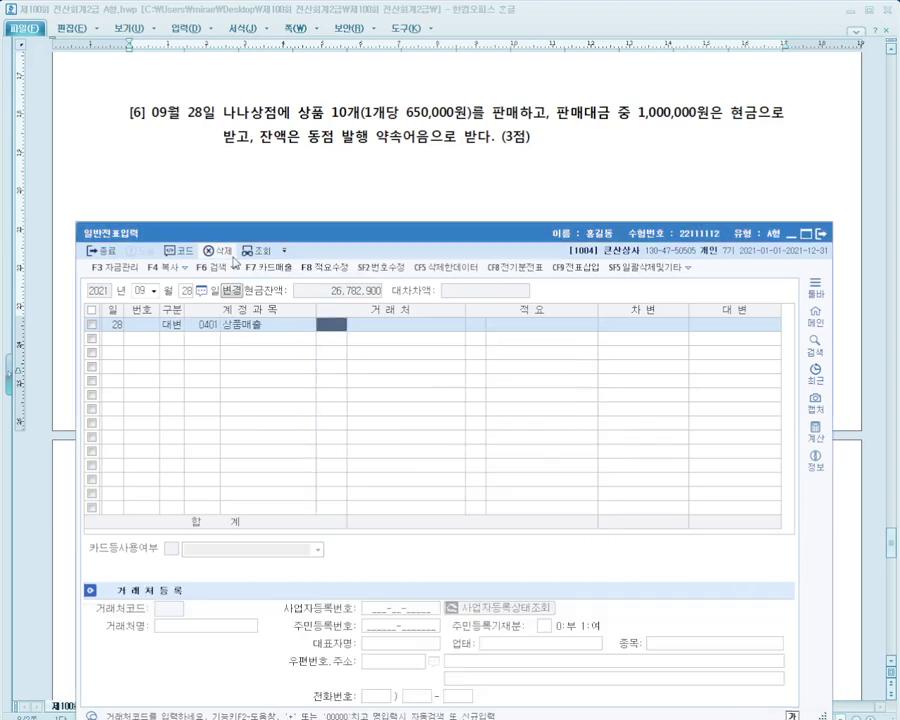
{"action": "key", "text": "Return"}
{"action": "key", "text": "Return"}
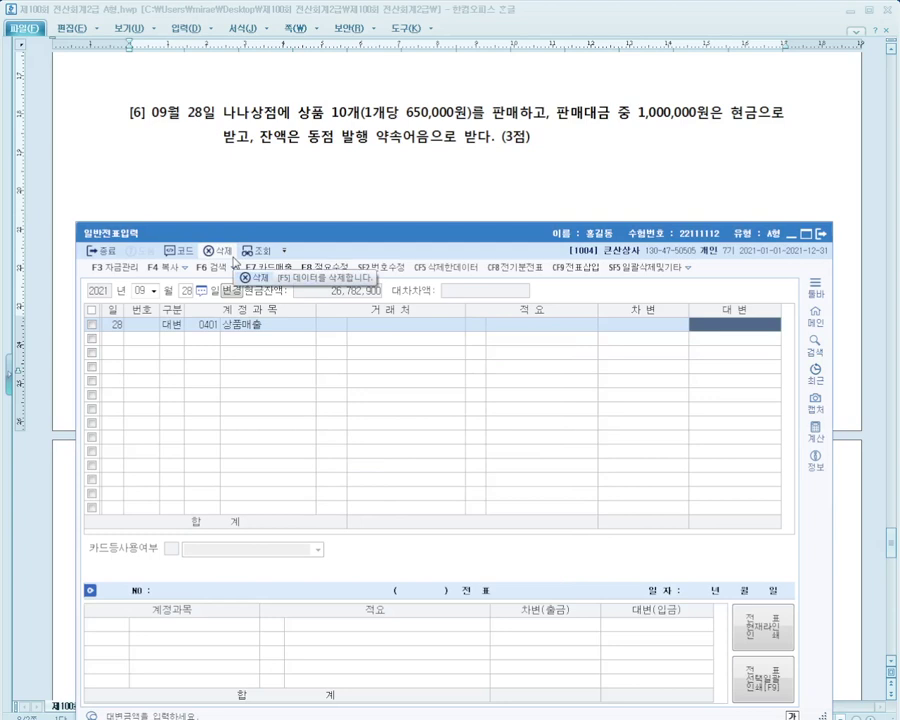
{"action": "type", "text": "6500000"}
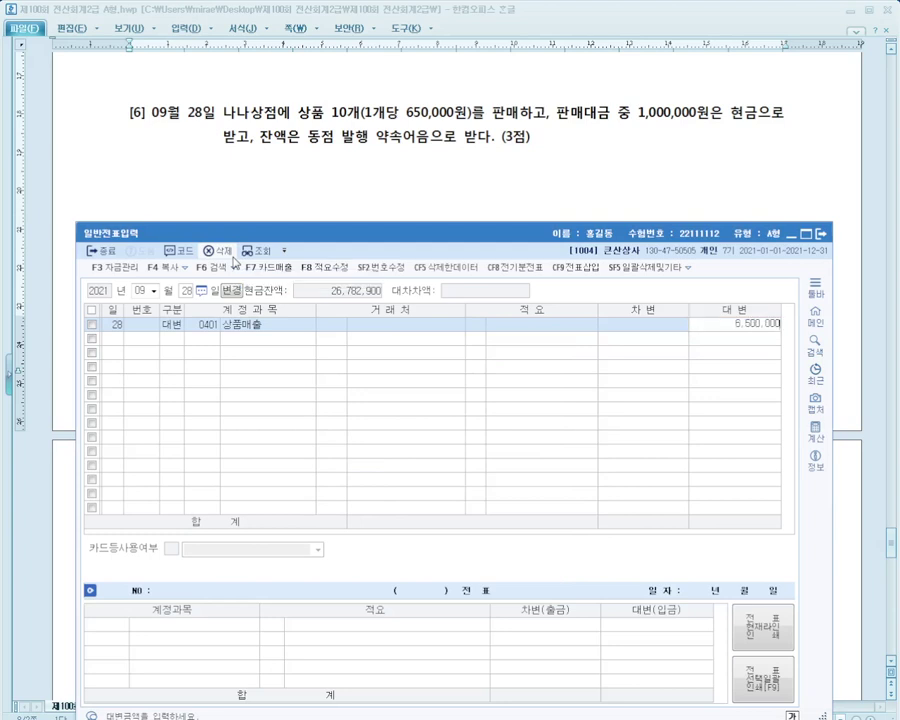
{"action": "key", "text": "Return"}
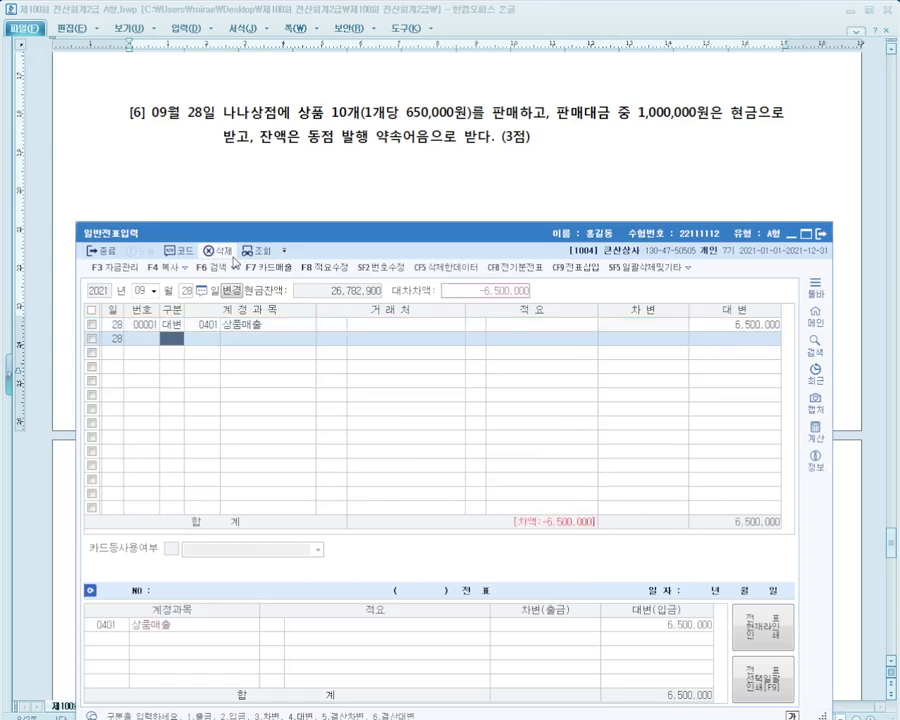
Add a 현금 (0101) debit line of 1,000,000
{"action": "type", "text": "3현금"}
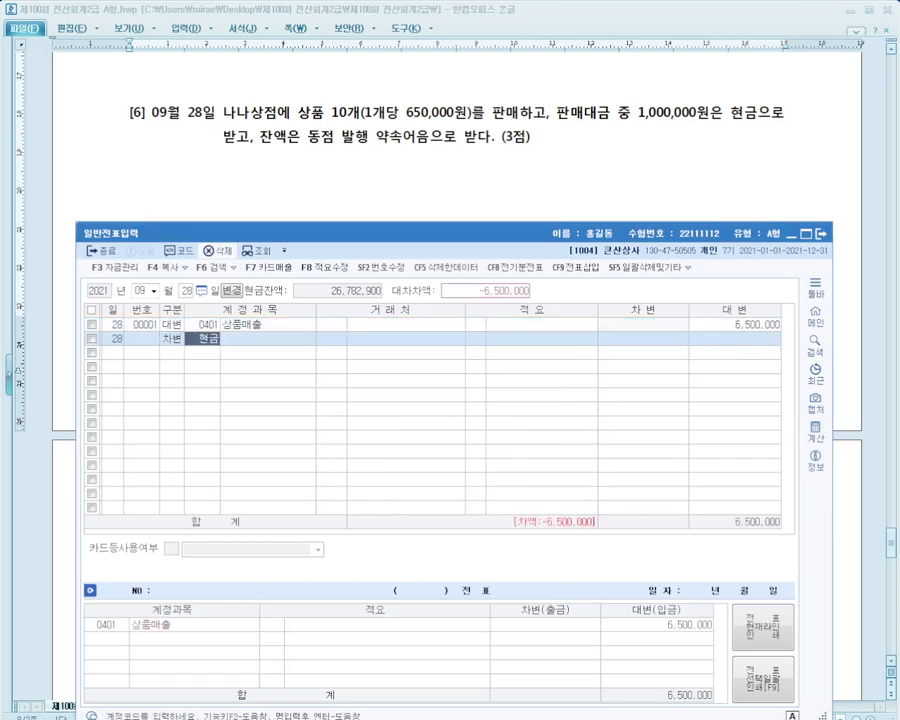
{"action": "key", "text": "Return"}
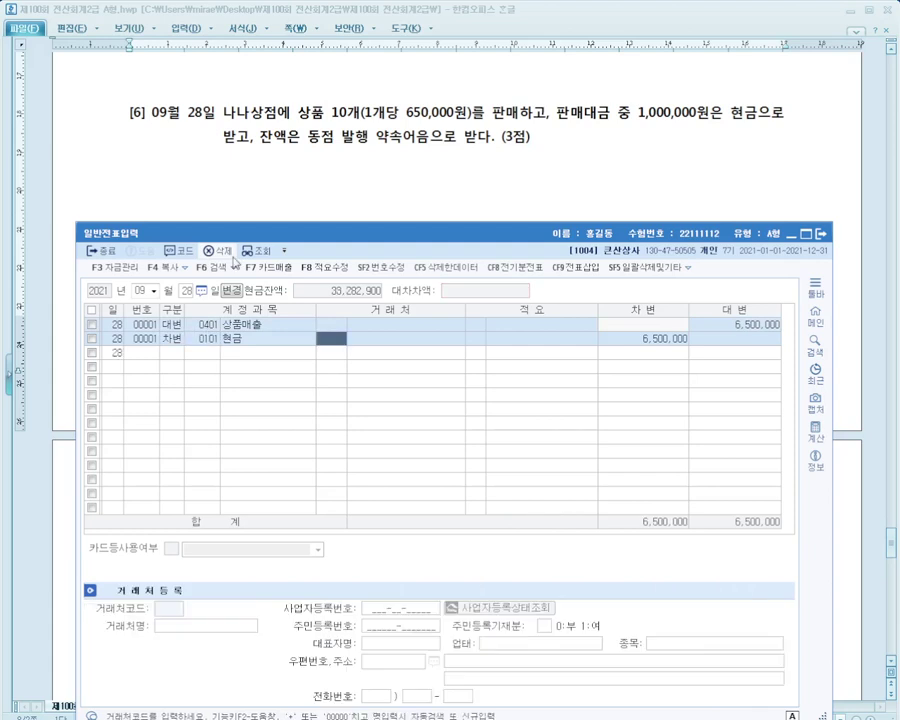
{"action": "key", "text": "Return"}
{"action": "key", "text": "Return"}
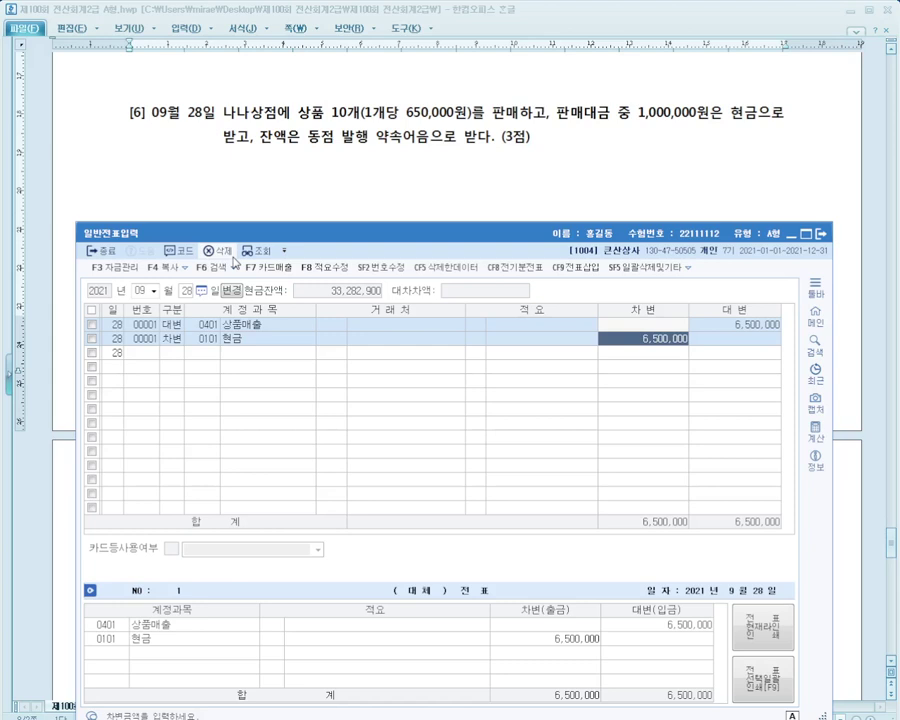
{"action": "type", "text": "1000000"}
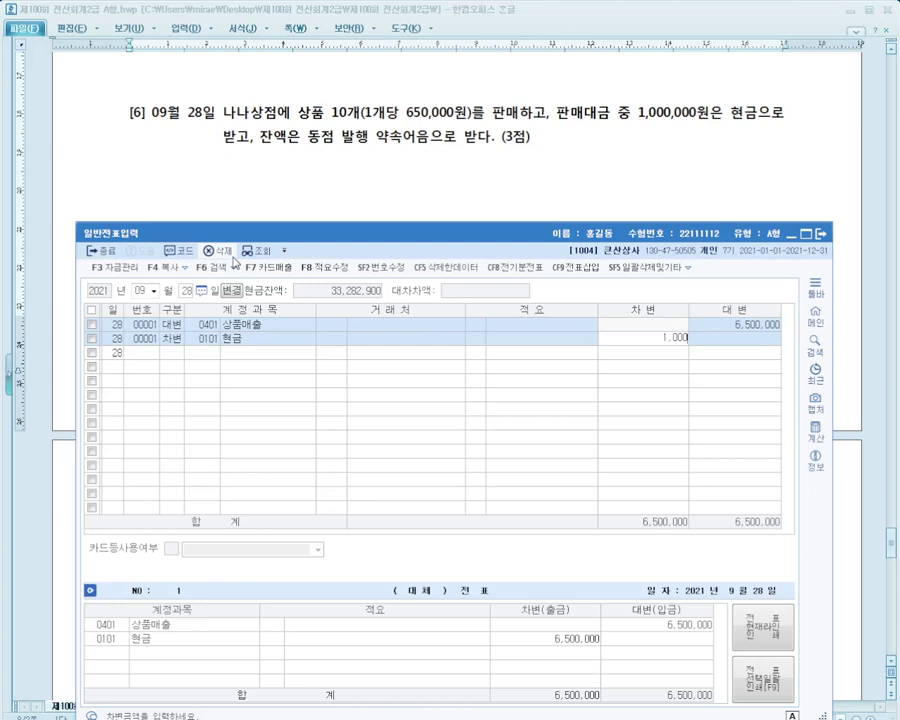
{"action": "key", "text": "Return"}
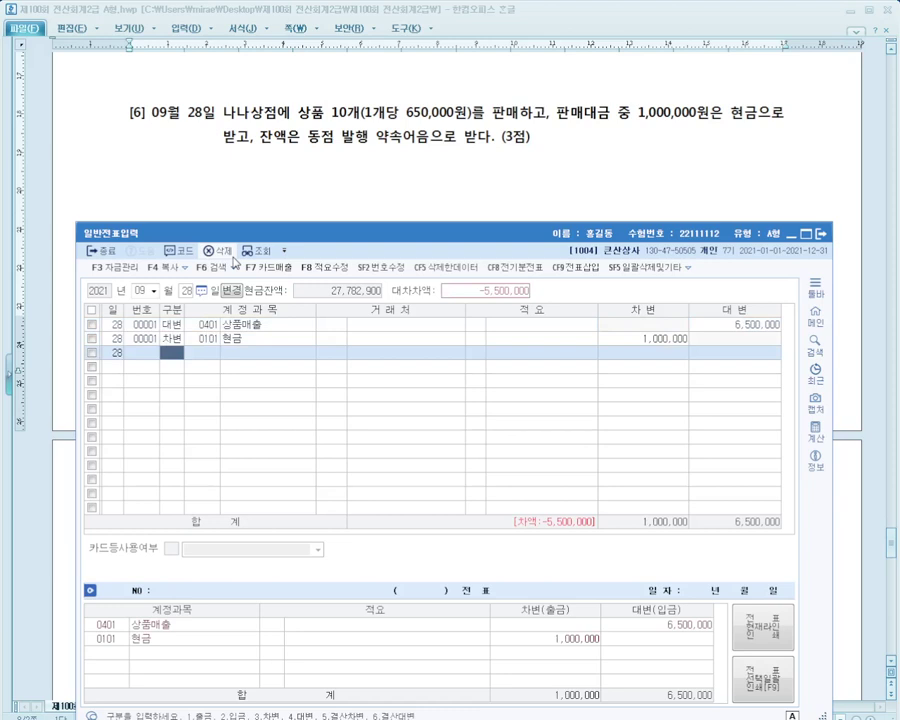
Add a 받을어음 debit line from 나나상점 for the 5,500,000 balance
{"action": "type", "text": "3"}
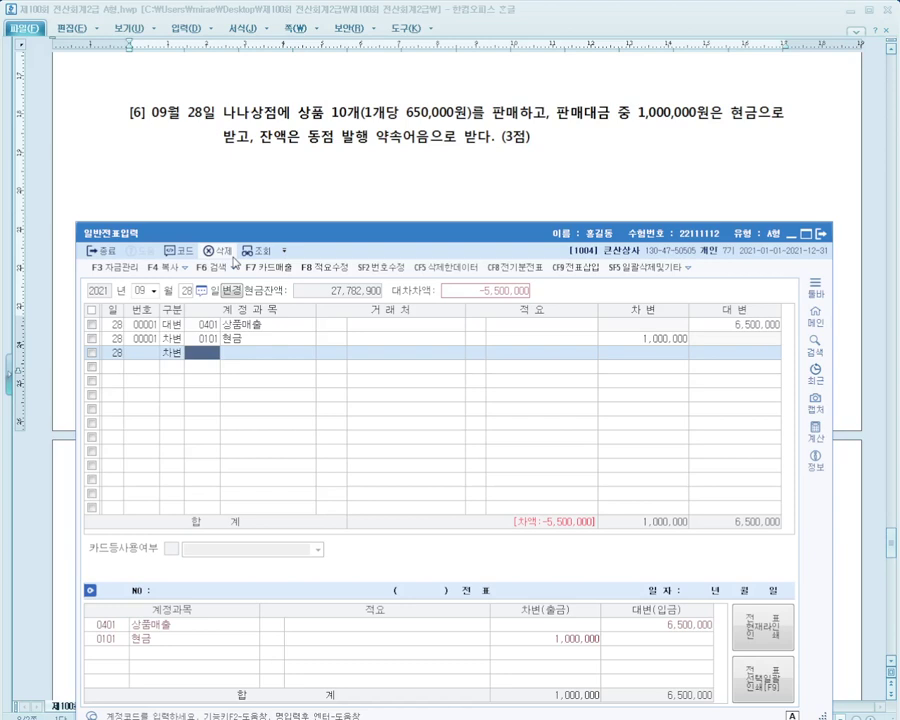
{"action": "type", "text": "받을"}
{"action": "key", "text": "Return"}
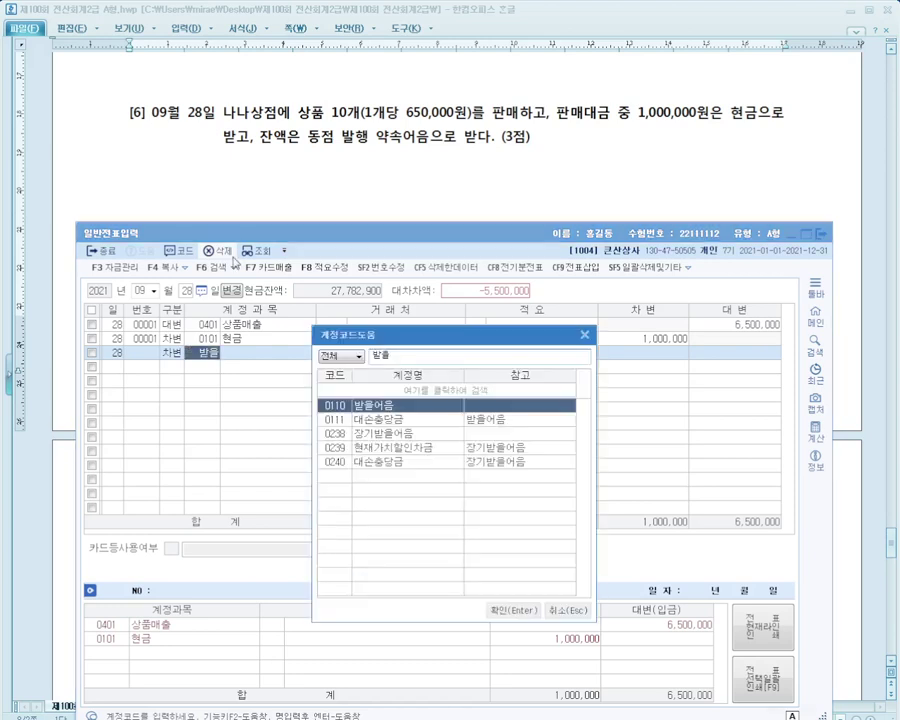
{"action": "key", "text": "Return"}
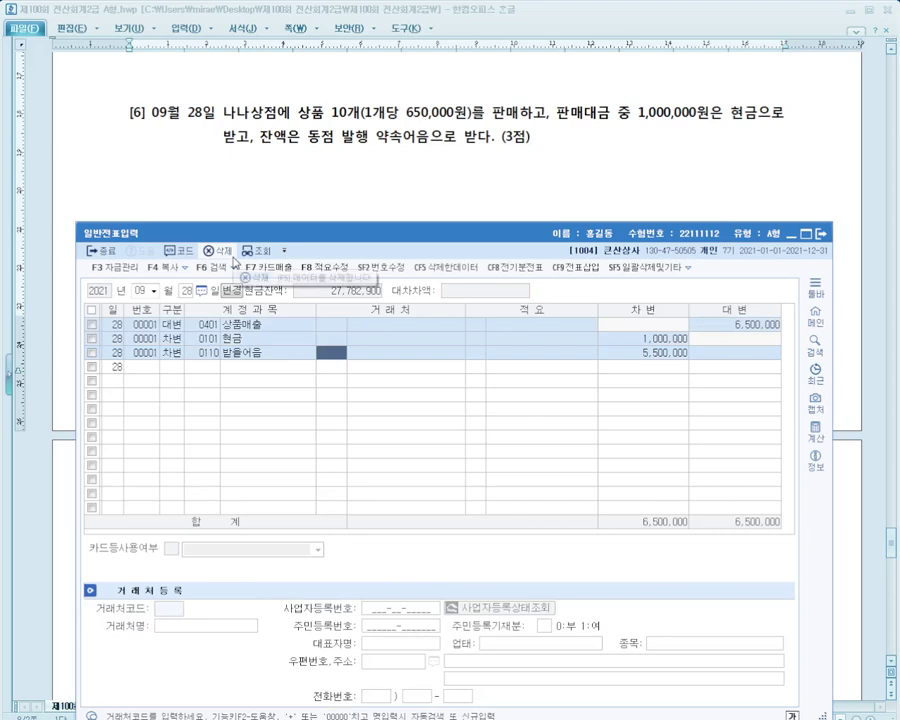
{"action": "type", "text": "나나"}
{"action": "key", "text": "Return"}
{"action": "key", "text": "Return"}
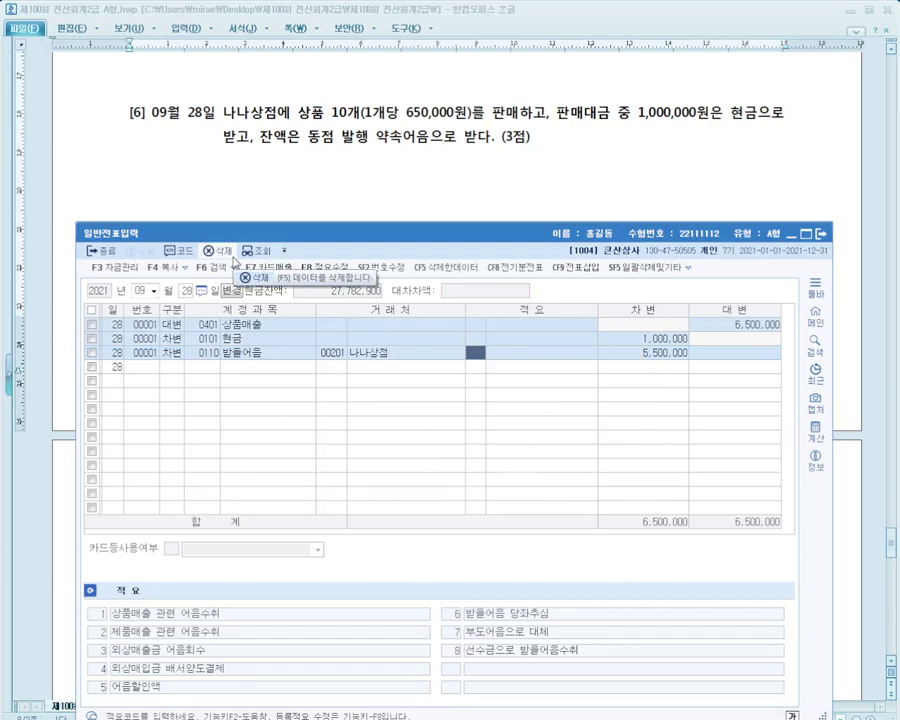
{"action": "key", "text": "Return"}
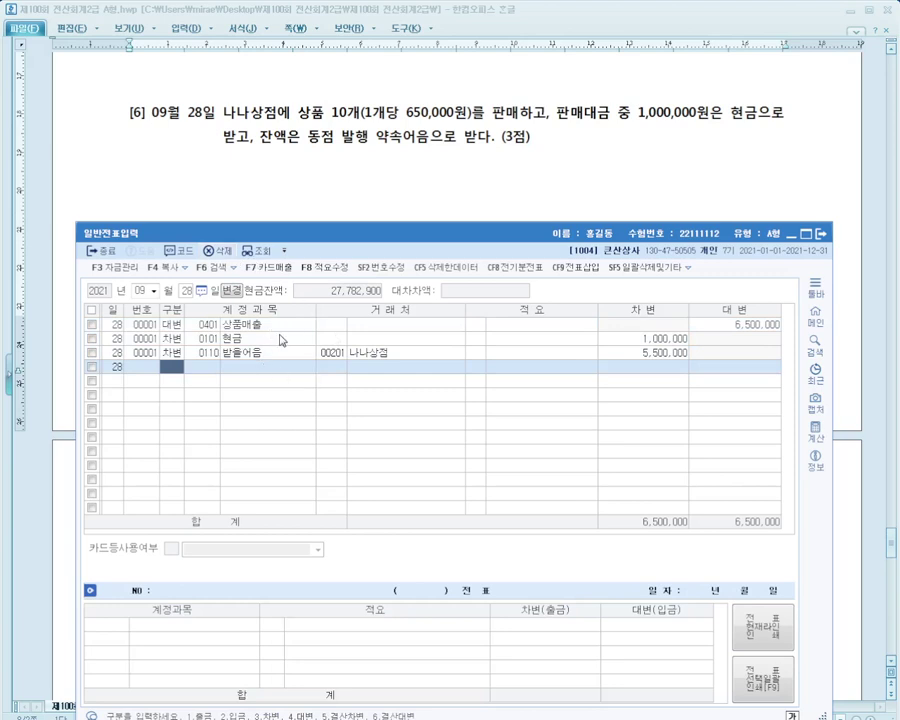
{"action": "key", "text": "Up"}
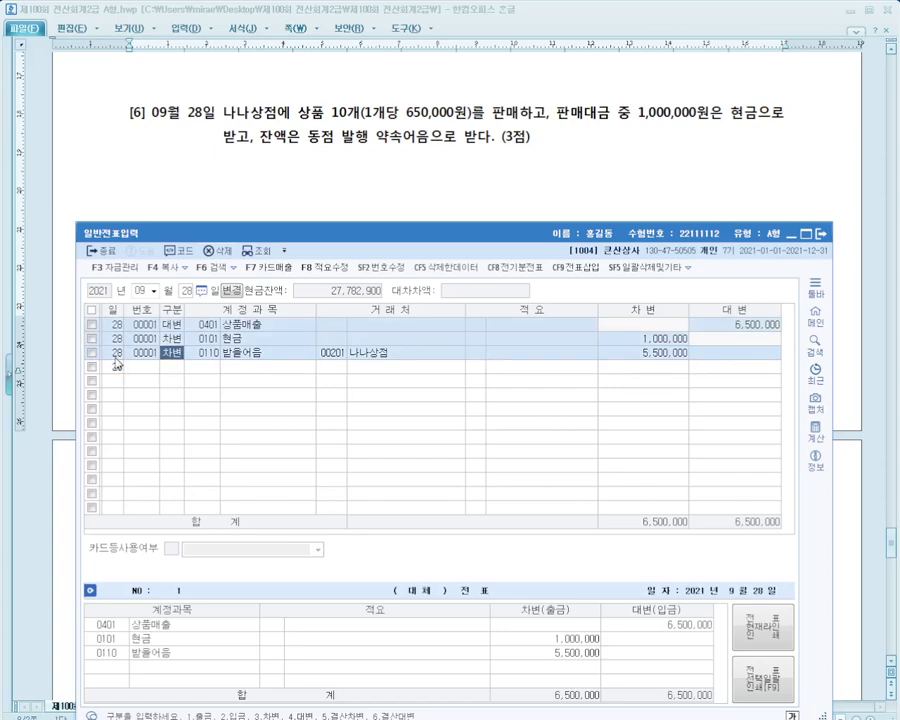
Scroll the exam to problem [7]'s 10/28 정원꽃집 150,000 cash receipt and arrange the journal beside it
{"action": "left_click", "coordinate": [380, 166]}
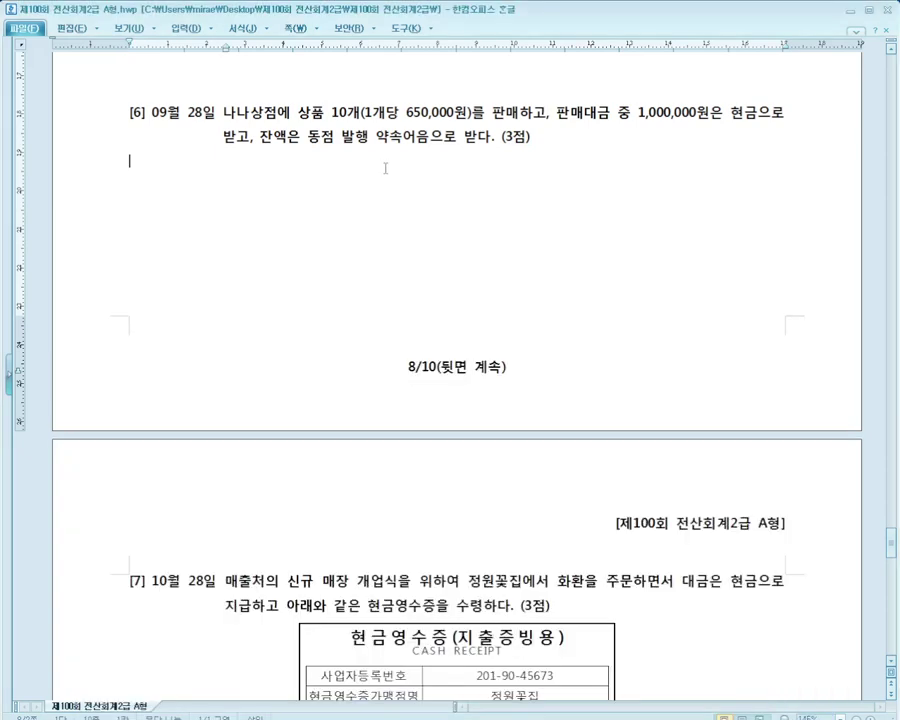
{"action": "scroll", "coordinate": [385, 168], "scroll_direction": "down", "scroll_amount": 5}
{"action": "scroll", "coordinate": [385, 168], "scroll_direction": "down", "scroll_amount": 7}
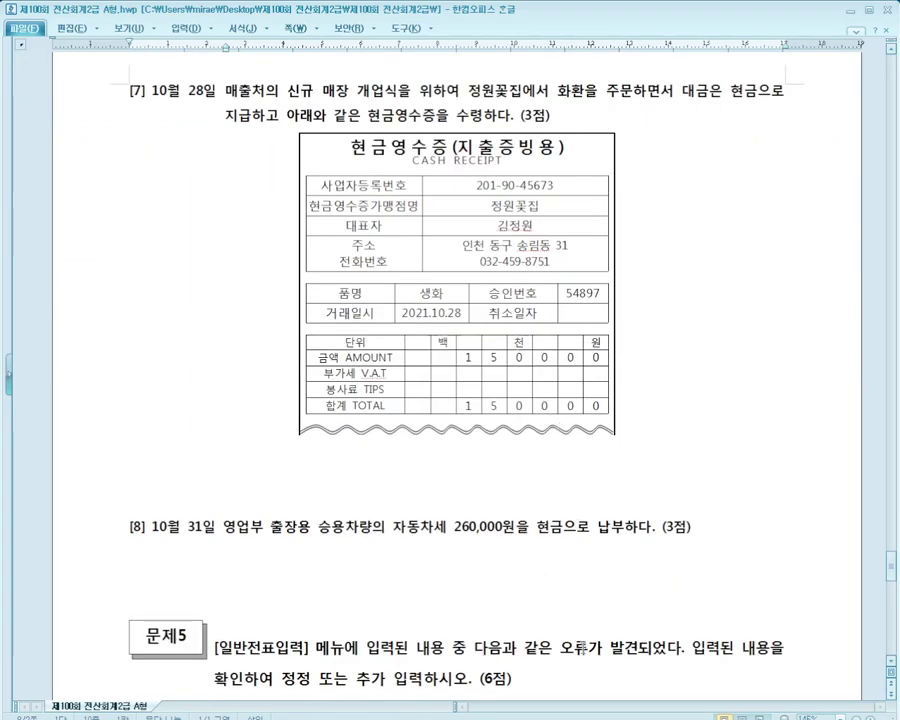
{"action": "key", "text": "alt+Tab"}
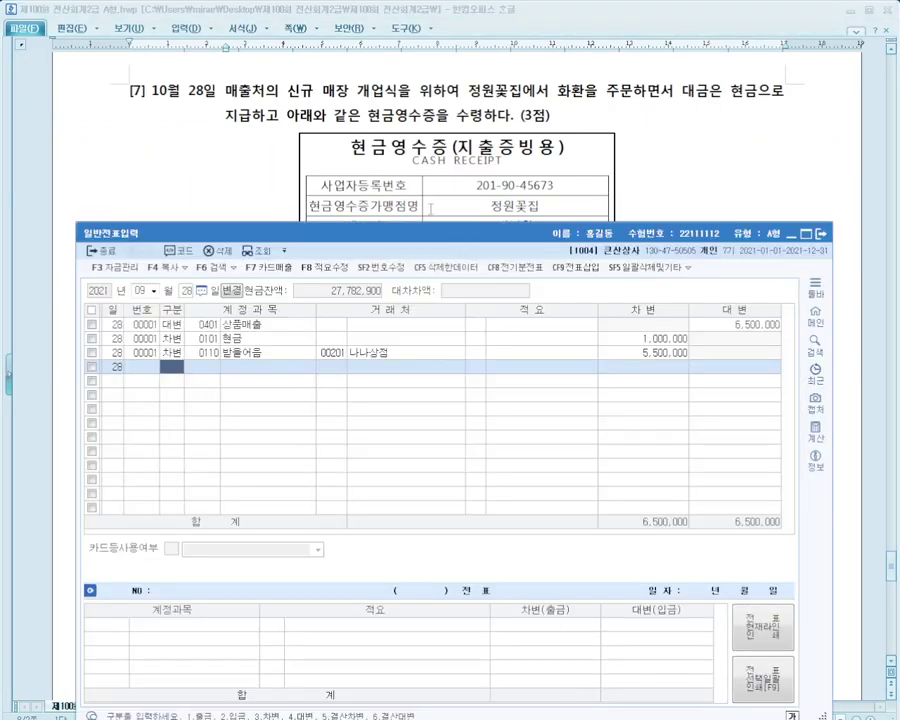
{"action": "left_click_drag", "start_coordinate": [444, 234], "coordinate": [459, 433]}
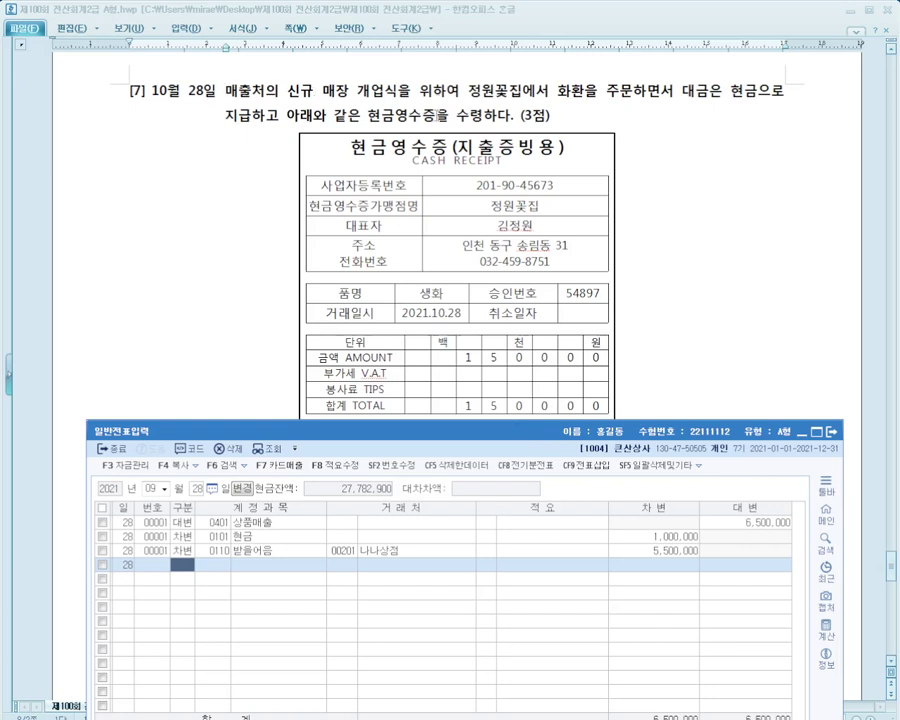
{"action": "left_click_drag", "start_coordinate": [470, 449], "coordinate": [481, 246]}
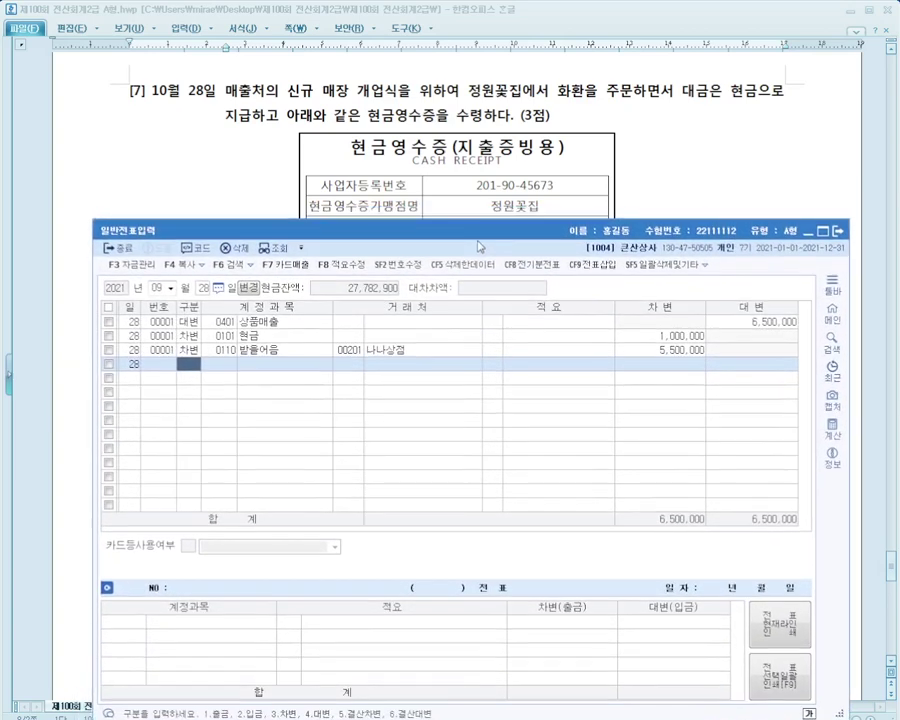
Enter a 출금 line for 0813 접대비, partner 정원꽃집, amount 150,000
{"action": "type", "text": "1"}
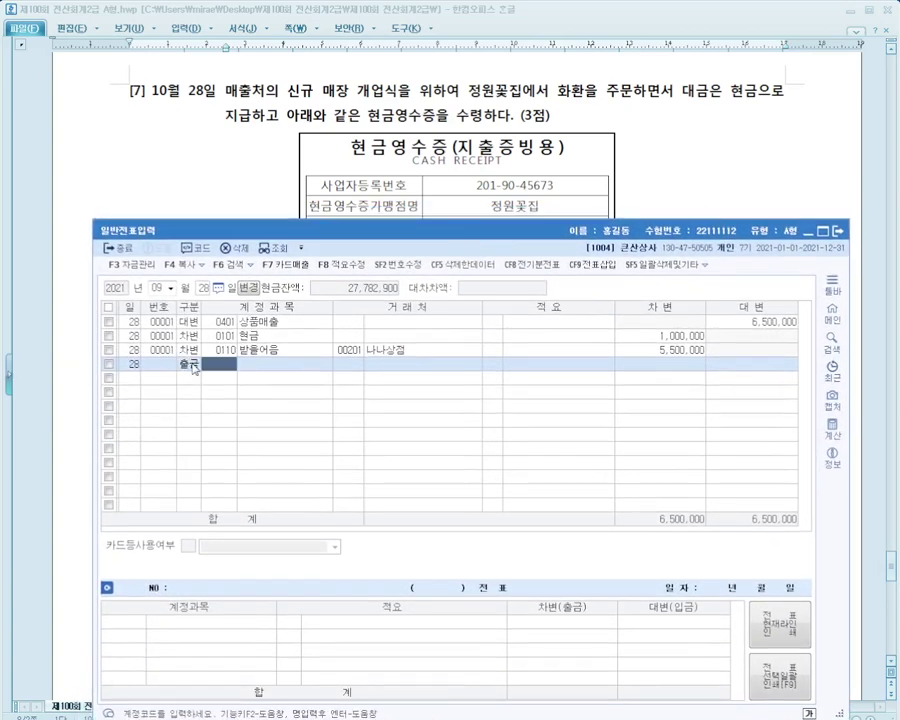
{"action": "type", "text": "접대"}
{"action": "key", "text": "Return"}
{"action": "key", "text": "Down"}
{"action": "key", "text": "Down"}
{"action": "key", "text": "Down"}
{"action": "key", "text": "Down"}
{"action": "key", "text": "Down"}
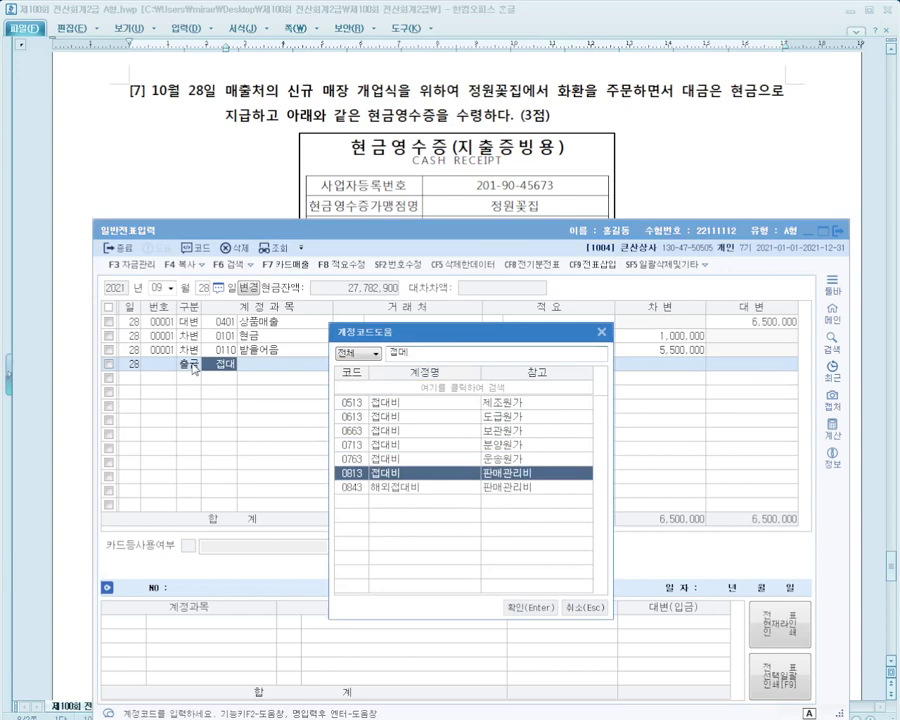
{"action": "key", "text": "Return"}
{"action": "key", "text": "Return"}
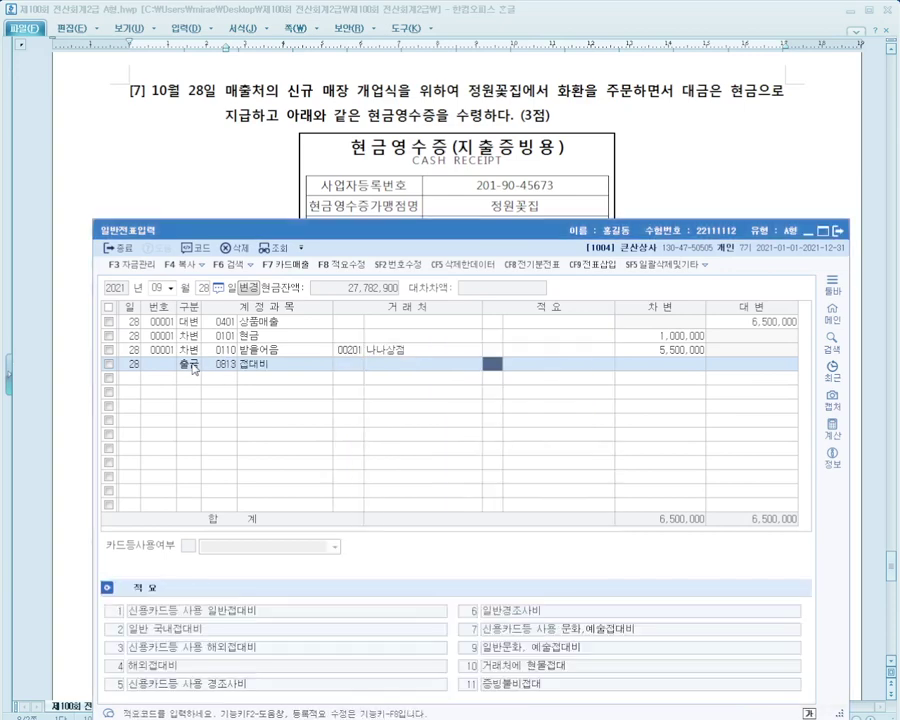
{"action": "key", "text": "Return"}
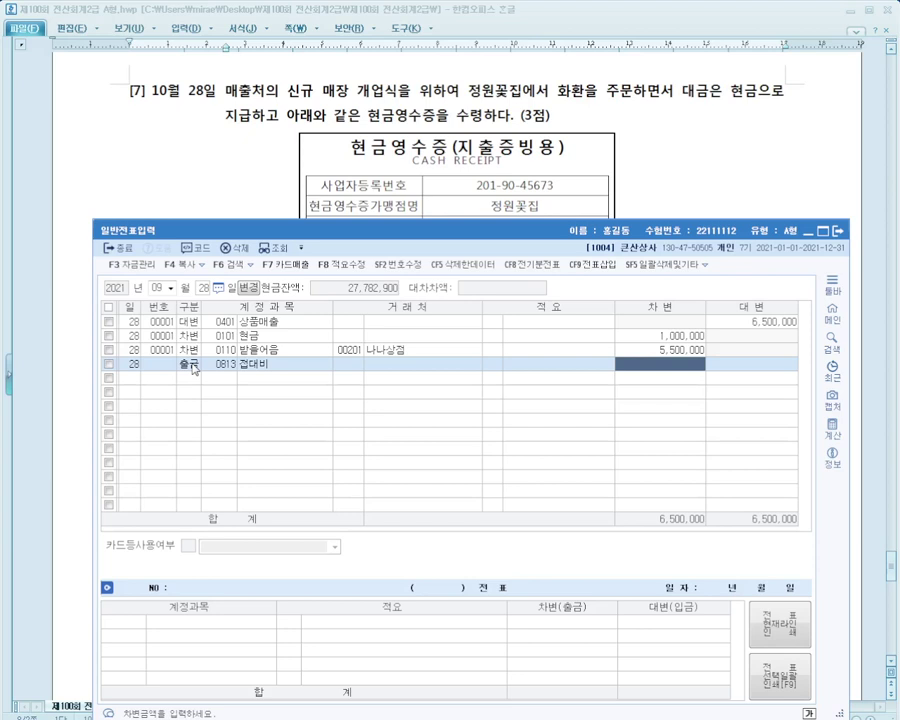
{"action": "key", "text": "Left"}
{"action": "key", "text": "Left"}
{"action": "type", "text": "정"}
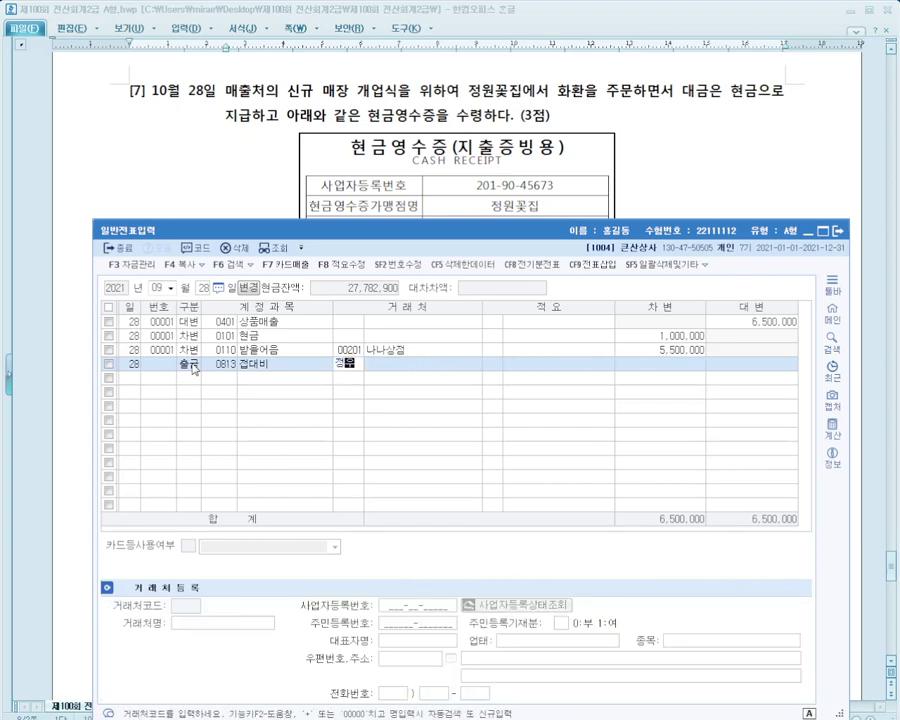
{"action": "type", "text": "원"}
{"action": "key", "text": "Return"}
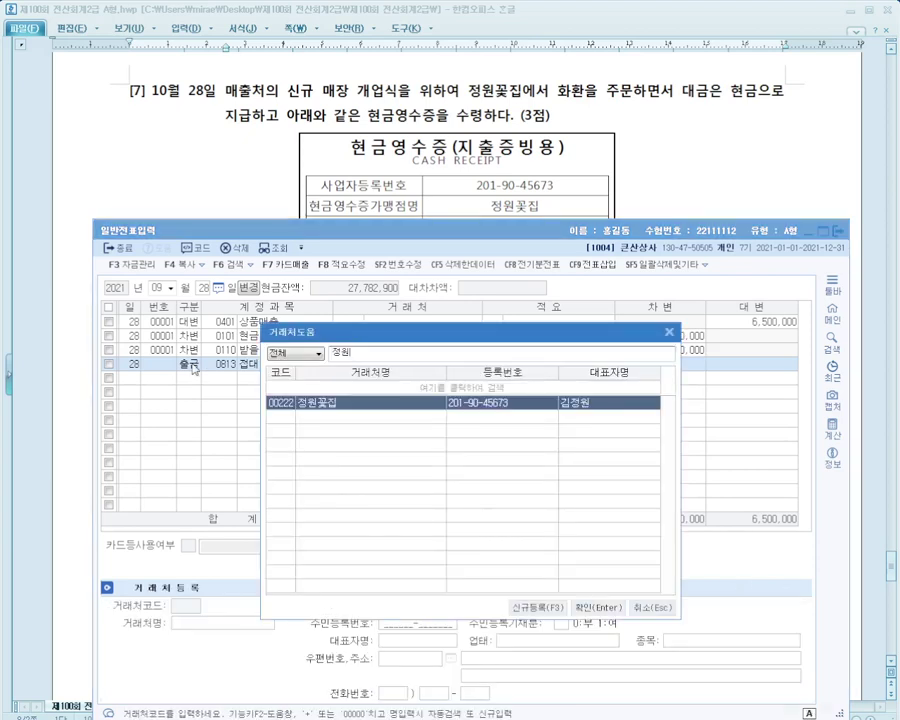
{"action": "key", "text": "Return"}
{"action": "key", "text": "Return"}
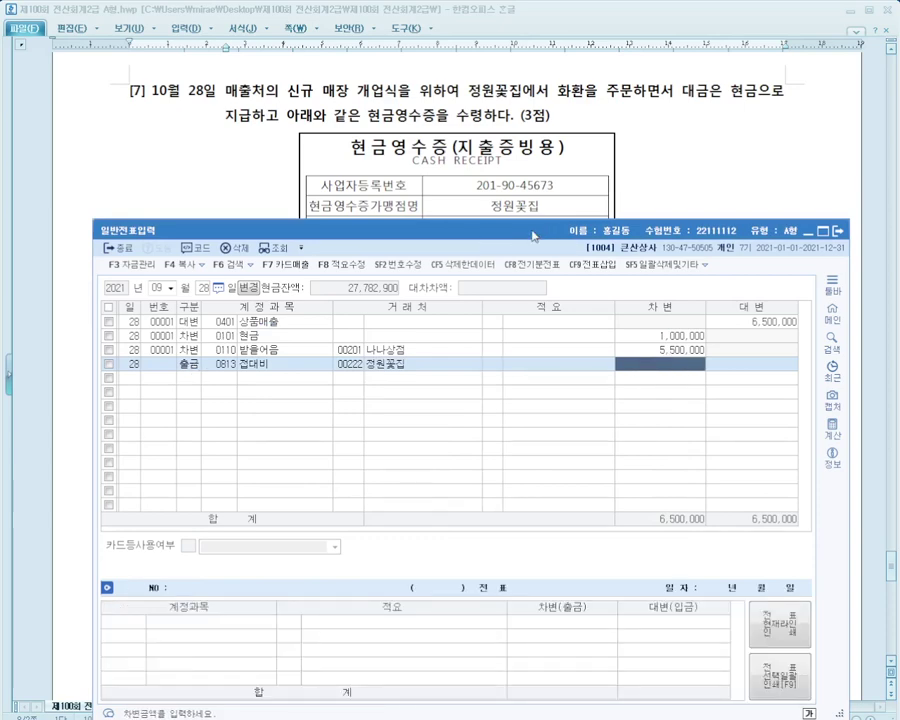
{"action": "left_click_drag", "start_coordinate": [533, 236], "coordinate": [527, 392]}
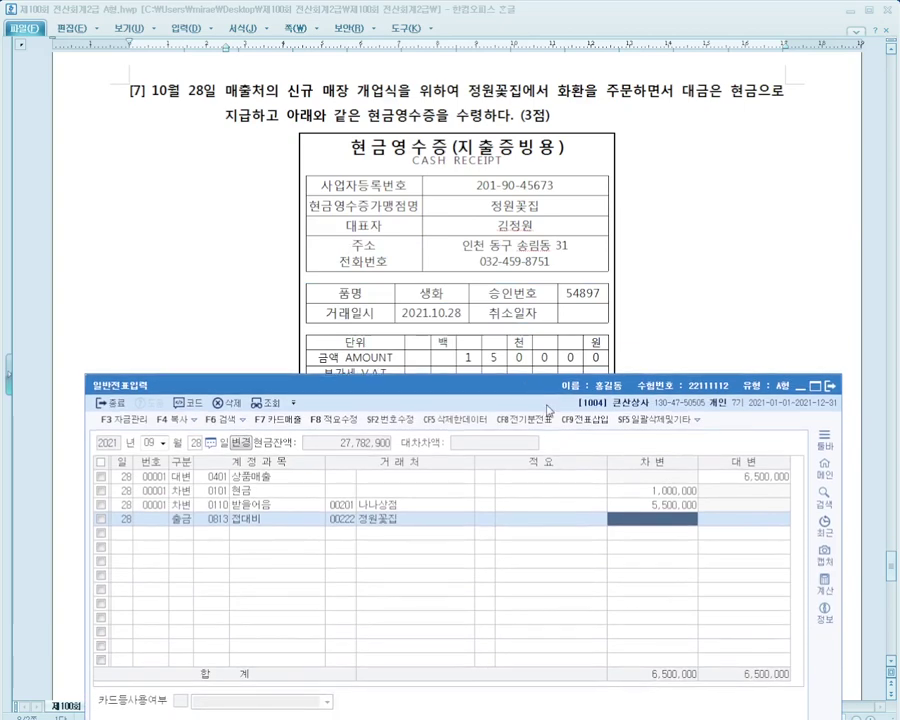
{"action": "type", "text": "150000"}
{"action": "key", "text": "Return"}
{"action": "key", "text": "Return"}
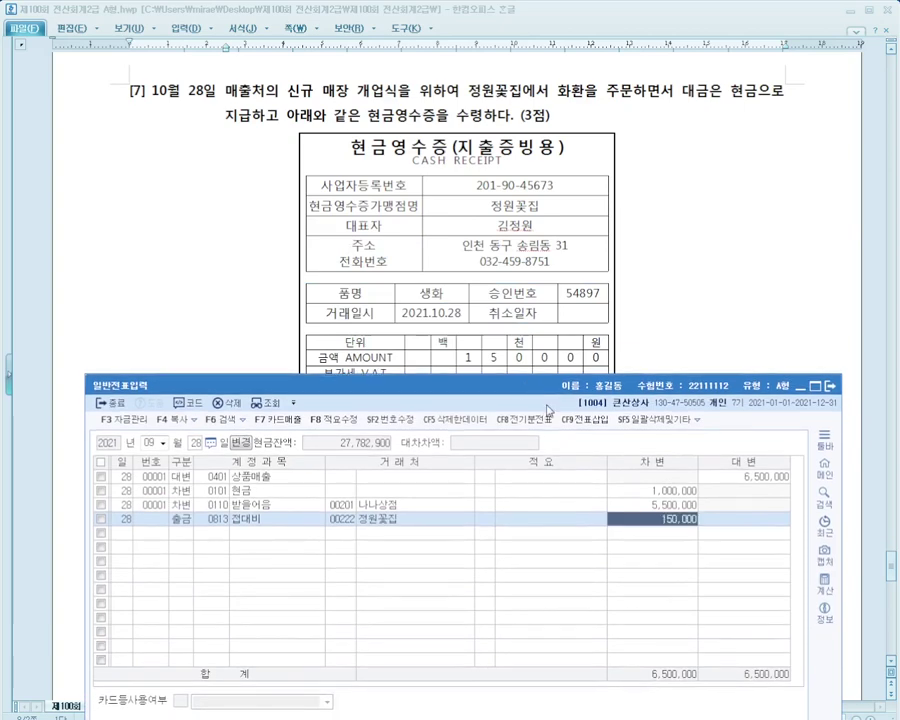
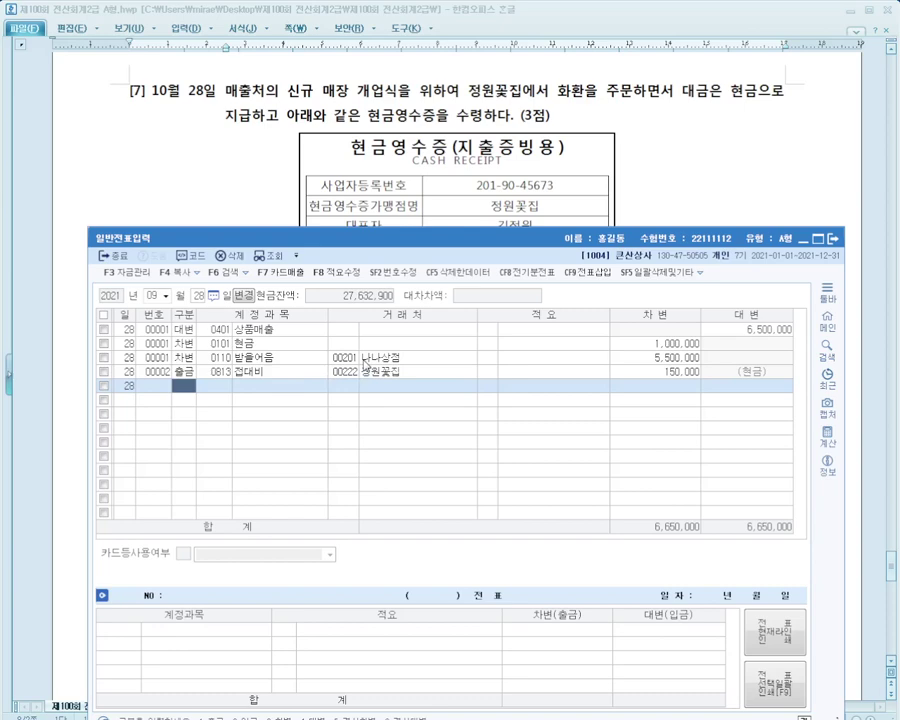
Scroll the exam to question [8] on the 260,000 vehicle tax and raise the journal window beneath it
{"action": "left_click", "coordinate": [672, 187]}
{"action": "scroll", "coordinate": [672, 187], "scroll_direction": "down", "scroll_amount": 3}
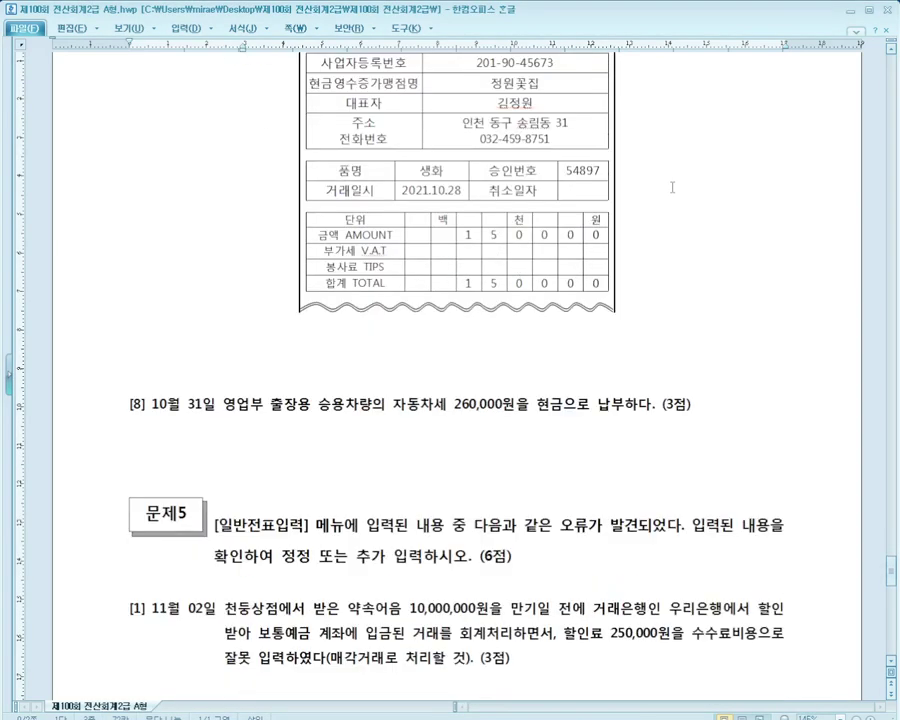
{"action": "scroll", "coordinate": [672, 187], "scroll_direction": "down", "scroll_amount": 5}
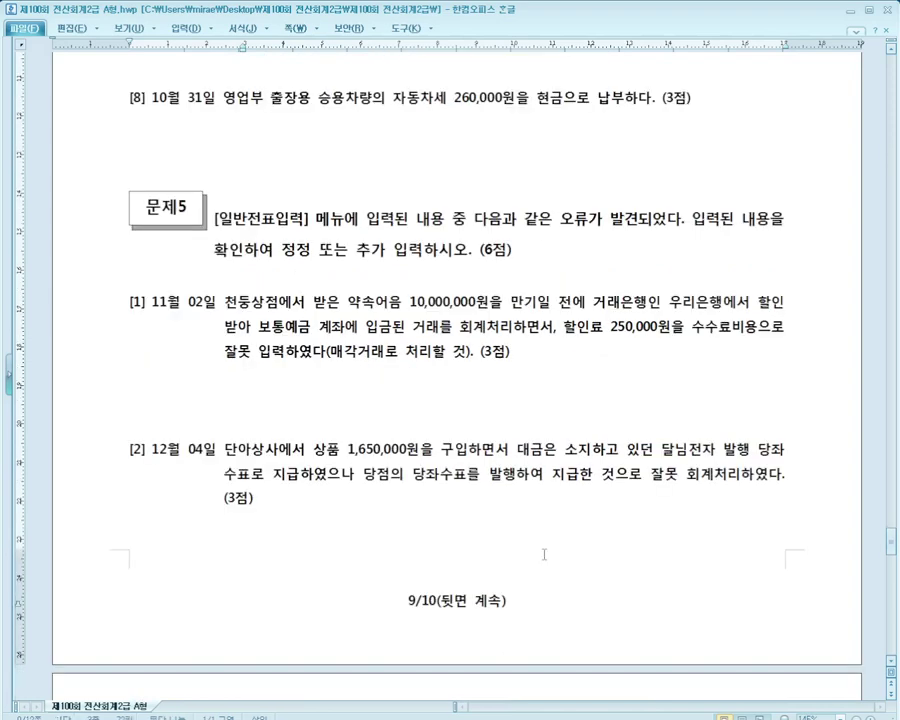
{"action": "key", "text": "alt+Tab"}
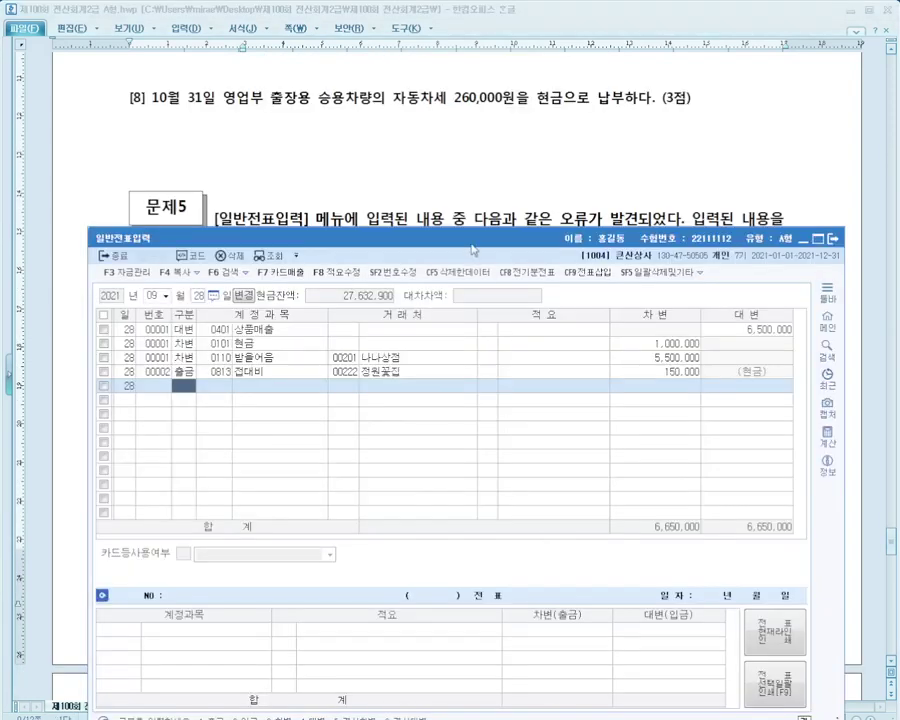
{"action": "left_click_drag", "start_coordinate": [473, 249], "coordinate": [485, 189]}
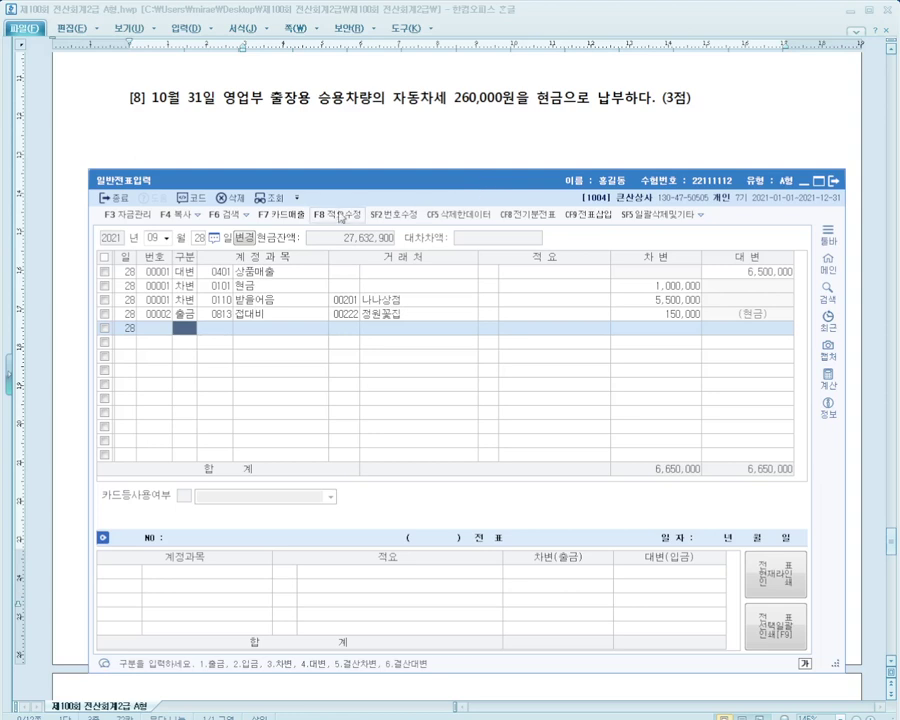
Set the voucher date to October 31
{"action": "left_click", "coordinate": [200, 238]}
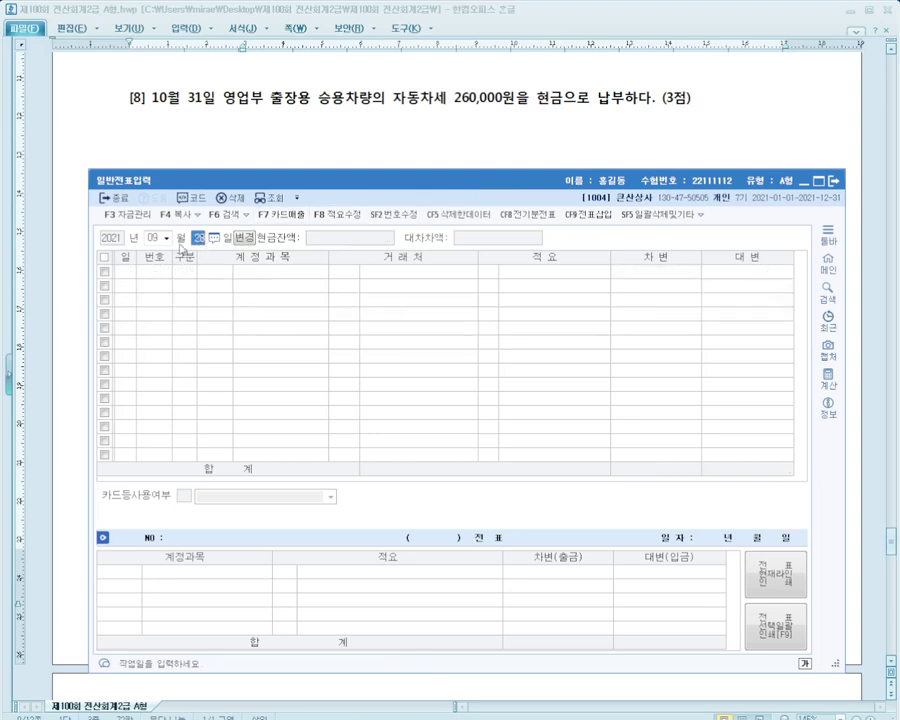
{"action": "left_click", "coordinate": [157, 238]}
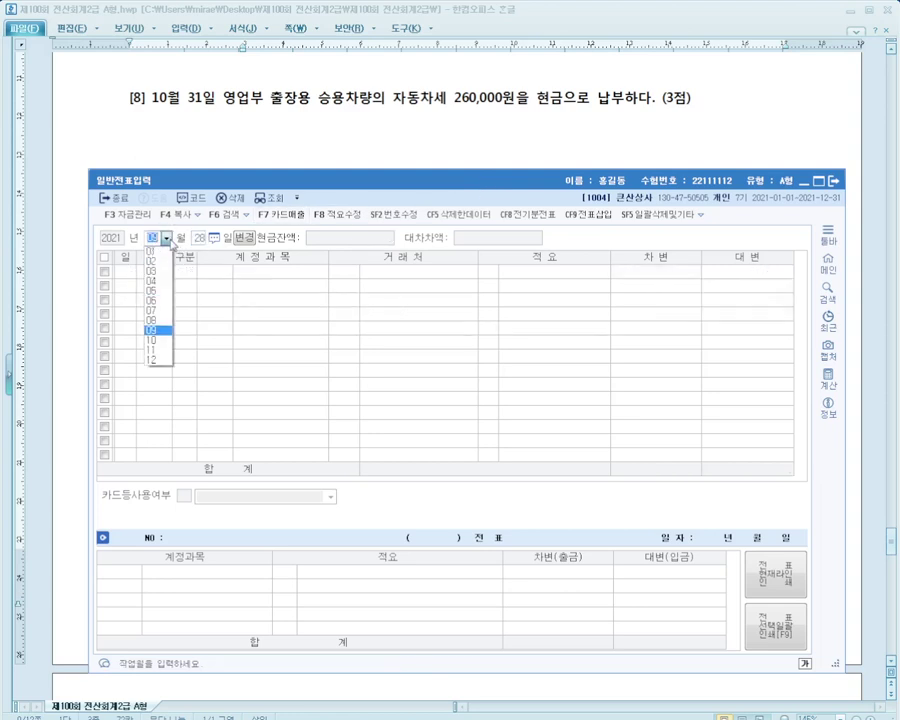
{"action": "left_click", "coordinate": [152, 340]}
{"action": "type", "text": "31"}
{"action": "key", "text": "Return"}
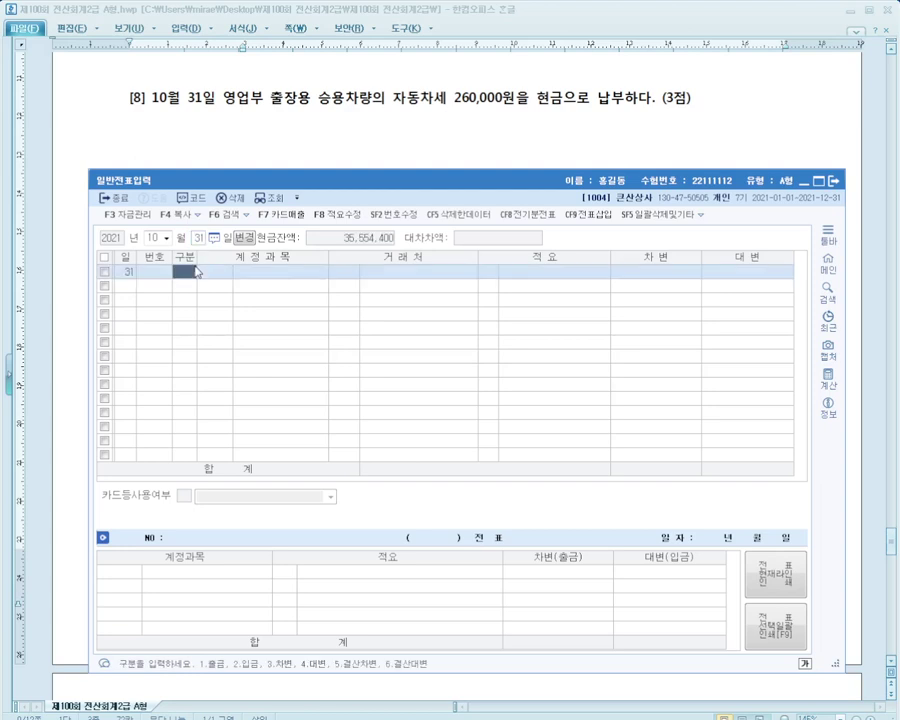
Enter a 출금 line for 0817 세금과공과 with 260,000
{"action": "type", "text": "1"}
{"action": "key", "text": "Return"}
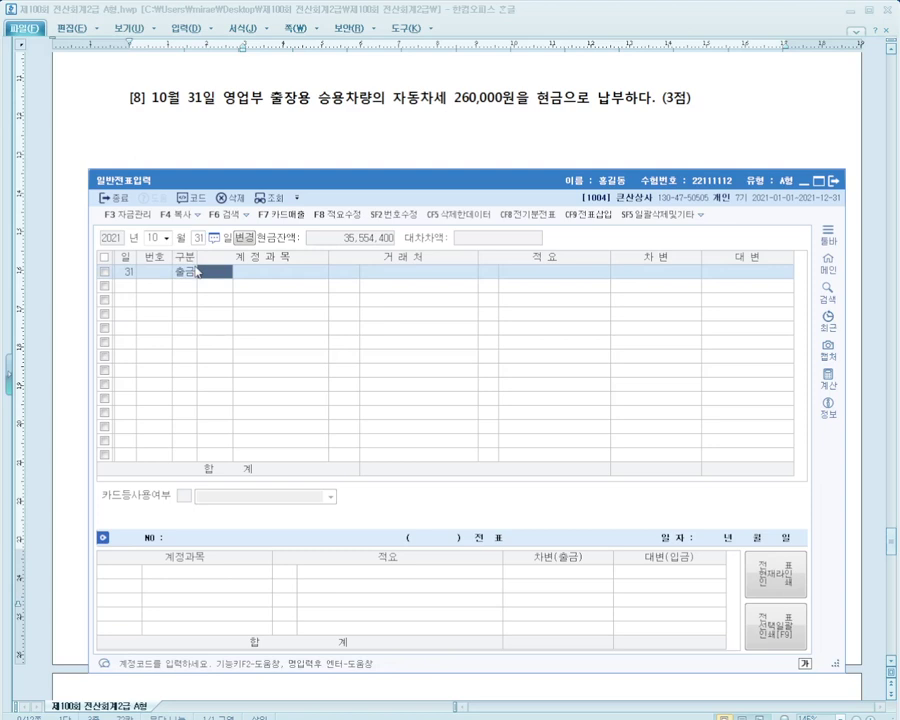
{"action": "type", "text": "세금"}
{"action": "key", "text": "Return"}
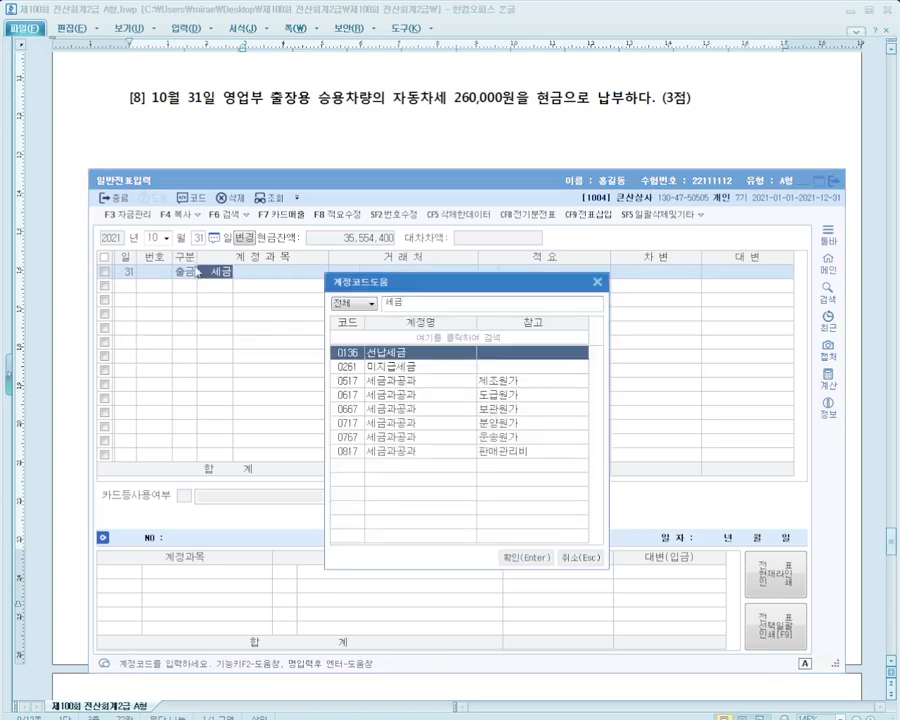
{"action": "key", "text": "Down"}
{"action": "key", "text": "Down"}
{"action": "key", "text": "Down"}
{"action": "key", "text": "Down"}
{"action": "key", "text": "Down"}
{"action": "key", "text": "Down"}
{"action": "key", "text": "Down"}
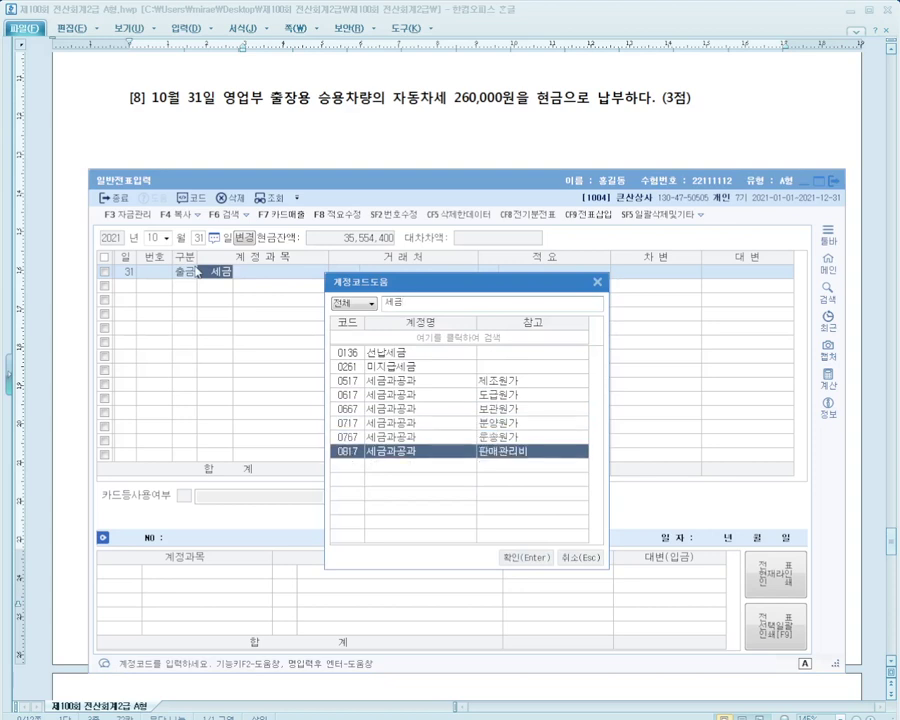
{"action": "key", "text": "Return"}
{"action": "key", "text": "Return"}
{"action": "key", "text": "Return"}
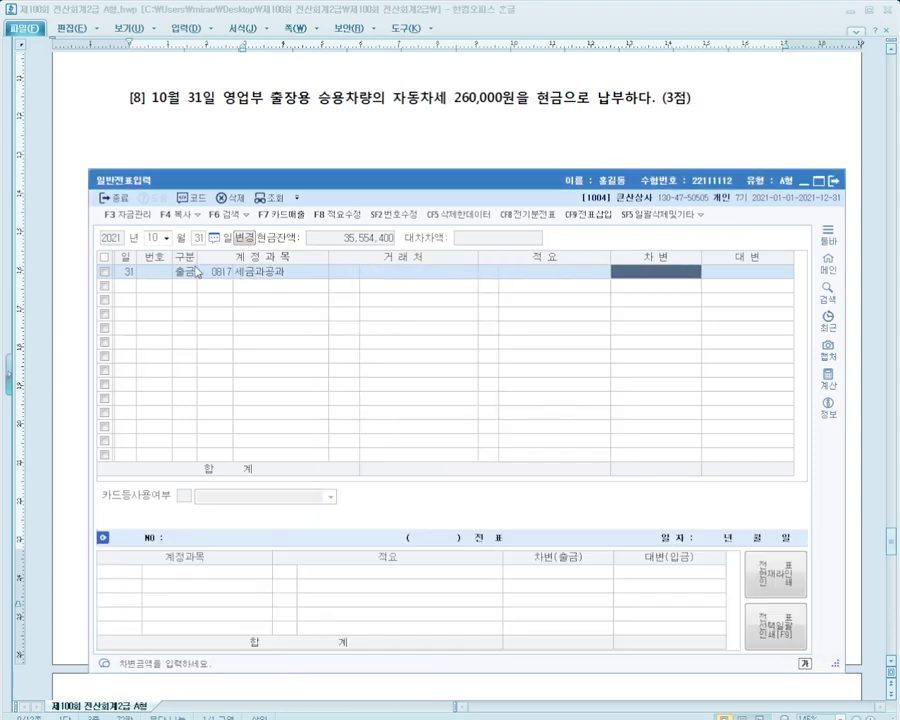
{"action": "type", "text": "2600000"}
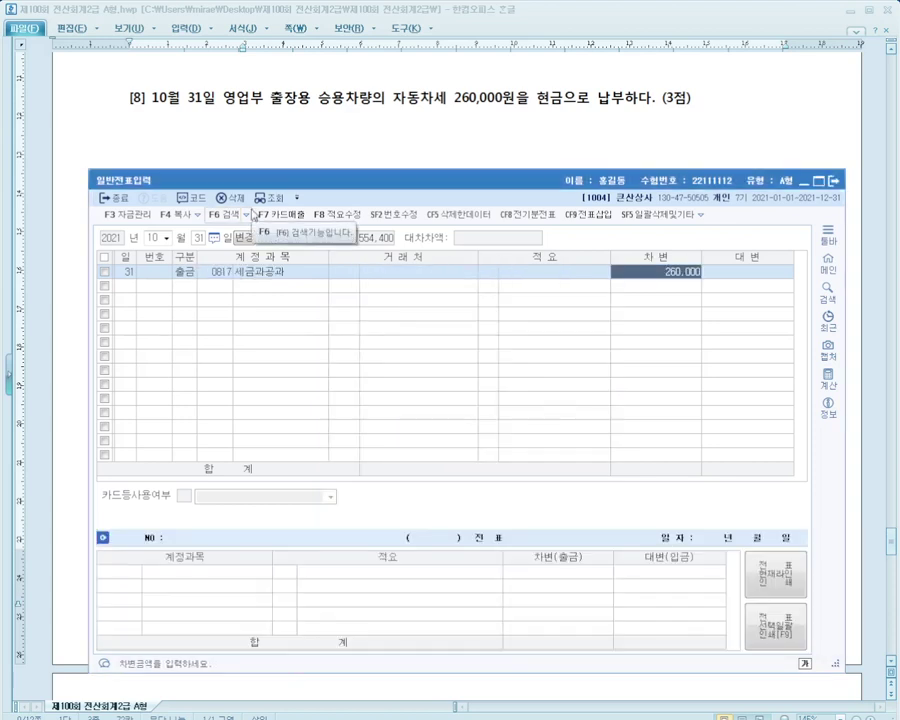
{"action": "key", "text": "Return"}
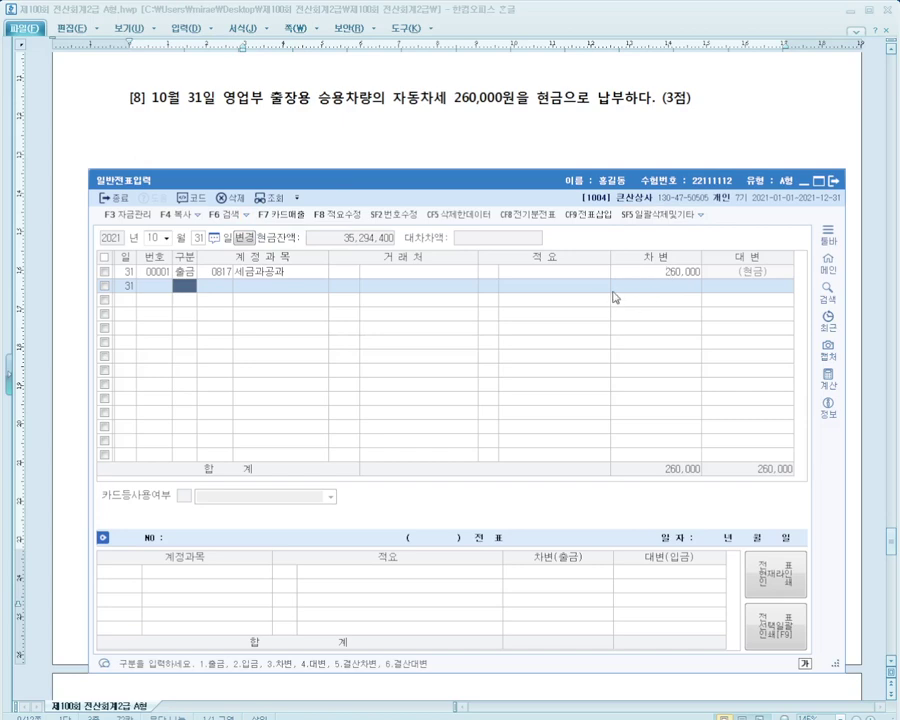
Scroll the exam to correction question [1] on the 10,000,000 note discount and reposition the journal window
{"action": "left_click", "coordinate": [420, 143]}
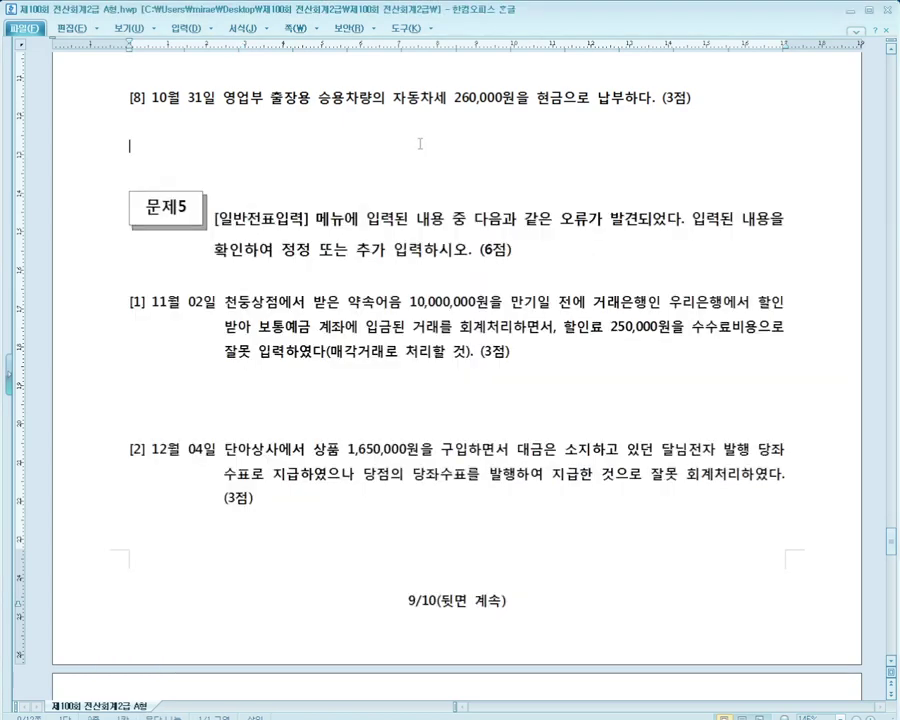
{"action": "scroll", "coordinate": [420, 143], "scroll_direction": "down", "scroll_amount": 3}
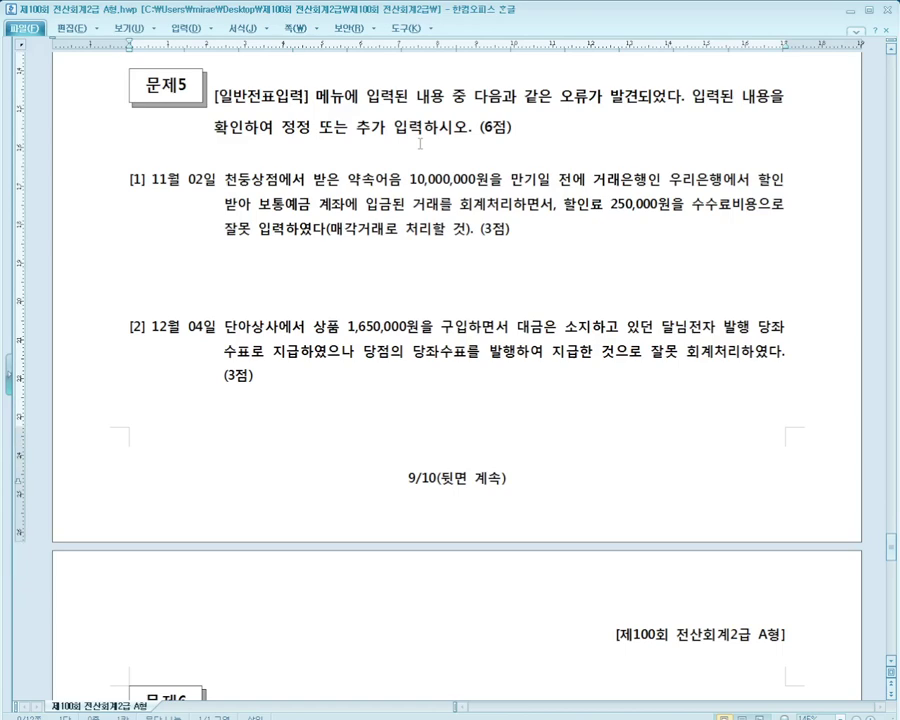
{"action": "scroll", "coordinate": [420, 143], "scroll_direction": "down", "scroll_amount": 2}
{"action": "scroll", "coordinate": [420, 143], "scroll_direction": "up", "scroll_amount": 2}
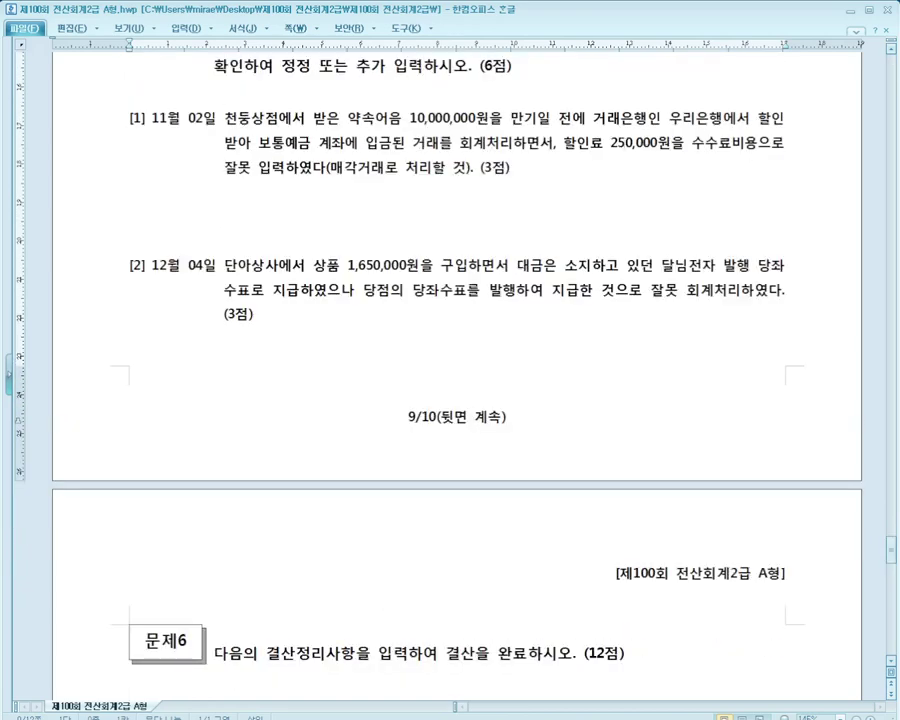
{"action": "left_click", "coordinate": [889, 662]}
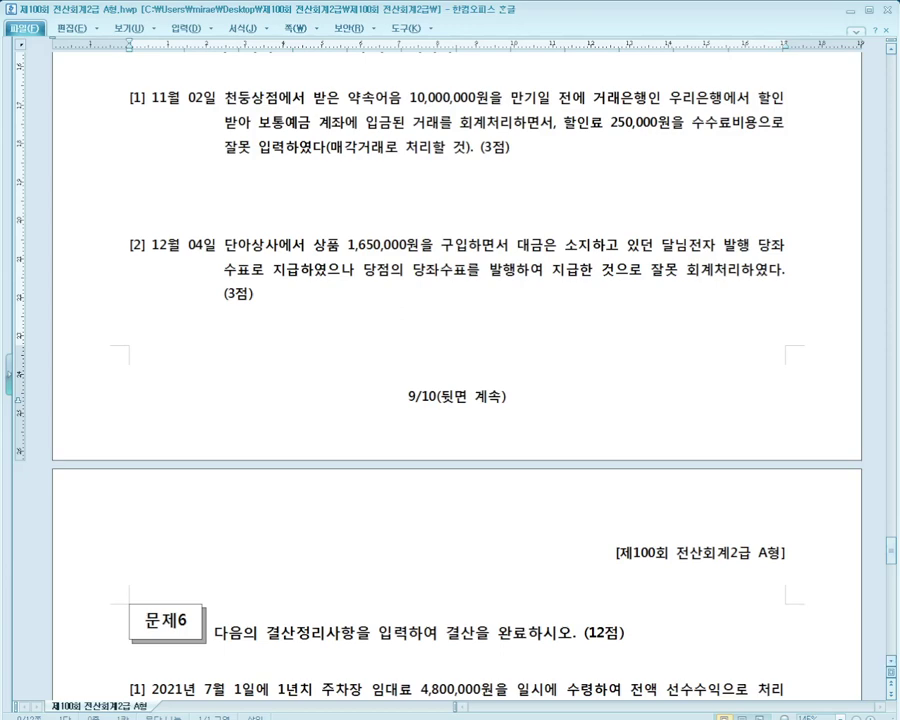
{"action": "key", "text": "alt+Tab"}
{"action": "left_click_drag", "start_coordinate": [421, 186], "coordinate": [401, 188]}
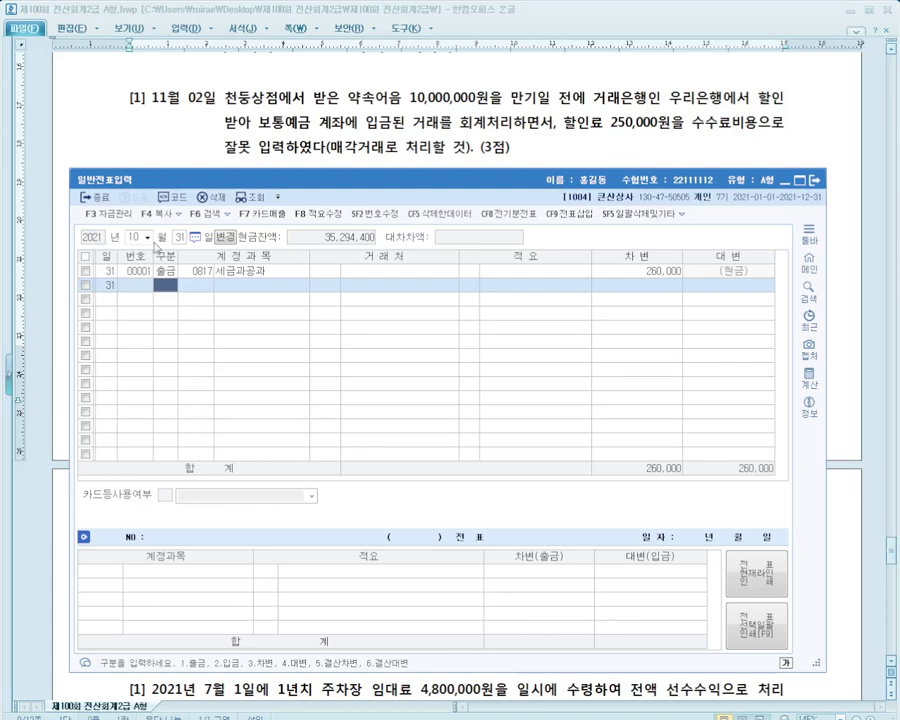
Load the November 2 voucher and check its 천둥상점 10,000,000 note row
{"action": "left_click", "coordinate": [147, 238]}
{"action": "key", "text": "Down"}
{"action": "key", "text": "Return"}
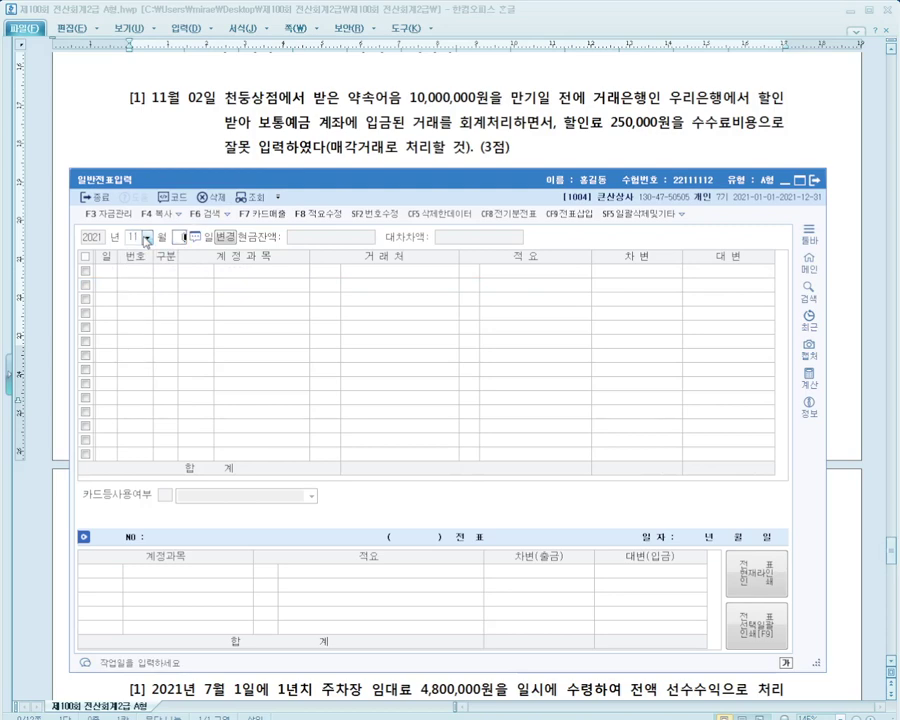
{"action": "type", "text": "2"}
{"action": "key", "text": "Return"}
{"action": "left_click", "coordinate": [360, 271]}
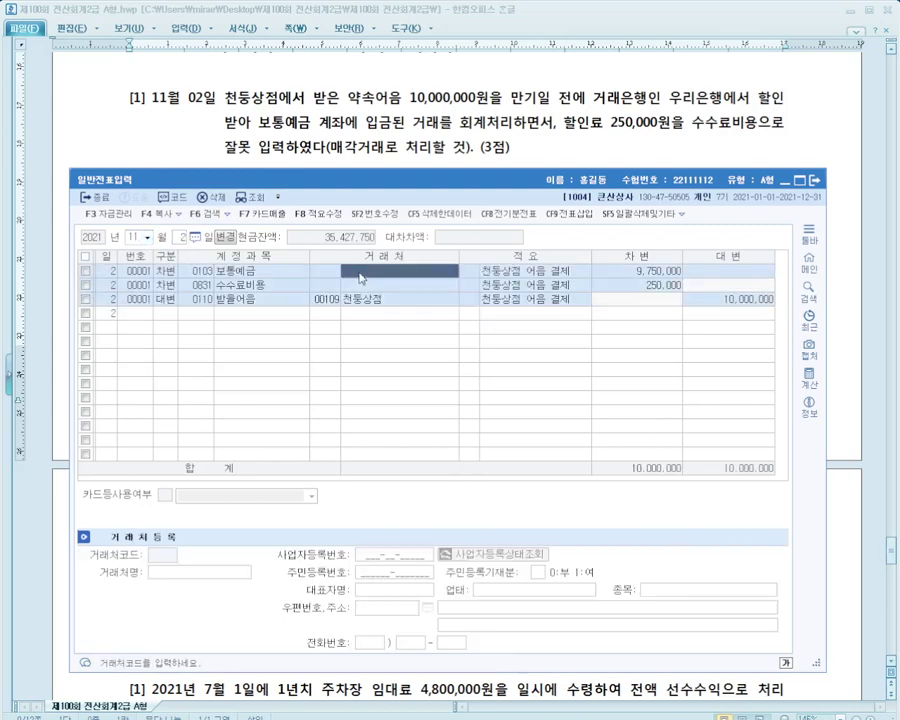
{"action": "left_click", "coordinate": [405, 299]}
{"action": "left_click", "coordinate": [722, 299]}
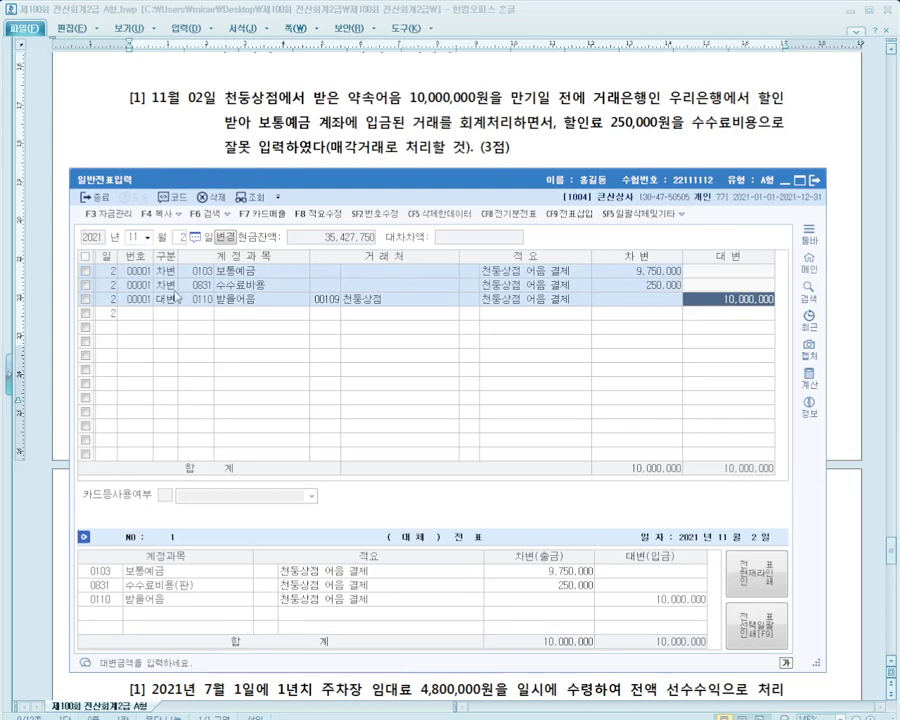
Mark the mistaken 수수료비용 row and the question's 250,000 discount-fee wording in red, then clear the marks
{"action": "left_click", "coordinate": [208, 286]}
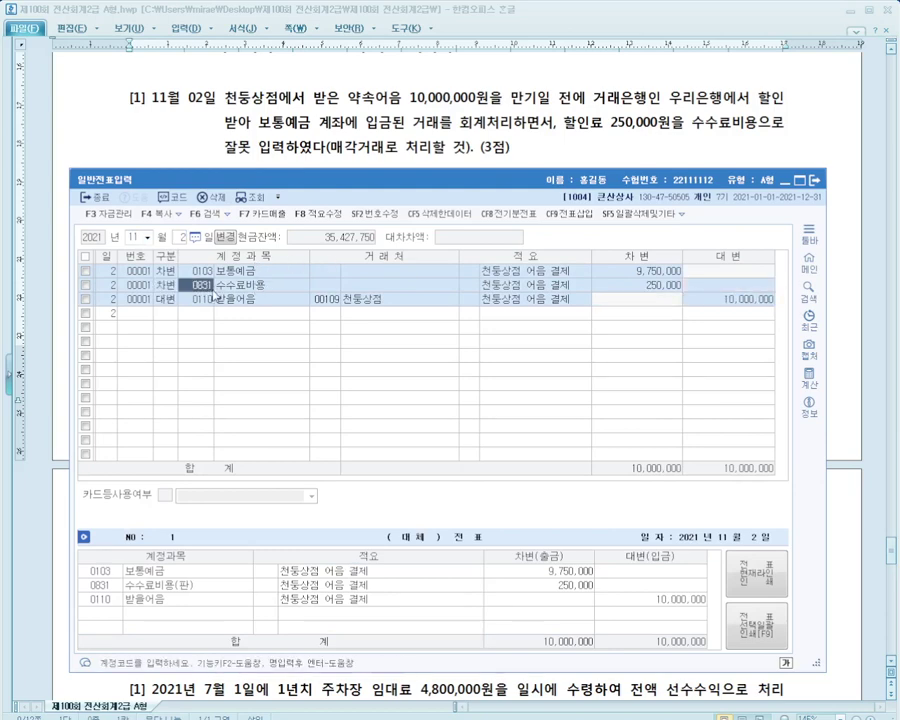
{"action": "left_click_drag", "start_coordinate": [95, 277], "coordinate": [306, 291]}
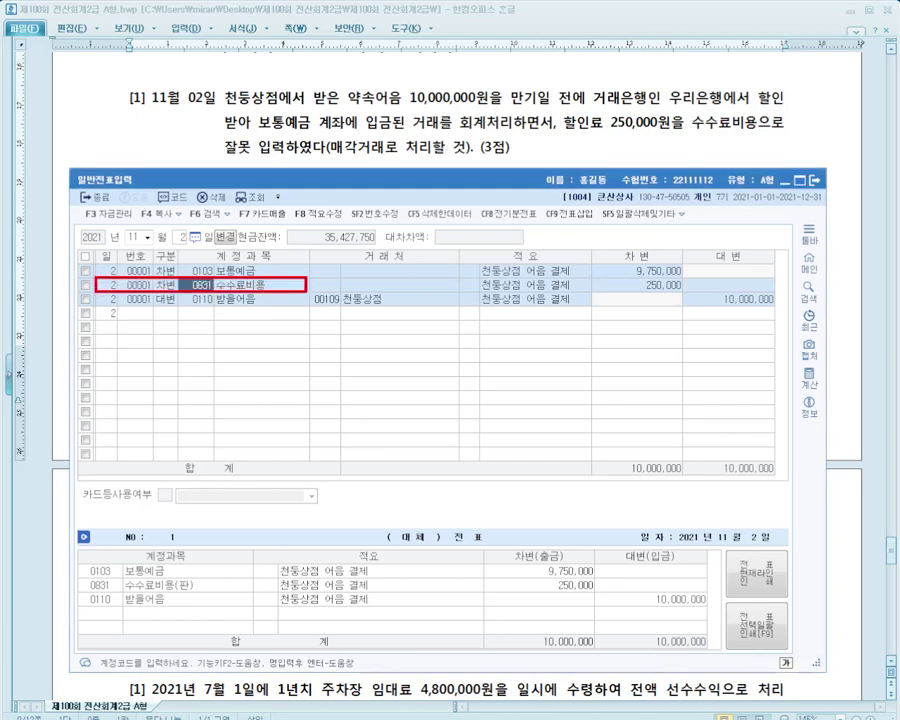
{"action": "left_click_drag", "start_coordinate": [749, 85], "coordinate": [793, 108]}
{"action": "mouse_move", "coordinate": [128, 62]}
{"action": "left_mouse_down"}
{"action": "mouse_move", "coordinate": [112, 120]}
{"action": "mouse_move", "coordinate": [88, 102]}
{"action": "mouse_move", "coordinate": [176, 66]}
{"action": "left_mouse_up"}
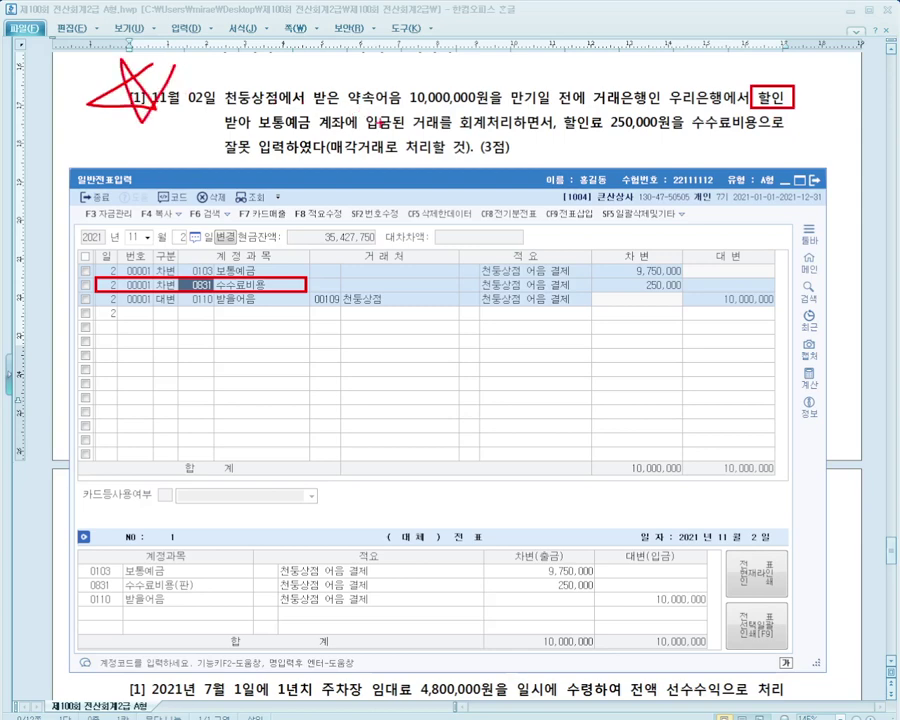
{"action": "left_click_drag", "start_coordinate": [566, 131], "coordinate": [738, 131]}
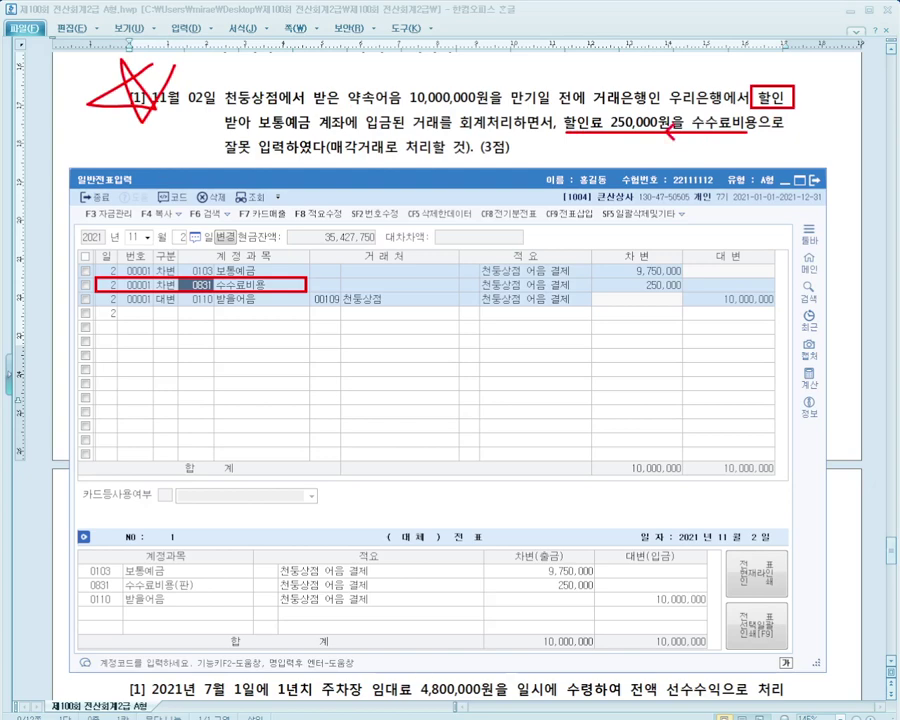
{"action": "left_click_drag", "start_coordinate": [665, 143], "coordinate": [312, 282]}
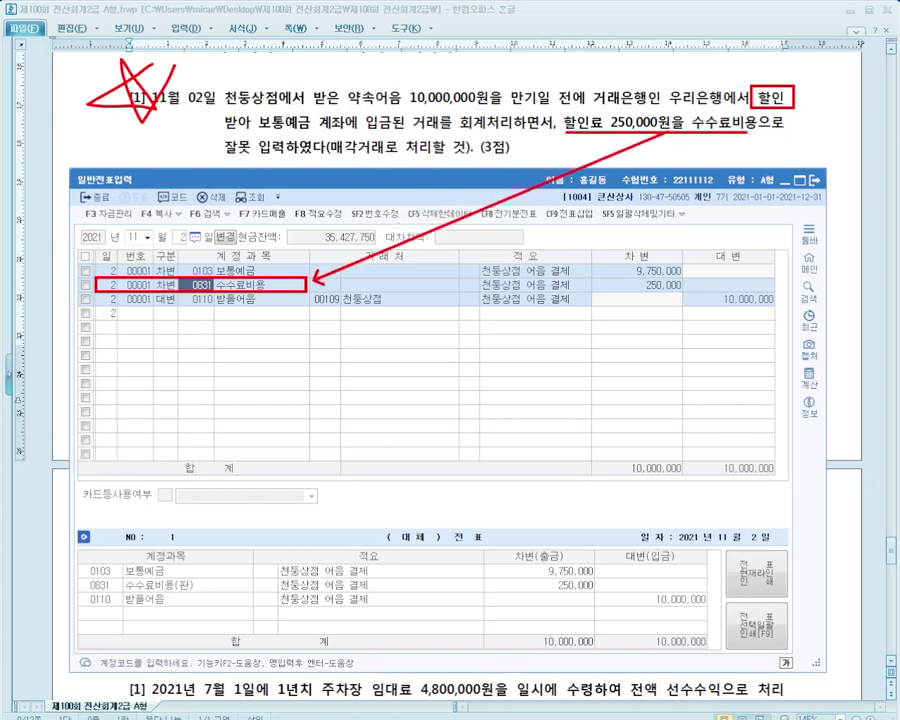
{"action": "mouse_move", "coordinate": [458, 261]}
{"action": "left_mouse_down"}
{"action": "mouse_move", "coordinate": [422, 282]}
{"action": "mouse_move", "coordinate": [436, 272]}
{"action": "left_mouse_up"}
{"action": "mouse_move", "coordinate": [526, 249]}
{"action": "left_mouse_down"}
{"action": "mouse_move", "coordinate": [515, 284]}
{"action": "mouse_move", "coordinate": [469, 309]}
{"action": "mouse_move", "coordinate": [465, 230]}
{"action": "left_mouse_up"}
{"action": "key", "text": "Escape"}
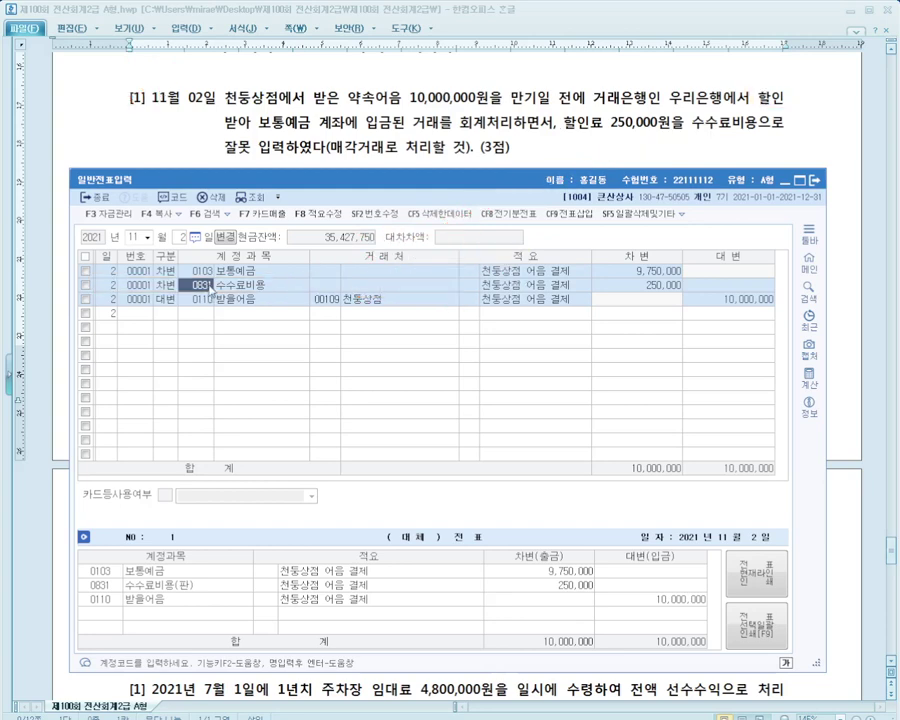
Replace the 250,000 line's account with 0956 매출채권처분손실
{"action": "type", "text": "매출"}
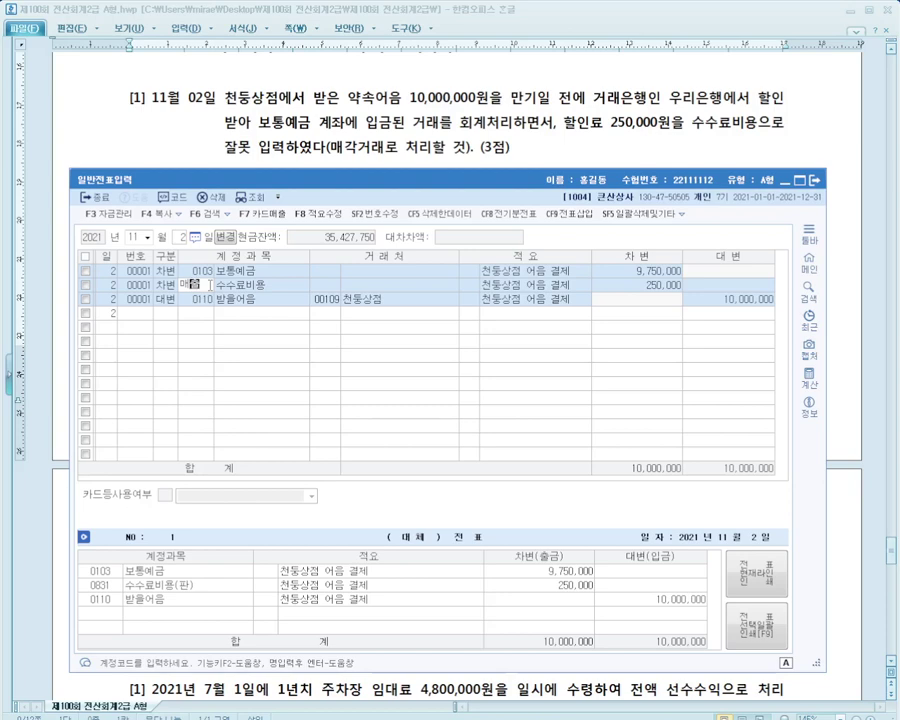
{"action": "type", "text": "채"}
{"action": "key", "text": "Return"}
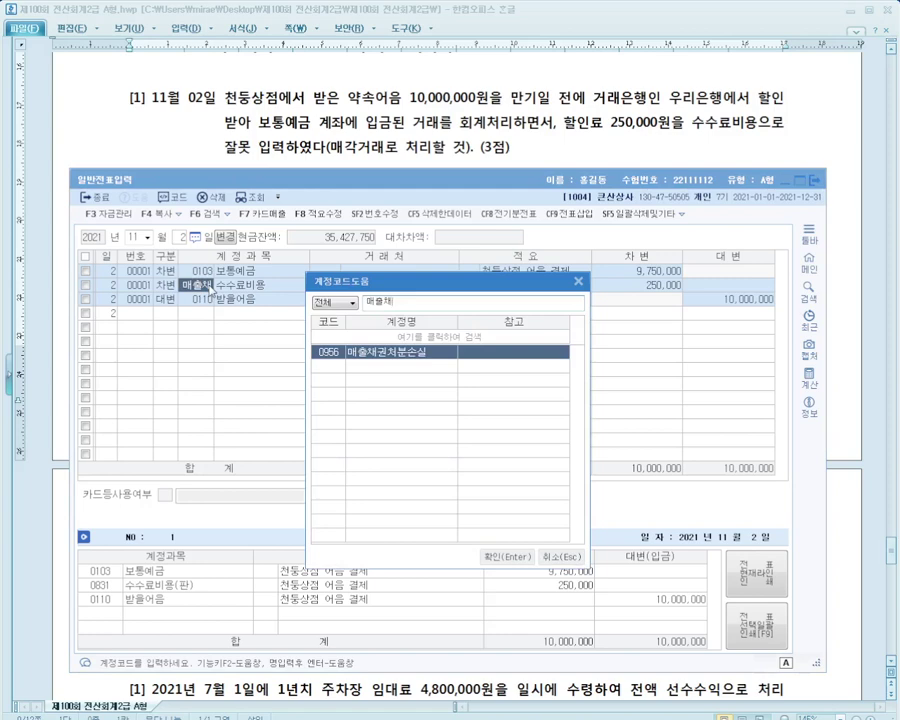
{"action": "key", "text": "Return"}
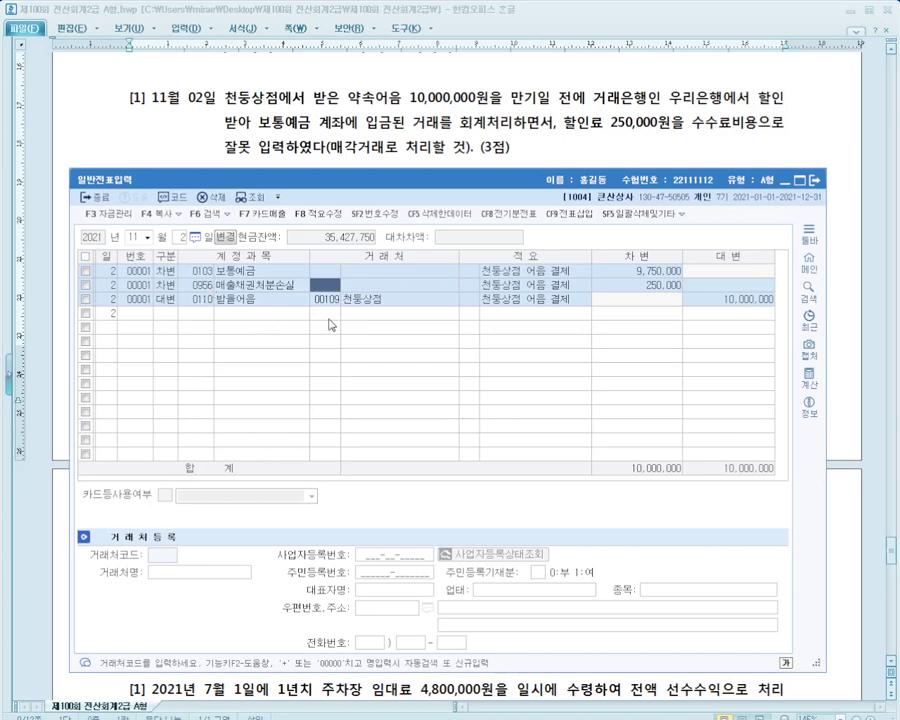
Scroll the exam to correction question [2] on the December 4 purchase
{"action": "left_click", "coordinate": [530, 154]}
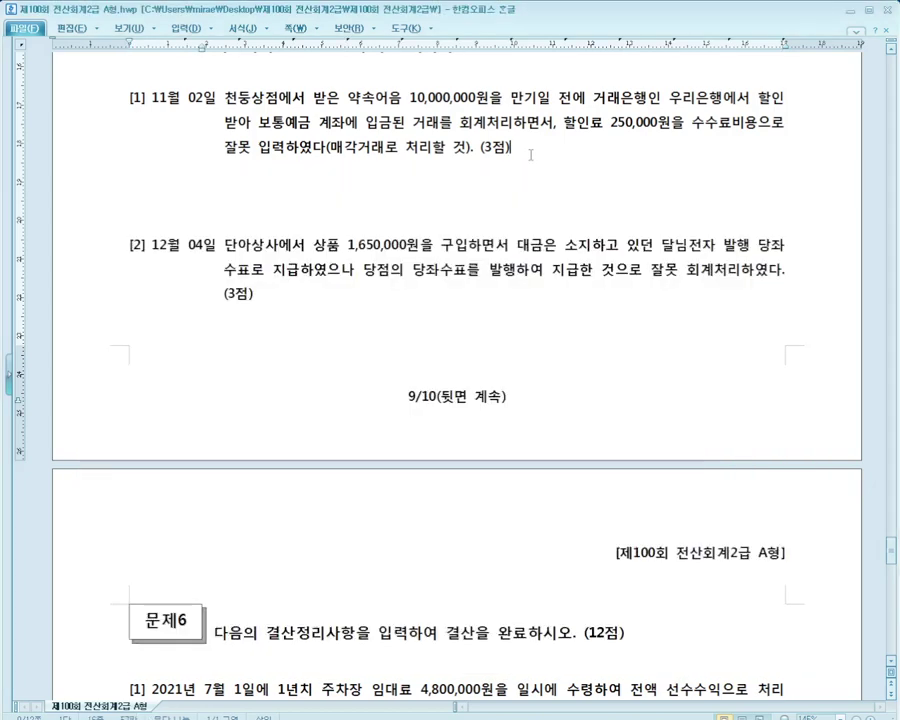
{"action": "scroll", "coordinate": [531, 155], "scroll_direction": "down", "scroll_amount": 1}
{"action": "scroll", "coordinate": [530, 155], "scroll_direction": "down", "scroll_amount": 1}
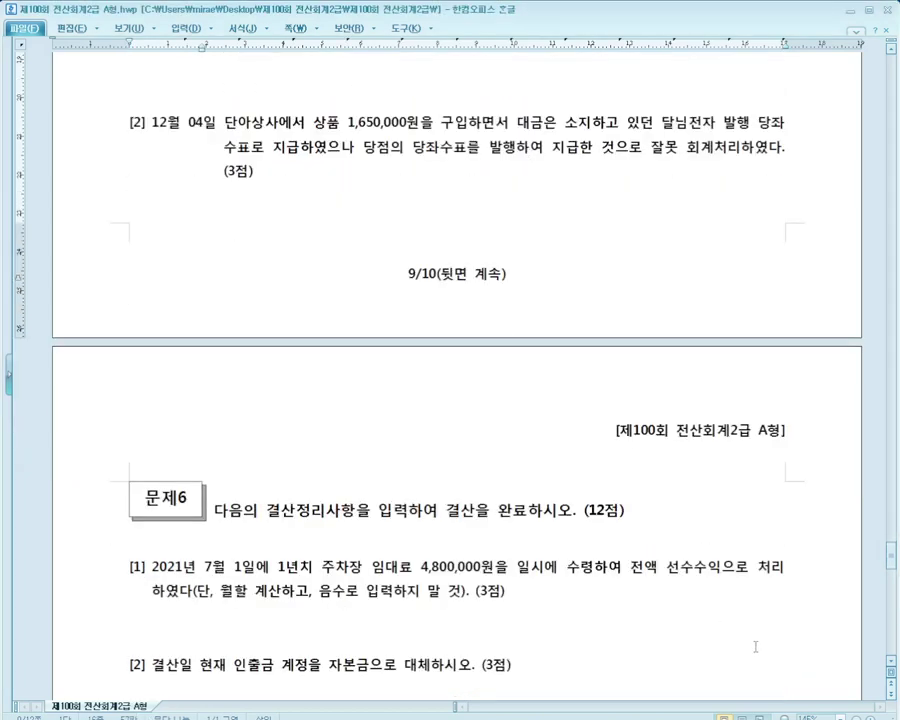
{"action": "scroll", "coordinate": [700, 670], "scroll_direction": "down", "scroll_amount": 1}
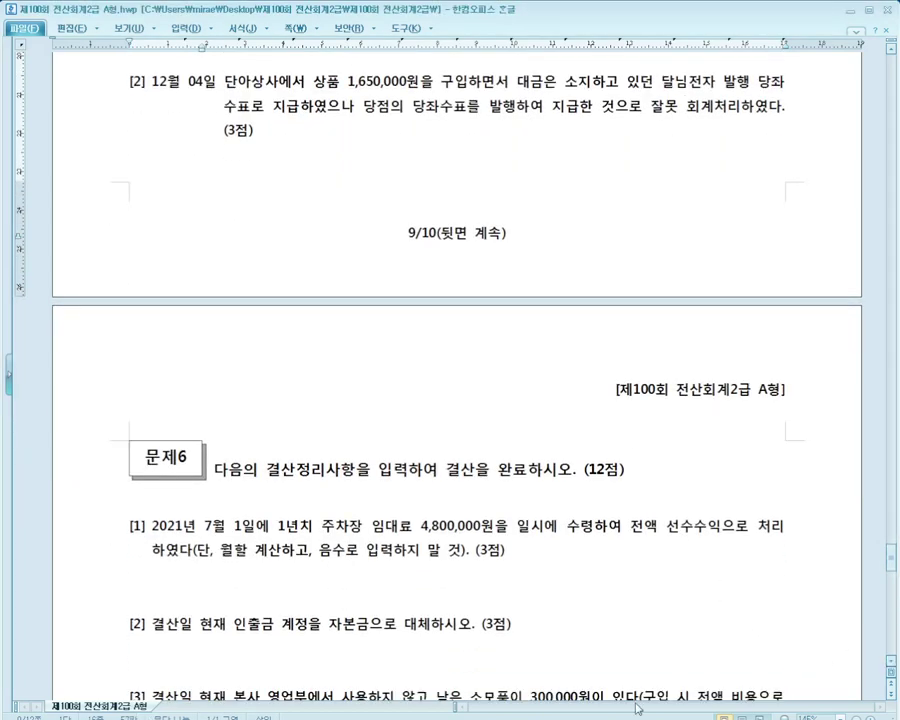
{"action": "key", "text": "alt+Tab"}
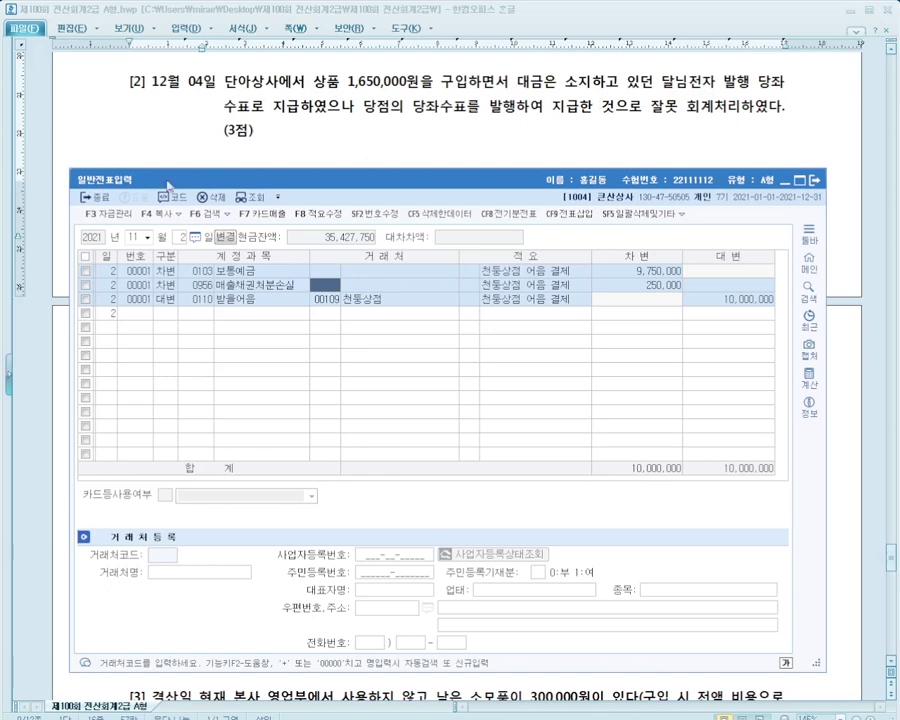
Load the December 4 voucher and go to its credit line's account code
{"action": "left_click", "coordinate": [141, 238]}
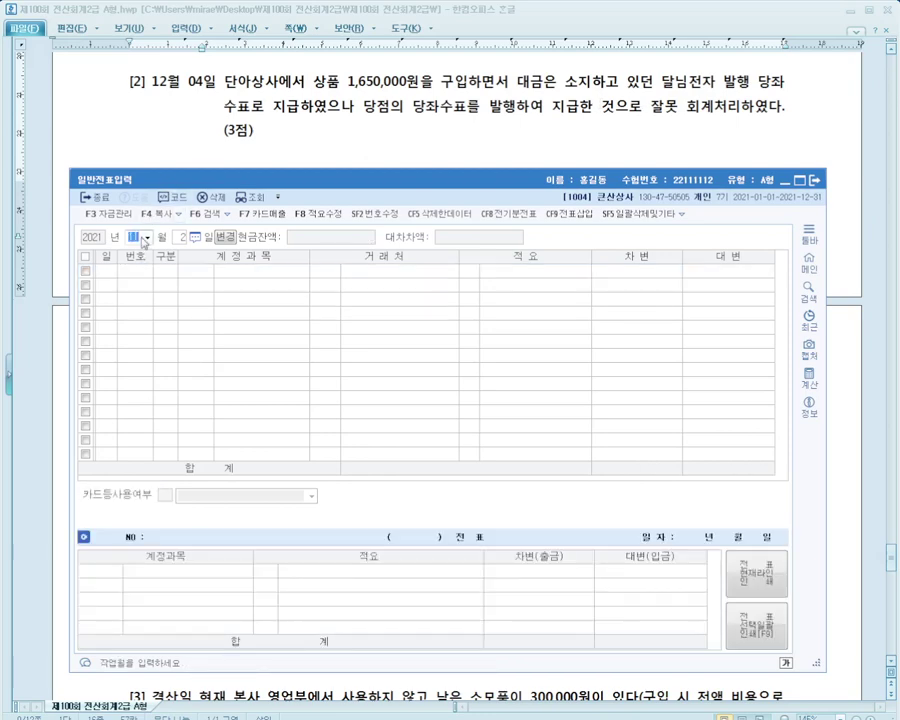
{"action": "type", "text": "12"}
{"action": "key", "text": "Return"}
{"action": "type", "text": "4"}
{"action": "key", "text": "Return"}
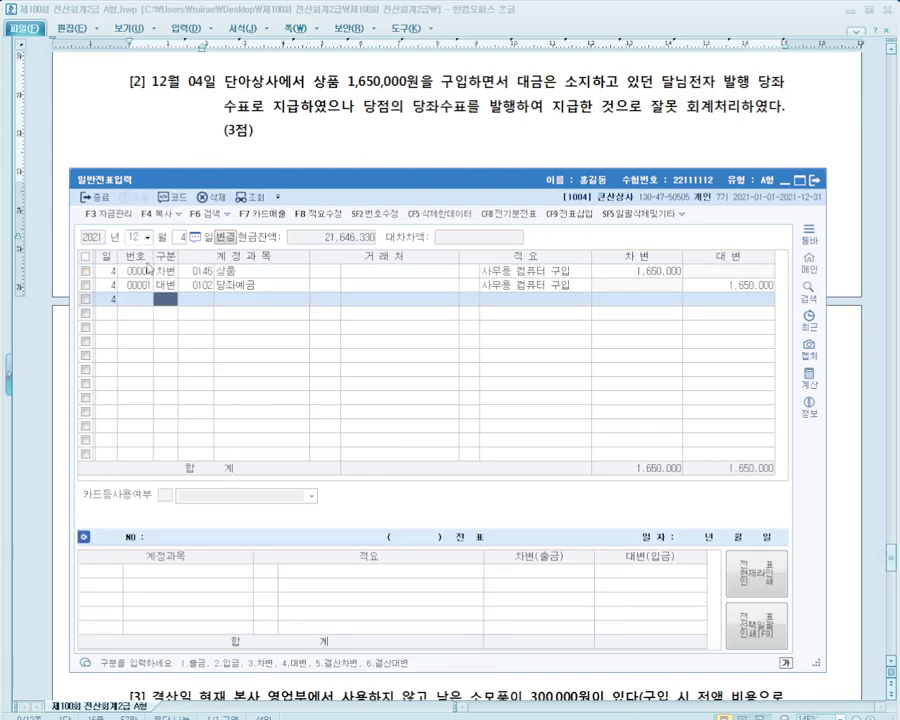
{"action": "left_click", "coordinate": [250, 272]}
{"action": "left_click", "coordinate": [252, 284]}
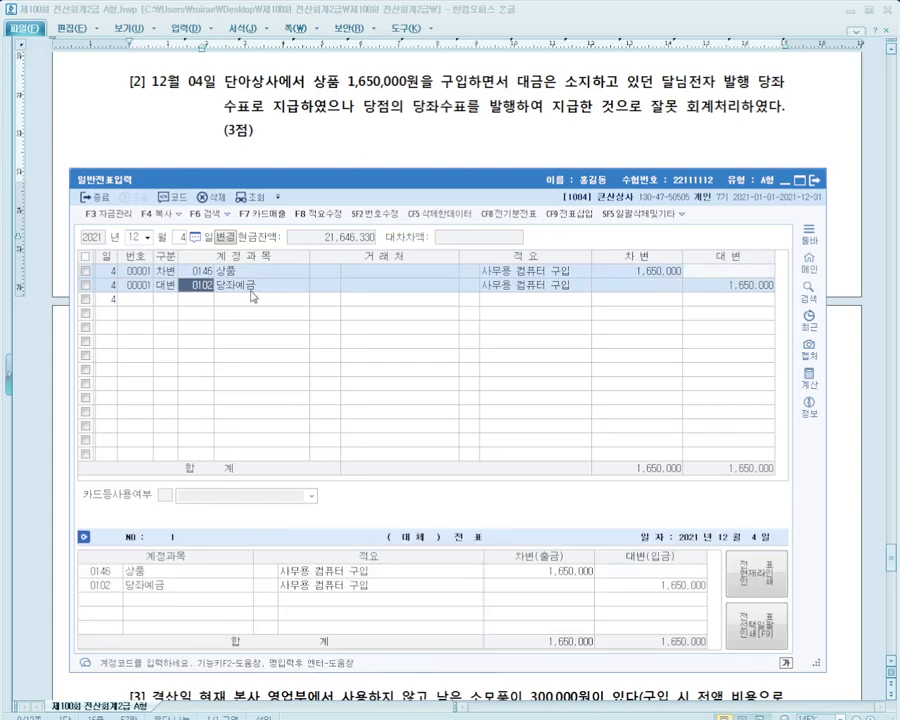
{"action": "key", "text": "Return"}
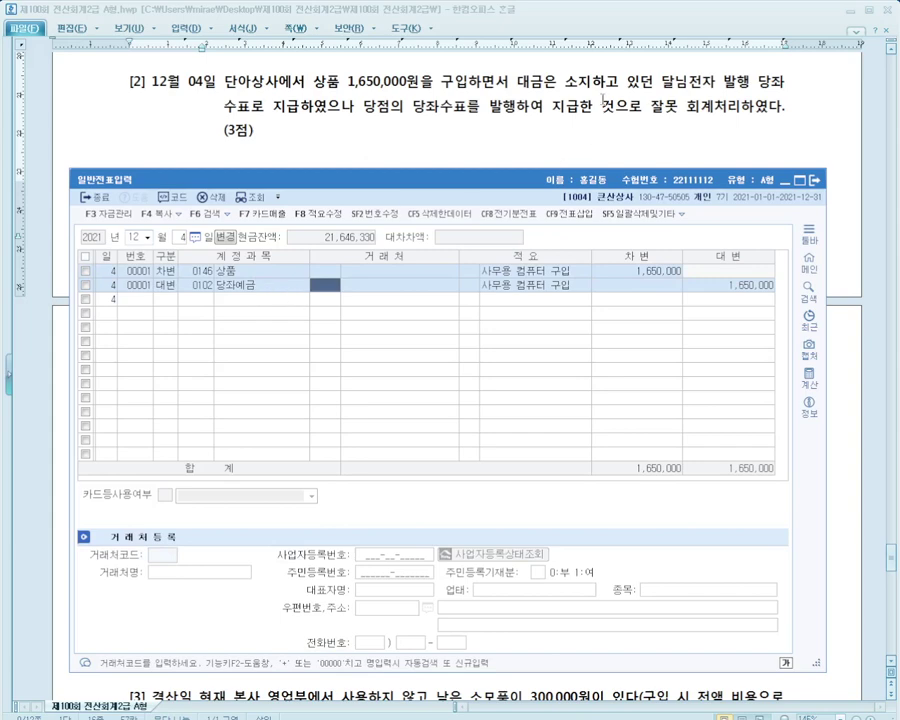
Highlight the 달님전자 발행 당좌 수표 wording in question [2]
{"action": "left_click_drag", "start_coordinate": [662, 97], "coordinate": [784, 92]}
{"action": "left_click_drag", "start_coordinate": [225, 106], "coordinate": [252, 106]}
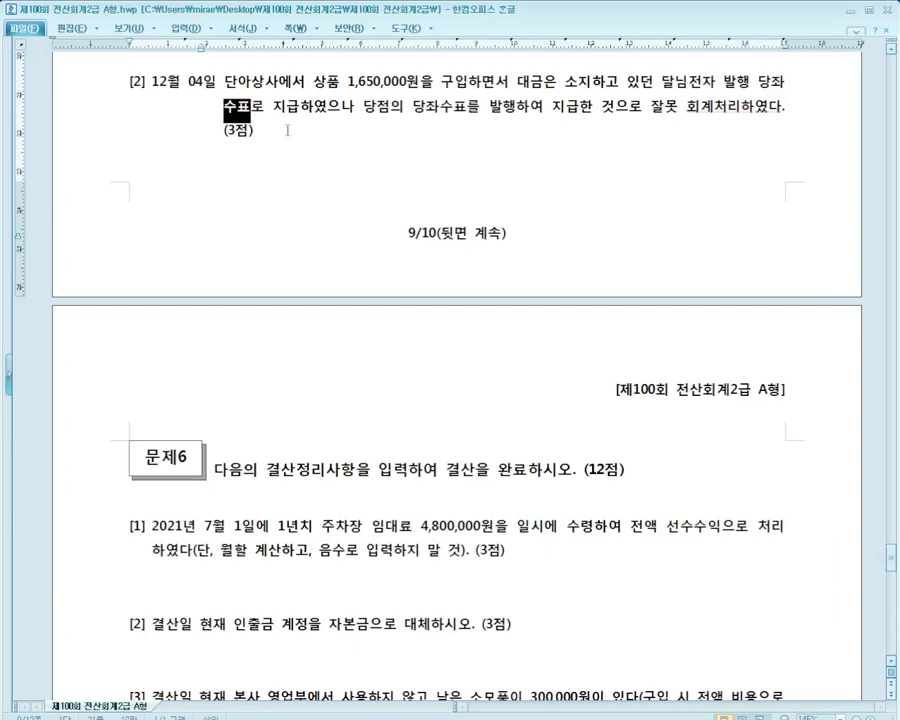
{"action": "left_click", "coordinate": [285, 130]}
{"action": "key", "text": "alt+Tab"}
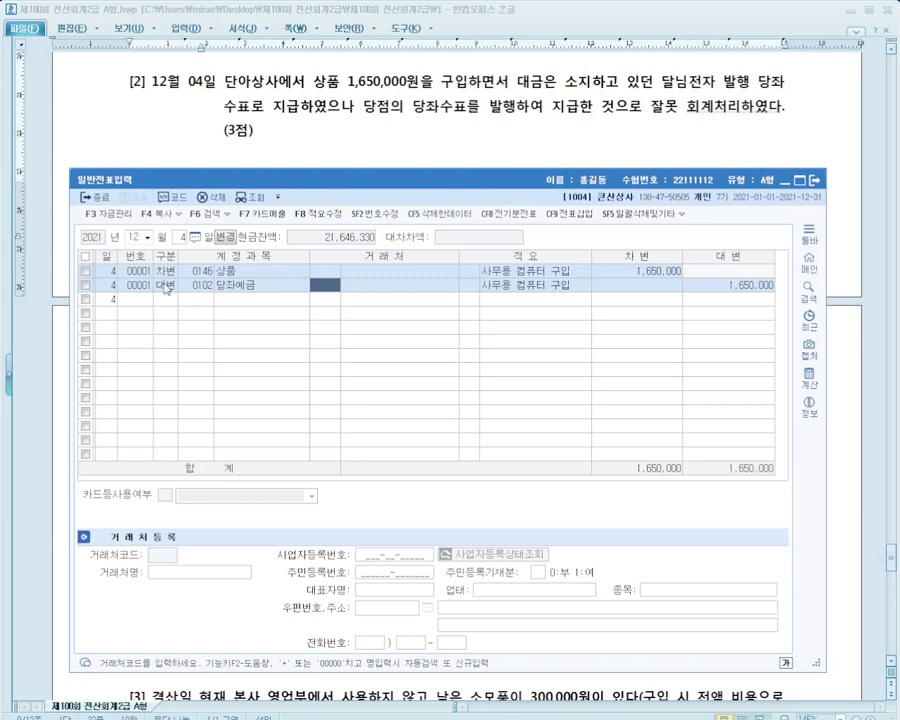
Change the credit account to 0101 현금 and set the debit line's type to 1 (출금)
{"action": "left_click", "coordinate": [211, 289]}
{"action": "type", "text": "101"}
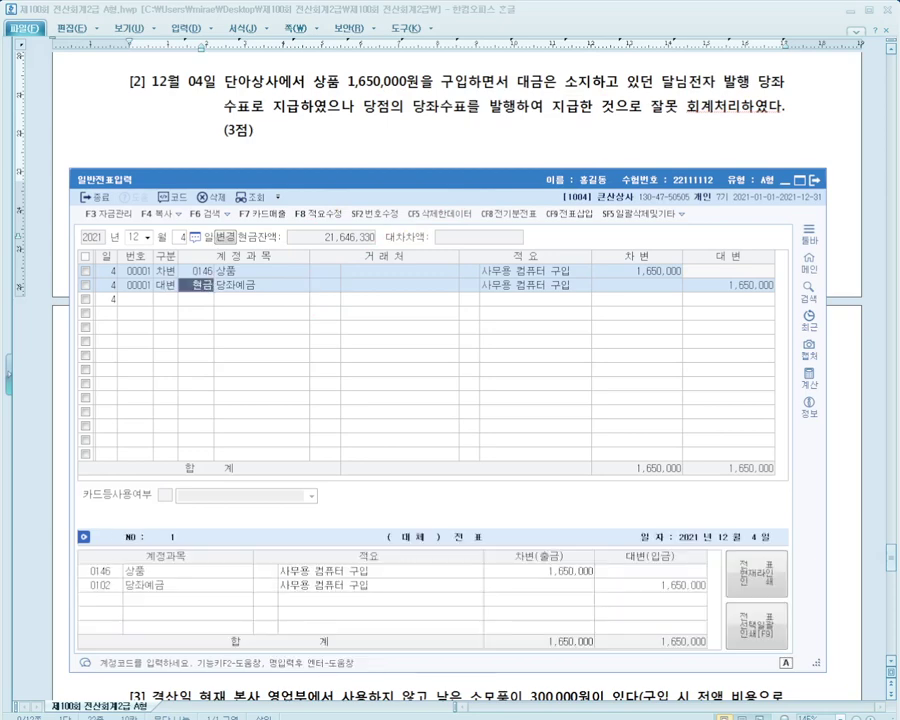
{"action": "key", "text": "Return"}
{"action": "key", "text": "Up"}
{"action": "key", "text": "Left"}
{"action": "key", "text": "Left"}
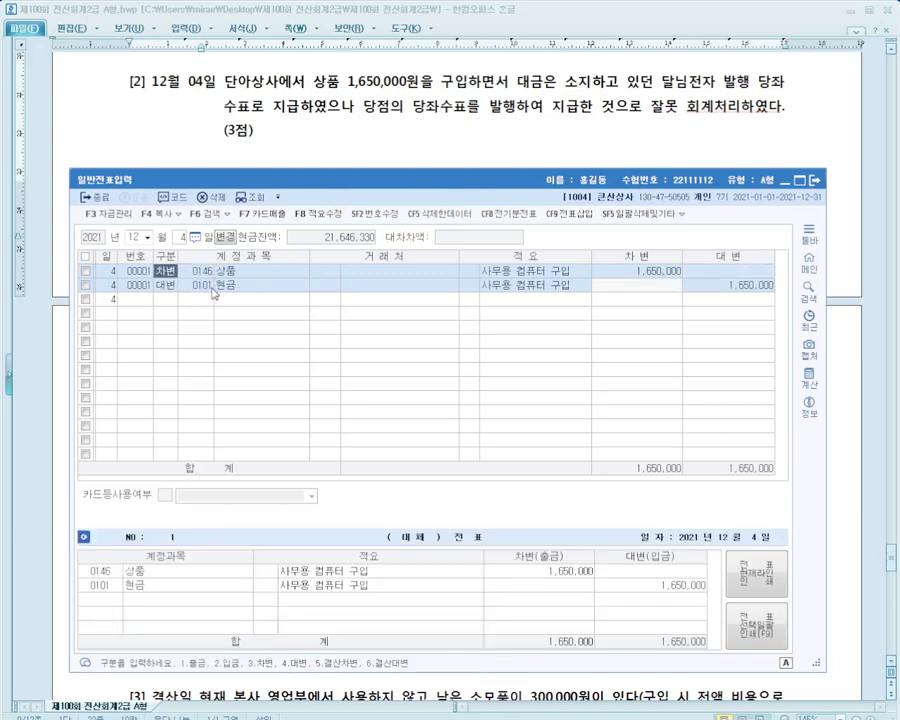
{"action": "key", "text": "Down"}
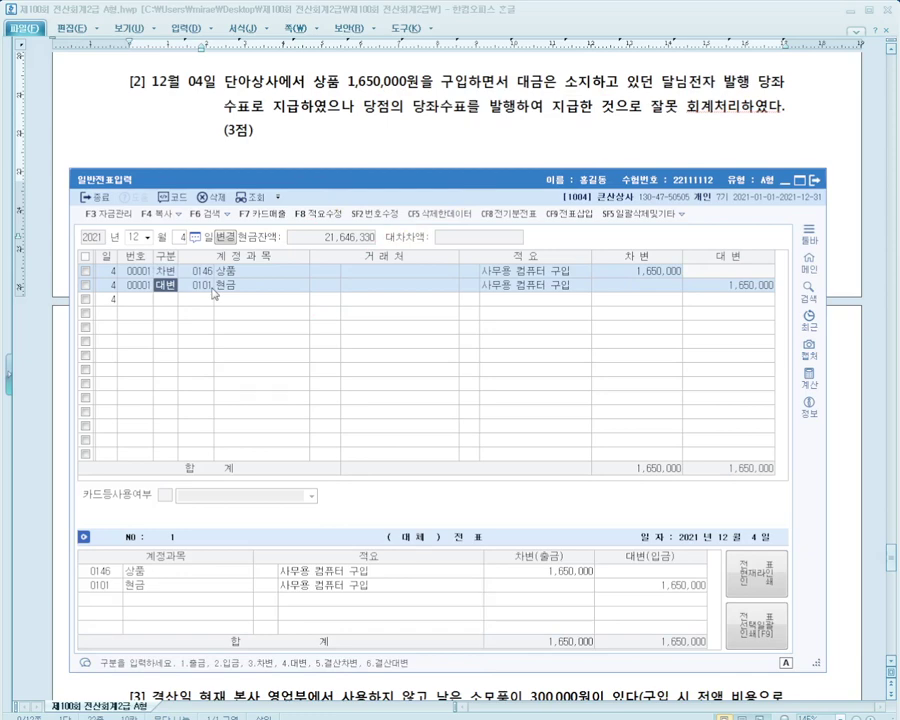
{"action": "key", "text": "Up"}
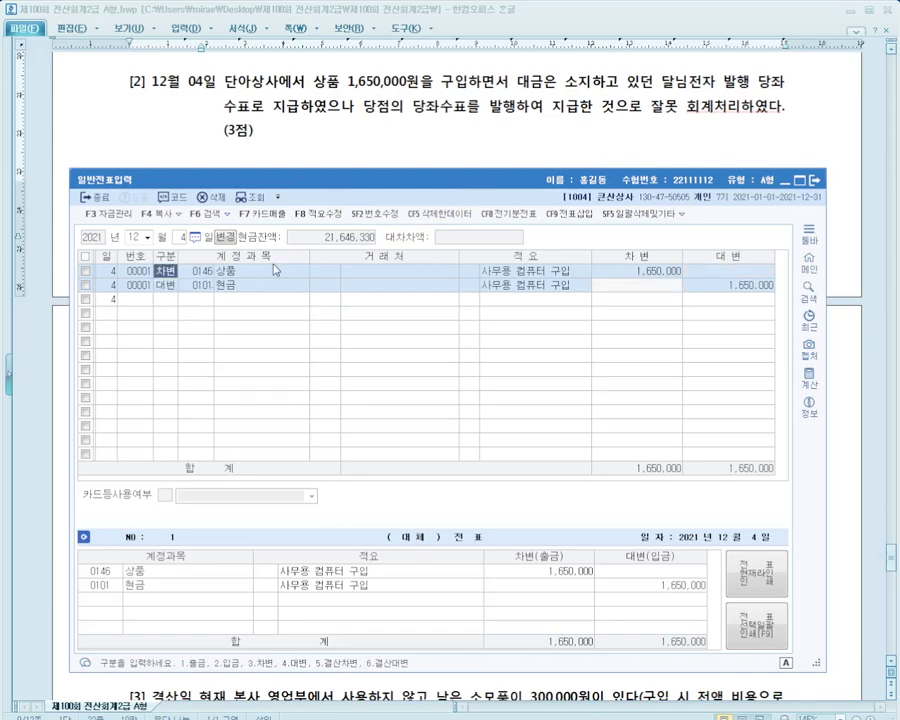
{"action": "type", "text": "1"}
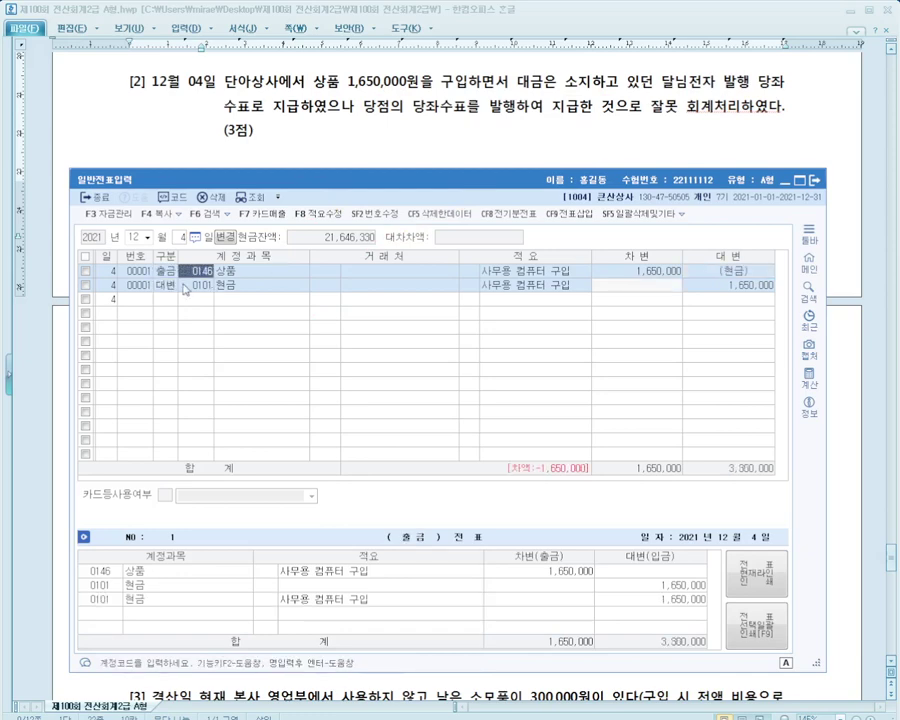
Delete the redundant 현금 credit line, leaving one 1,650,000 출금 line to 상품
{"action": "left_click", "coordinate": [167, 289]}
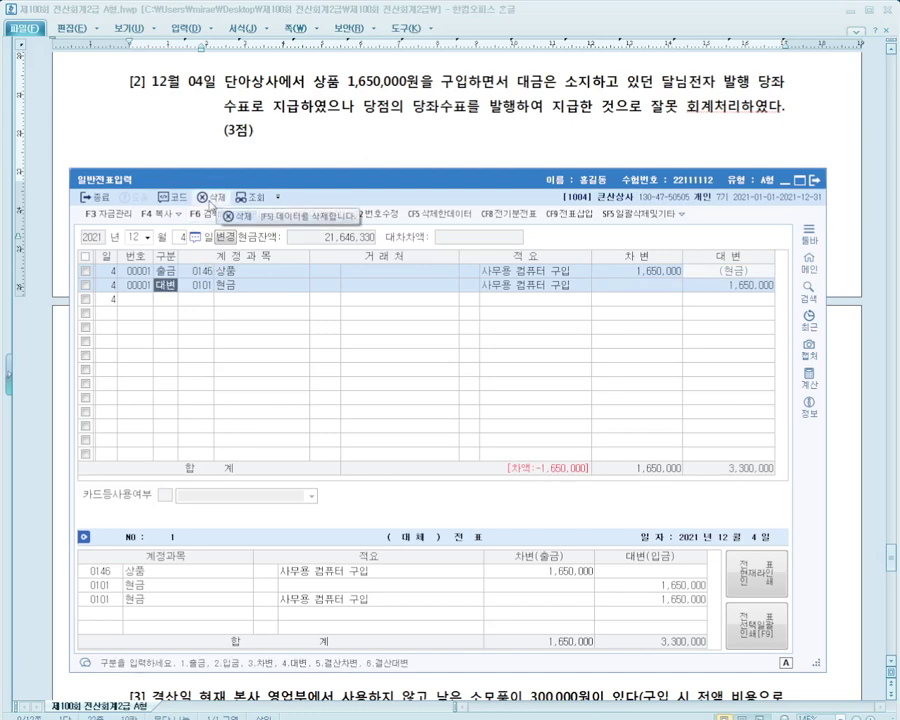
{"action": "left_click", "coordinate": [215, 197]}
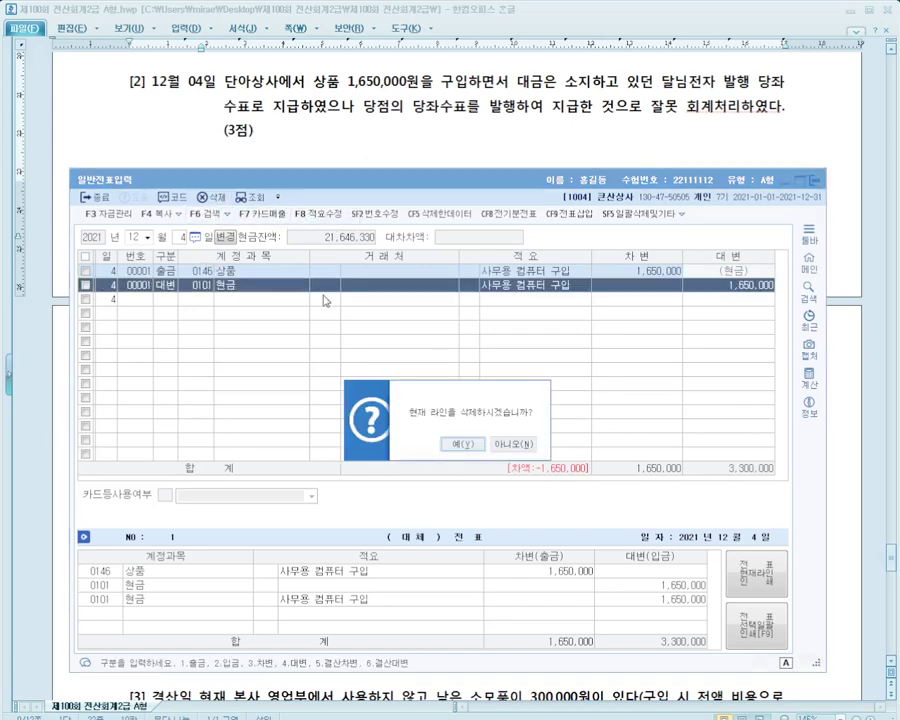
{"action": "left_click", "coordinate": [470, 447]}
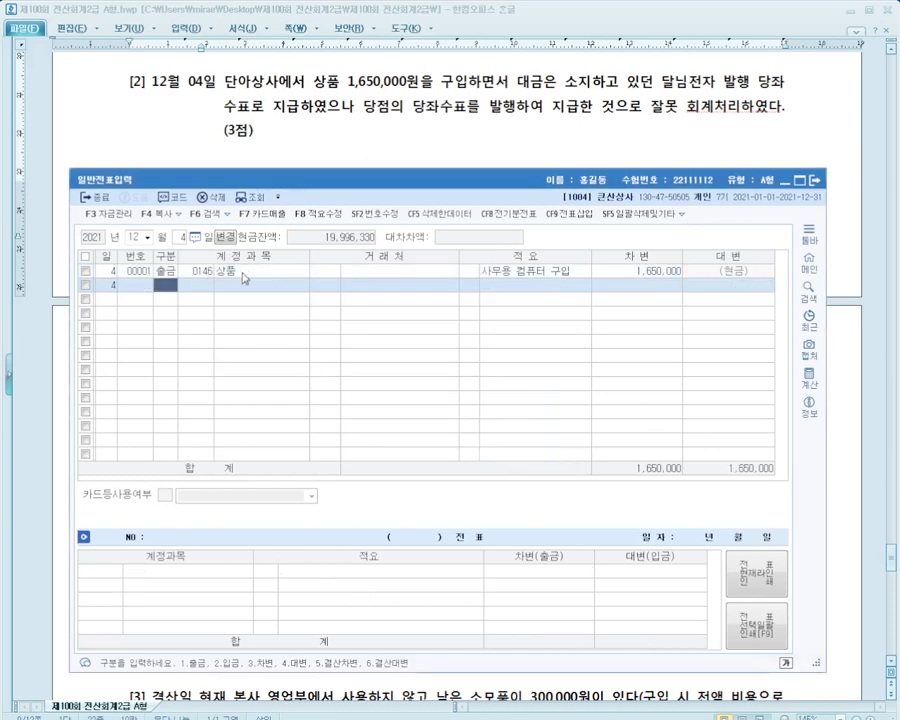
{"action": "left_click", "coordinate": [166, 271]}
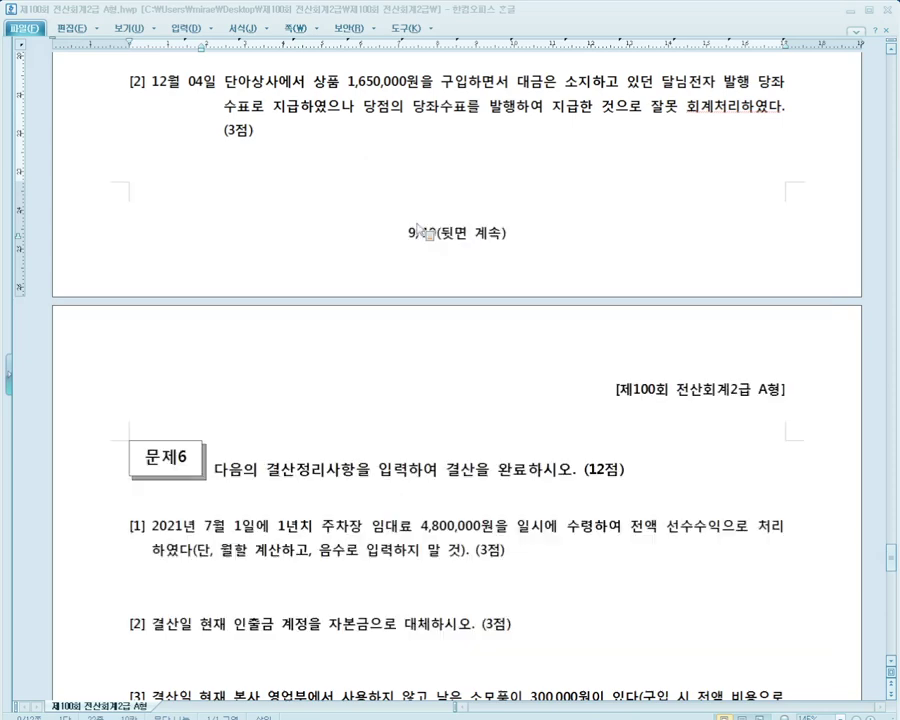
Scroll the exam down to 문제6's year-end adjustment items
{"action": "key", "text": "alt+Tab"}
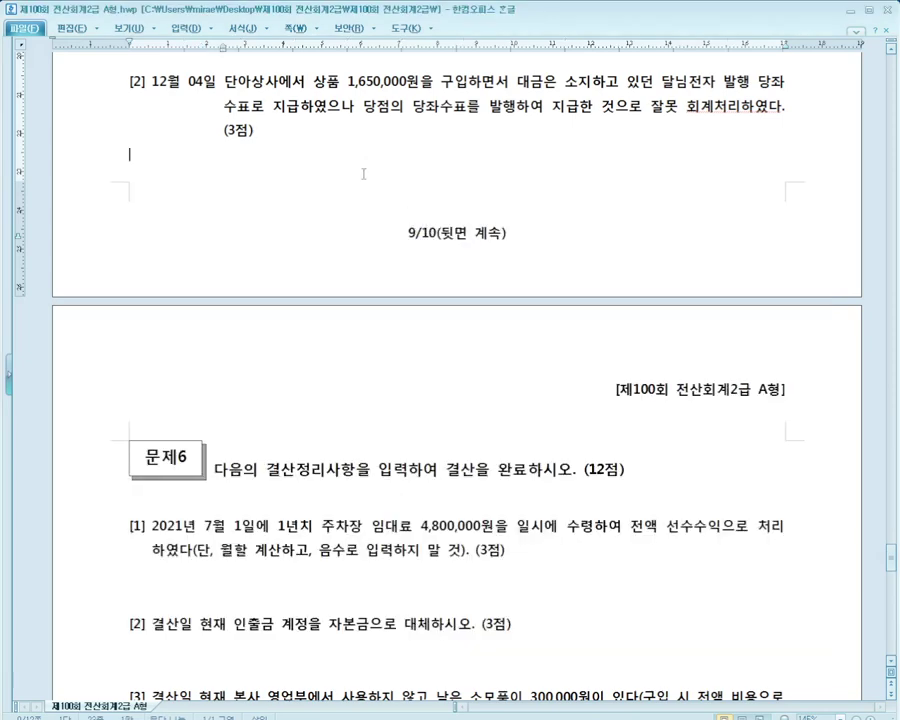
{"action": "scroll", "coordinate": [363, 174], "scroll_direction": "down", "scroll_amount": 5}
{"action": "scroll", "coordinate": [367, 186], "scroll_direction": "down", "scroll_amount": 1}
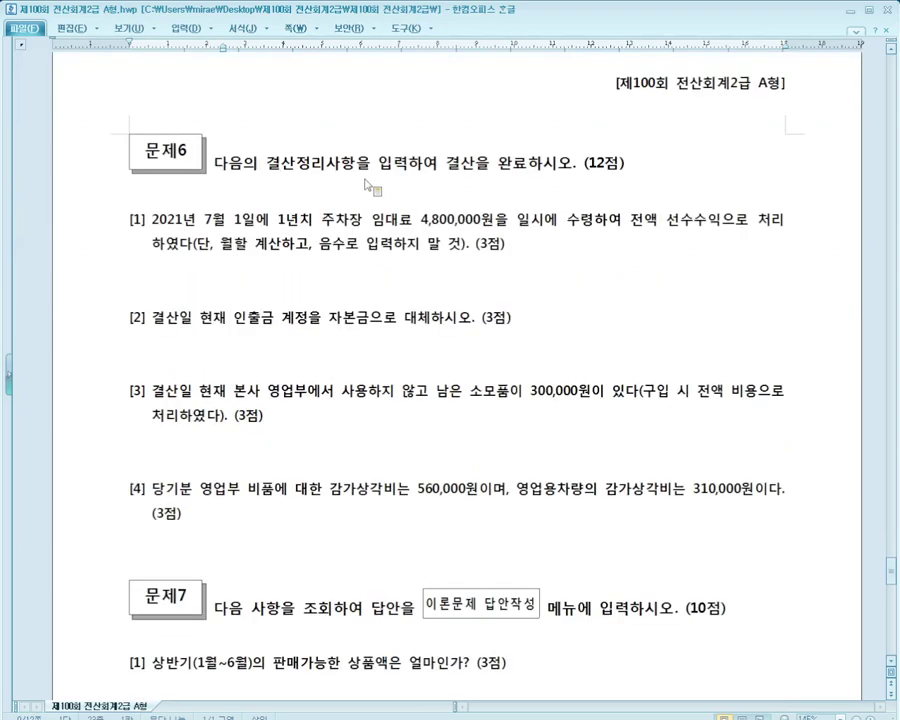
{"action": "scroll", "coordinate": [370, 187], "scroll_direction": "down", "scroll_amount": 1}
{"action": "scroll", "coordinate": [373, 189], "scroll_direction": "down", "scroll_amount": 1}
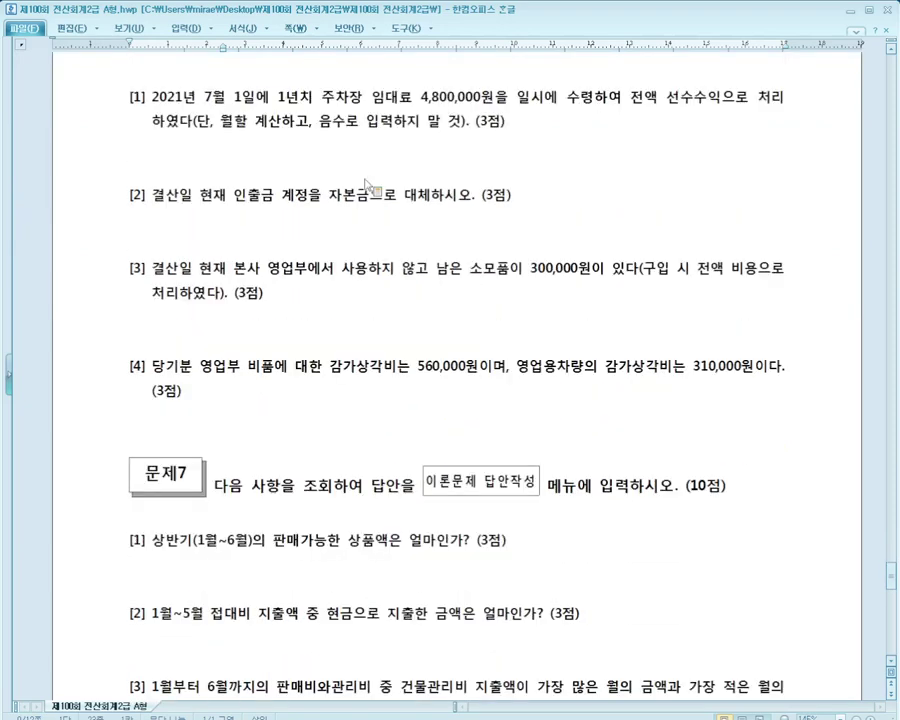
{"action": "left_click_drag", "start_coordinate": [108, 72], "coordinate": [150, 434]}
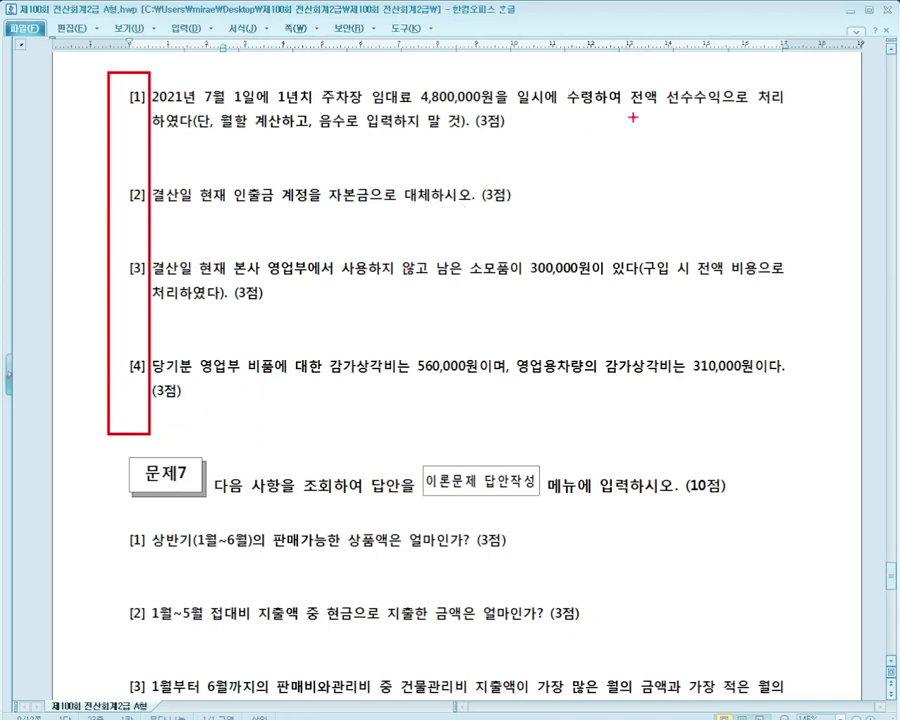
Underline the key wording of adjustment items [1]–[4], then clear the annotations
{"action": "left_click_drag", "start_coordinate": [649, 113], "coordinate": [736, 113]}
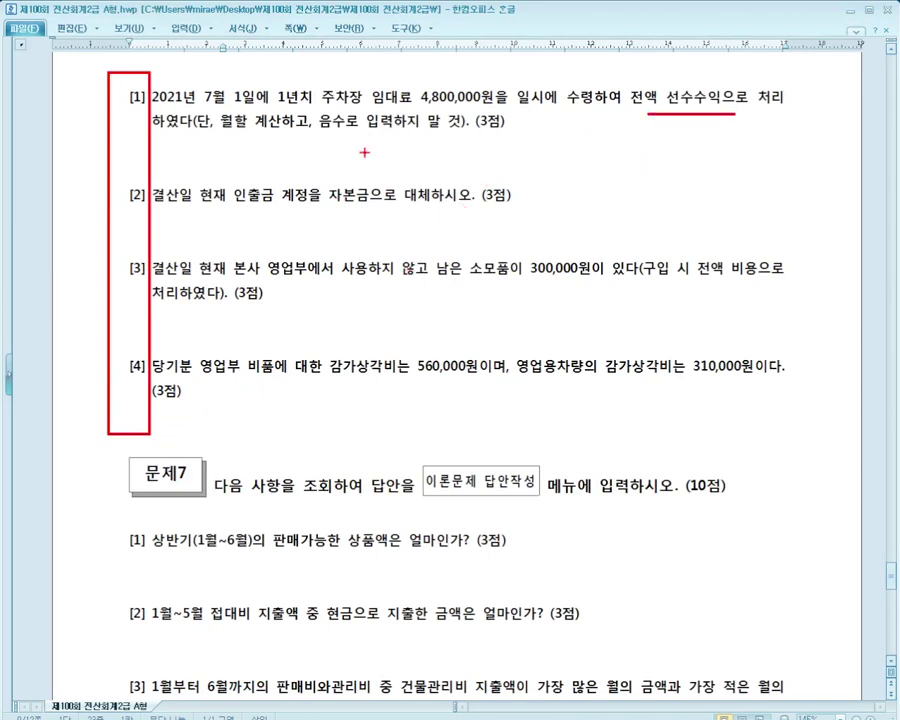
{"action": "left_click_drag", "start_coordinate": [167, 205], "coordinate": [411, 205]}
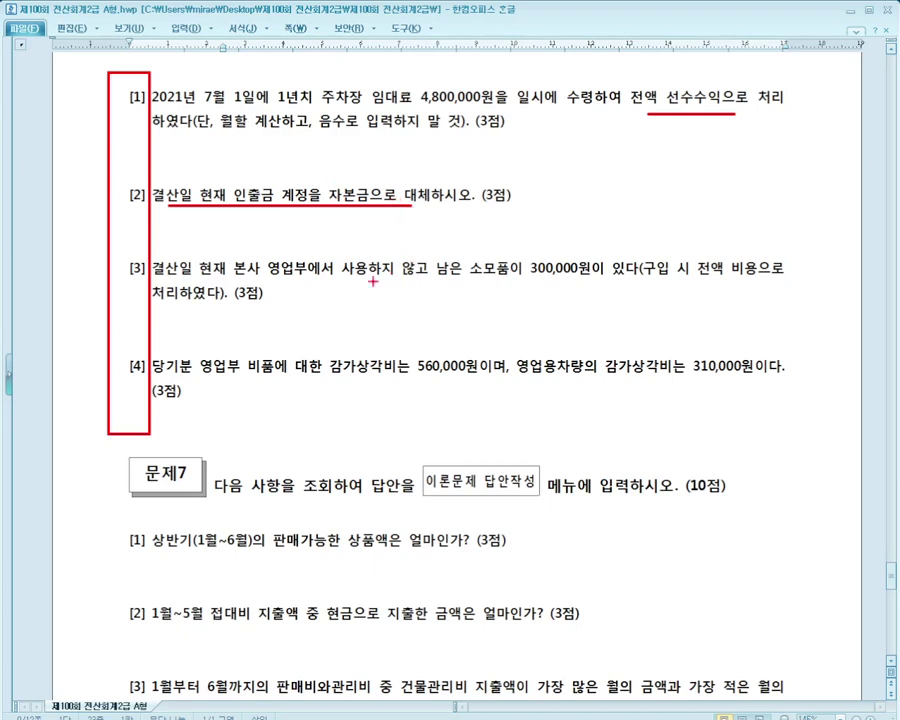
{"action": "left_click_drag", "start_coordinate": [375, 285], "coordinate": [732, 284]}
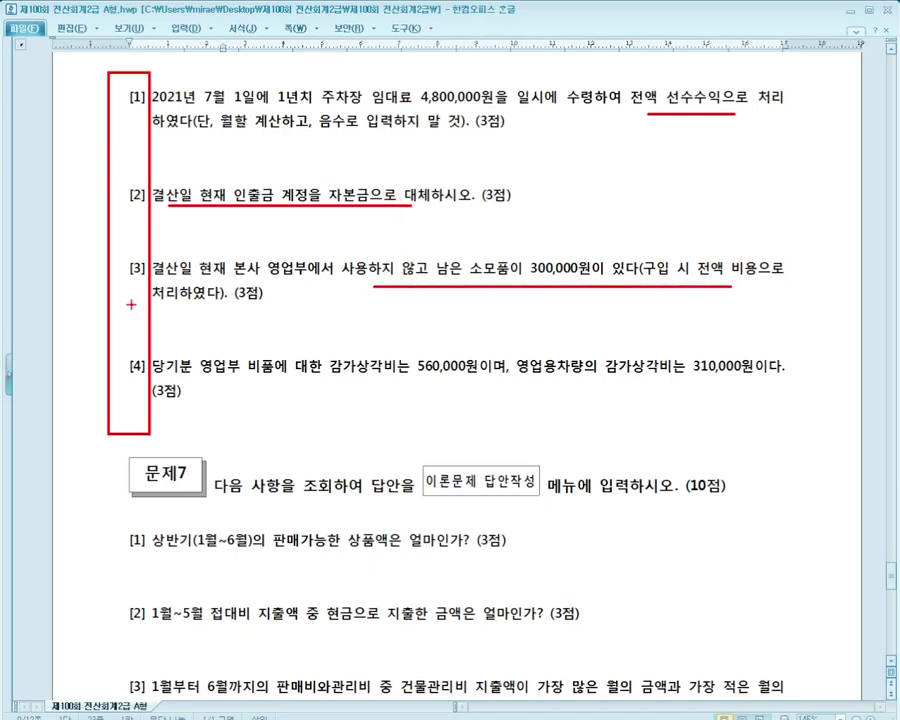
{"action": "left_click_drag", "start_coordinate": [131, 304], "coordinate": [240, 309]}
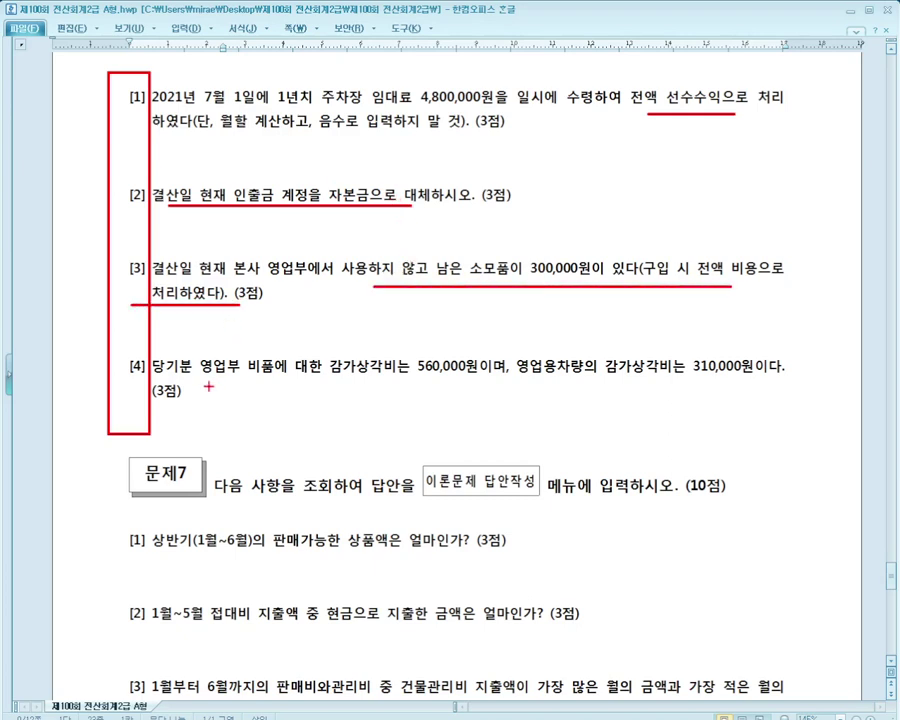
{"action": "left_click_drag", "start_coordinate": [128, 353], "coordinate": [769, 427]}
{"action": "mouse_move", "coordinate": [117, 90]}
{"action": "left_mouse_down"}
{"action": "mouse_move", "coordinate": [117, 300]}
{"action": "mouse_move", "coordinate": [104, 360]}
{"action": "mouse_move", "coordinate": [125, 397]}
{"action": "mouse_move", "coordinate": [150, 370]}
{"action": "left_mouse_up"}
{"action": "key", "text": "Escape"}
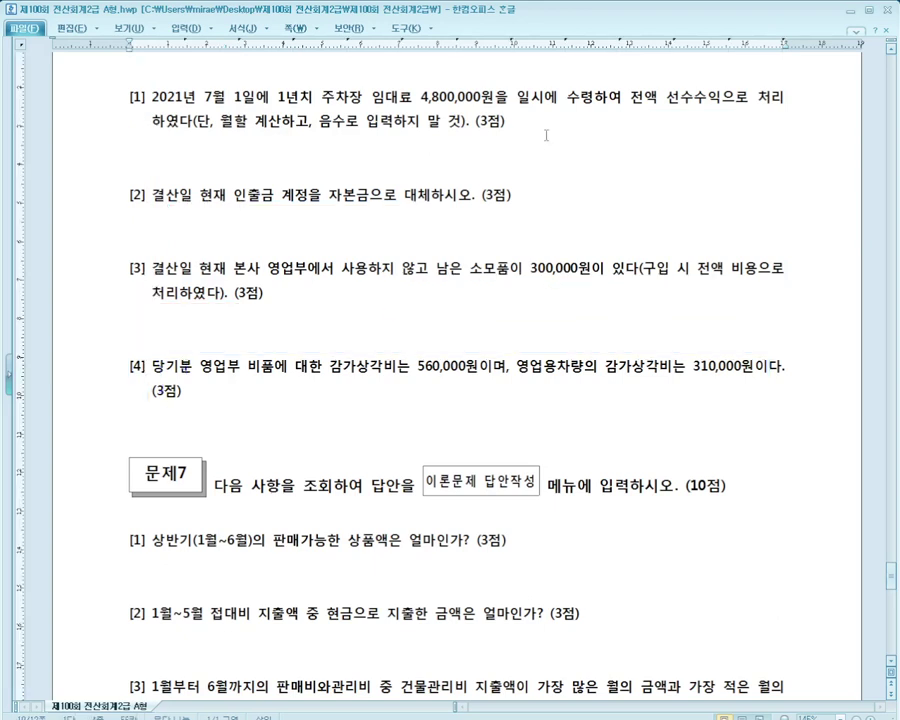
{"action": "key", "text": "alt+Tab"}
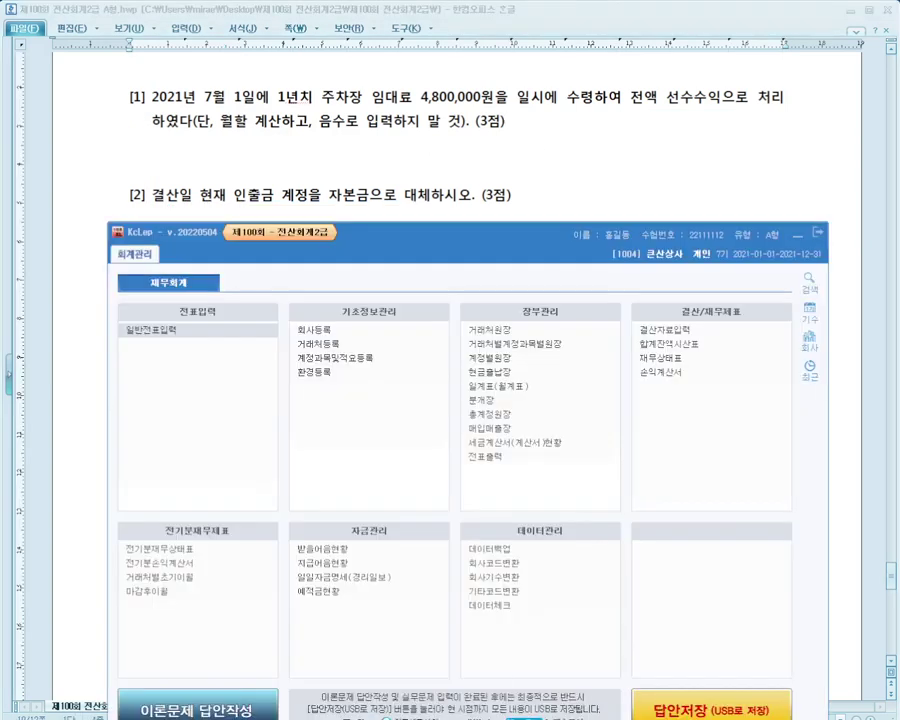
Reopen 일반전표입력 and shift its window slightly
{"action": "left_click", "coordinate": [226, 333]}
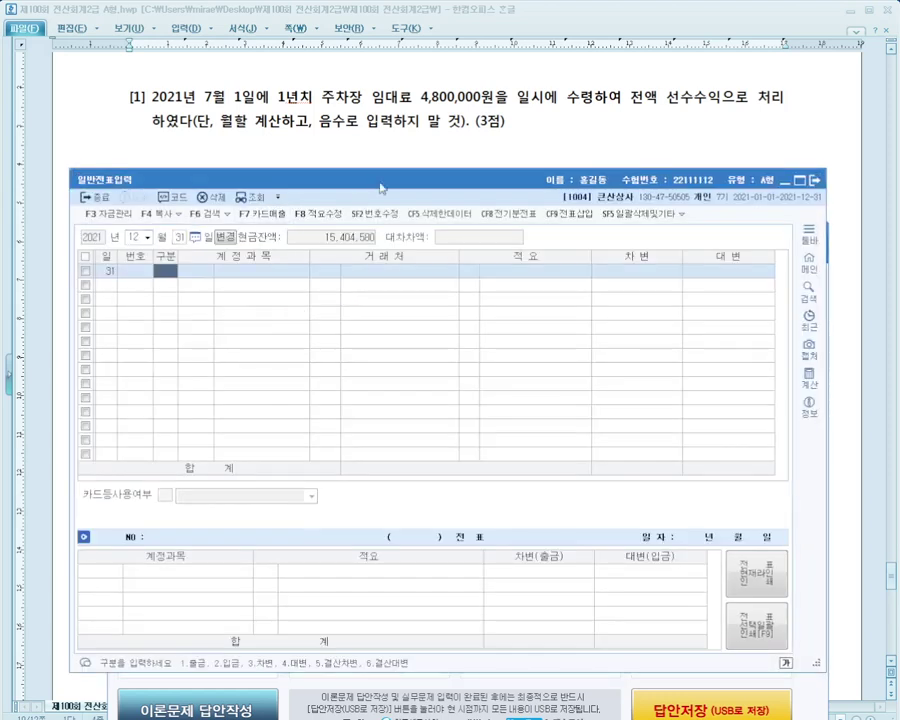
{"action": "left_click_drag", "start_coordinate": [380, 187], "coordinate": [381, 216]}
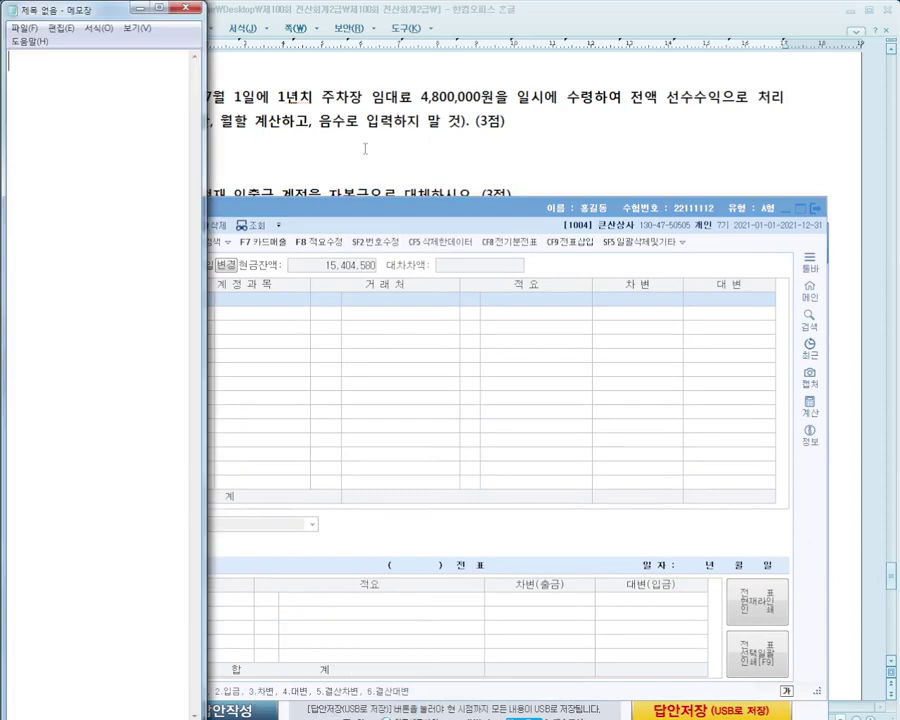
Widen the Notepad note across the screen and set its font size to 36
{"action": "left_click_drag", "start_coordinate": [218, 26], "coordinate": [893, 182]}
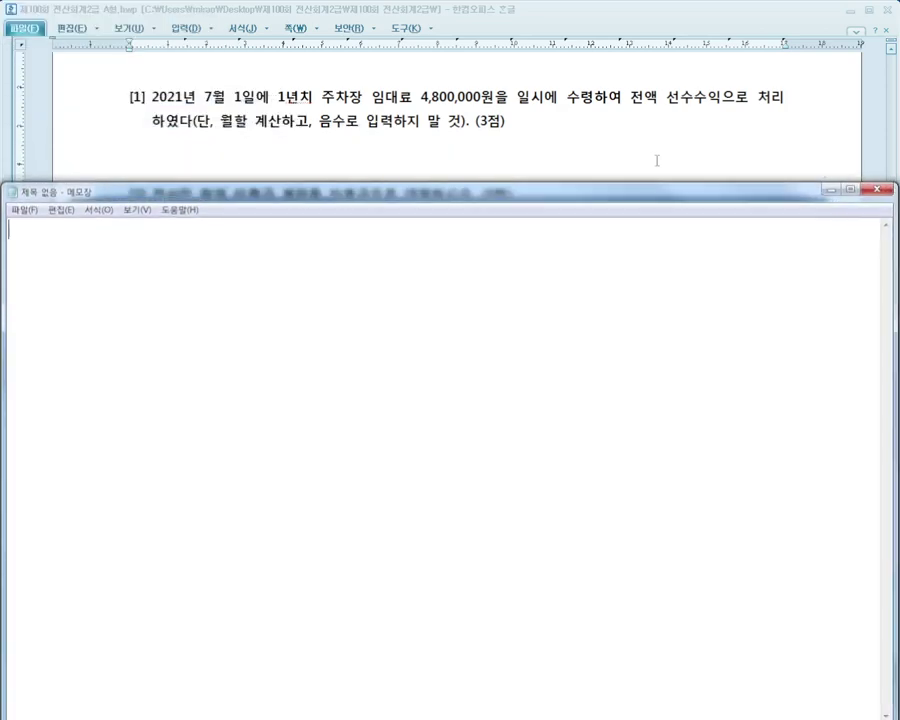
{"action": "left_click", "coordinate": [98, 210]}
{"action": "left_click", "coordinate": [106, 242]}
{"action": "left_click", "coordinate": [282, 395]}
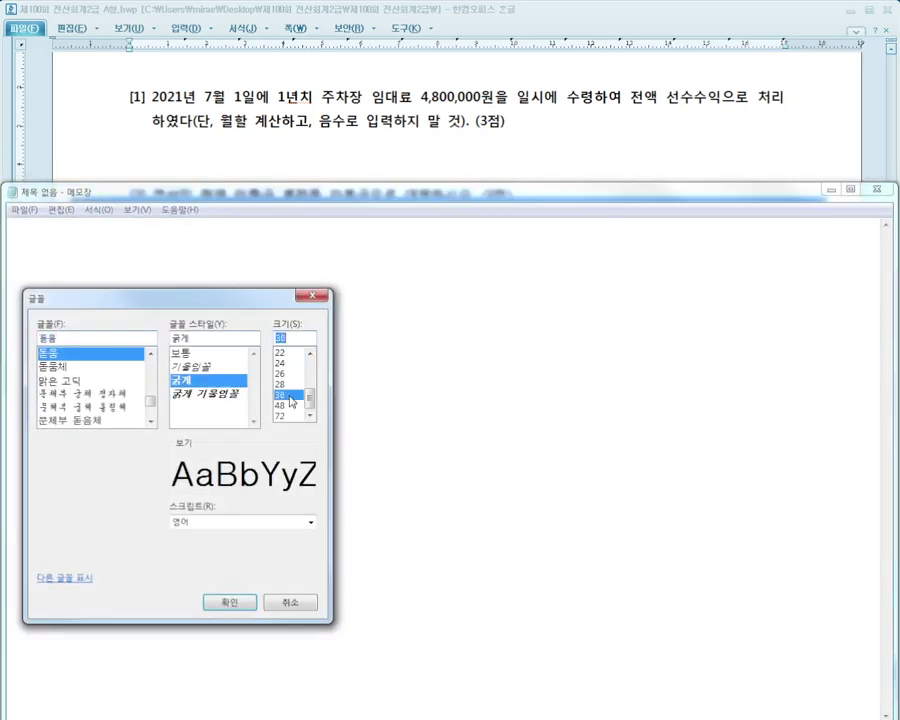
{"action": "left_click", "coordinate": [229, 602]}
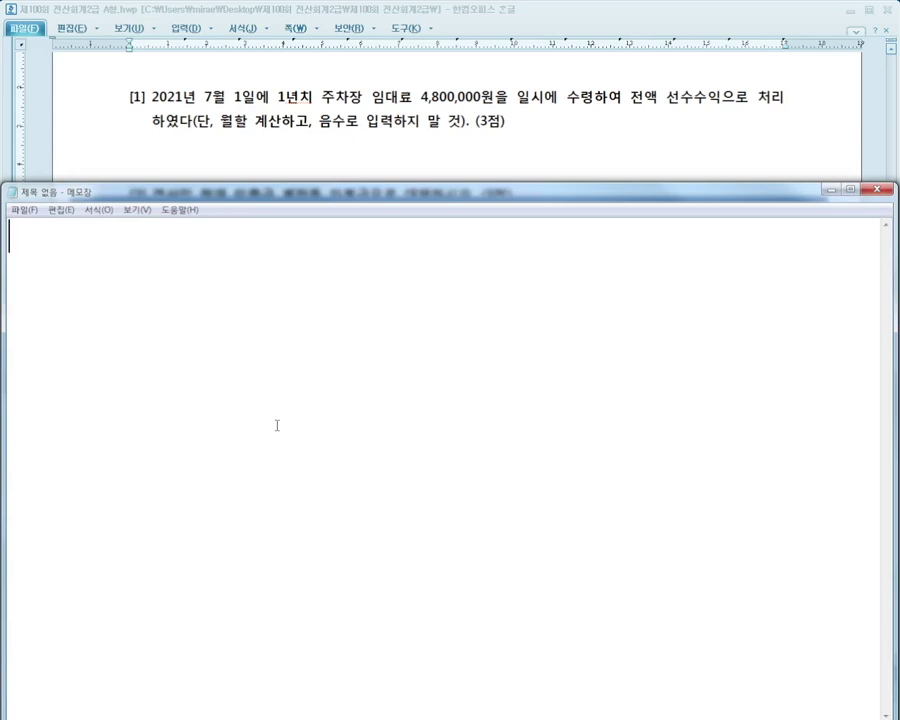
Write the 7/1 entry: 선수수익 4,800,000 / 임대료 4,800,000
{"action": "type", "text": "7/1"}
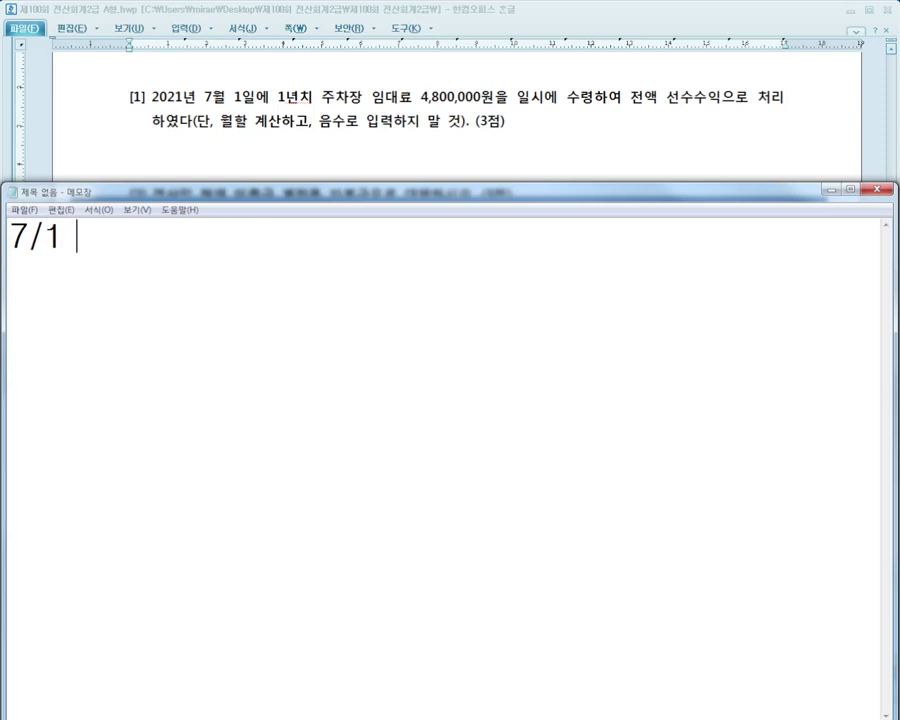
{"action": "type", "text": "선수수"}
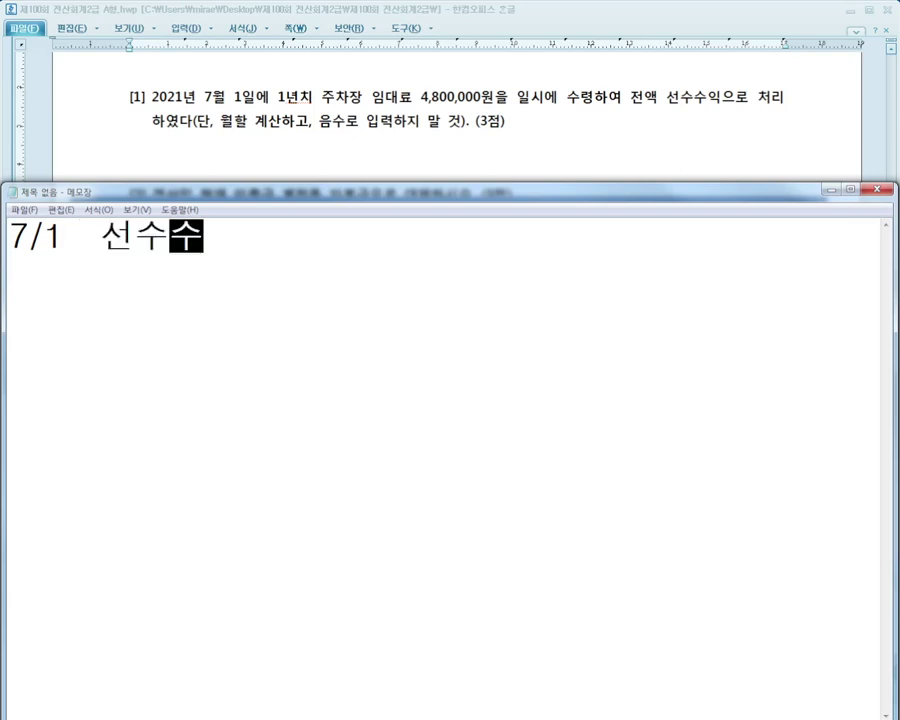
{"action": "type", "text": "익 4"}
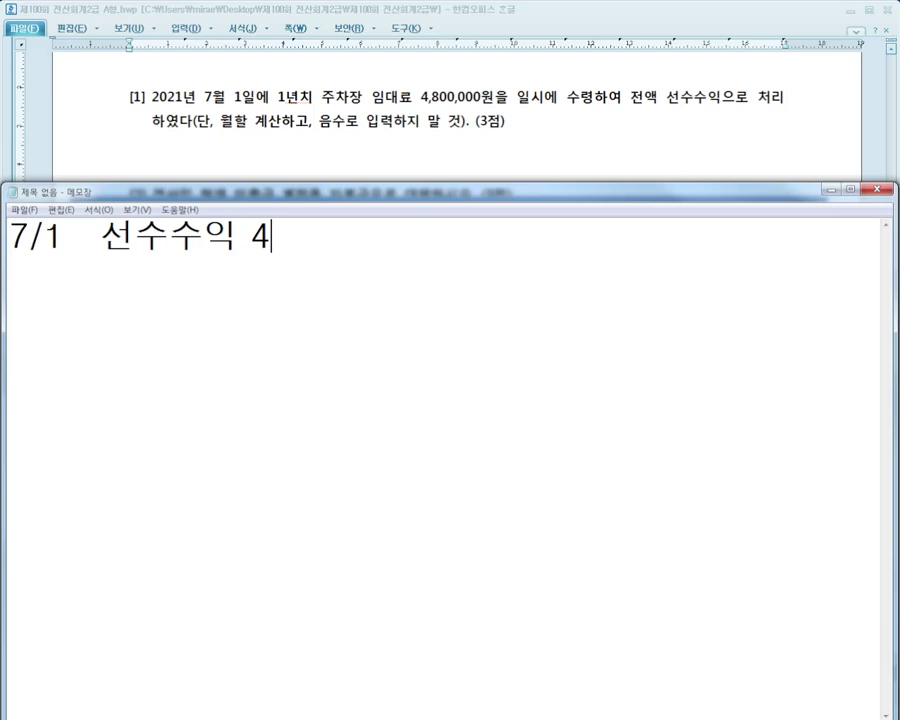
{"action": "type", "text": ",800,000 / 임대료 4,800,000"}
{"action": "key", "text": "Return"}
{"action": "key", "text": "Return"}
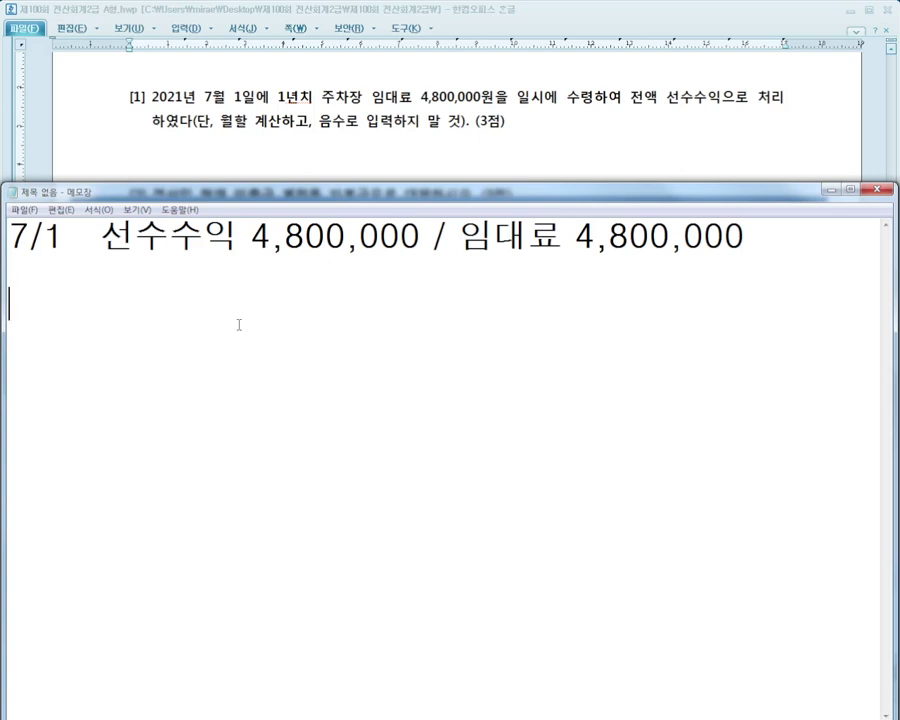
Add notes '6개월분 당기 임대료' and '6개월분 차기 임대료'
{"action": "type", "text": "6개월분 당"}
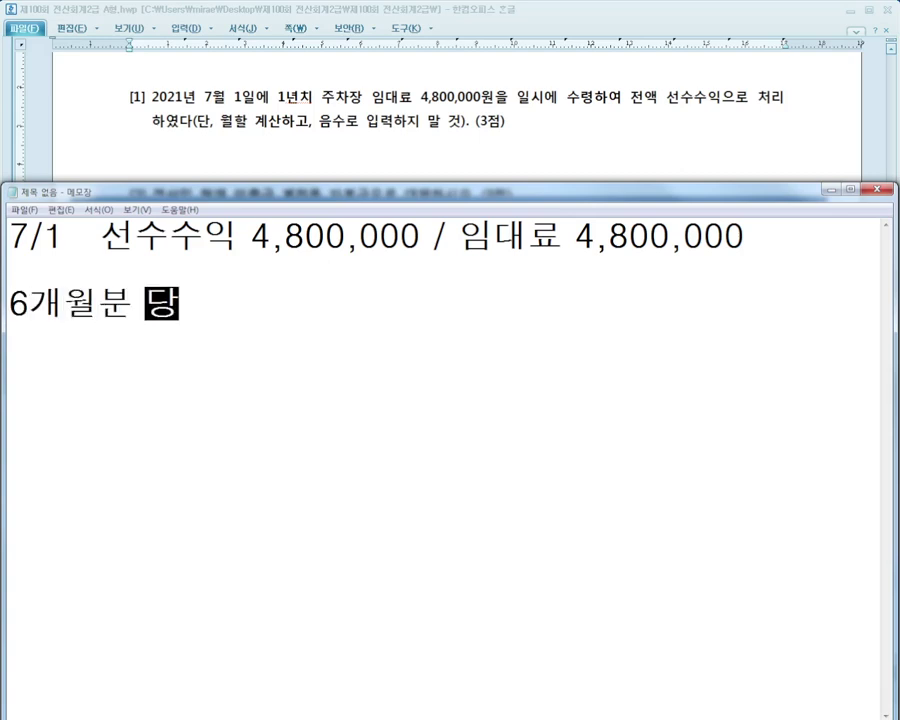
{"action": "type", "text": "우"}
{"action": "key", "text": "BackSpace"}
{"action": "type", "text": "기 "}
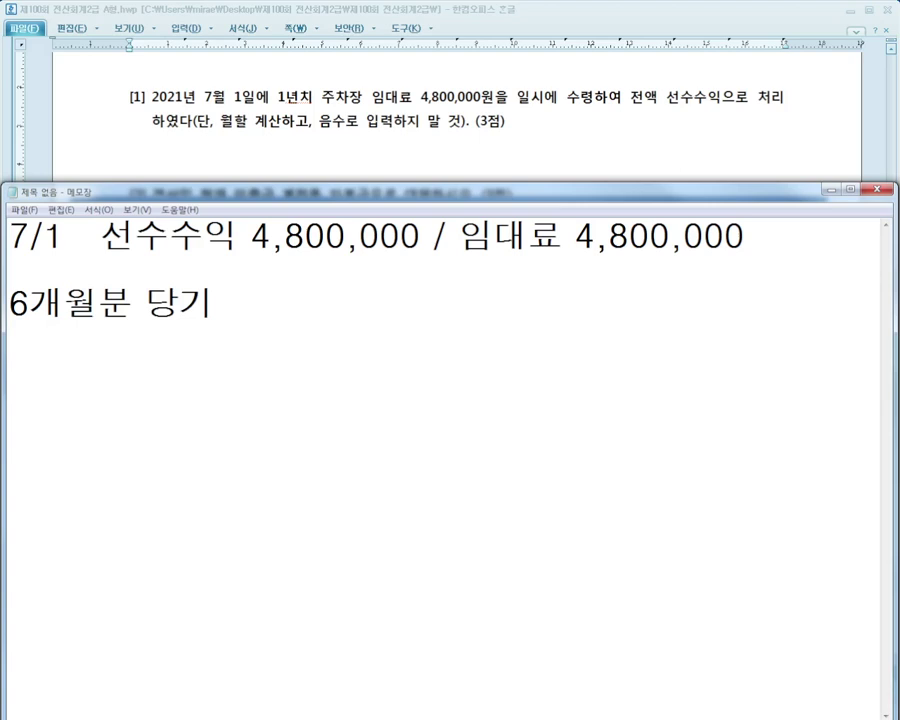
{"action": "type", "text": "임대료"}
{"action": "key", "text": "Return"}
{"action": "type", "text": "6갸ㅐㅇ"}
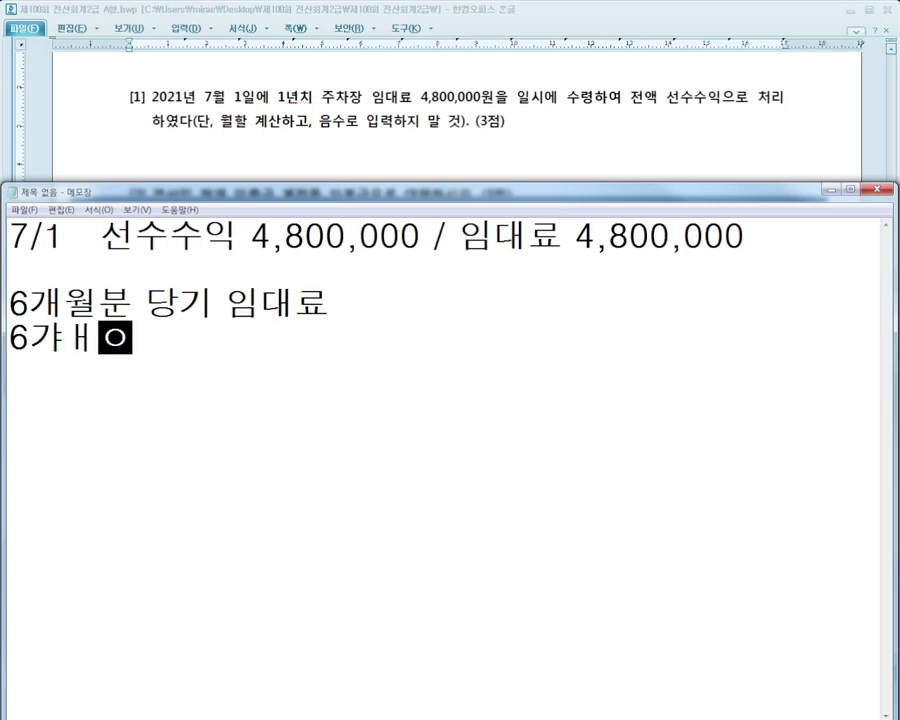
{"action": "key", "text": "BackSpace"}
{"action": "key", "text": "BackSpace"}
{"action": "key", "text": "BackSpace"}
{"action": "type", "text": "개월분"}
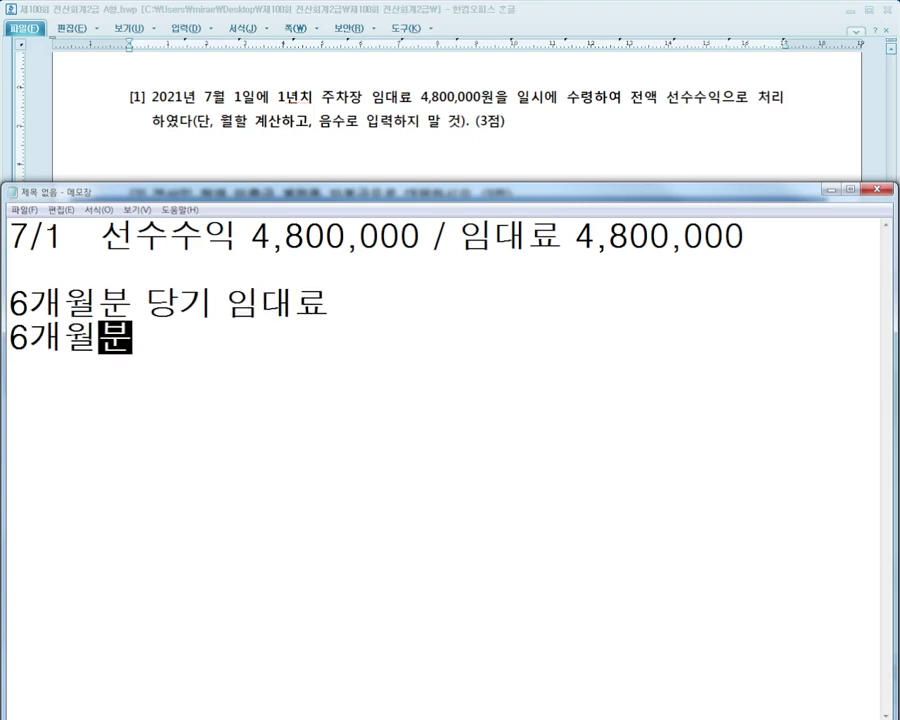
{"action": "type", "text": " 차기 임대료"}
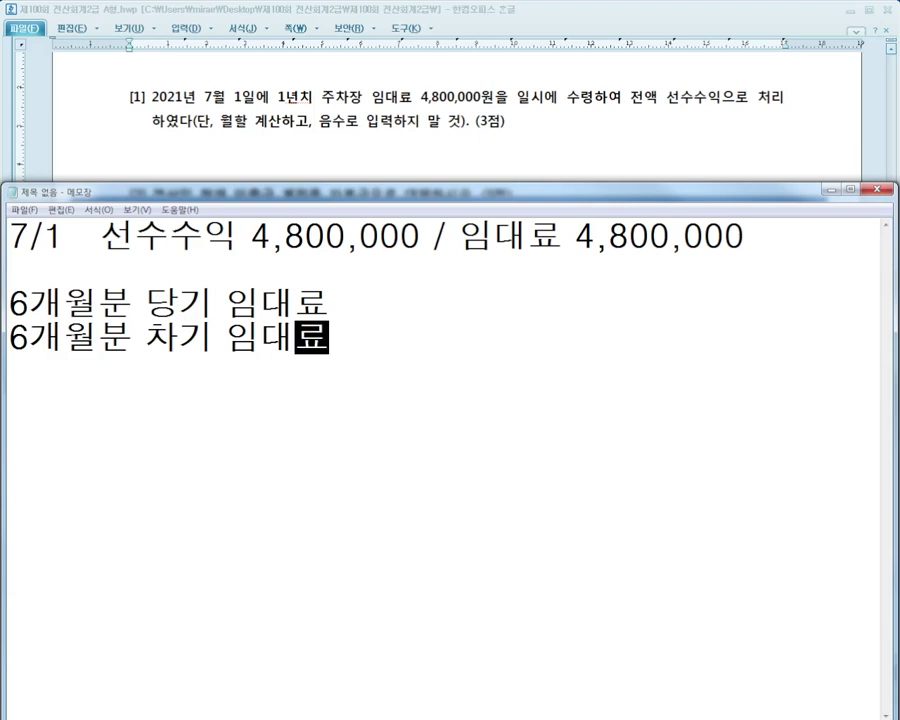
Add the 12/31 line 임대료 2,400,000 / 선수수익 2,400,000 and mark it
{"action": "key", "text": "Up"}
{"action": "key", "text": "Up"}
{"action": "key", "text": "Up"}
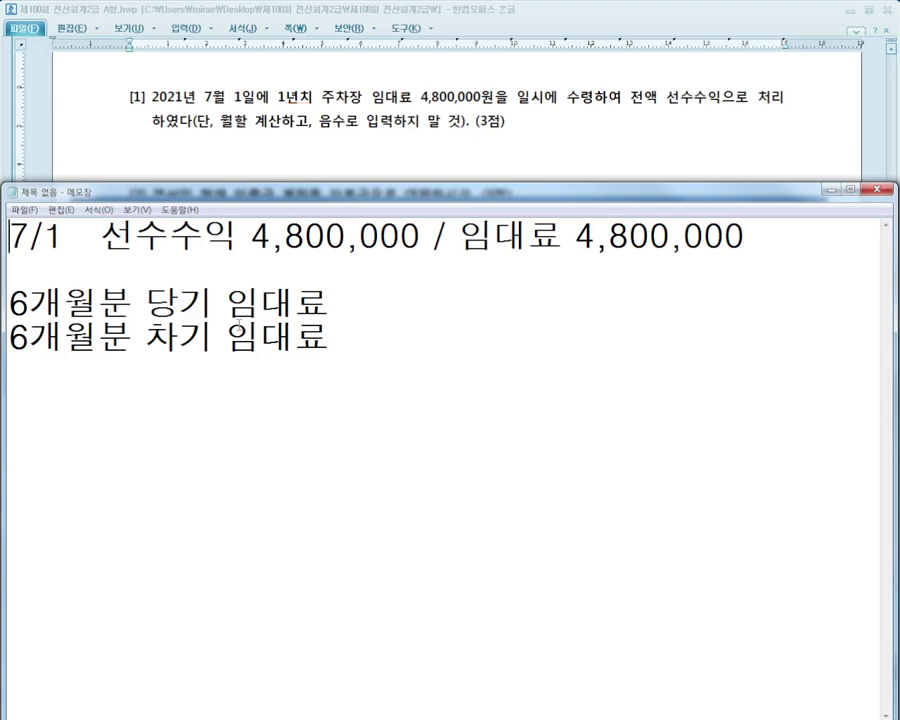
{"action": "key", "text": "shift+End"}
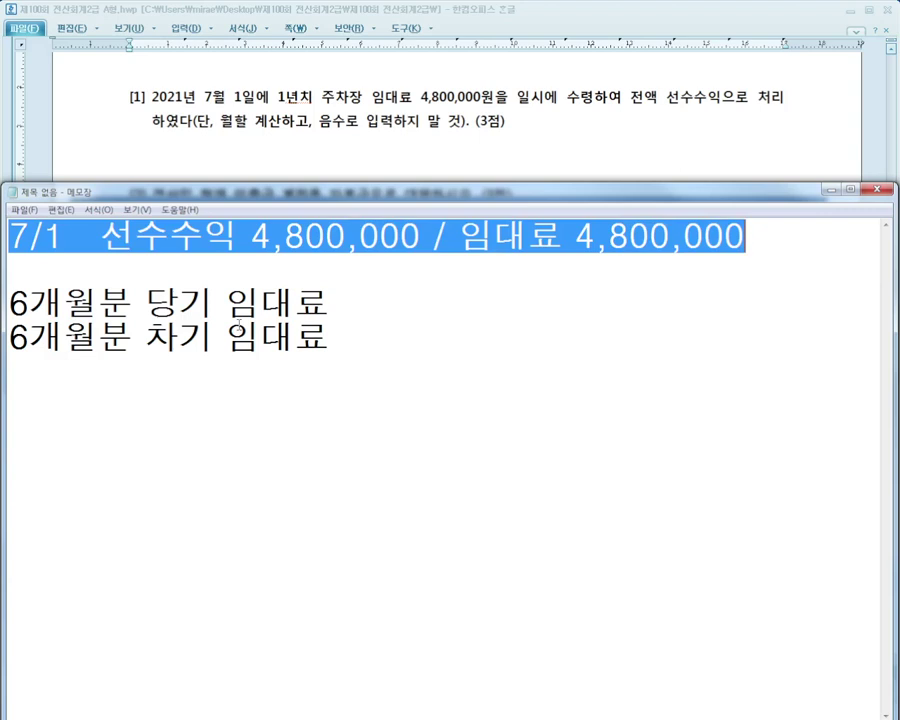
{"action": "key", "text": "End"}
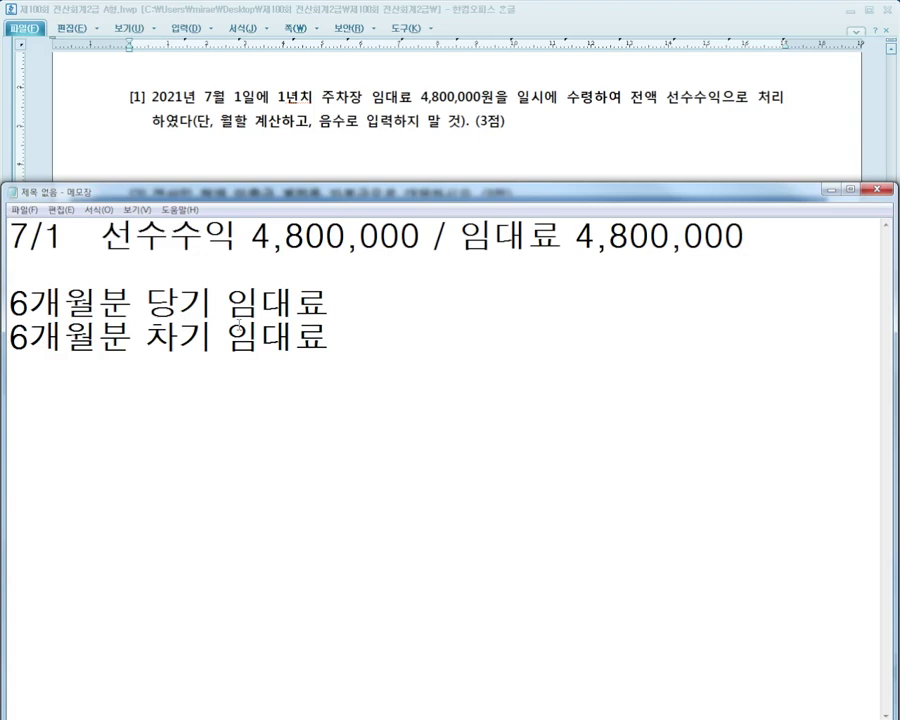
{"action": "key", "text": "Return"}
{"action": "key", "text": "Return"}
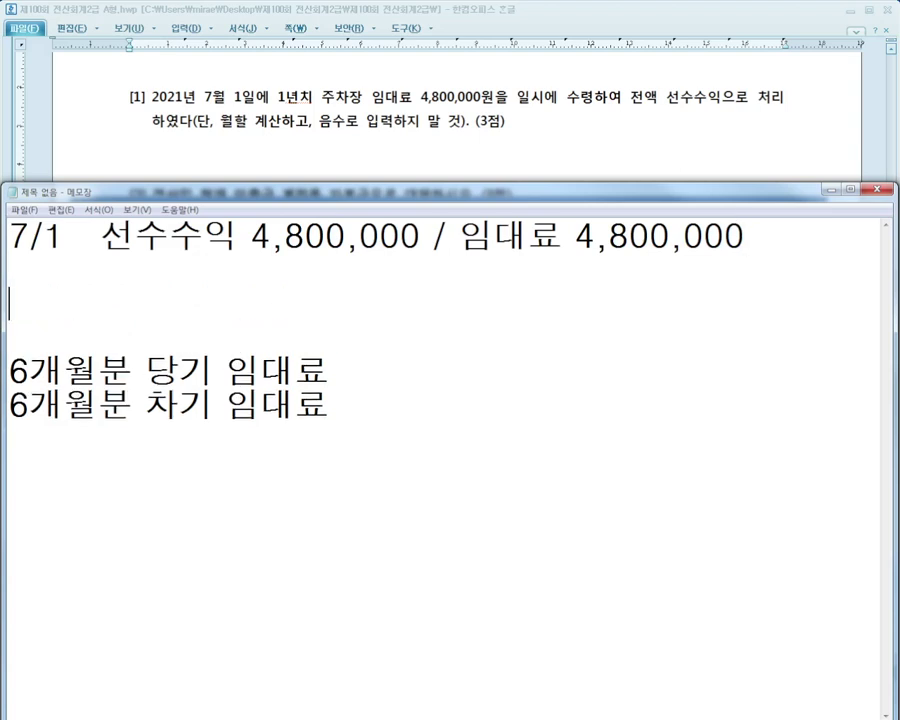
{"action": "type", "text": "12/31   임대료"}
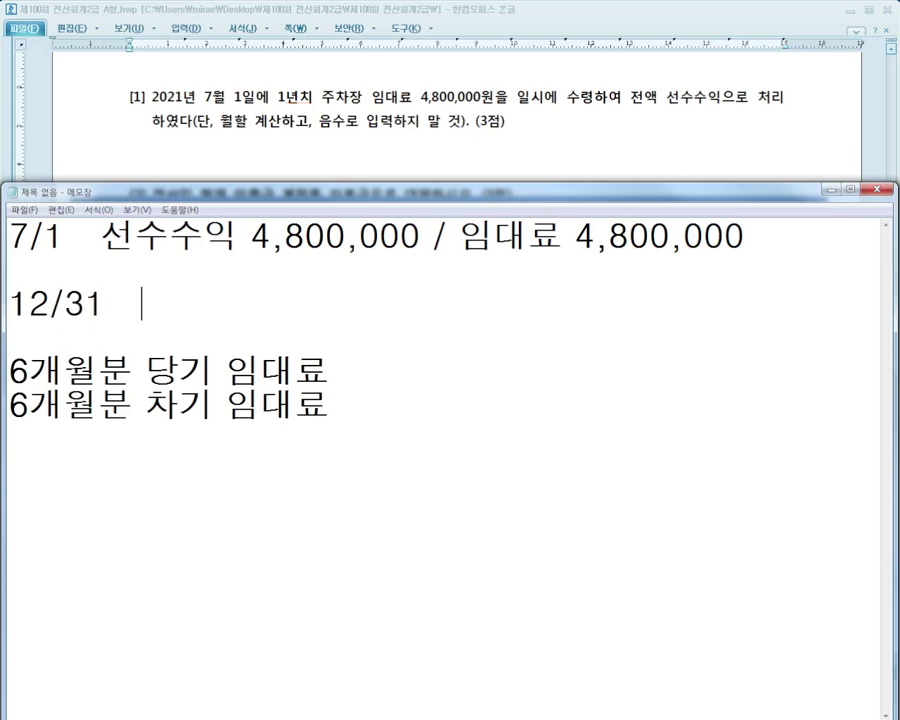
{"action": "type", "text": " 2,400,000 / "}
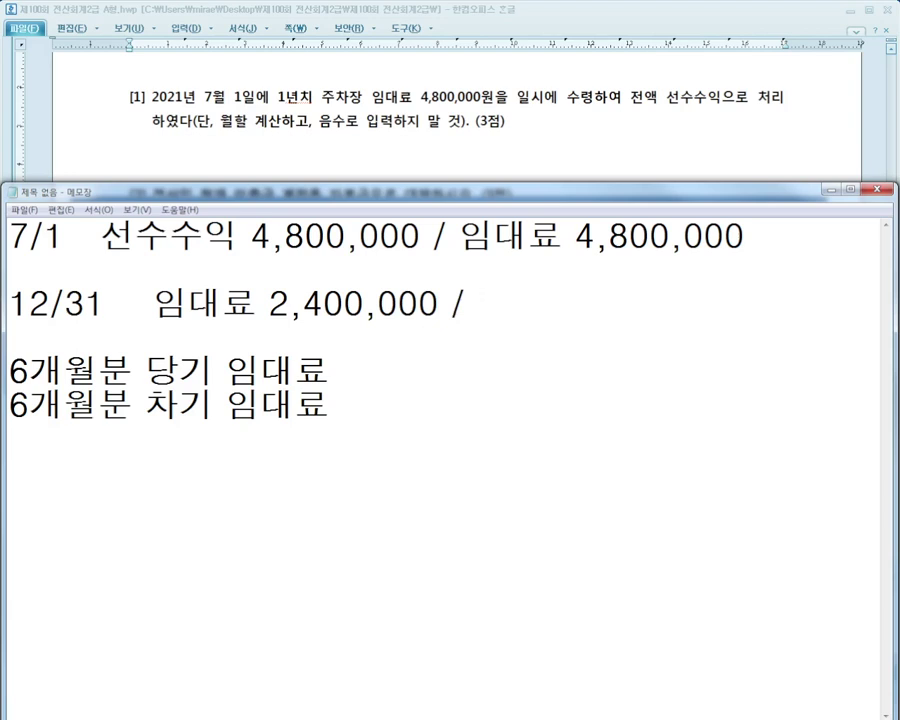
{"action": "type", "text": "선수수익 2,400,000"}
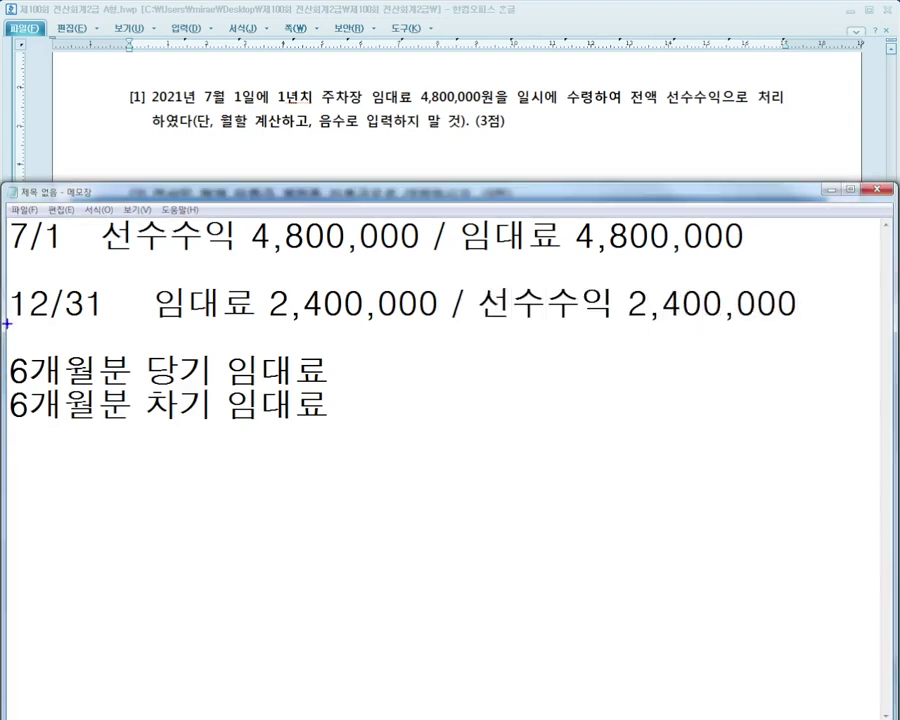
{"action": "mouse_move", "coordinate": [5, 281]}
{"action": "left_mouse_down"}
{"action": "mouse_move", "coordinate": [434, 334]}
{"action": "mouse_move", "coordinate": [770, 334]}
{"action": "left_mouse_up"}
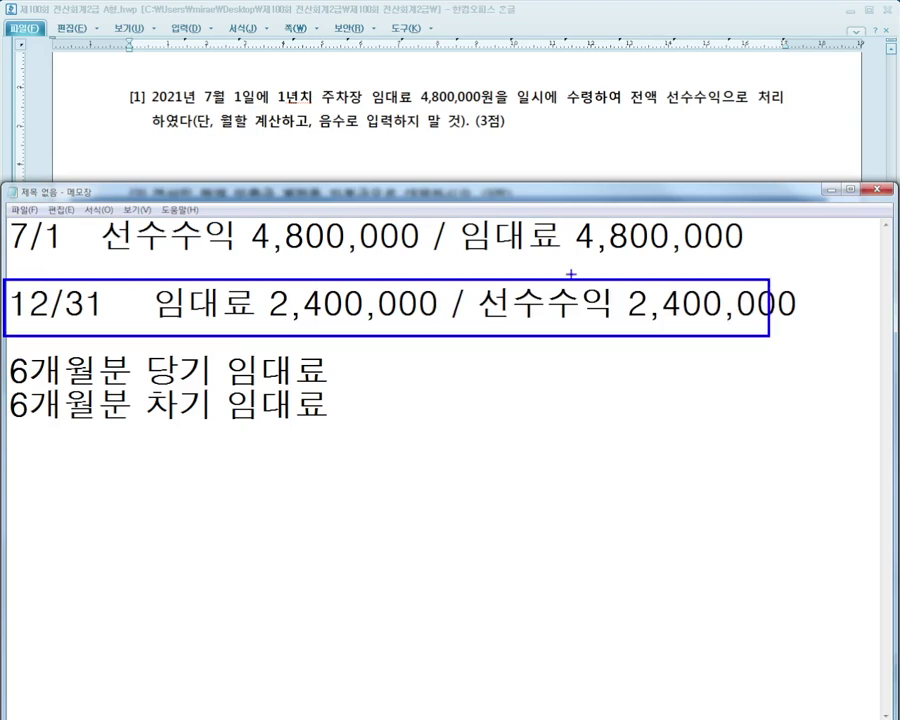
{"action": "left_click_drag", "start_coordinate": [514, 242], "coordinate": [395, 285]}
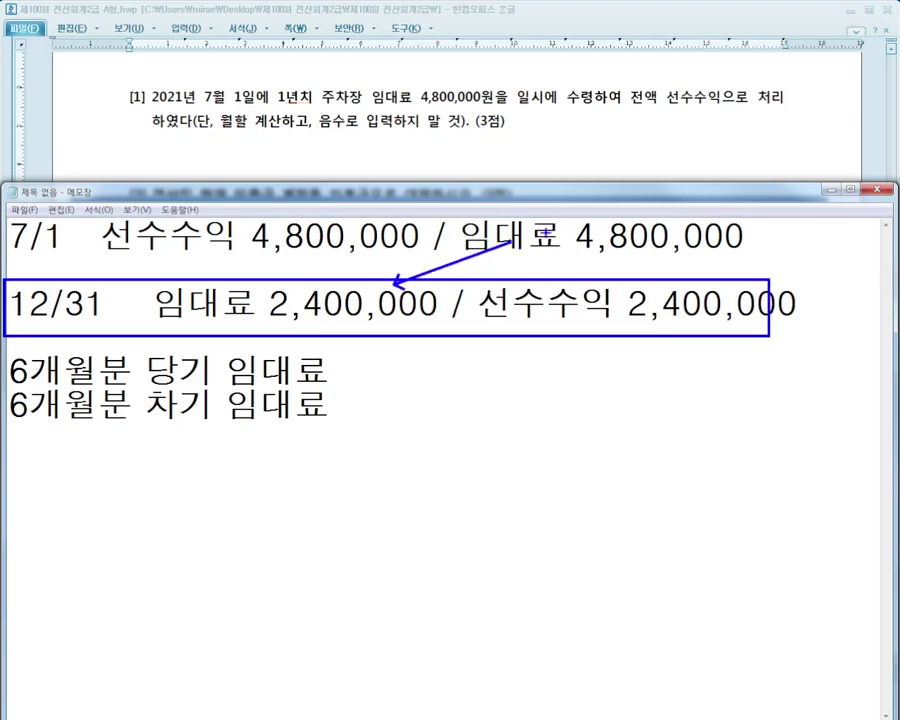
{"action": "mouse_move", "coordinate": [545, 232]}
{"action": "left_mouse_down"}
{"action": "mouse_move", "coordinate": [735, 236]}
{"action": "mouse_move", "coordinate": [815, 256]}
{"action": "mouse_move", "coordinate": [841, 250]}
{"action": "mouse_move", "coordinate": [833, 266]}
{"action": "mouse_move", "coordinate": [850, 262]}
{"action": "left_mouse_up"}
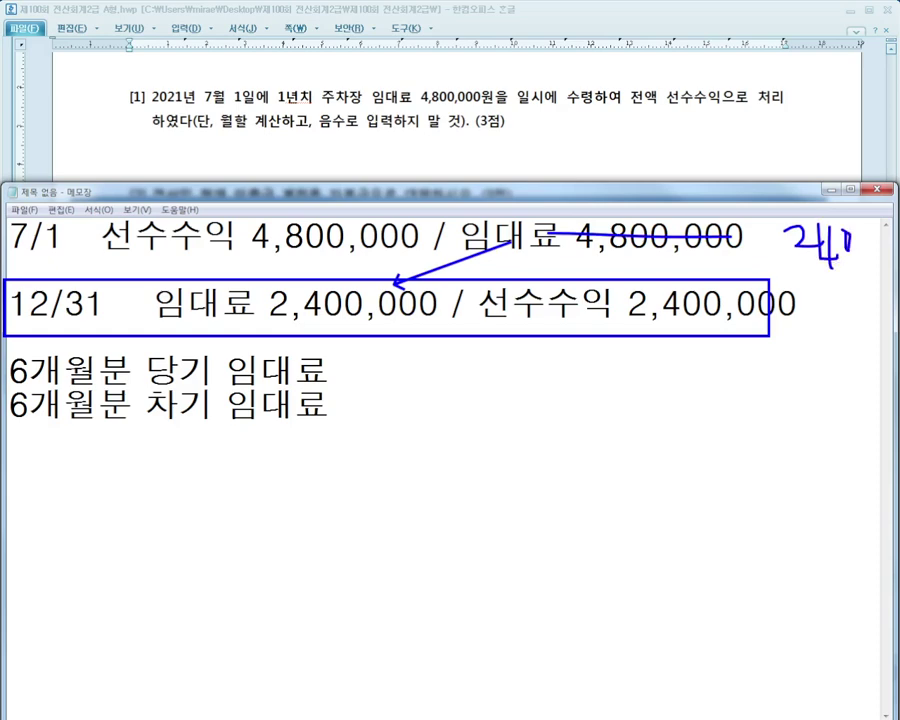
{"action": "left_click_drag", "start_coordinate": [315, 248], "coordinate": [530, 297]}
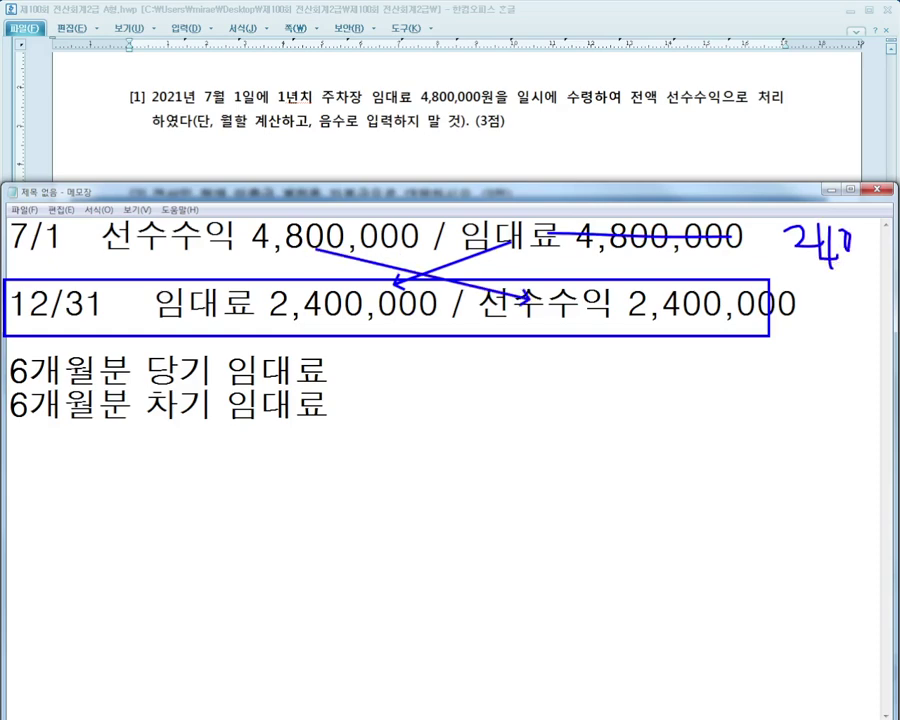
{"action": "left_click_drag", "start_coordinate": [248, 238], "coordinate": [418, 235]}
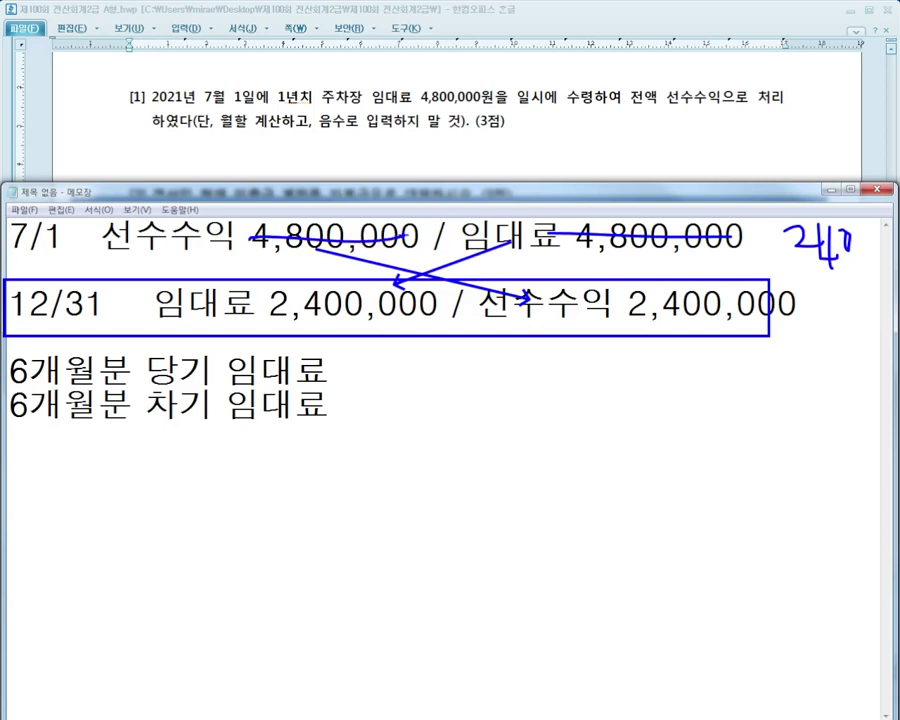
{"action": "mouse_move", "coordinate": [292, 208]}
{"action": "left_mouse_down"}
{"action": "mouse_move", "coordinate": [298, 201]}
{"action": "mouse_move", "coordinate": [362, 220]}
{"action": "mouse_move", "coordinate": [388, 192]}
{"action": "left_mouse_up"}
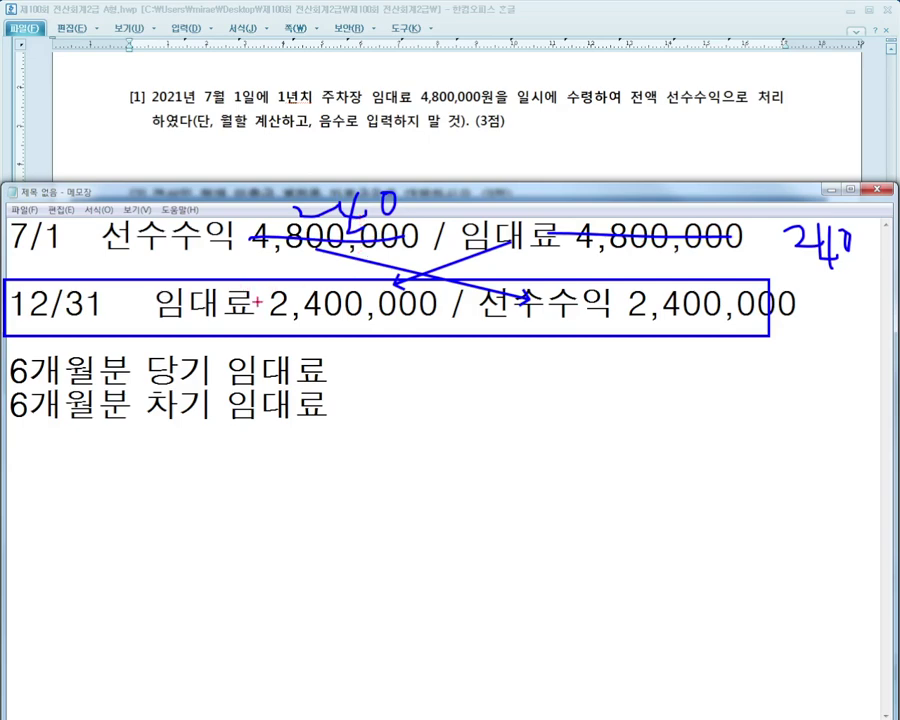
{"action": "mouse_move", "coordinate": [262, 340]}
{"action": "left_mouse_down"}
{"action": "mouse_move", "coordinate": [212, 352]}
{"action": "mouse_move", "coordinate": [160, 285]}
{"action": "mouse_move", "coordinate": [260, 322]}
{"action": "left_mouse_up"}
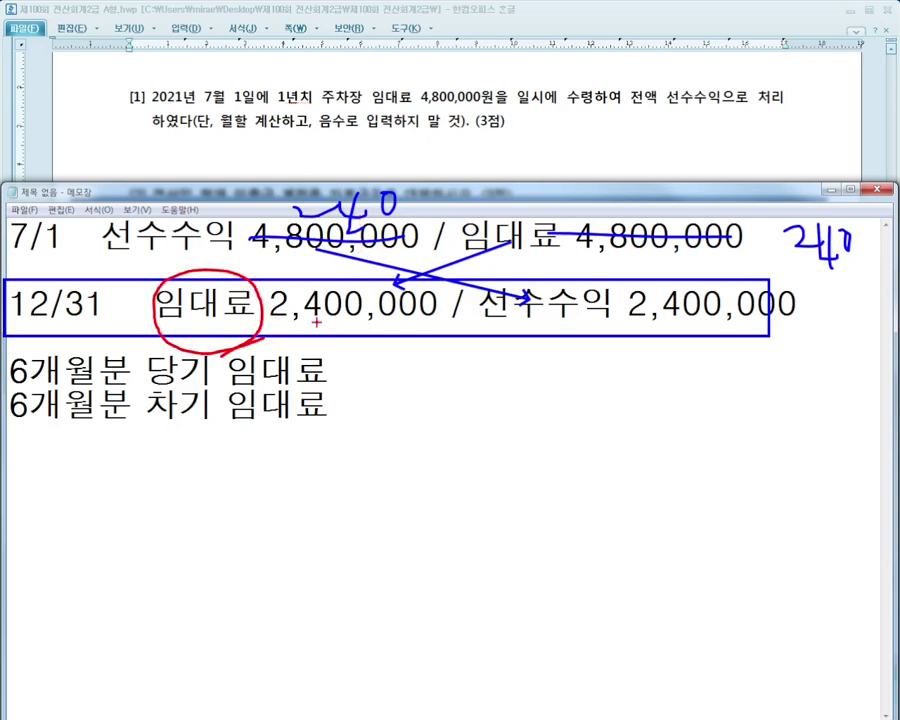
{"action": "mouse_move", "coordinate": [365, 310]}
{"action": "left_mouse_down"}
{"action": "mouse_move", "coordinate": [337, 409]}
{"action": "mouse_move", "coordinate": [346, 410]}
{"action": "left_mouse_up"}
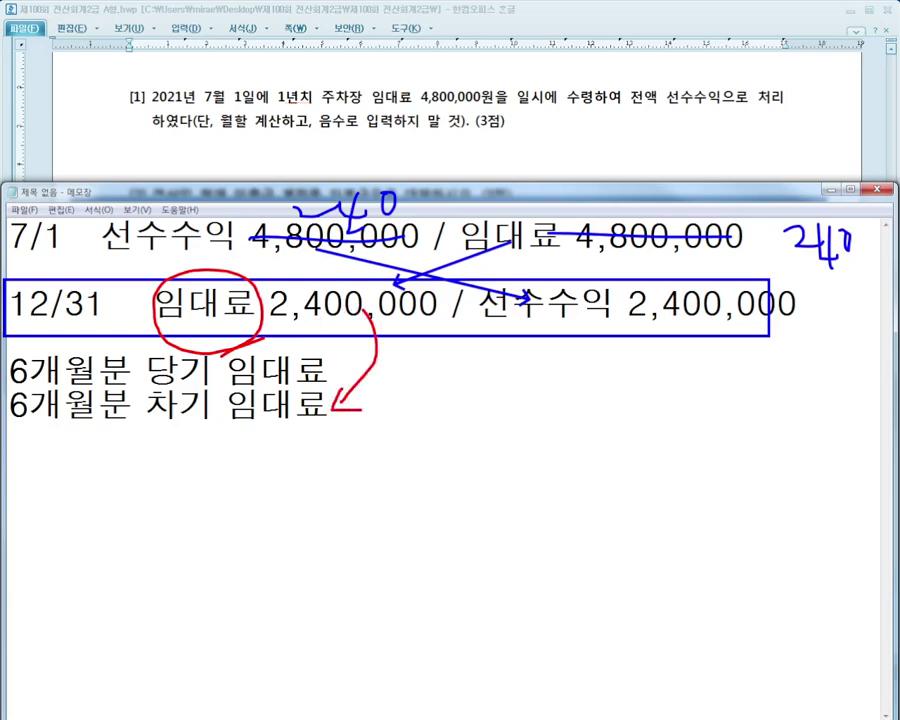
{"action": "left_click_drag", "start_coordinate": [812, 199], "coordinate": [800, 203]}
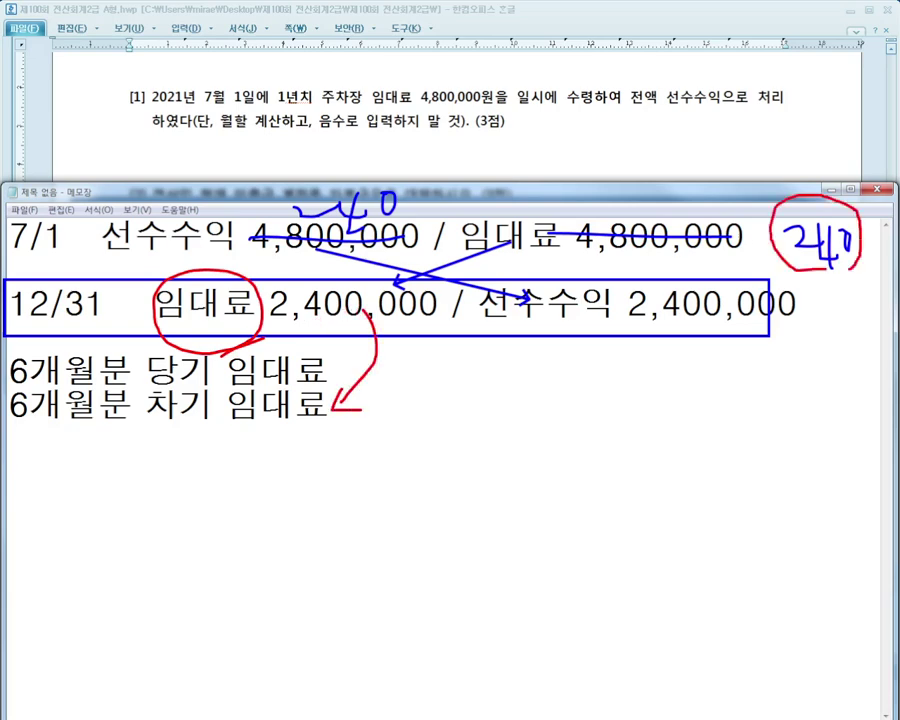
{"action": "mouse_move", "coordinate": [775, 243]}
{"action": "left_mouse_down"}
{"action": "mouse_move", "coordinate": [470, 335]}
{"action": "mouse_move", "coordinate": [330, 365]}
{"action": "left_mouse_up"}
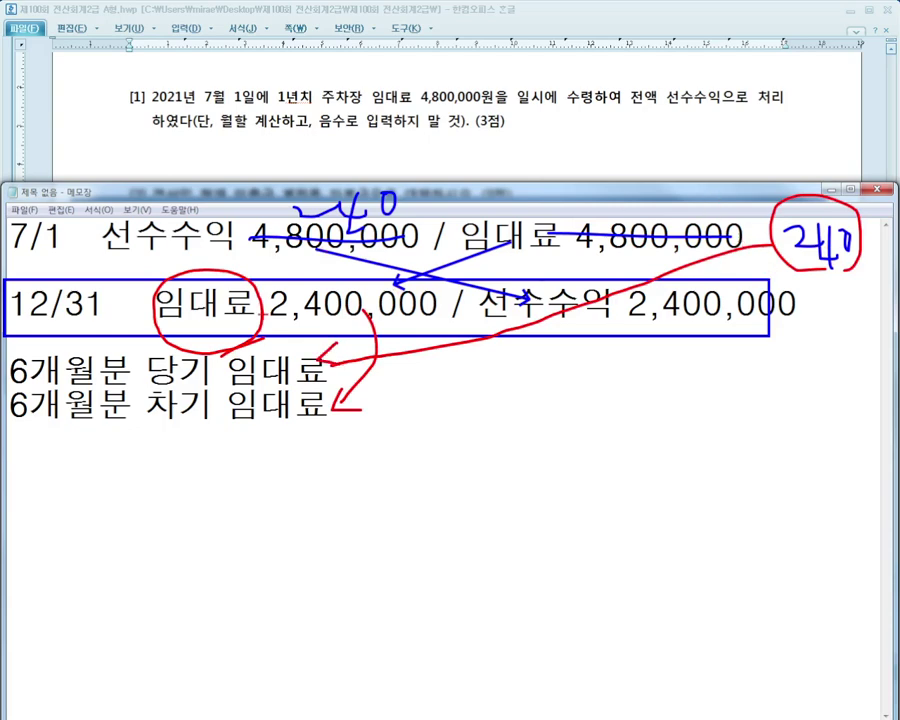
{"action": "mouse_move", "coordinate": [40, 322]}
{"action": "left_mouse_down"}
{"action": "mouse_move", "coordinate": [200, 334]}
{"action": "mouse_move", "coordinate": [305, 288]}
{"action": "mouse_move", "coordinate": [90, 290]}
{"action": "mouse_move", "coordinate": [90, 322]}
{"action": "left_mouse_up"}
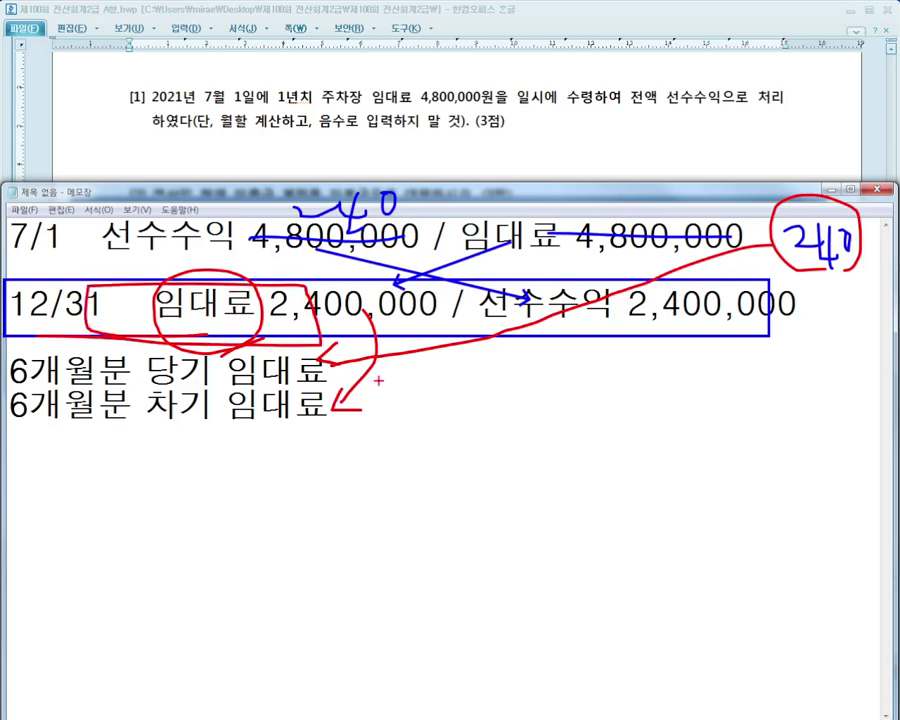
{"action": "left_click_drag", "start_coordinate": [102, 258], "coordinate": [405, 252]}
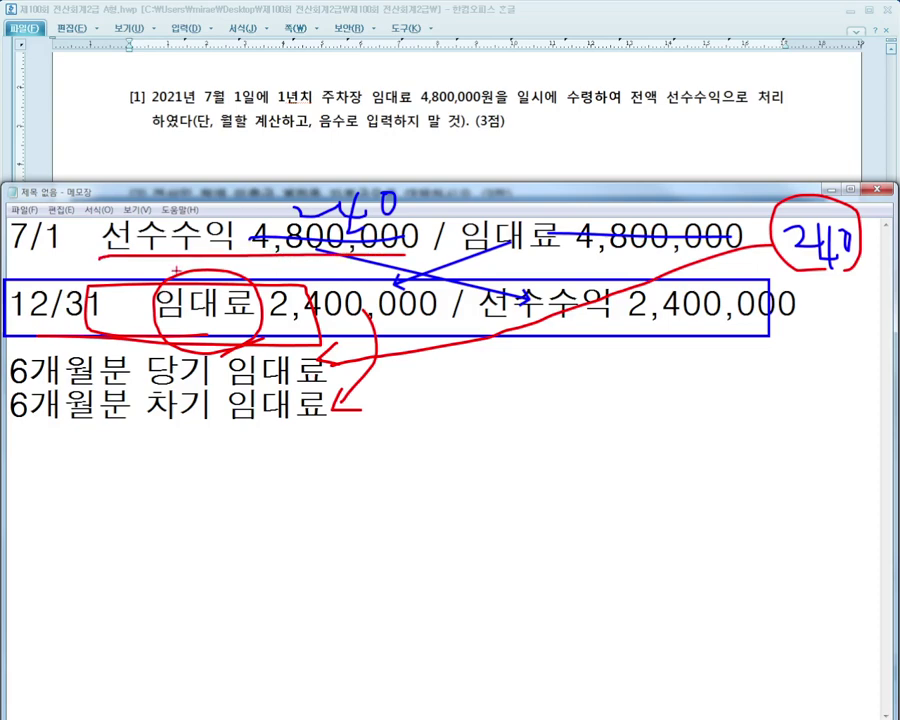
{"action": "mouse_move", "coordinate": [330, 178]}
{"action": "left_mouse_down"}
{"action": "mouse_move", "coordinate": [268, 212]}
{"action": "mouse_move", "coordinate": [400, 190]}
{"action": "left_mouse_up"}
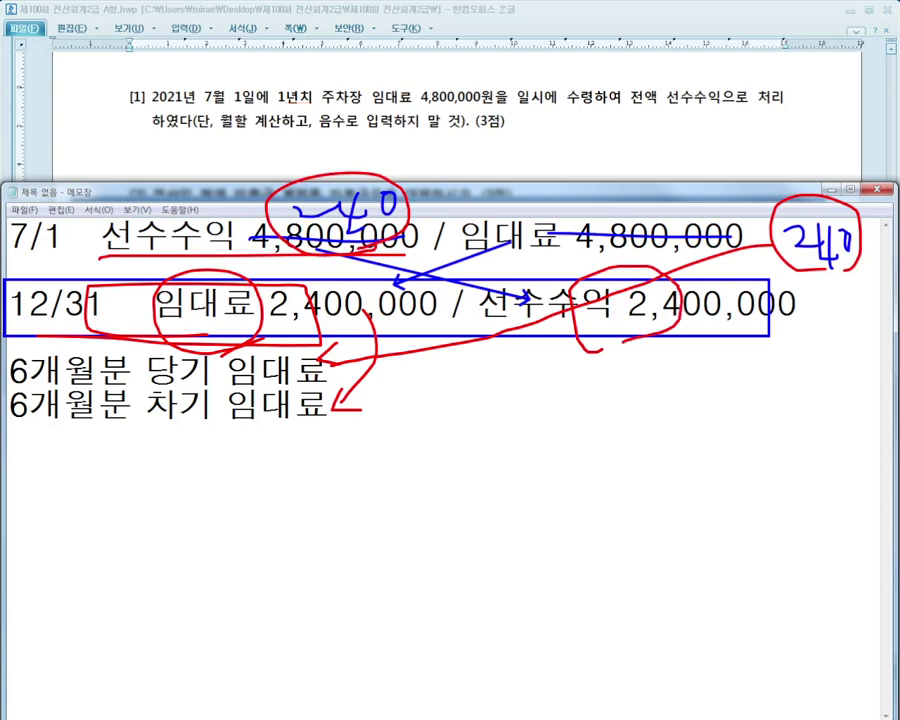
{"action": "left_click_drag", "start_coordinate": [600, 275], "coordinate": [620, 342]}
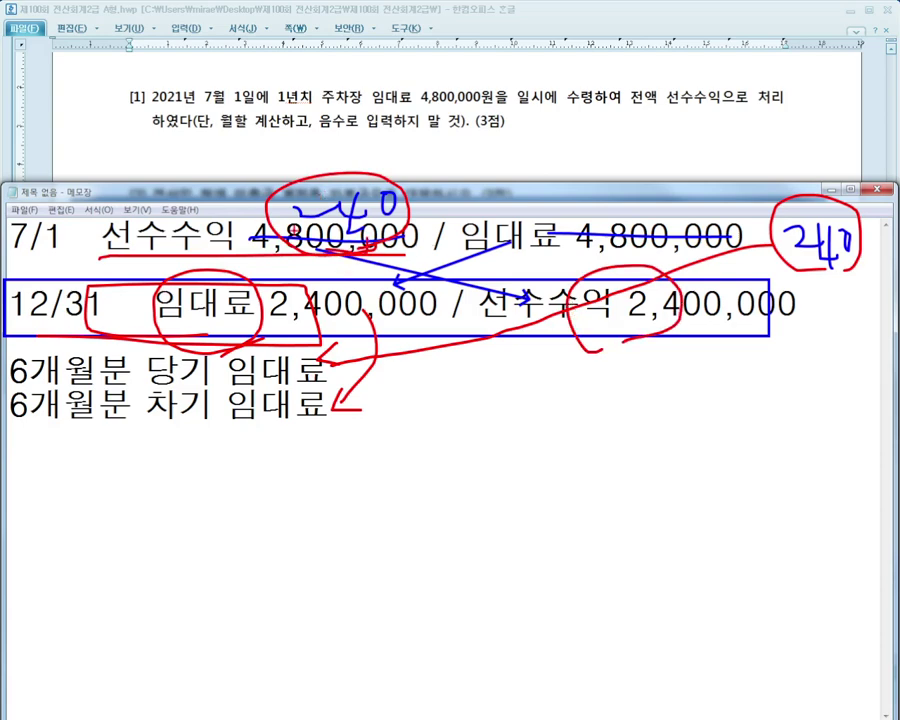
{"action": "mouse_move", "coordinate": [391, 246]}
{"action": "left_mouse_down"}
{"action": "mouse_move", "coordinate": [488, 284]}
{"action": "mouse_move", "coordinate": [475, 286]}
{"action": "left_mouse_up"}
{"action": "mouse_move", "coordinate": [604, 284]}
{"action": "left_mouse_down"}
{"action": "mouse_move", "coordinate": [622, 332]}
{"action": "mouse_move", "coordinate": [598, 300]}
{"action": "left_mouse_up"}
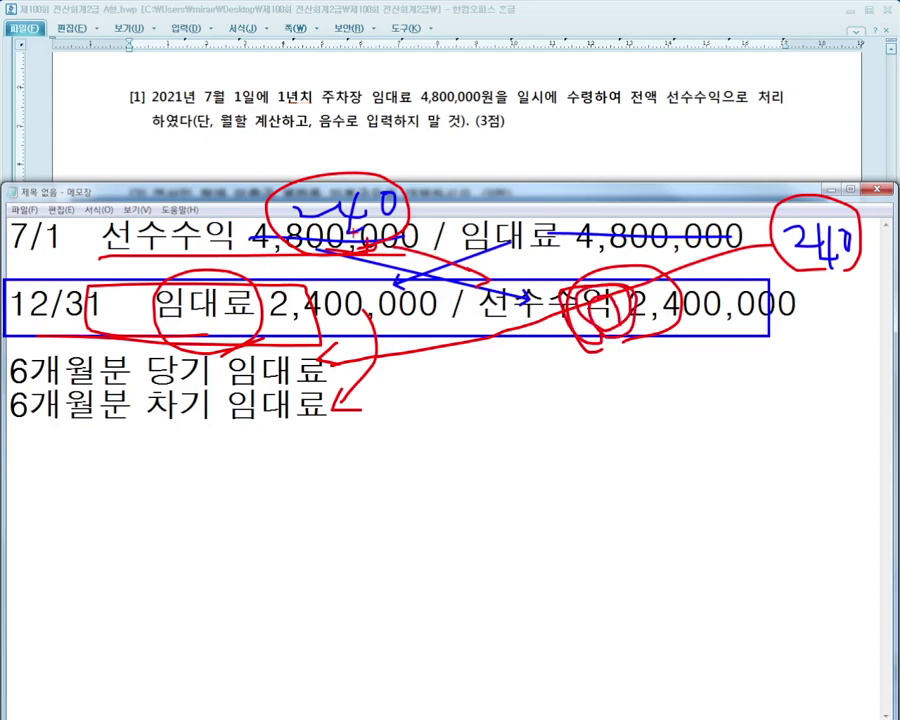
{"action": "mouse_move", "coordinate": [365, 200]}
{"action": "left_mouse_down"}
{"action": "mouse_move", "coordinate": [285, 235]}
{"action": "mouse_move", "coordinate": [340, 248]}
{"action": "left_mouse_up"}
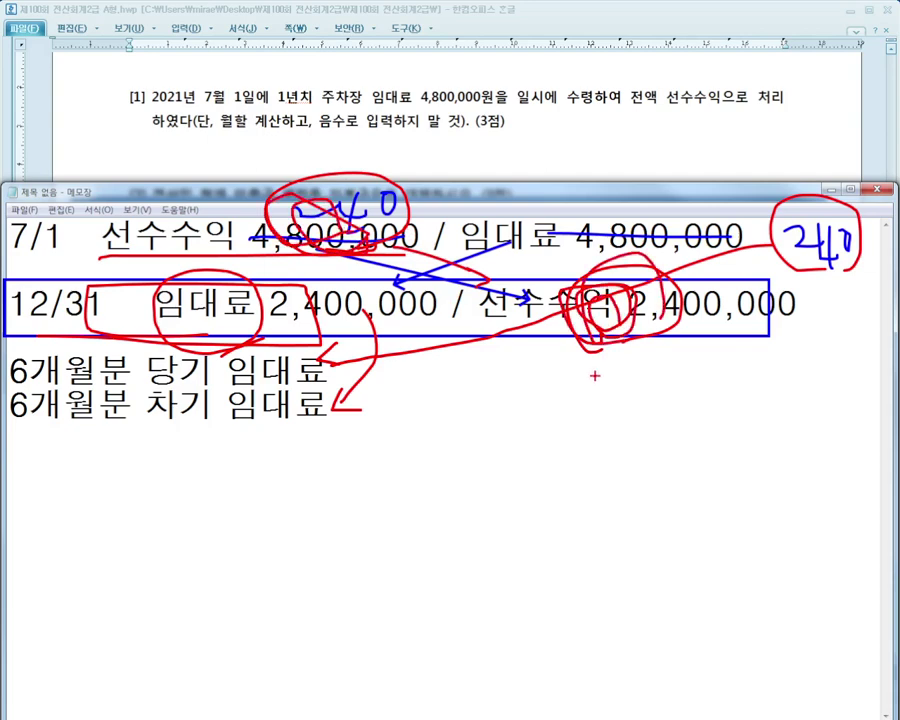
{"action": "key", "text": "Escape"}
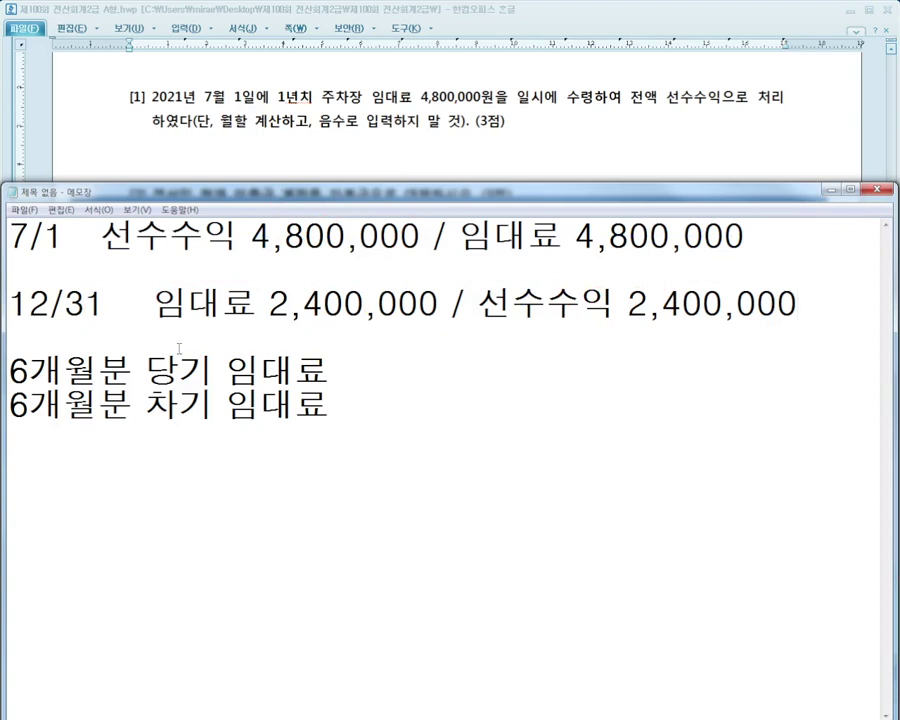
{"action": "key", "text": "ctrl+2"}
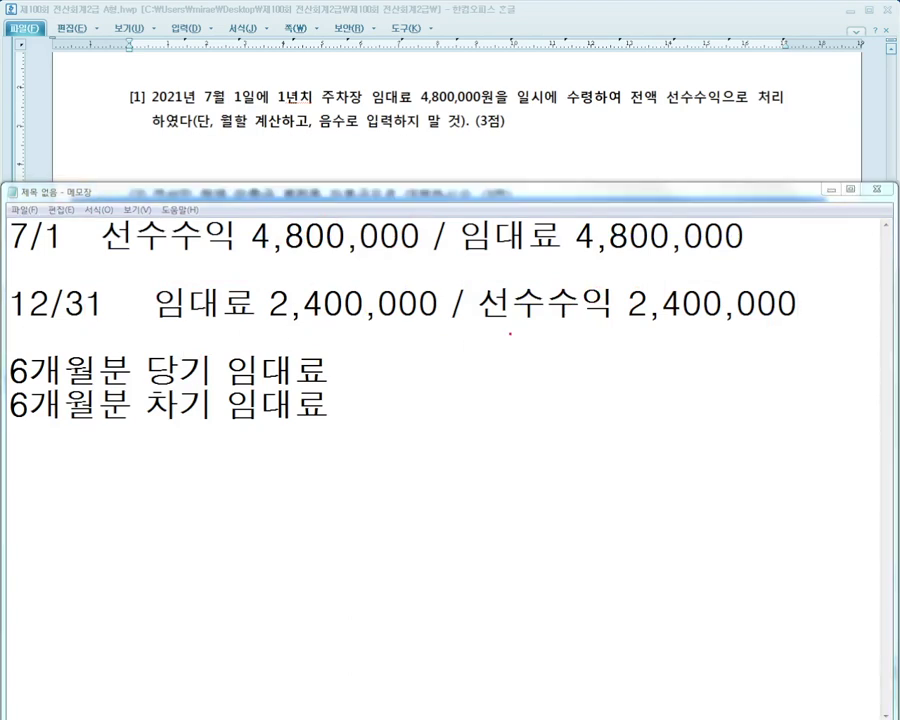
{"action": "left_click_drag", "start_coordinate": [470, 320], "coordinate": [663, 272]}
{"action": "left_click_drag", "start_coordinate": [142, 279], "coordinate": [336, 334]}
{"action": "left_click_drag", "start_coordinate": [481, 337], "coordinate": [370, 412]}
{"action": "mouse_move", "coordinate": [365, 333]}
{"action": "left_mouse_down"}
{"action": "mouse_move", "coordinate": [548, 404]}
{"action": "mouse_move", "coordinate": [512, 428]}
{"action": "left_mouse_up"}
{"action": "left_click_drag", "start_coordinate": [457, 398], "coordinate": [418, 436]}
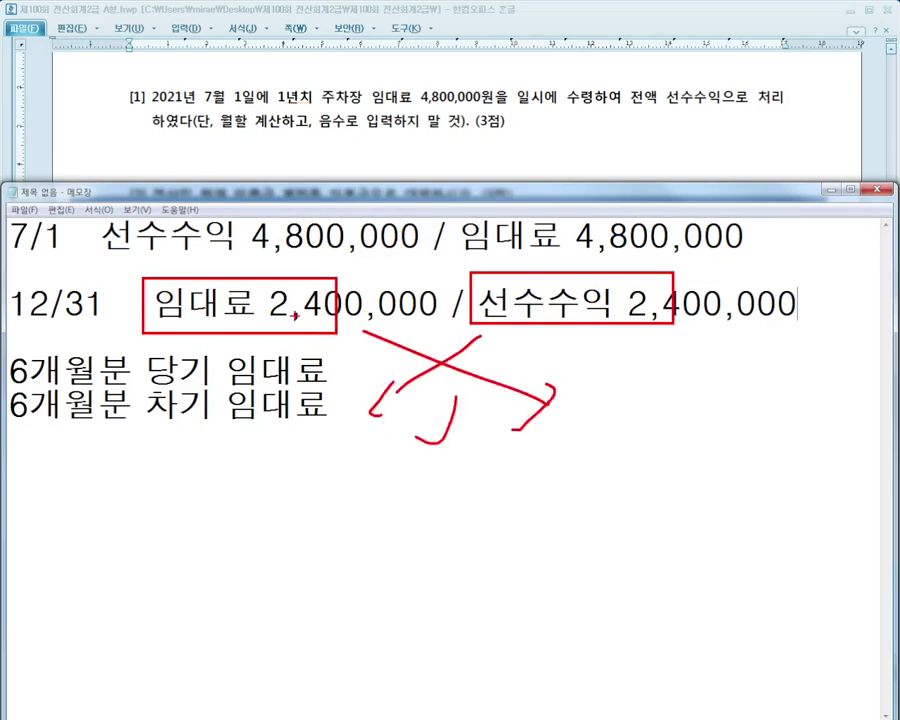
{"action": "mouse_move", "coordinate": [295, 318]}
{"action": "left_mouse_down"}
{"action": "mouse_move", "coordinate": [352, 290]}
{"action": "mouse_move", "coordinate": [640, 462]}
{"action": "mouse_move", "coordinate": [715, 475]}
{"action": "left_mouse_up"}
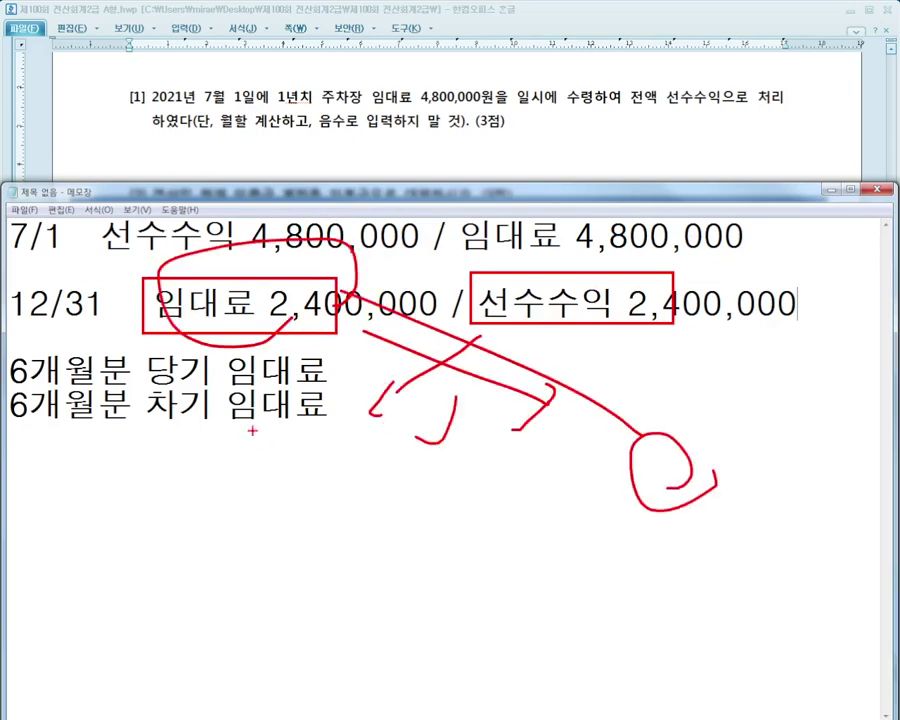
{"action": "left_click_drag", "start_coordinate": [222, 405], "coordinate": [262, 458]}
{"action": "left_click_drag", "start_coordinate": [293, 437], "coordinate": [242, 503]}
{"action": "left_click_drag", "start_coordinate": [290, 476], "coordinate": [294, 532]}
{"action": "left_click_drag", "start_coordinate": [124, 560], "coordinate": [650, 560]}
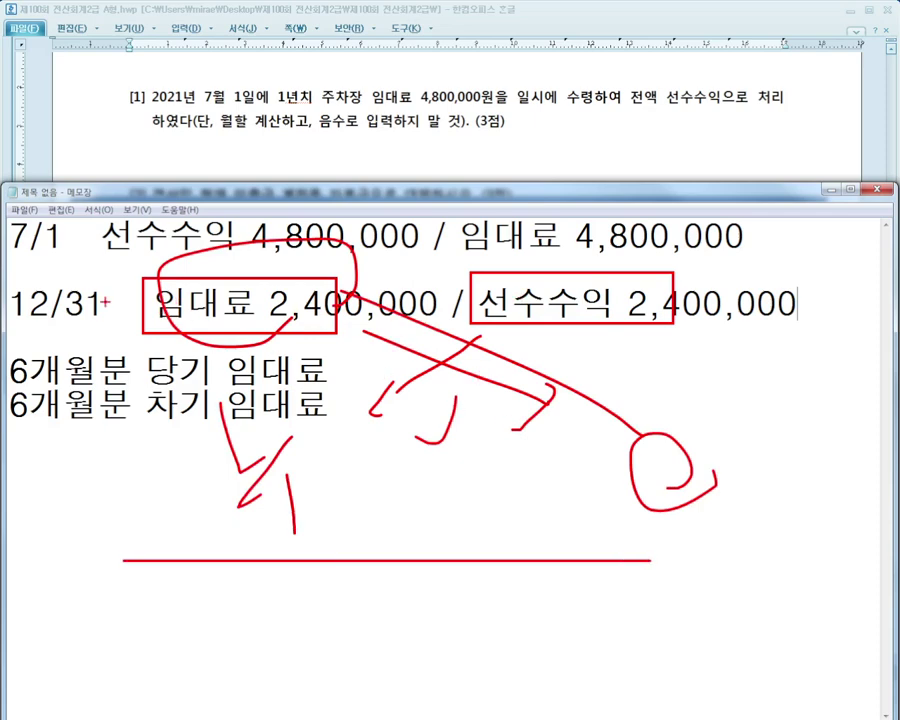
{"action": "left_click_drag", "start_coordinate": [8, 273], "coordinate": [745, 336]}
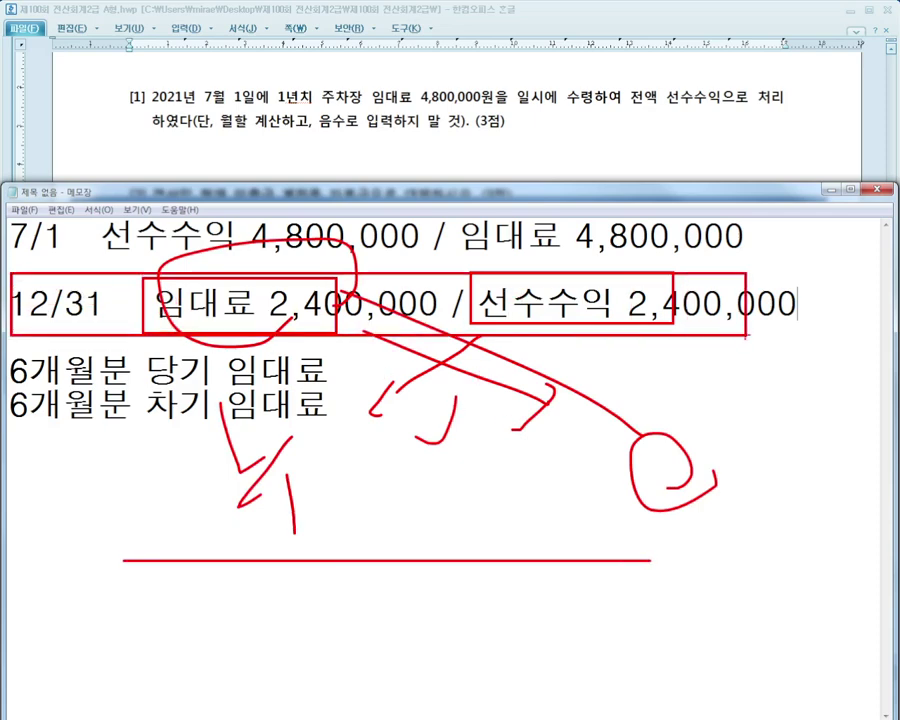
{"action": "key", "text": "Escape"}
Enter a 결차 line debiting 0904 임대료 2,400,000
{"action": "key", "text": "alt+Tab"}
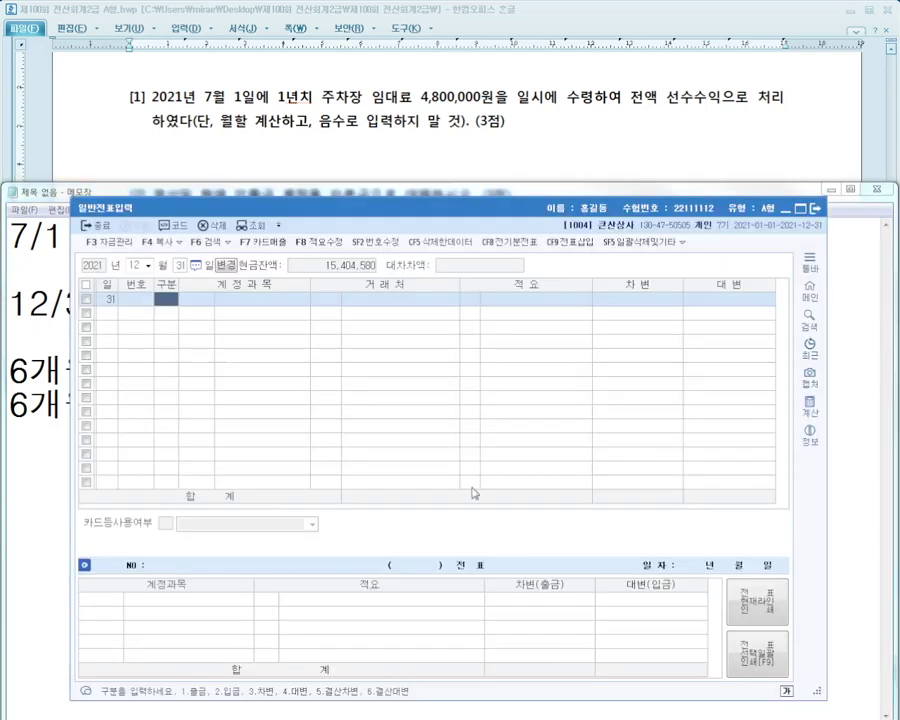
{"action": "type", "text": "5"}
{"action": "key", "text": "Return"}
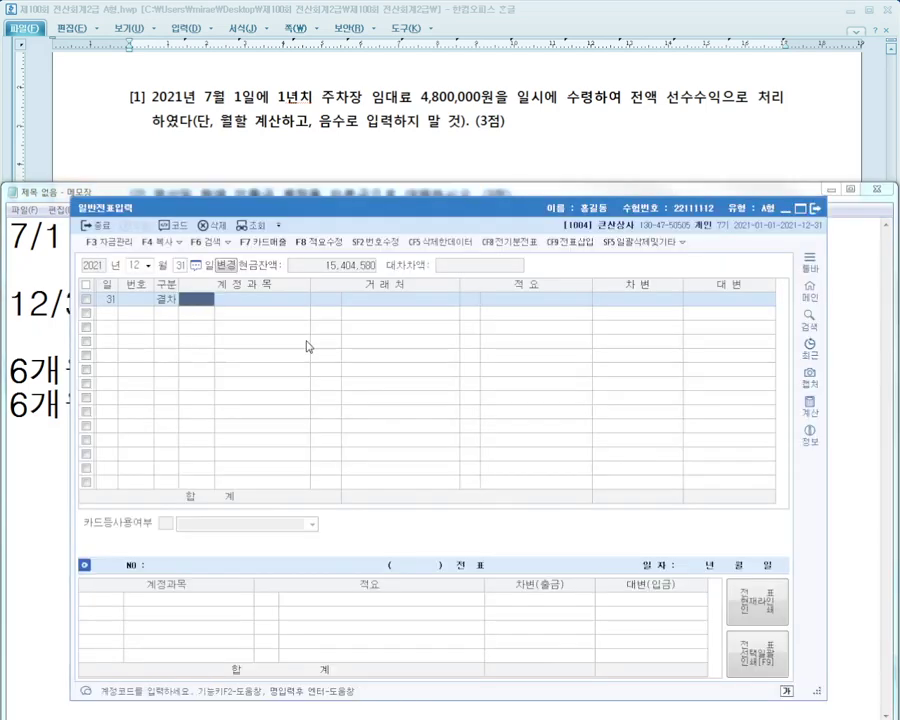
{"action": "type", "text": "선수"}
{"action": "key", "text": "BackSpace"}
{"action": "key", "text": "BackSpace"}
{"action": "type", "text": "임대"}
{"action": "key", "text": "Return"}
{"action": "key", "text": "Down"}
{"action": "key", "text": "Down"}
{"action": "key", "text": "Down"}
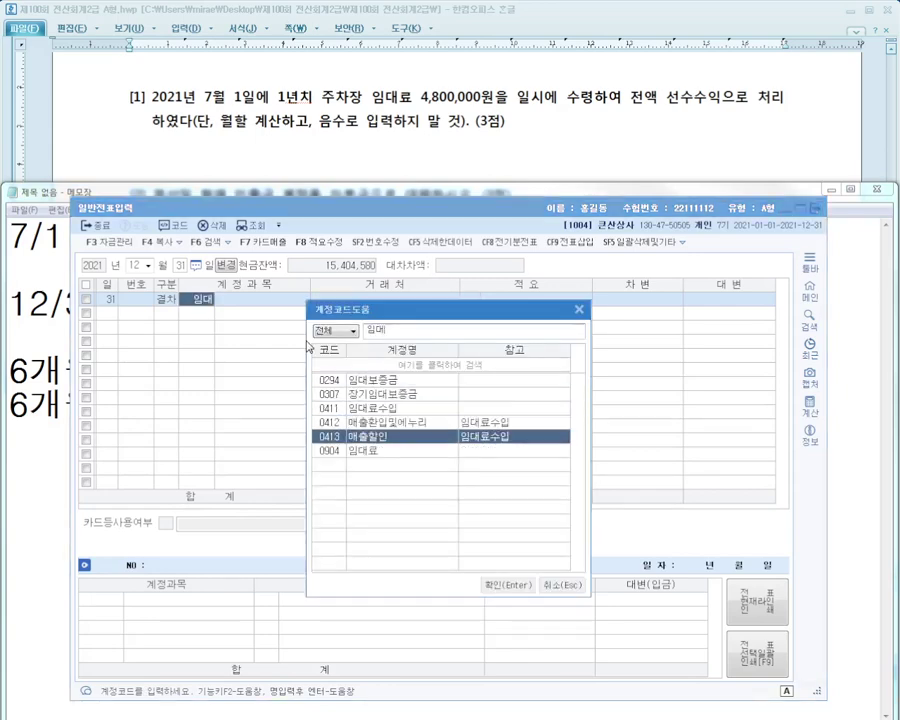
{"action": "key", "text": "Down"}
{"action": "key", "text": "Return"}
{"action": "key", "text": "Return"}
{"action": "key", "text": "Return"}
{"action": "key", "text": "Return"}
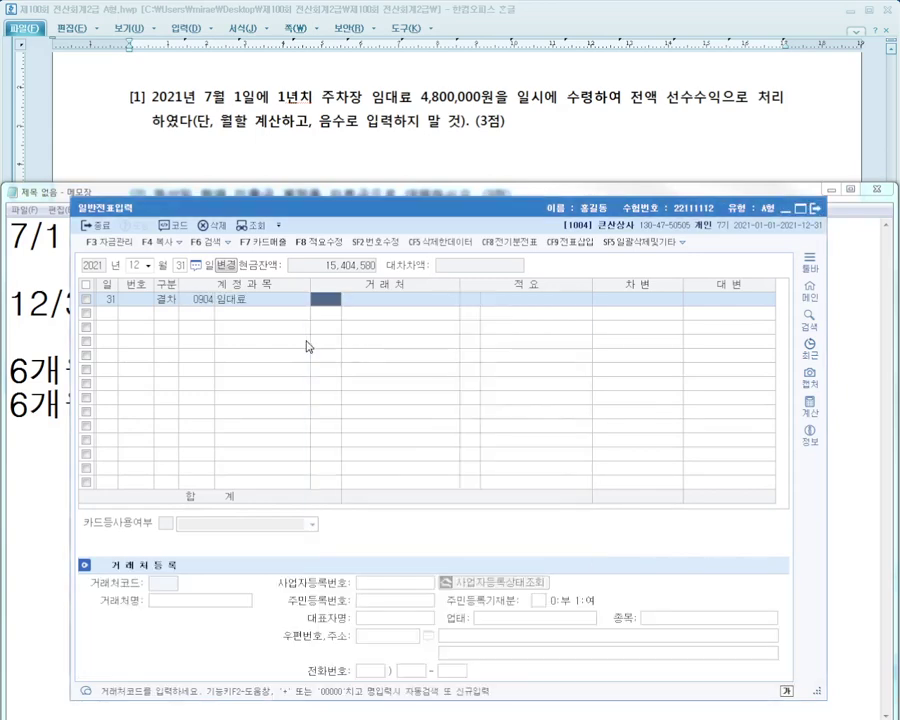
{"action": "type", "text": "2,400,00"}
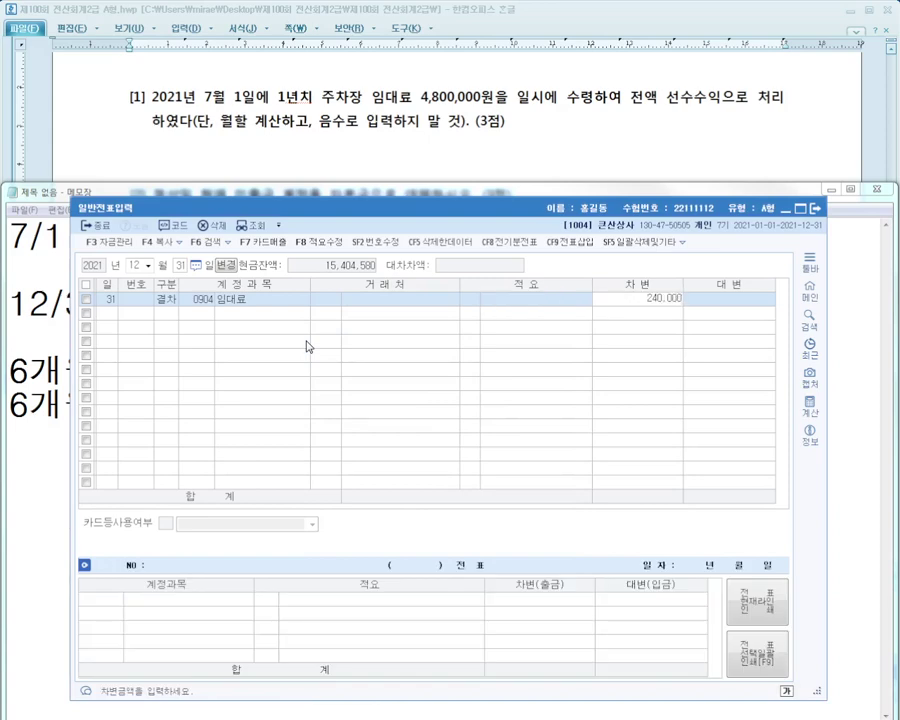
{"action": "type", "text": "0"}
{"action": "key", "text": "Return"}
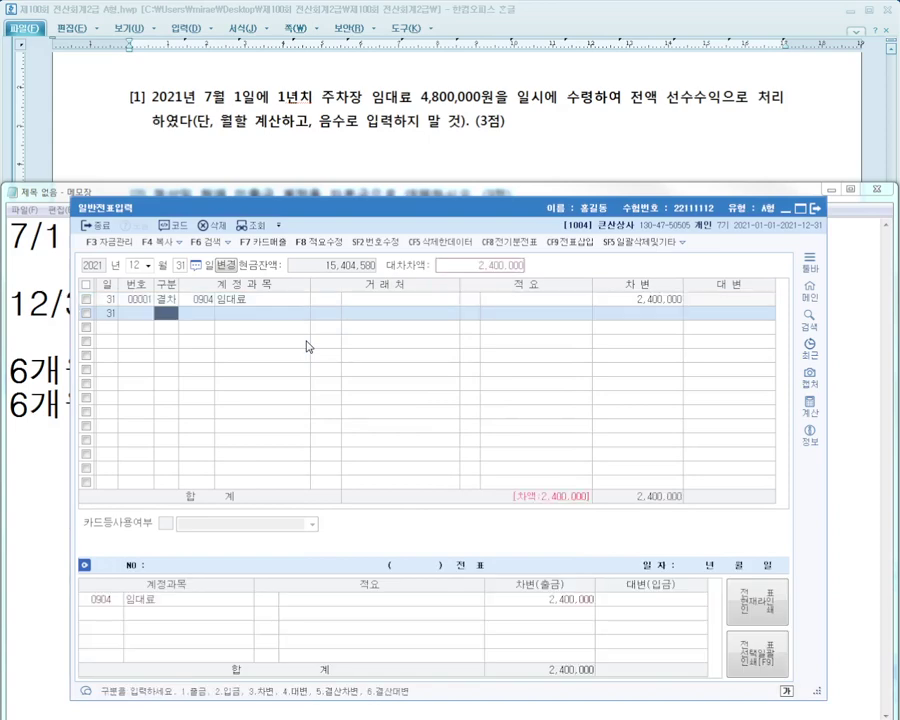
Add the 결대 line crediting 0263 선수수익 to balance the voucher
{"action": "type", "text": "6"}
{"action": "type", "text": "선수"}
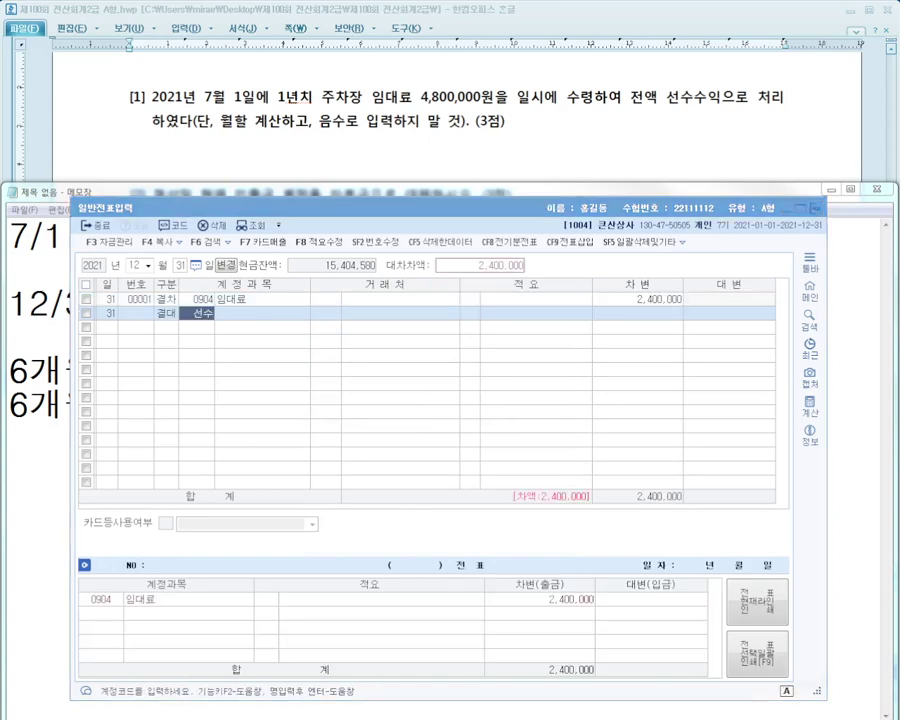
{"action": "key", "text": "Return"}
{"action": "key", "text": "Escape"}
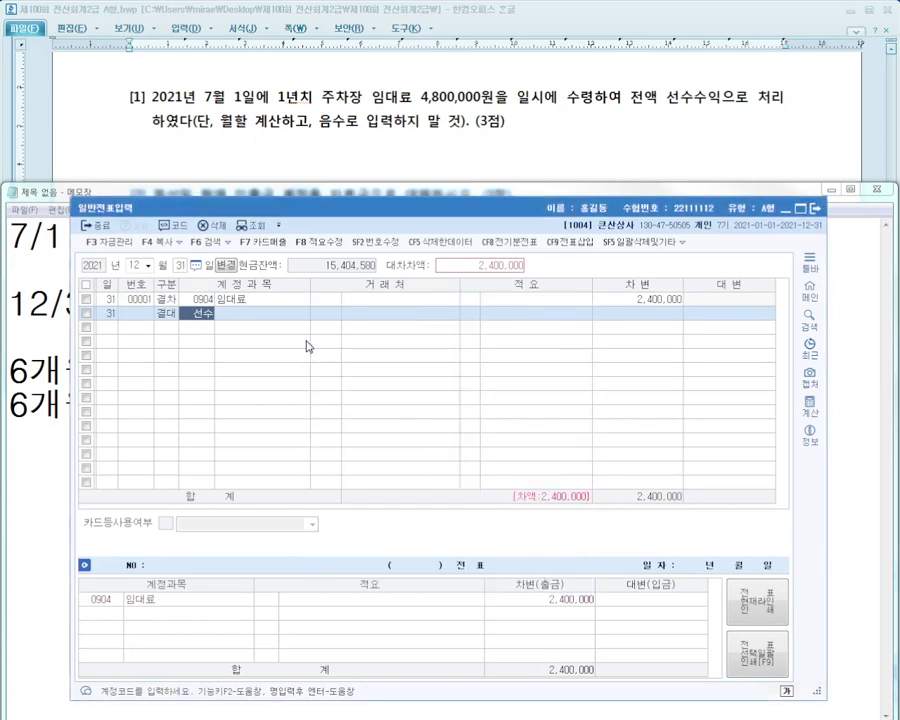
{"action": "key", "text": "Return"}
{"action": "key", "text": "Return"}
{"action": "key", "text": "Return"}
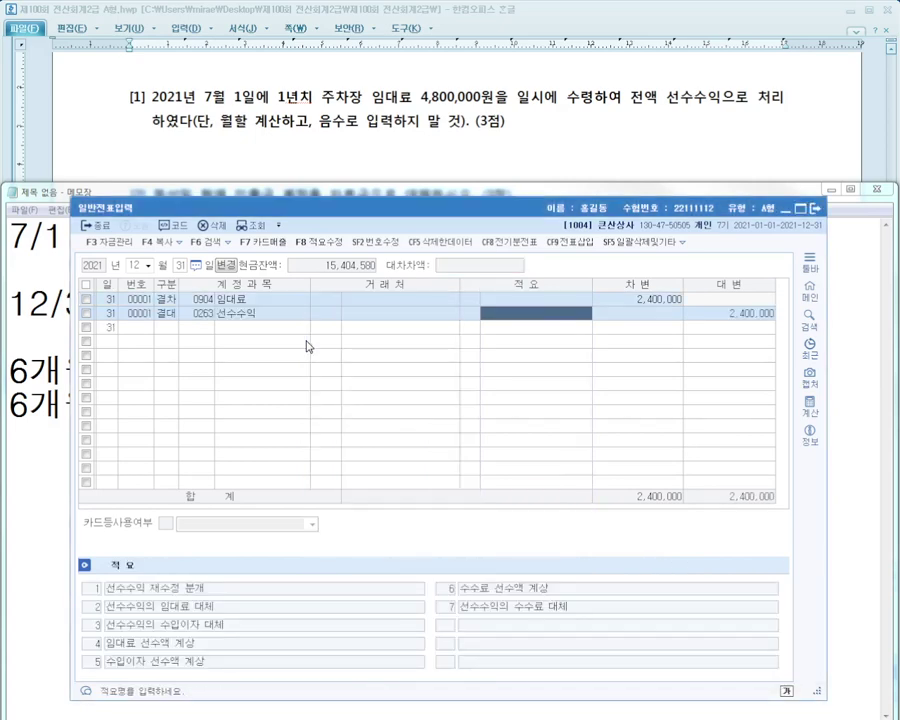
{"action": "key", "text": "Return"}
{"action": "key", "text": "Return"}
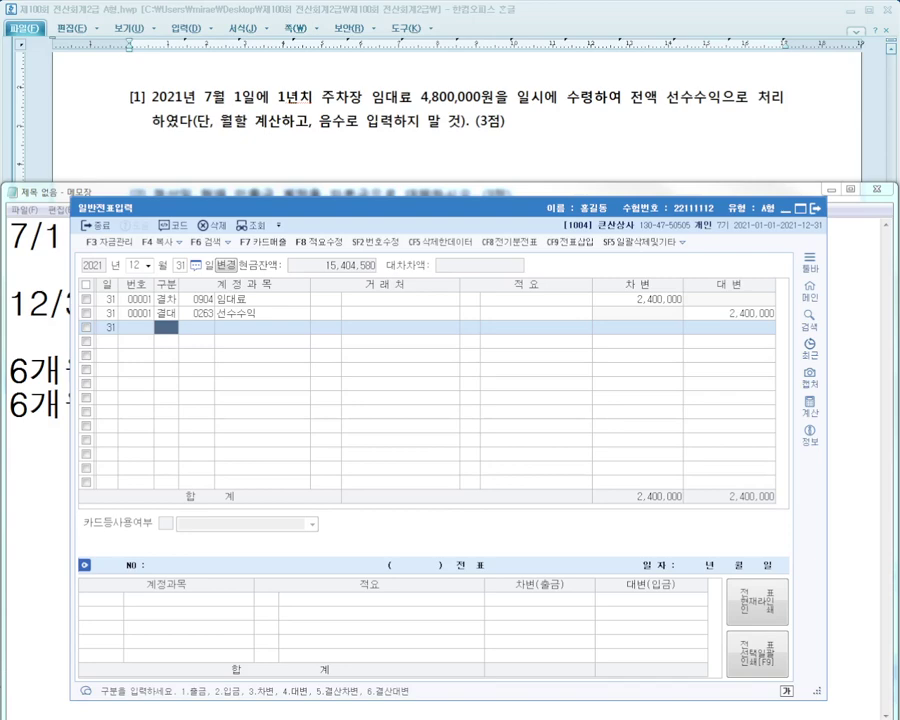
Load the trial balance through 12/31 and locate the 인출금 row showing a 658,000 debit balance
{"action": "left_click", "coordinate": [386, 151]}
{"action": "scroll", "coordinate": [386, 151], "scroll_direction": "down", "scroll_amount": 2}
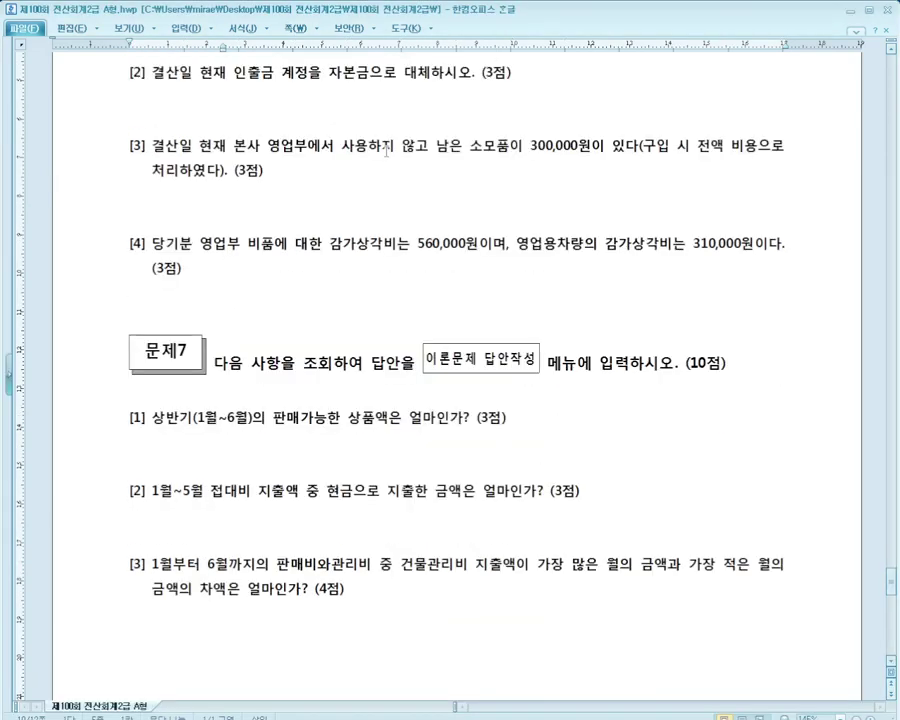
{"action": "key", "text": "alt+Tab"}
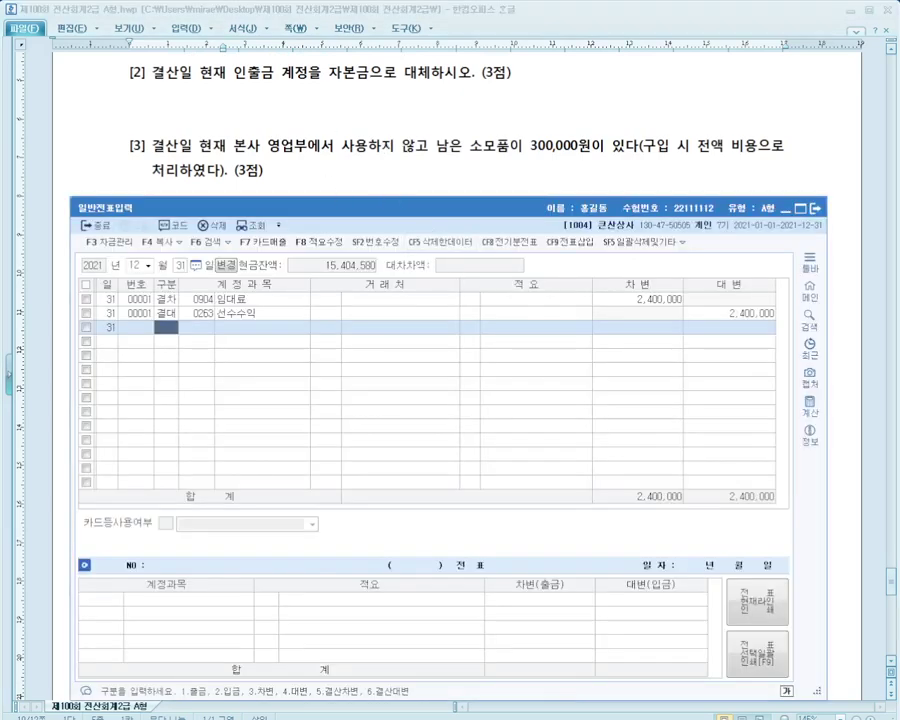
{"action": "key", "text": "alt+Tab"}
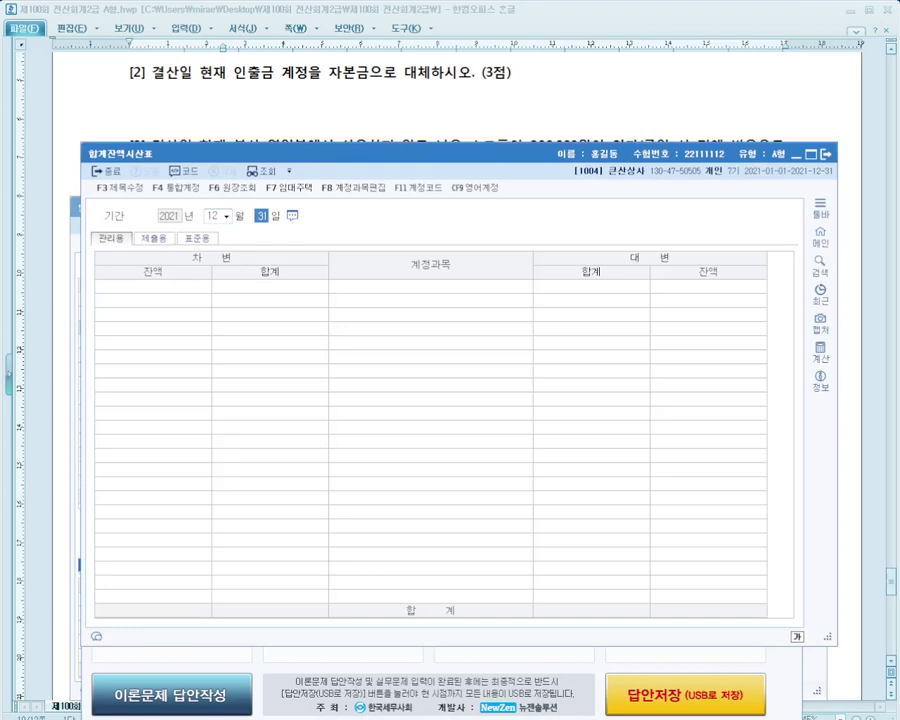
{"action": "key", "text": "Return"}
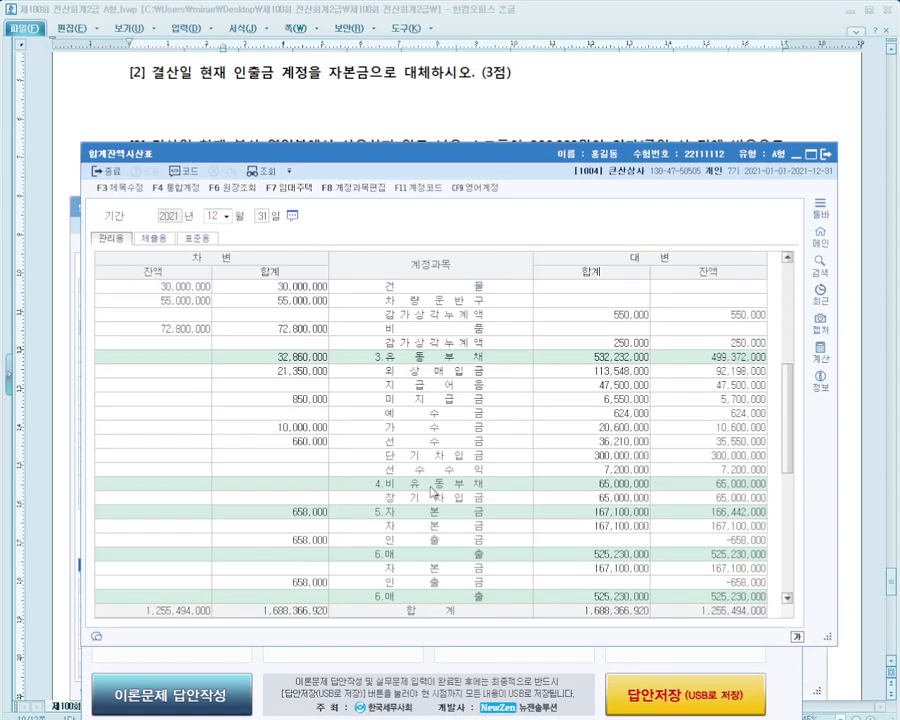
{"action": "scroll", "coordinate": [432, 490], "scroll_direction": "down", "scroll_amount": 2}
{"action": "left_click", "coordinate": [535, 456]}
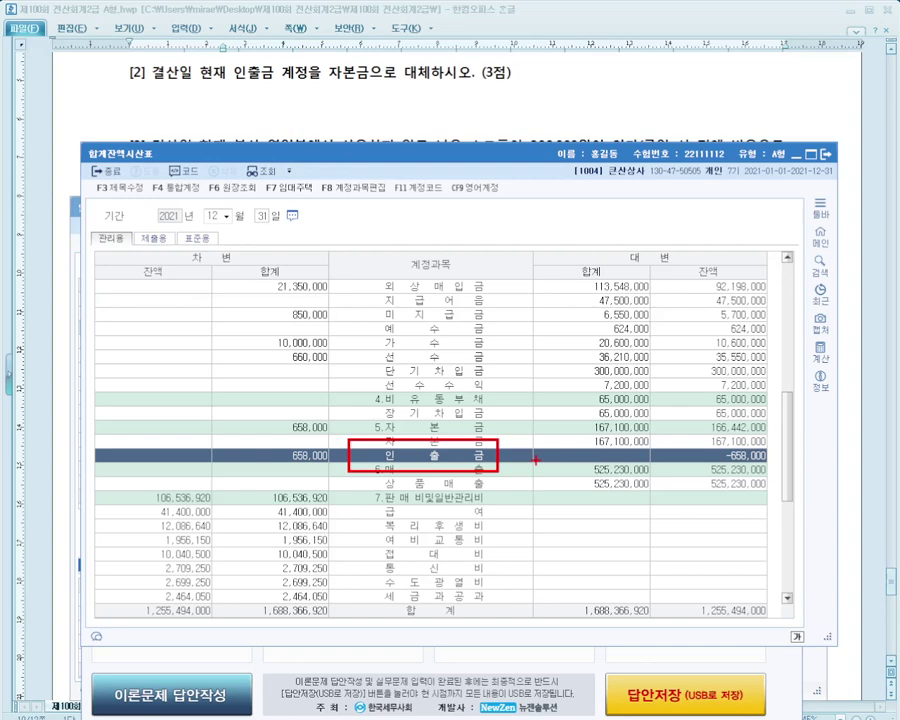
Close the trial balance and enter the 12/31 closing entry: 결대 0338 인출금, 결차 0331 자본금, 658,000
{"action": "key", "text": "Escape"}
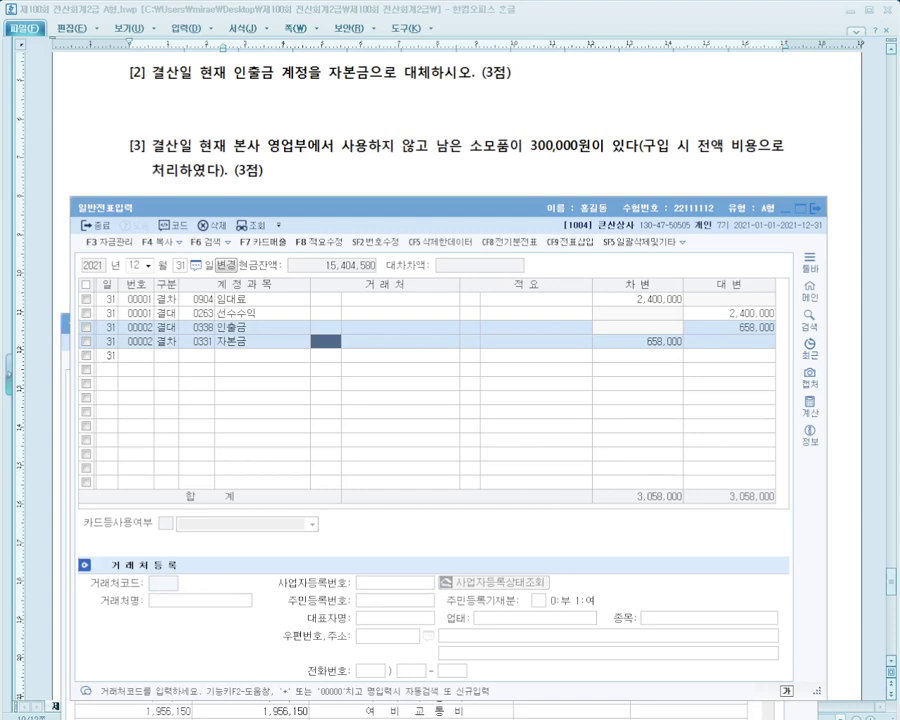
{"action": "scroll", "coordinate": [435, 99], "scroll_direction": "down", "scroll_amount": 1}
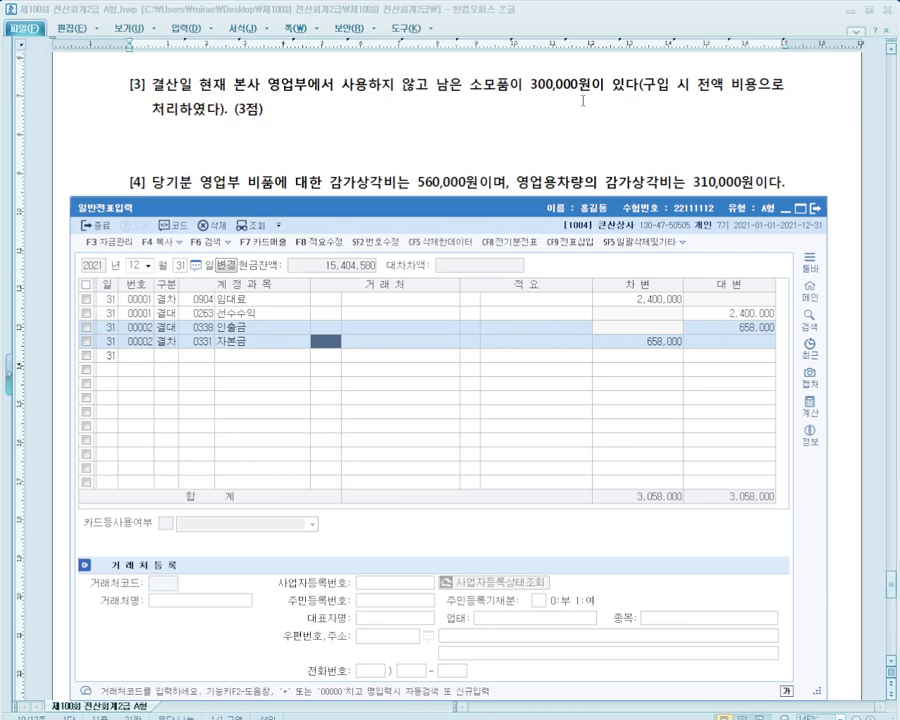
Finish the purchase line with 현금 and add the line '결산시 : 소모품 300,000 / 소모품비 300,000'
{"action": "key", "text": "alt+Tab"}
{"action": "type", "text": "qhx"}
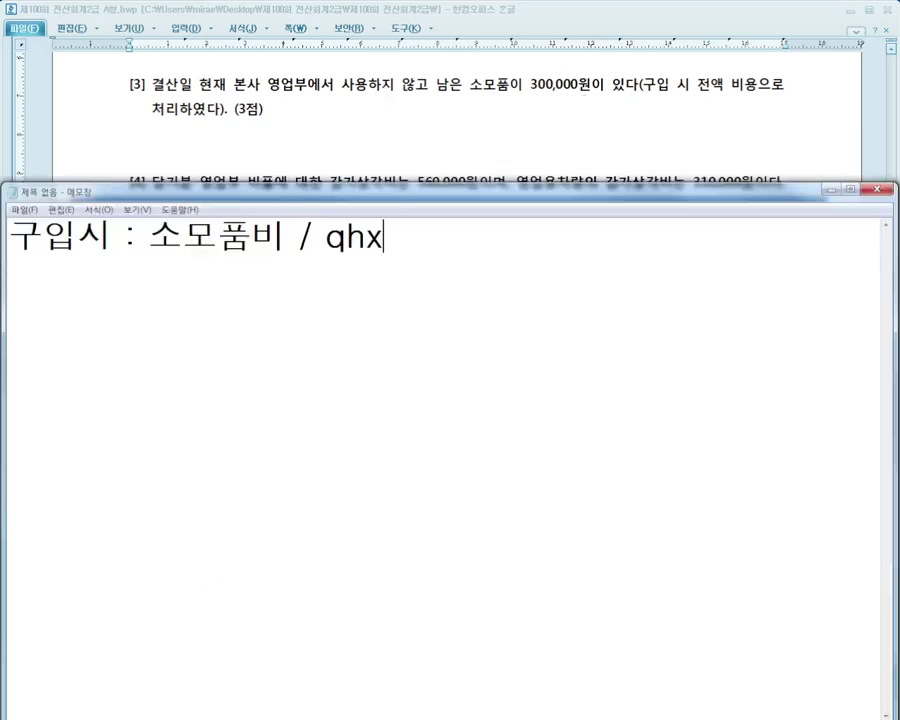
{"action": "key", "text": "BackSpace"}
{"action": "key", "text": "BackSpace"}
{"action": "key", "text": "BackSpace"}
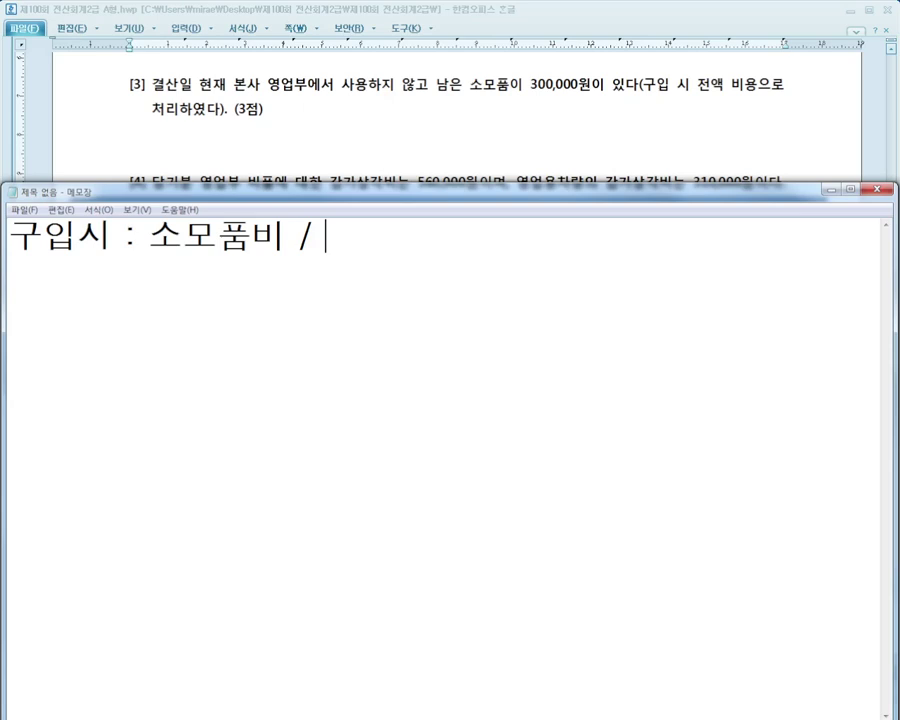
{"action": "type", "text": "현금"}
{"action": "key", "text": "Return"}
{"action": "key", "text": "Return"}
{"action": "type", "text": "결산시 :"}
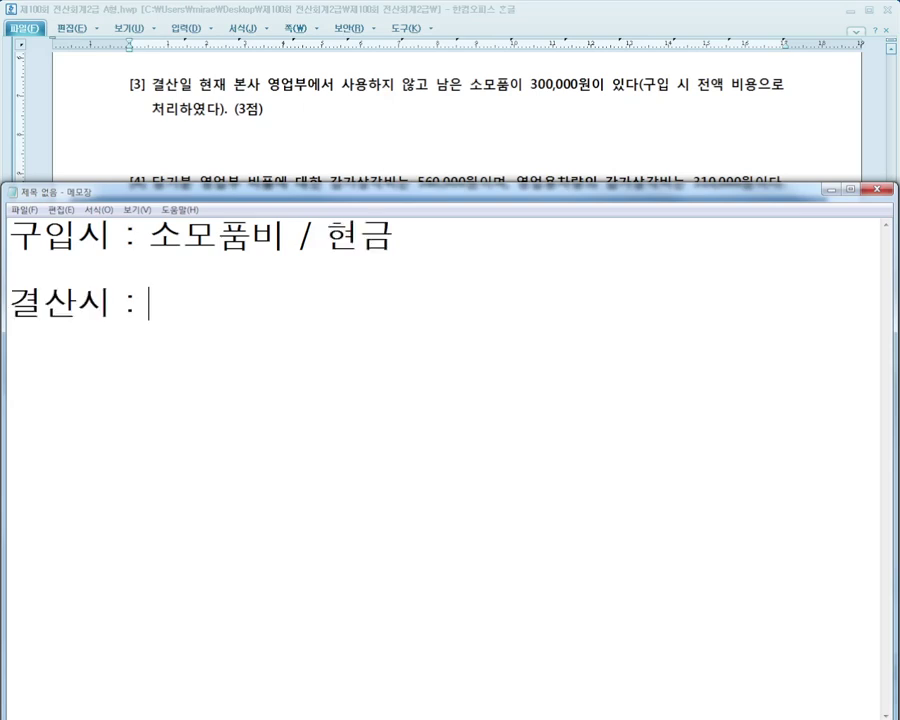
{"action": "left_click", "coordinate": [165, 245]}
{"action": "left_click", "coordinate": [234, 304]}
{"action": "type", "text": "소모품 300,000"}
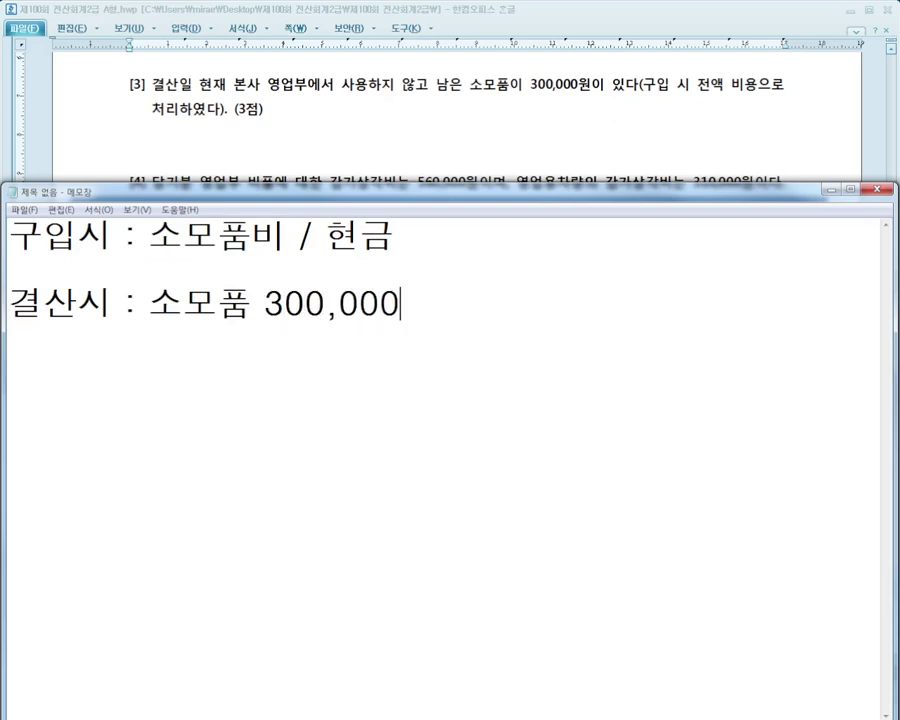
{"action": "type", "text": " /"}
{"action": "type", "text": "소모품비 300,00"}
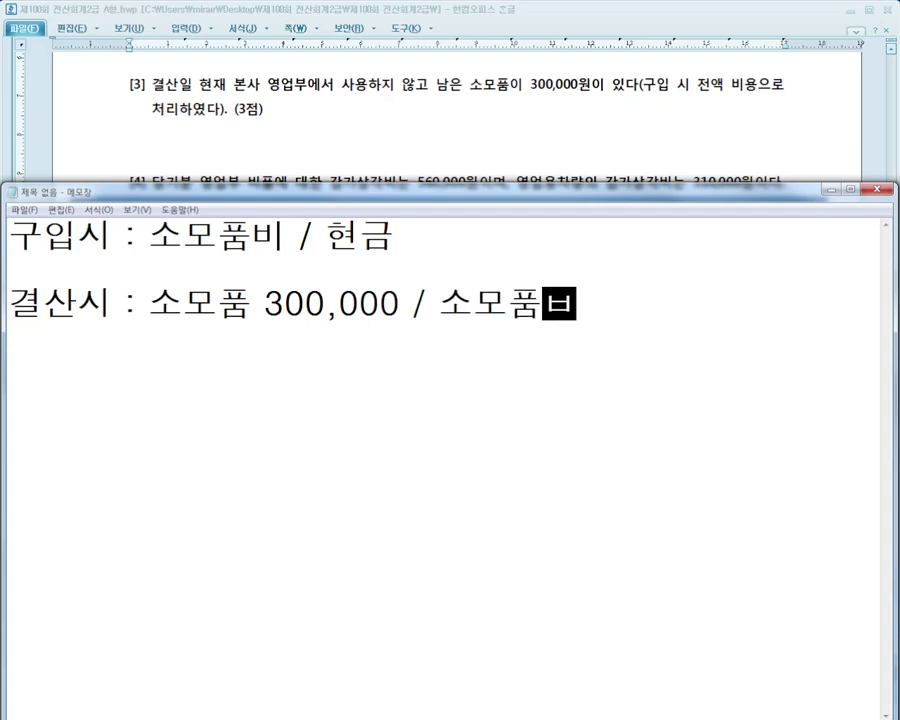
{"action": "type", "text": "0"}
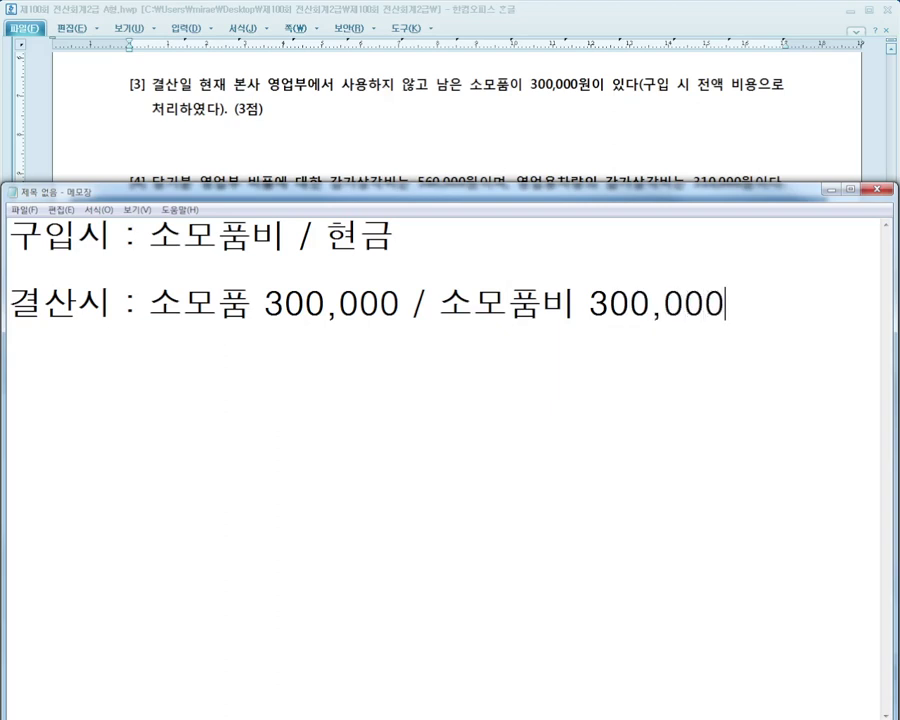
Insert 1,000,000 after 소모품비 on the 구입시 line
{"action": "left_click", "coordinate": [136, 210]}
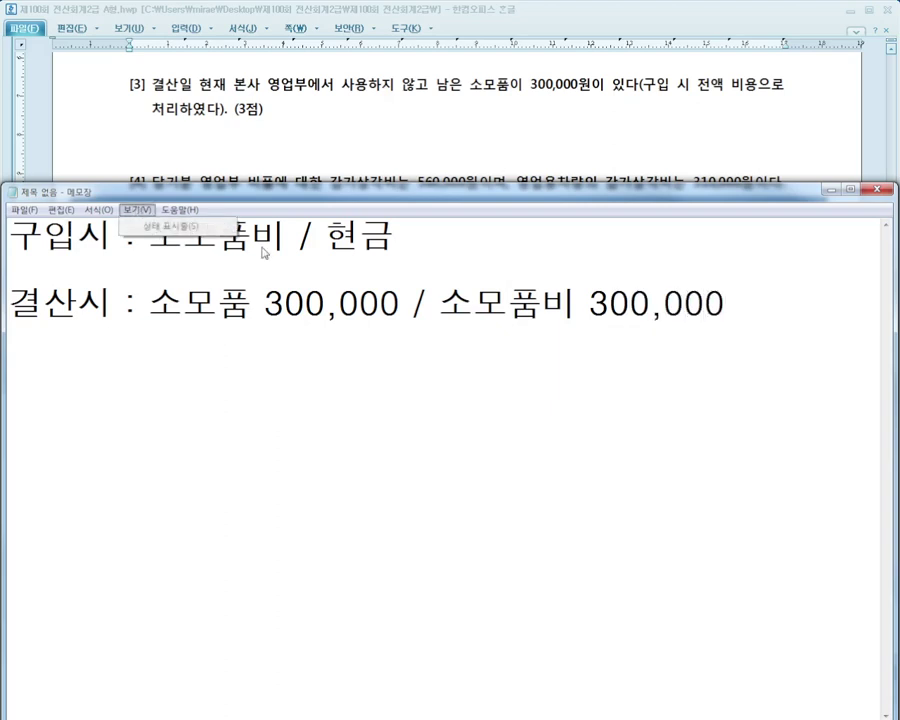
{"action": "left_click", "coordinate": [290, 236]}
{"action": "type", "text": "1,000,000"}
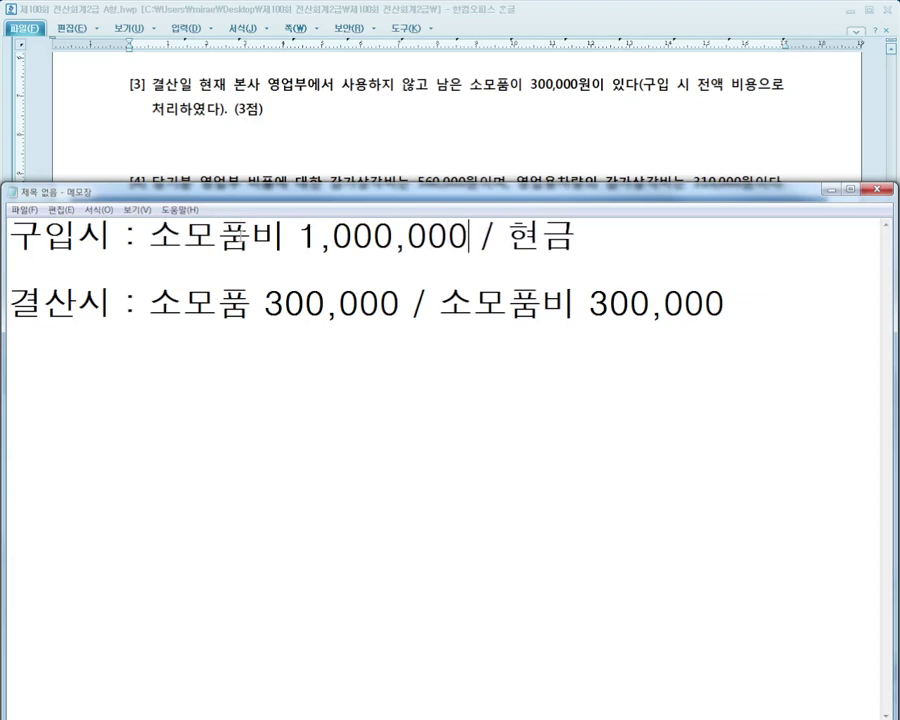
Highlight the 소모품비 amount and the 결산시 line in turn while explaining the entries
{"action": "left_click", "coordinate": [193, 257]}
{"action": "left_click_drag", "start_coordinate": [149, 236], "coordinate": [466, 236]}
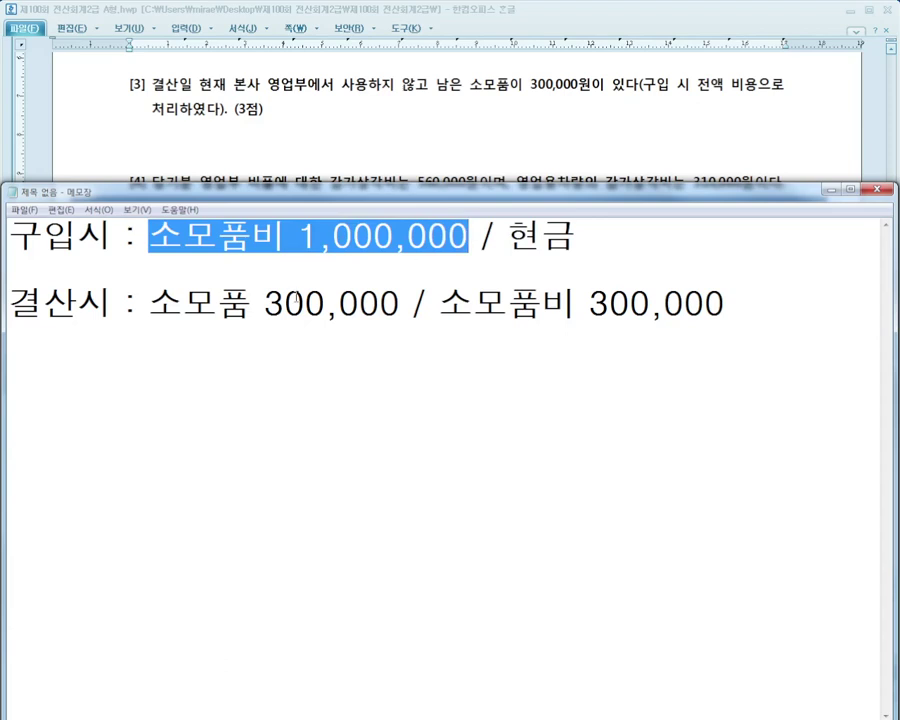
{"action": "left_click_drag", "start_coordinate": [149, 303], "coordinate": [401, 303]}
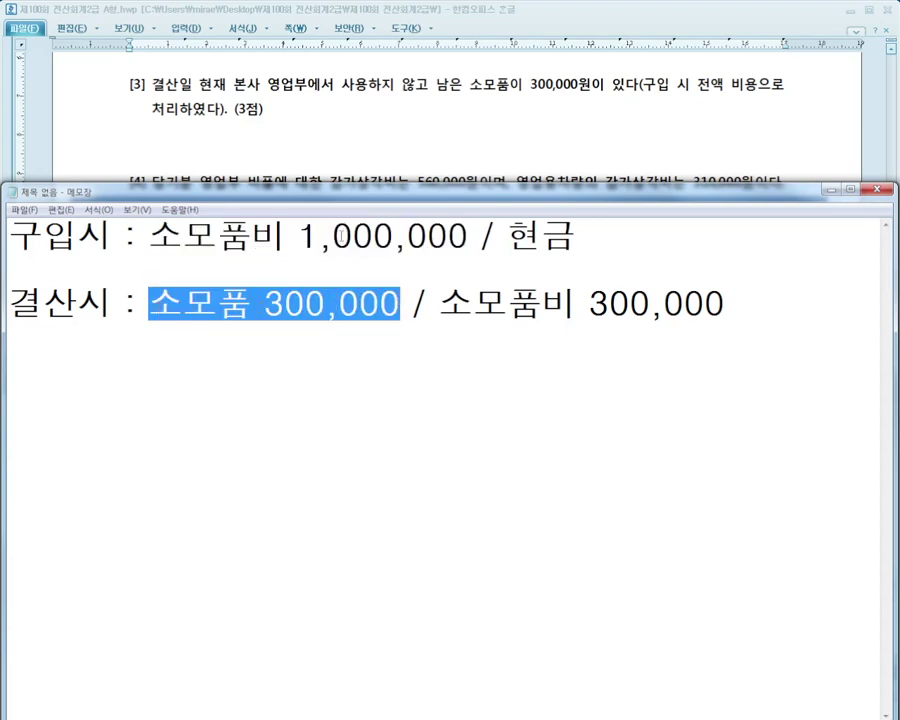
{"action": "left_click", "coordinate": [580, 333]}
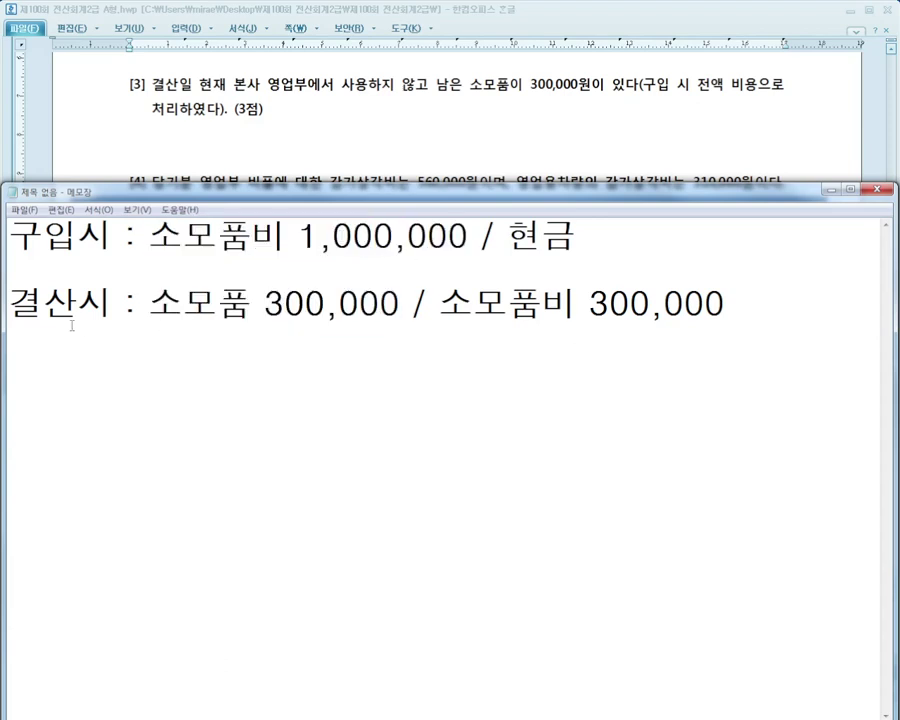
{"action": "left_click_drag", "start_coordinate": [8, 303], "coordinate": [728, 302]}
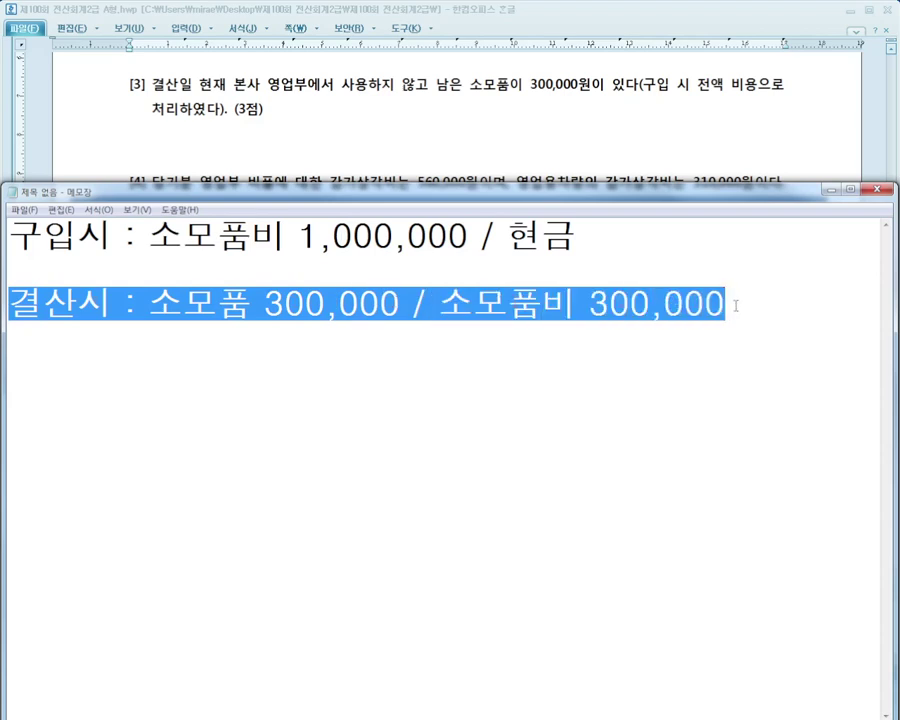
{"action": "left_click", "coordinate": [742, 305]}
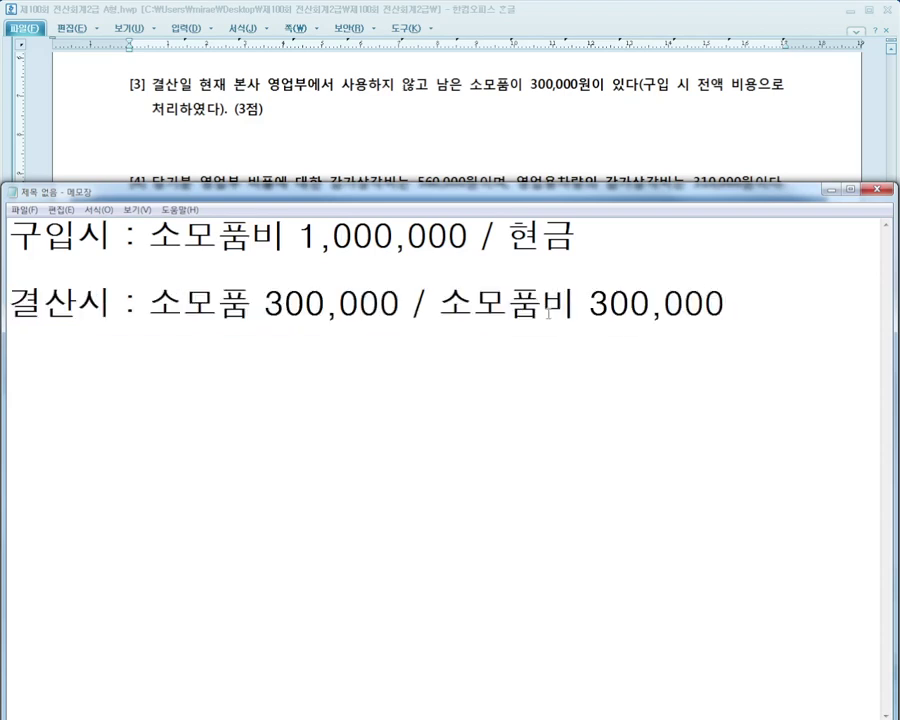
Add a 결차 row debiting 0173 소모품 300,000 on the 12/31 voucher
{"action": "key", "text": "alt+Tab"}
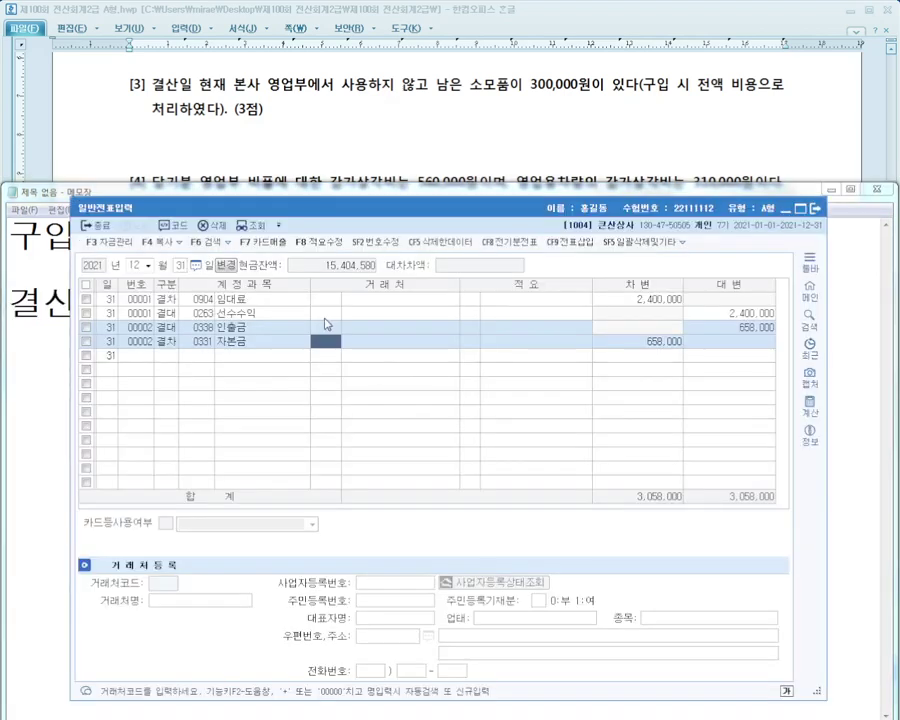
{"action": "key", "text": "Return"}
{"action": "key", "text": "Return"}
{"action": "key", "text": "Return"}
{"action": "type", "text": "5"}
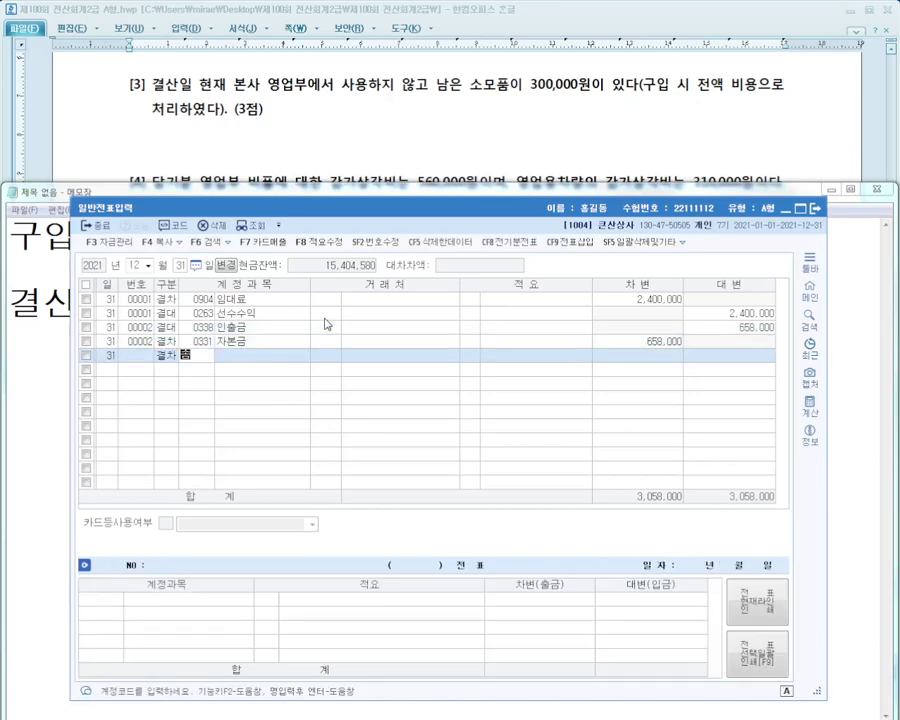
{"action": "type", "text": "소모"}
{"action": "key", "text": "Return"}
{"action": "key", "text": "Return"}
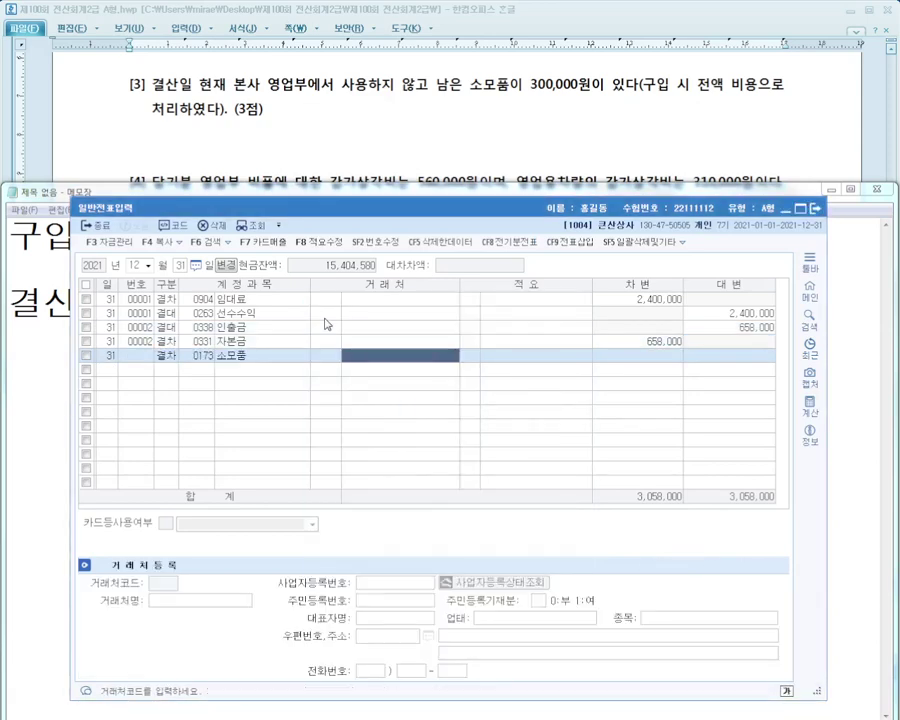
{"action": "key", "text": "Return"}
{"action": "key", "text": "Return"}
{"action": "type", "text": "300,000"}
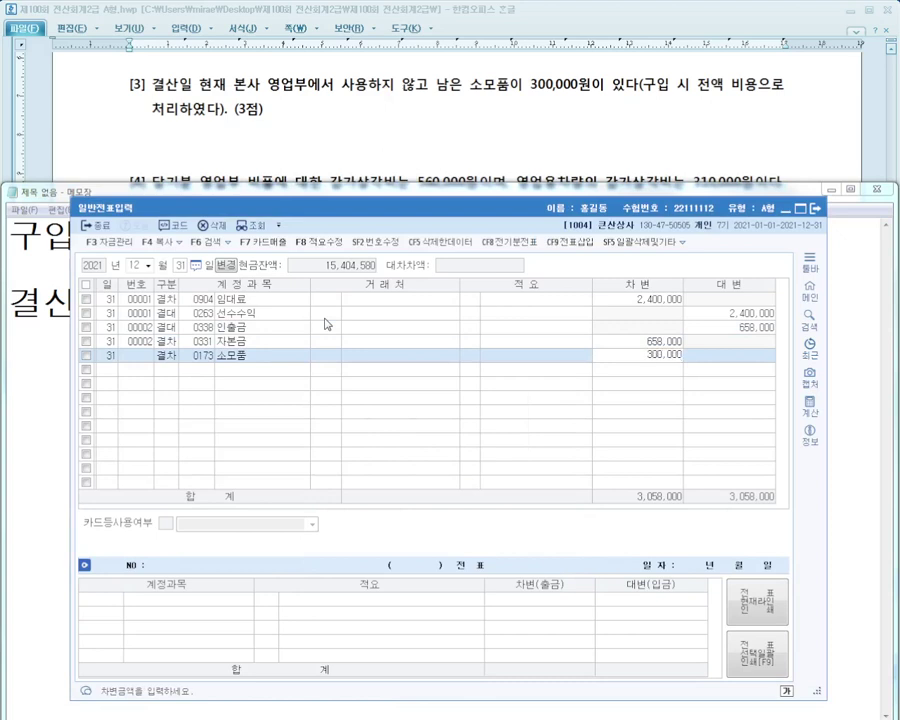
{"action": "key", "text": "Return"}
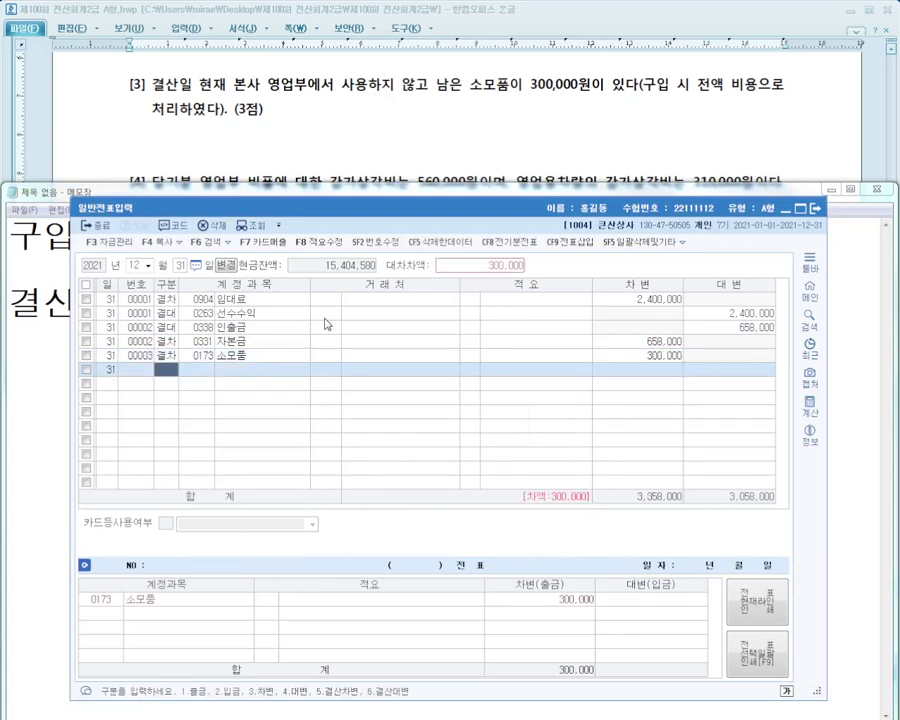
Add the 결대 row crediting 0830 소모품비 300,000
{"action": "type", "text": "6"}
{"action": "key", "text": "Return"}
{"action": "type", "text": "소모"}
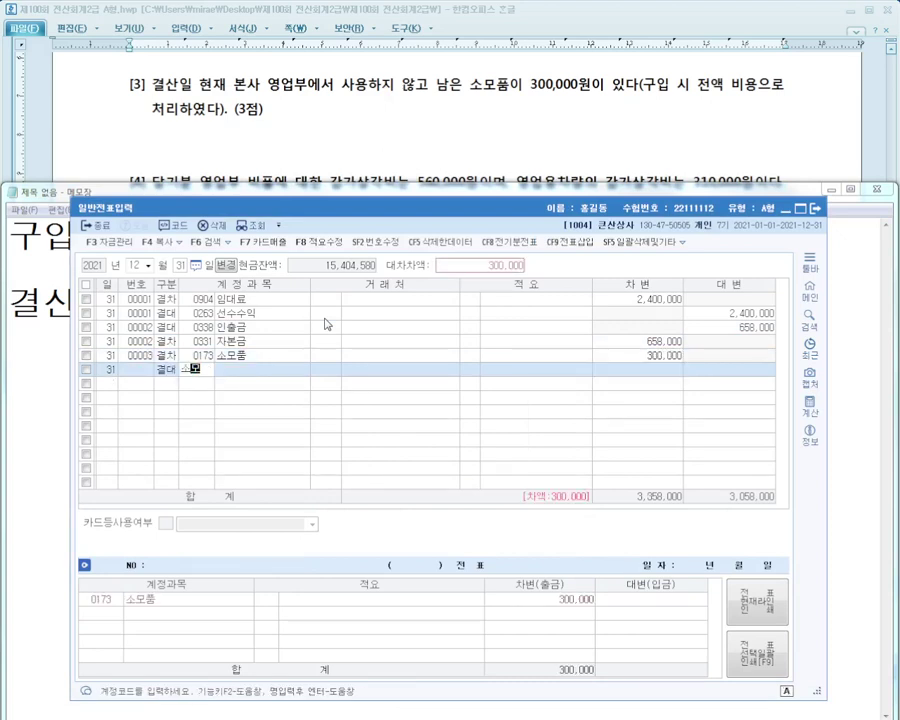
{"action": "key", "text": "Return"}
{"action": "key", "text": "Down"}
{"action": "key", "text": "Down"}
{"action": "key", "text": "Down"}
{"action": "key", "text": "Down"}
{"action": "key", "text": "Down"}
{"action": "key", "text": "Down"}
{"action": "key", "text": "Down"}
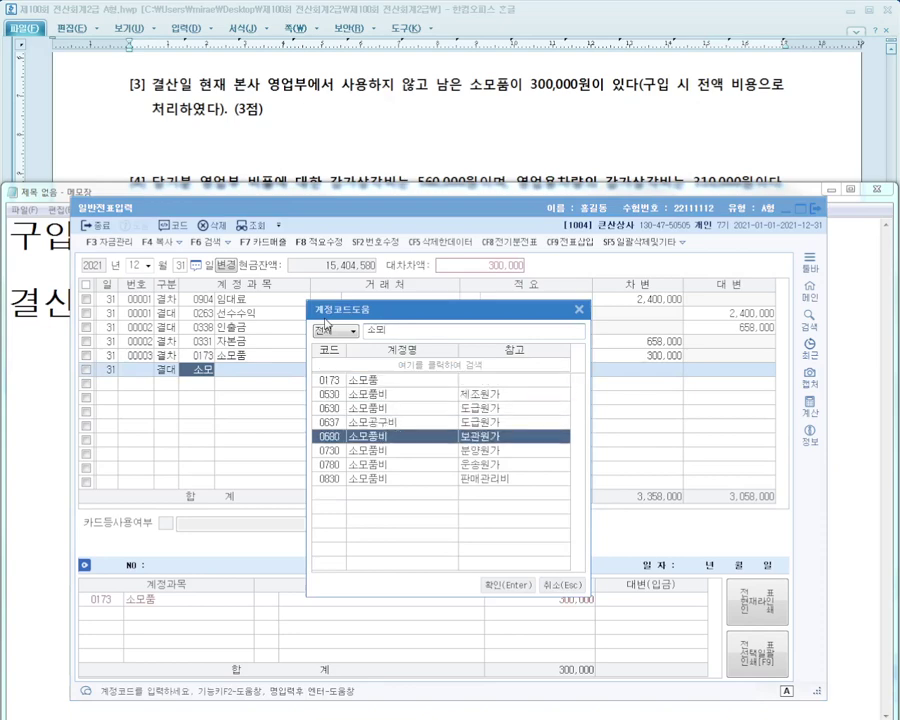
{"action": "key", "text": "Escape"}
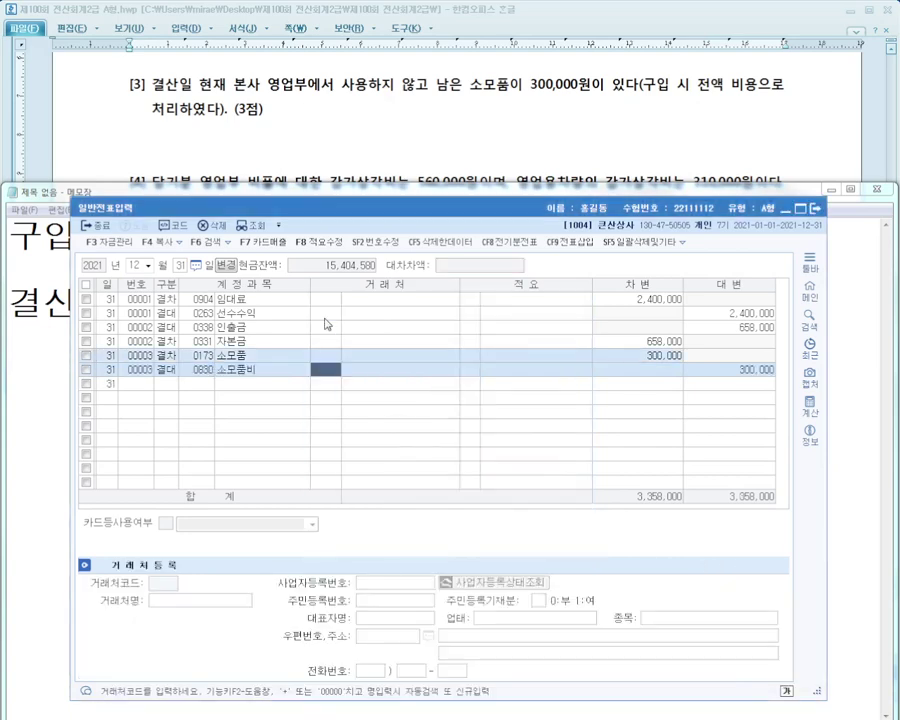
{"action": "key", "text": "Return"}
{"action": "key", "text": "Return"}
{"action": "key", "text": "Return"}
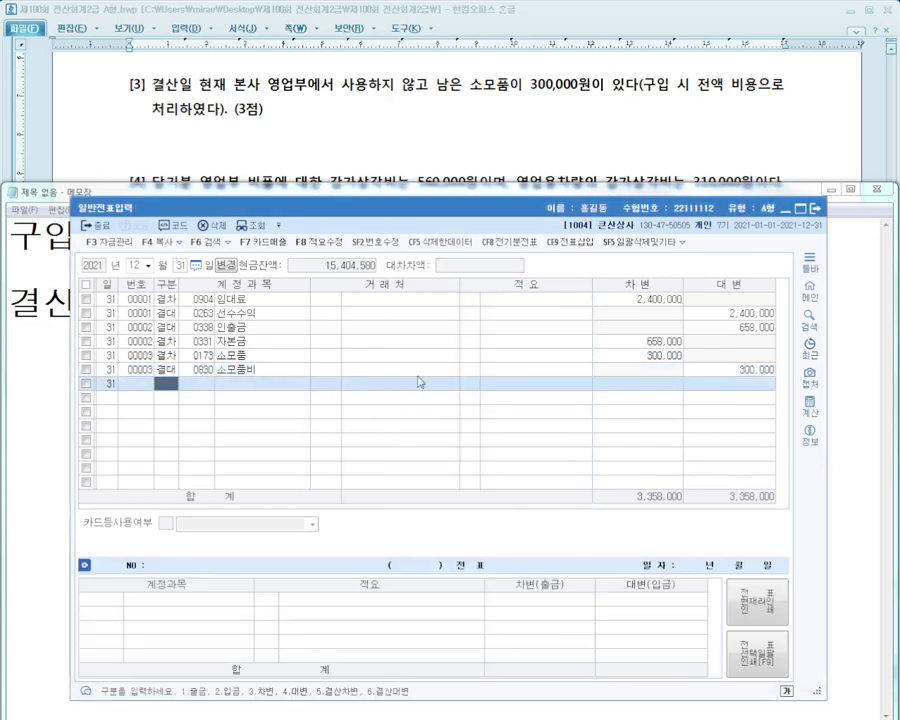
{"action": "left_click", "coordinate": [372, 108]}
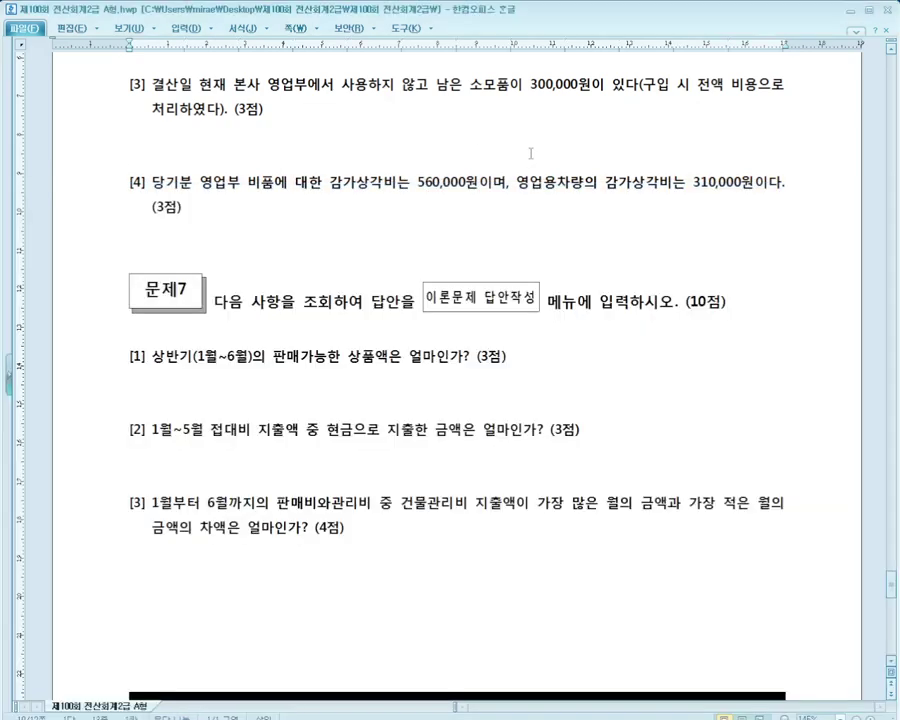
Scroll the Hangul exam document to the depreciation item listing 560,000원 and 310,000원, then return to KcLep
{"action": "scroll", "coordinate": [372, 140], "scroll_direction": "down", "scroll_amount": 2}
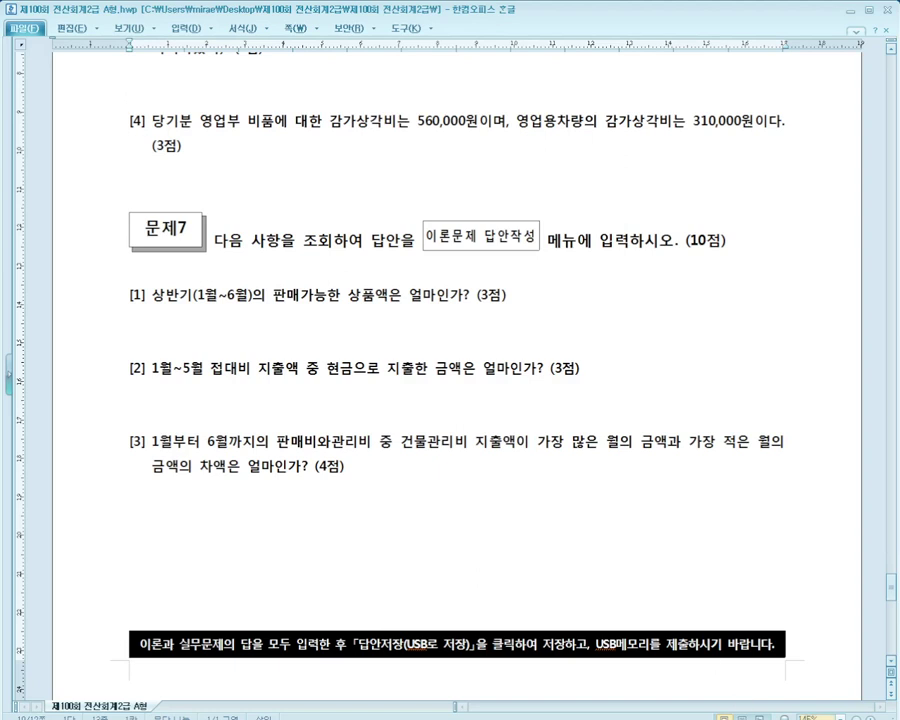
{"action": "key", "text": "alt+Tab"}
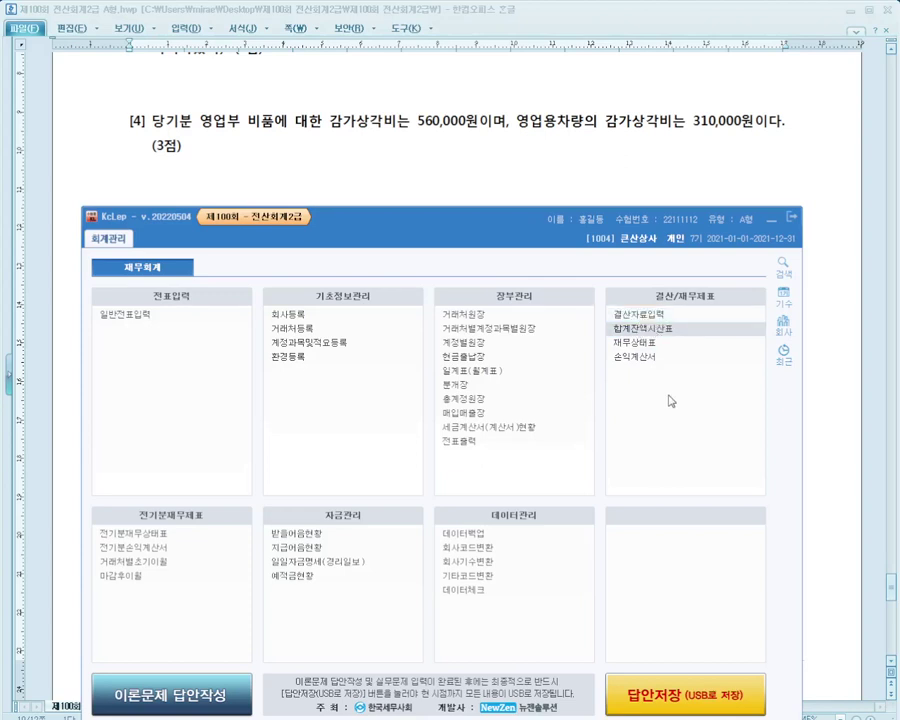
Open 결산자료입력 for the period ending December and load the closing figures
{"action": "left_click", "coordinate": [652, 316]}
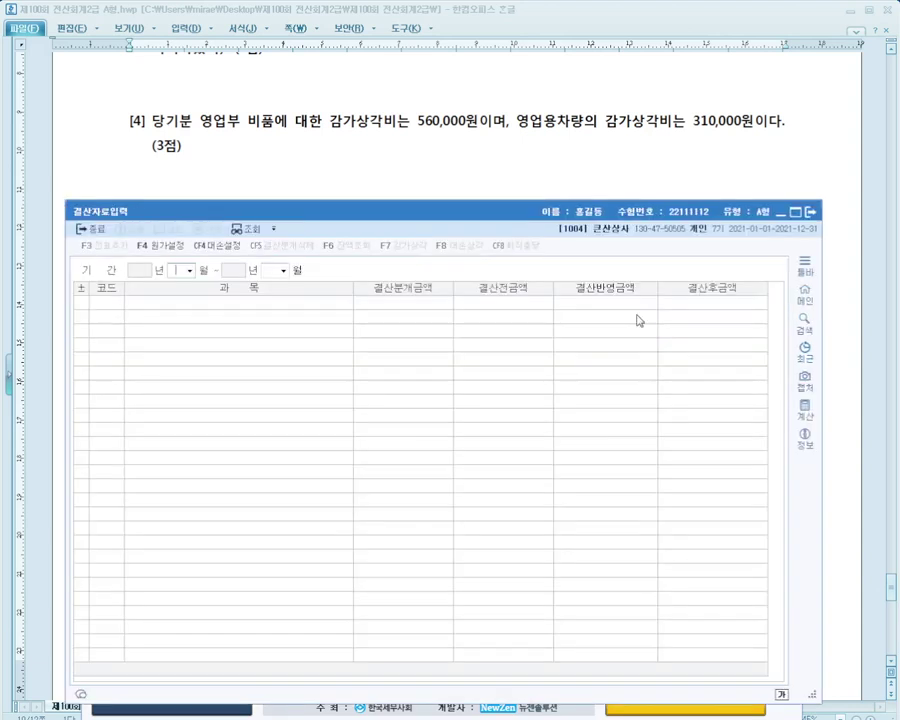
{"action": "left_click_drag", "start_coordinate": [244, 219], "coordinate": [255, 208]}
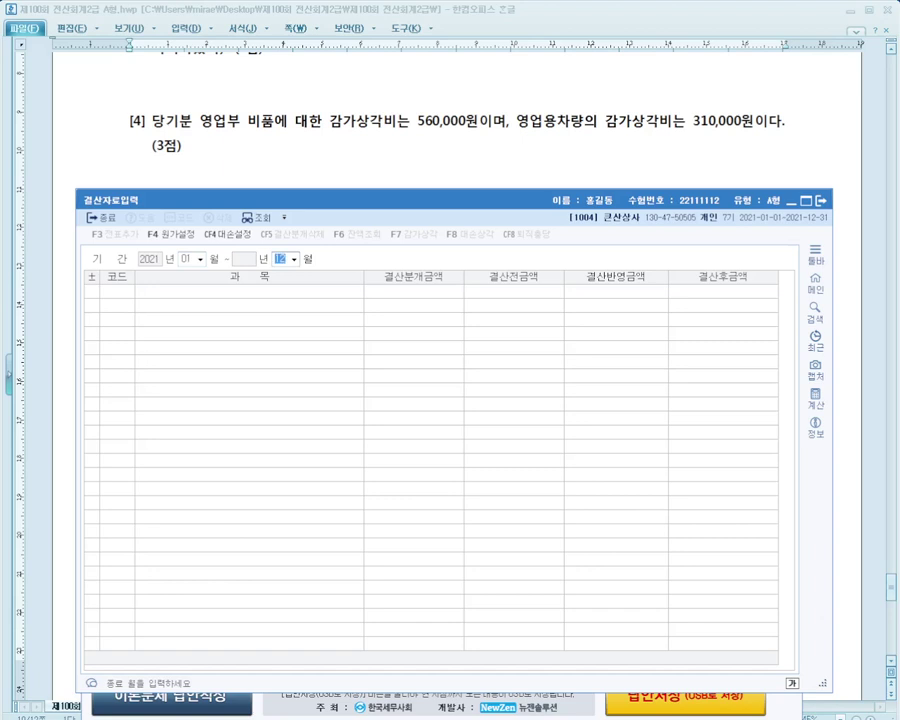
{"action": "key", "text": "Return"}
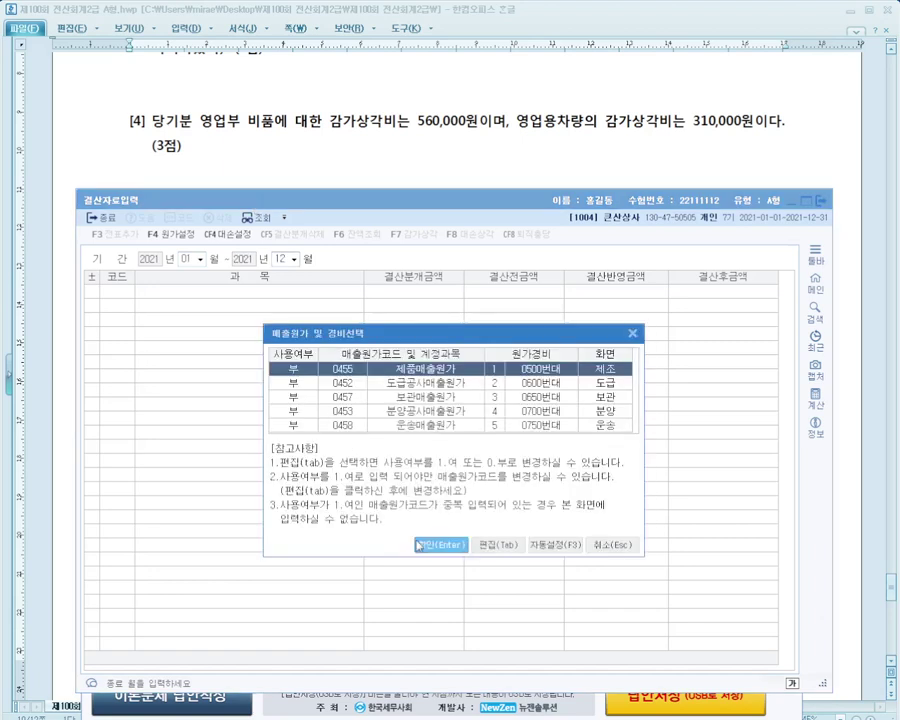
{"action": "left_click", "coordinate": [430, 547]}
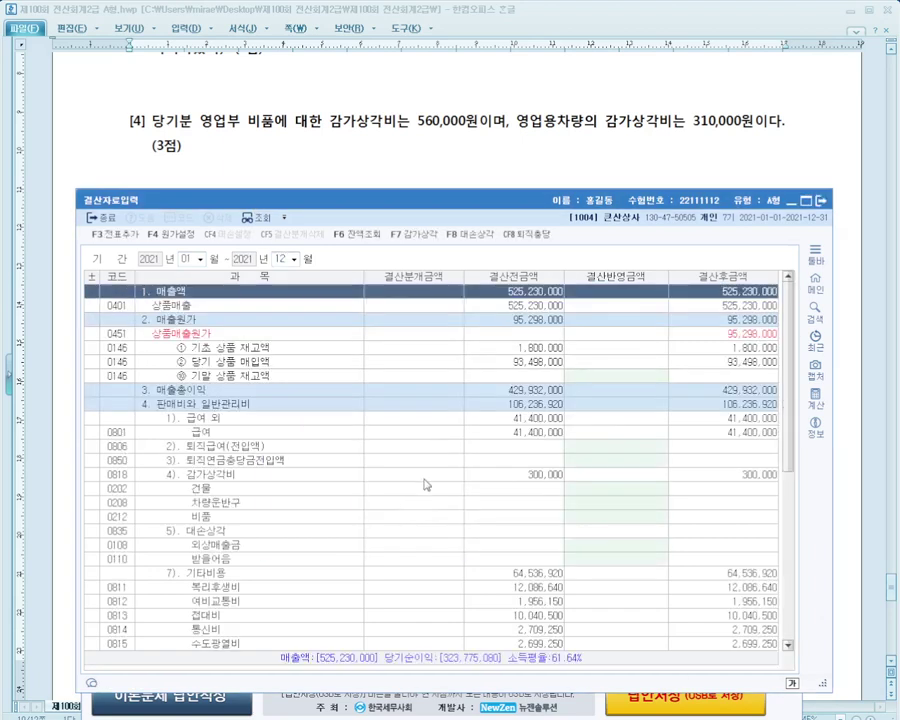
{"action": "scroll", "coordinate": [259, 308], "scroll_direction": "down", "scroll_amount": 5}
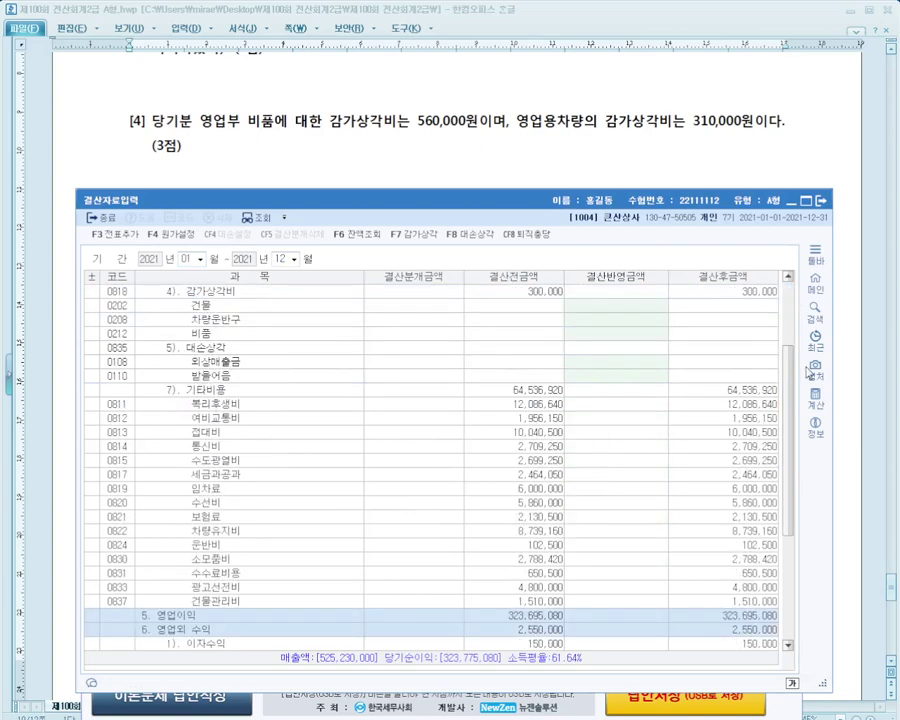
Enter depreciation of 560,000 for 비품 and 310,000 for 차량운반구, then post via 전표추가
{"action": "left_click", "coordinate": [259, 306]}
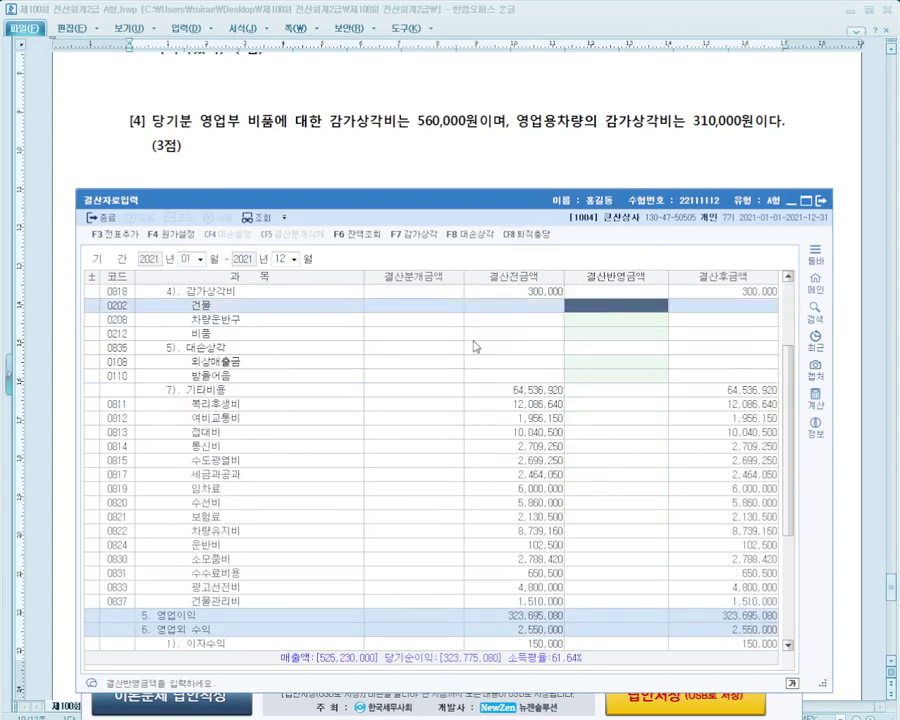
{"action": "left_click", "coordinate": [594, 336]}
{"action": "type", "text": "560,000"}
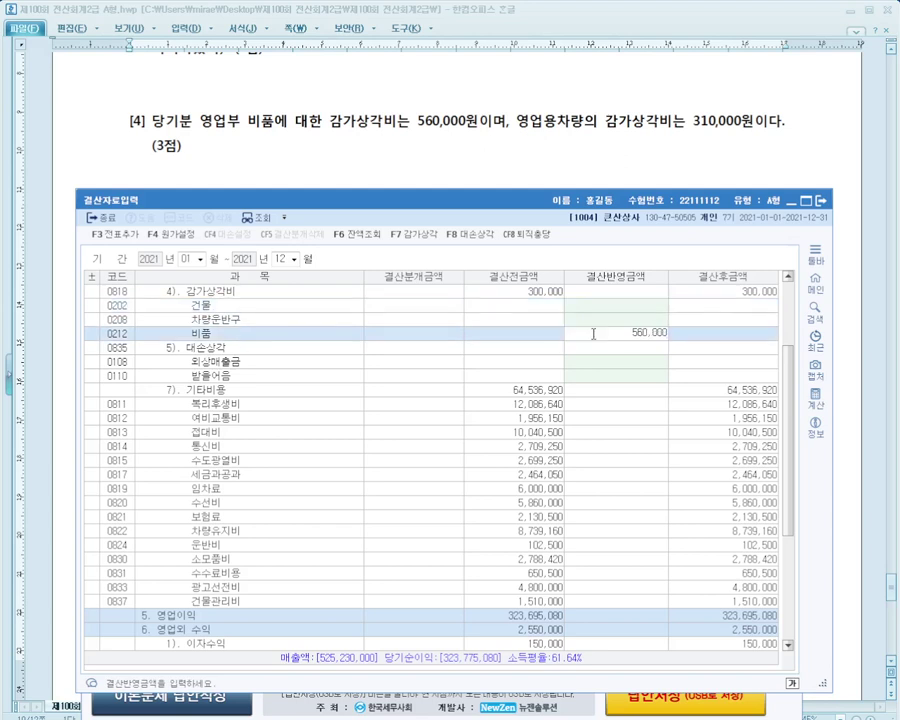
{"action": "key", "text": "Return"}
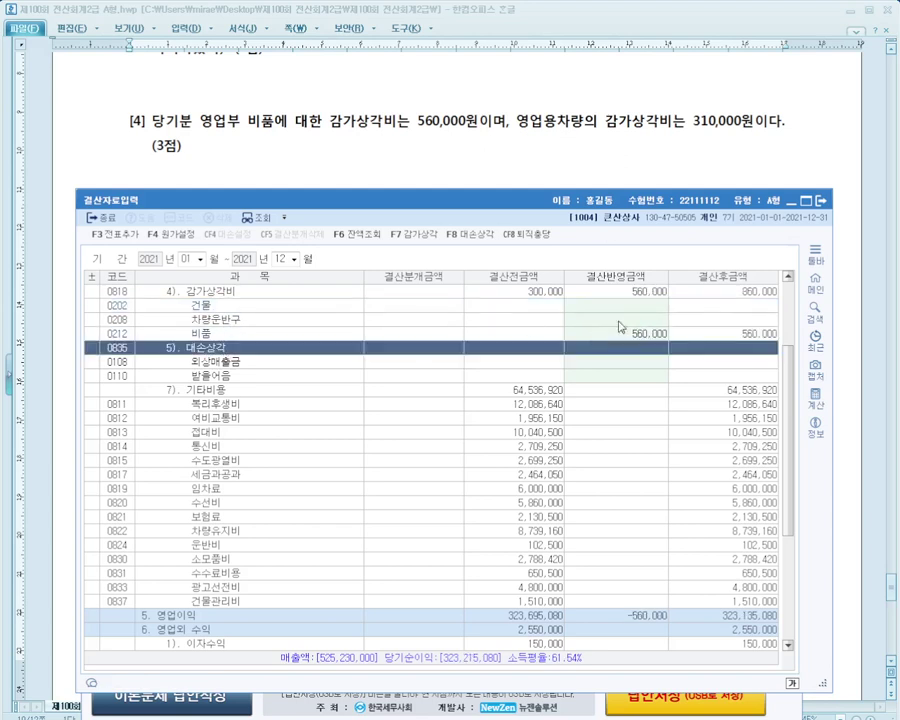
{"action": "left_click", "coordinate": [630, 320]}
{"action": "type", "text": "310,000"}
{"action": "key", "text": "Return"}
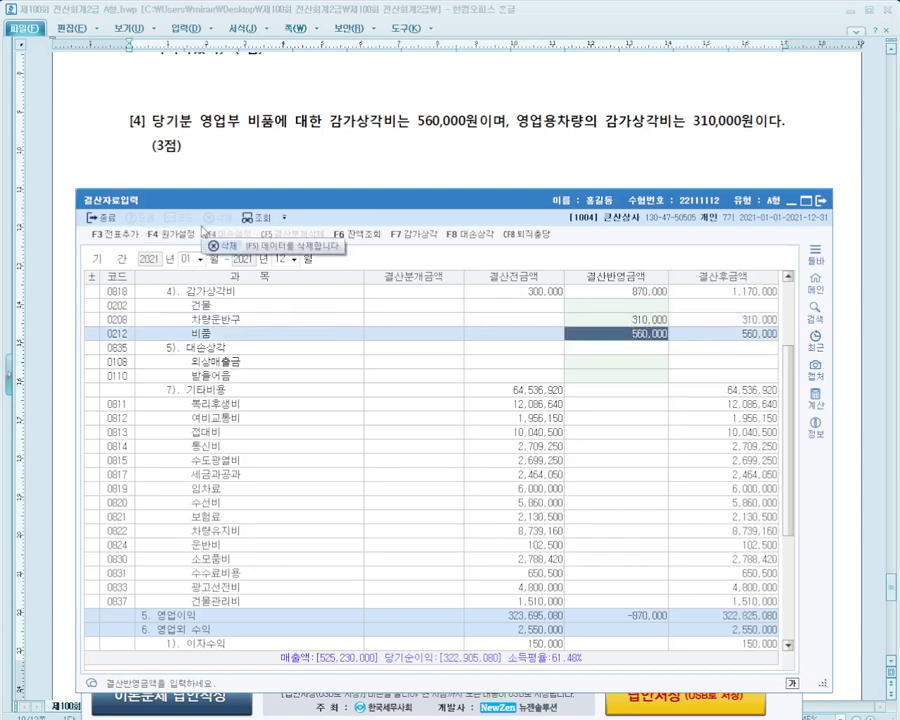
{"action": "left_click", "coordinate": [115, 235]}
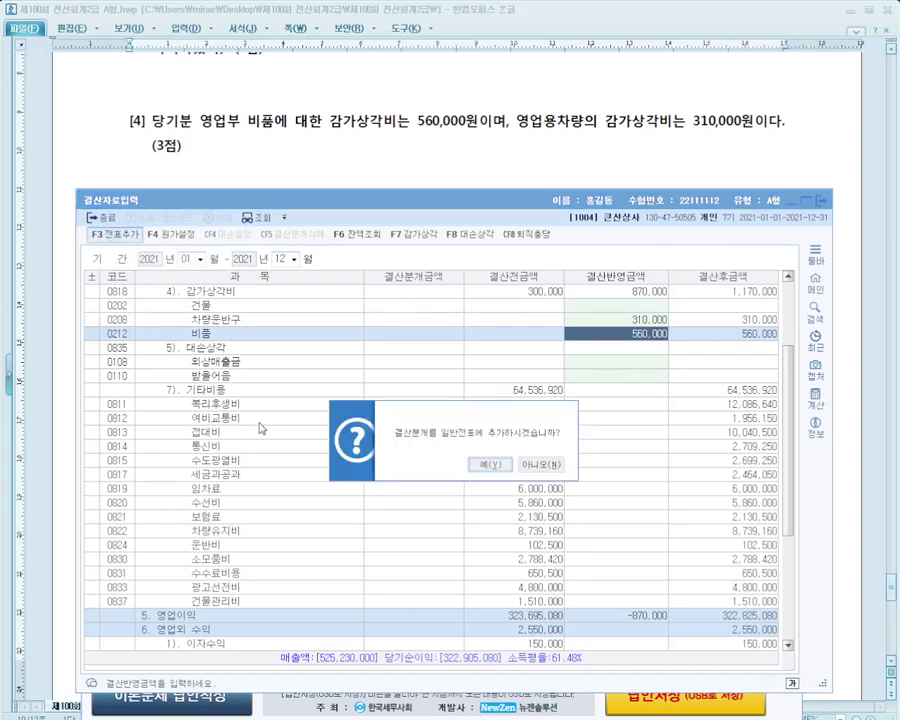
{"action": "left_click", "coordinate": [491, 465]}
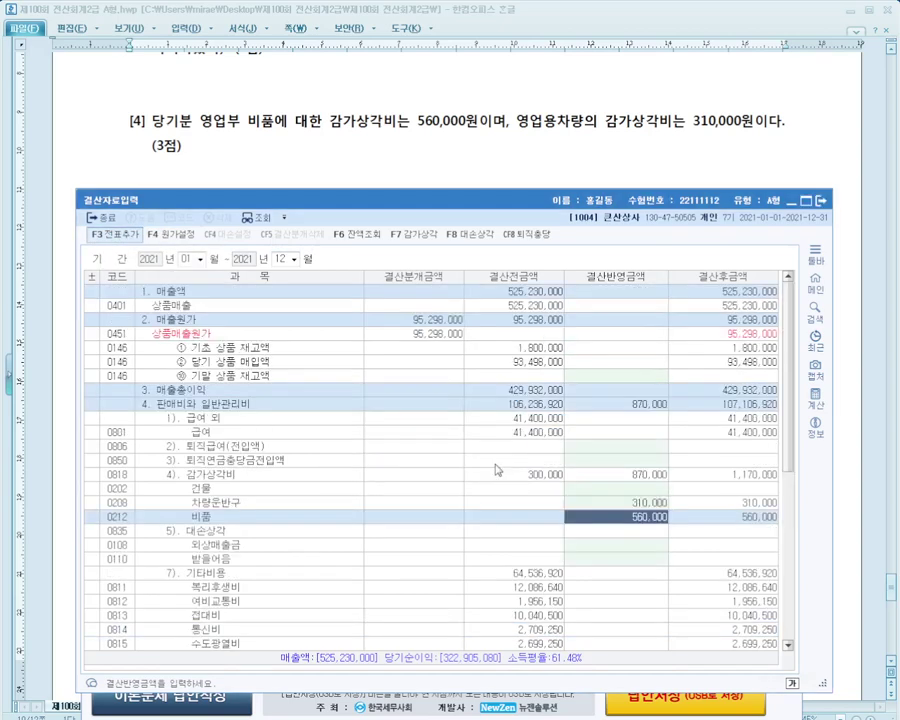
Review the posted 12/31 depreciation closing entries, including the 560,000 credit line, then exit 일반전표입력
{"action": "key", "text": "Escape"}
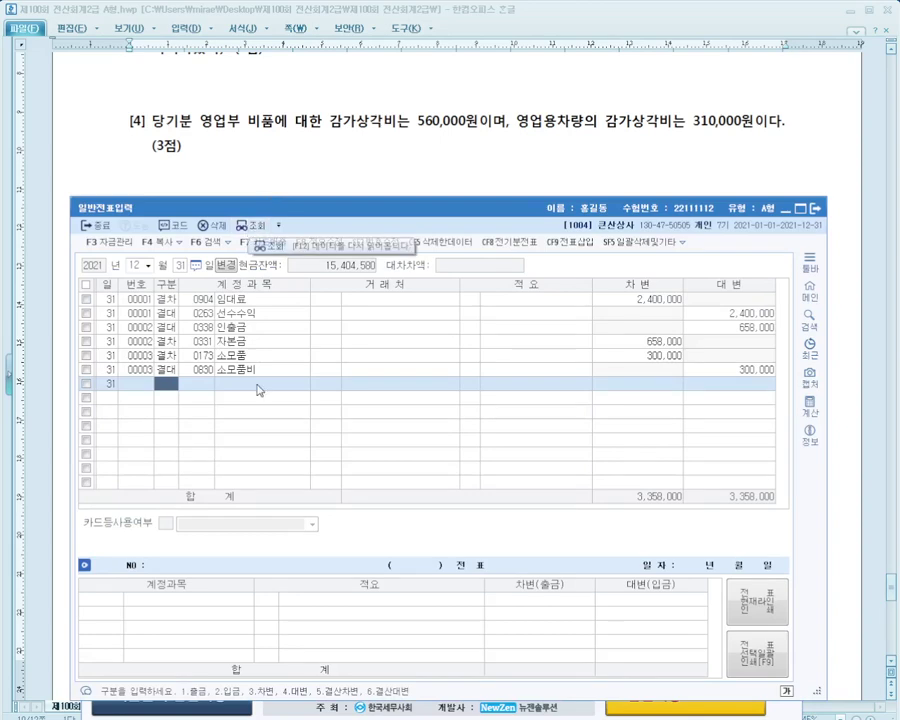
{"action": "left_click", "coordinate": [258, 232]}
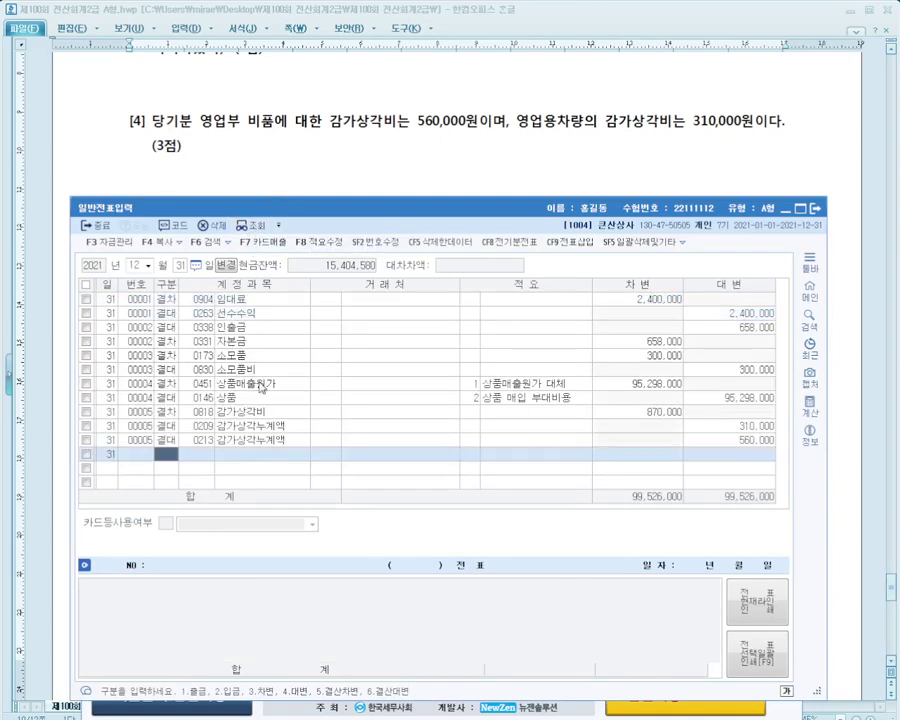
{"action": "left_click", "coordinate": [326, 426]}
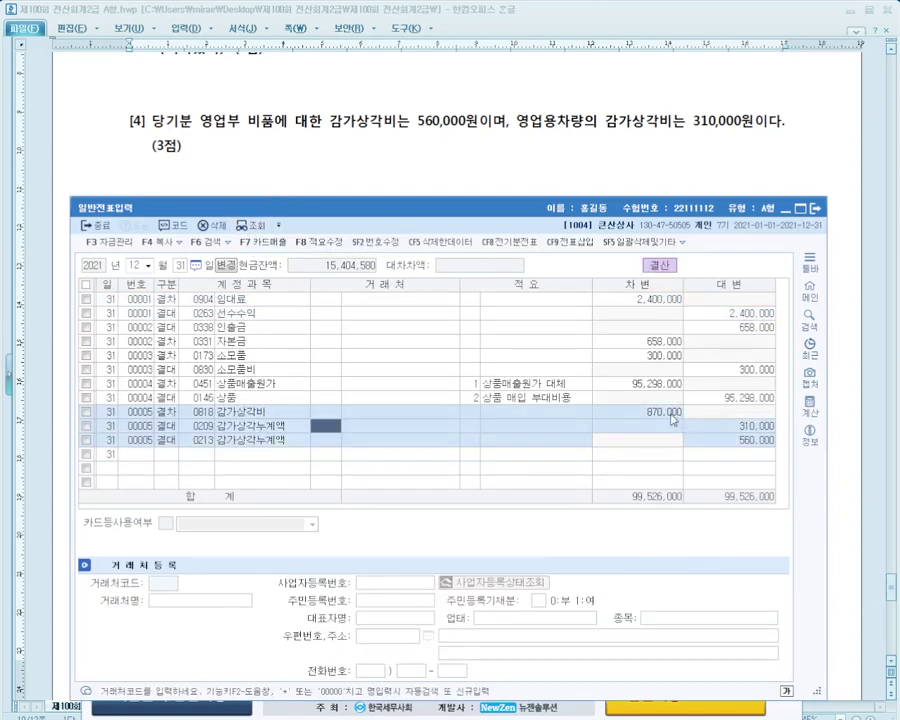
{"action": "left_click", "coordinate": [712, 428]}
{"action": "key", "text": "Down"}
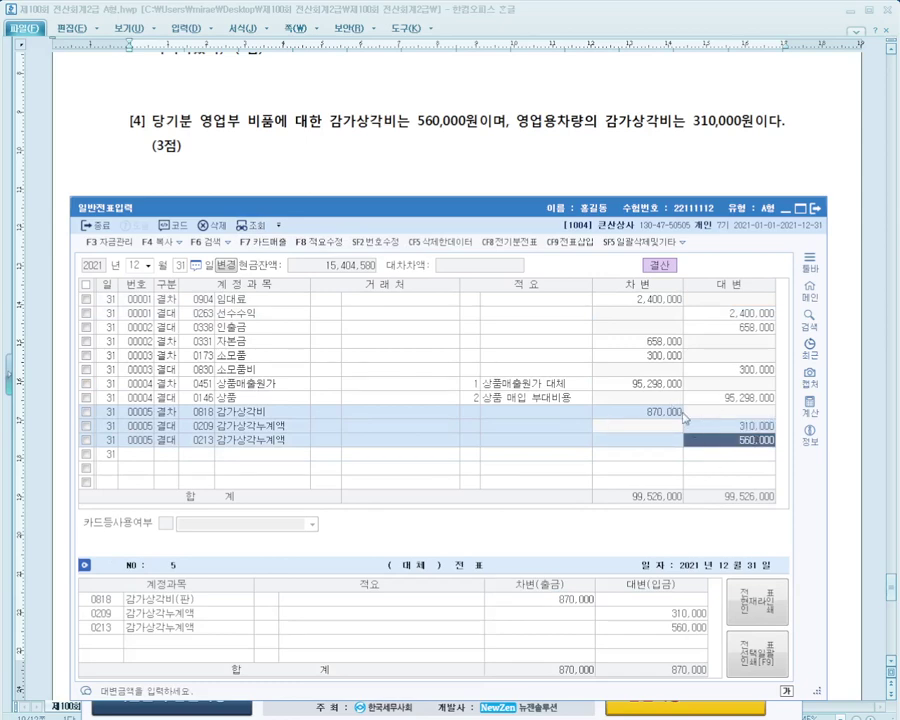
{"action": "key", "text": "Escape"}
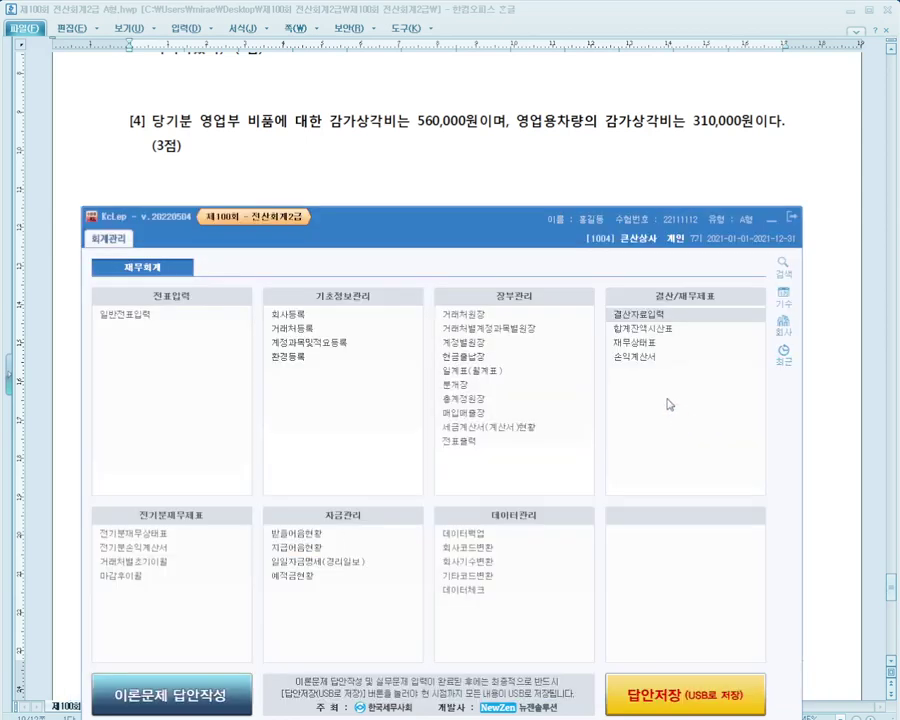
Check the exam question, then bring KcLep's main menu forward and raise its window
{"action": "left_click", "coordinate": [456, 197]}
{"action": "scroll", "coordinate": [456, 197], "scroll_direction": "down", "scroll_amount": 5}
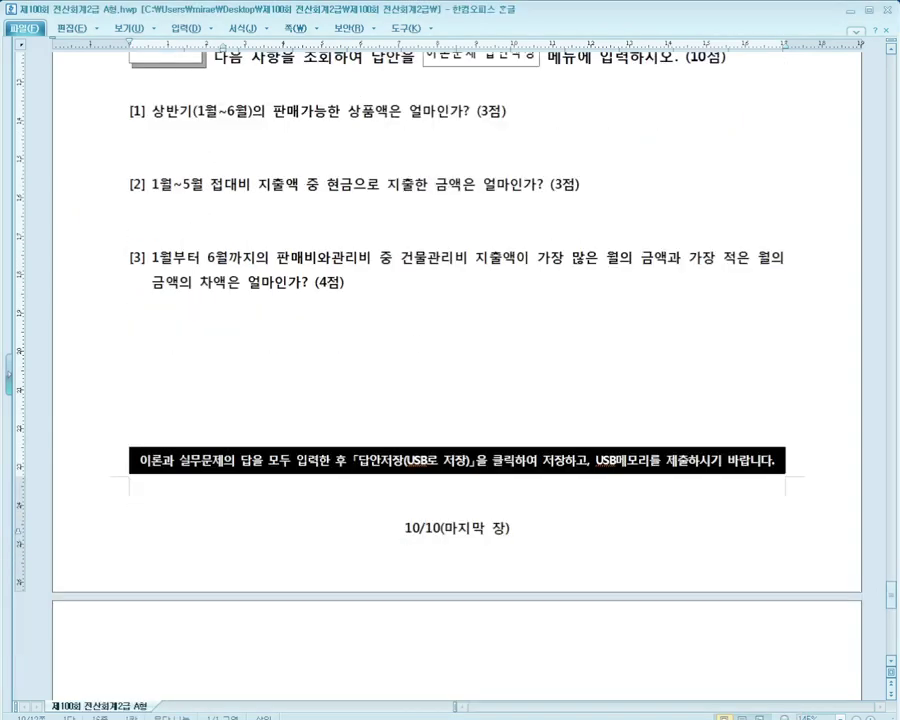
{"action": "left_click", "coordinate": [512, 712]}
{"action": "left_click_drag", "start_coordinate": [390, 232], "coordinate": [389, 228]}
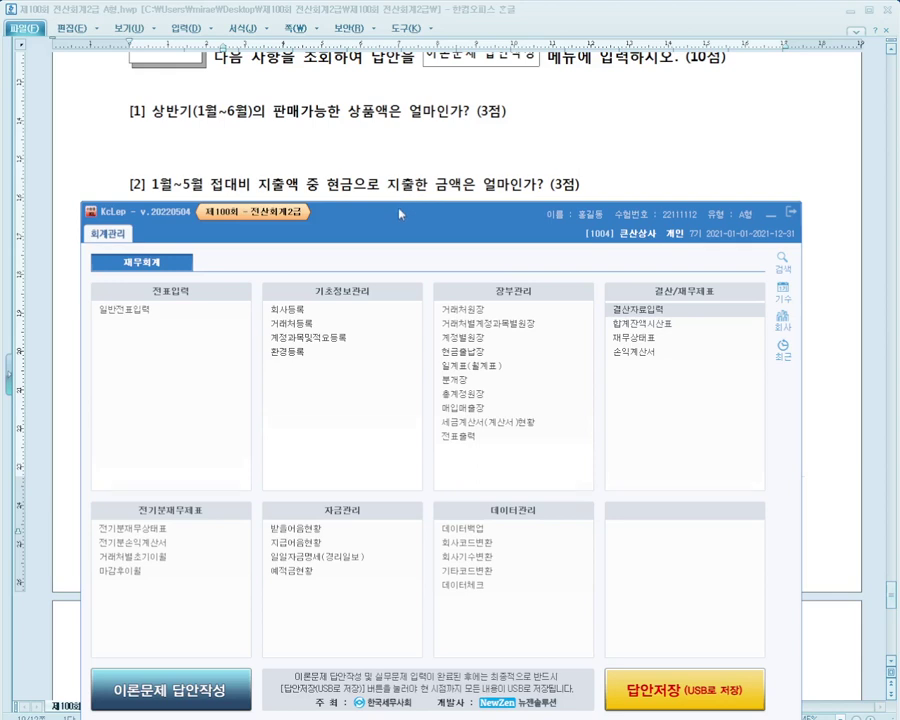
{"action": "left_click_drag", "start_coordinate": [400, 211], "coordinate": [400, 185]}
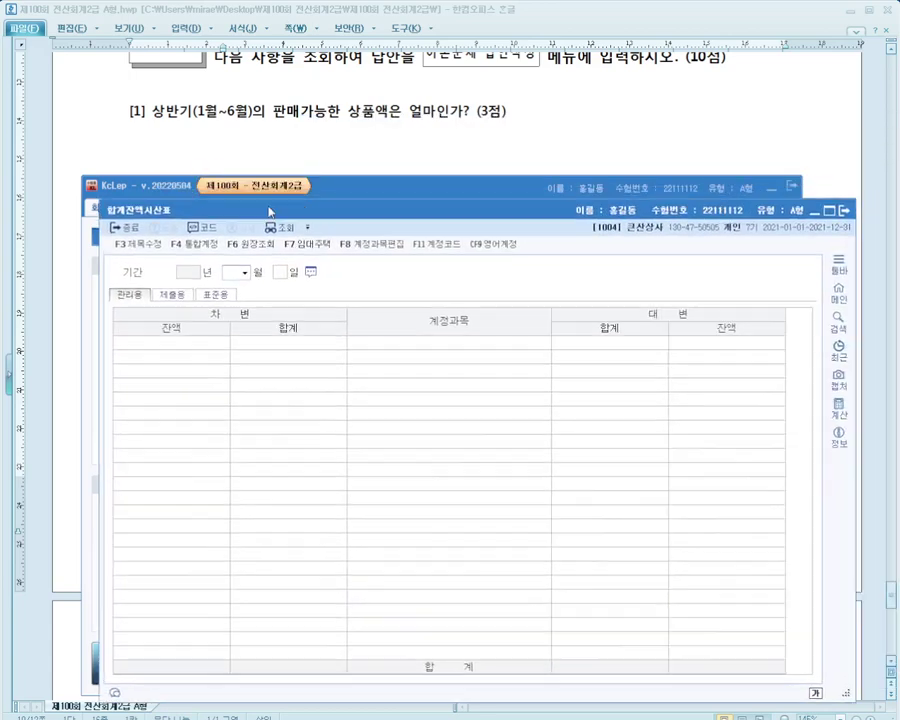
Load the trial balance as of 2021-06-30 and open the 0146 상품 ledger for January–June
{"action": "key", "text": "Return"}
{"action": "key", "text": "Return"}
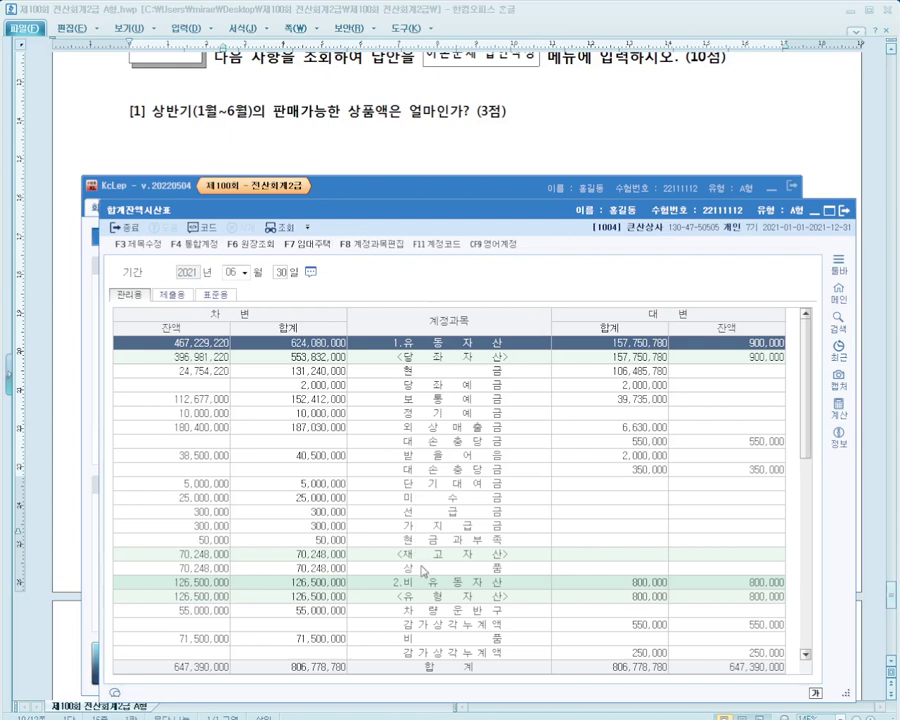
{"action": "left_click", "coordinate": [418, 568]}
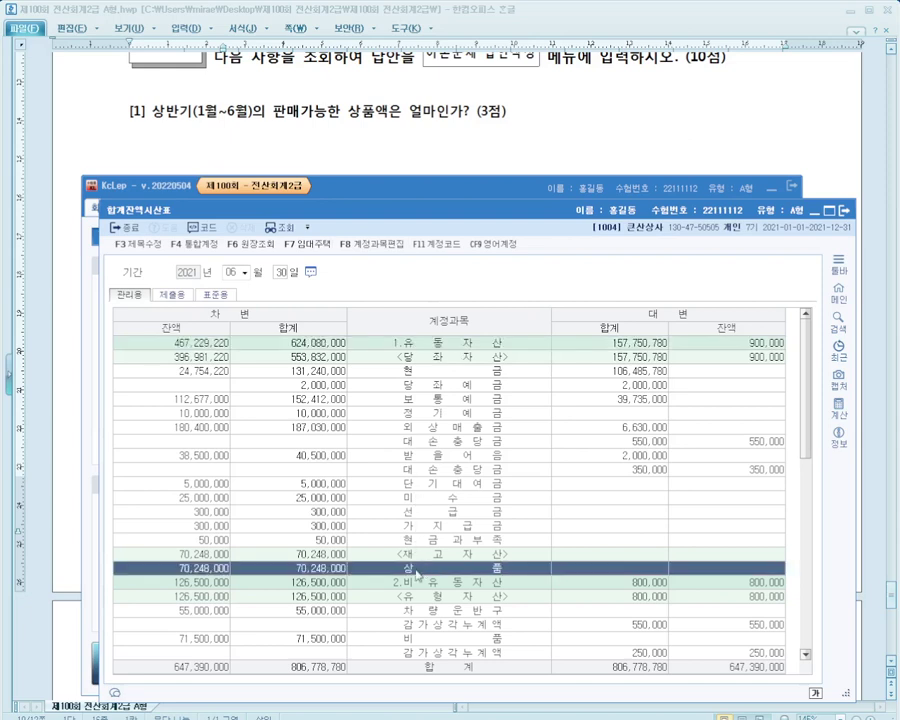
{"action": "scroll", "coordinate": [417, 572], "scroll_direction": "down", "scroll_amount": 1}
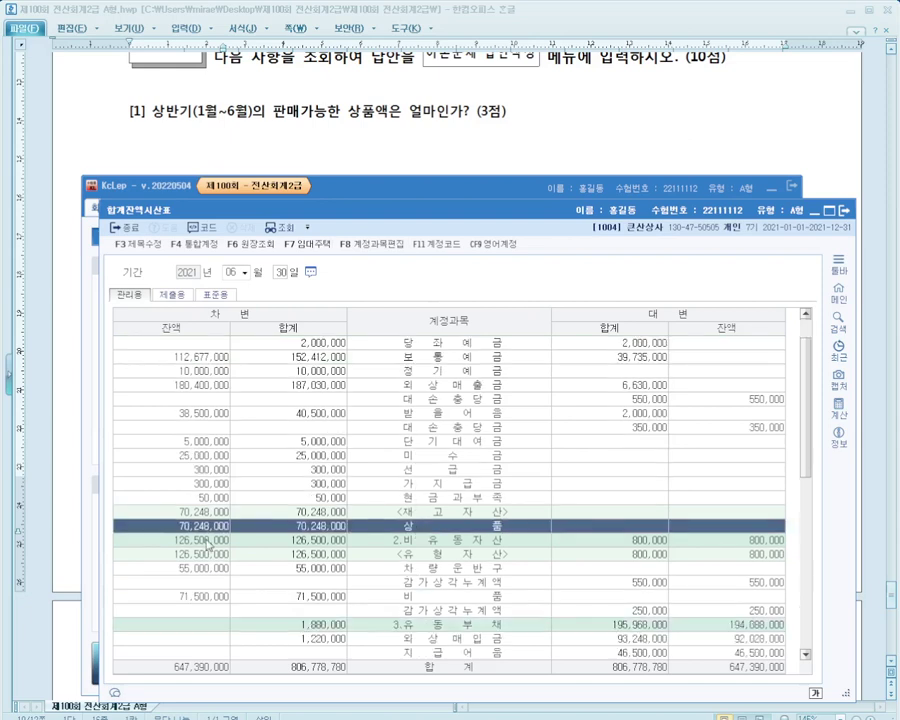
{"action": "left_click", "coordinate": [1, 683]}
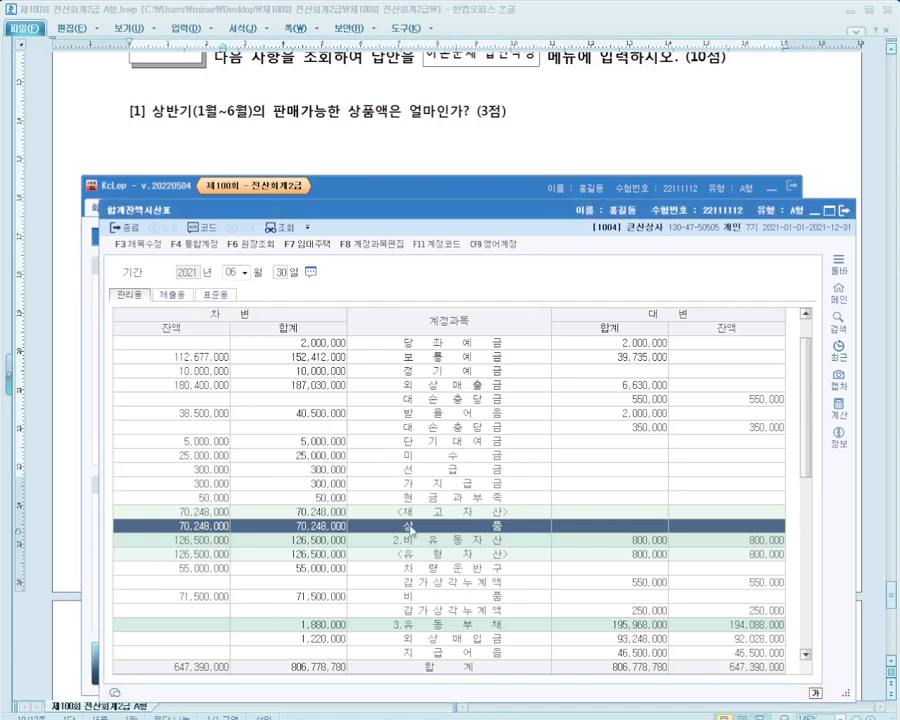
{"action": "double_click", "coordinate": [410, 530]}
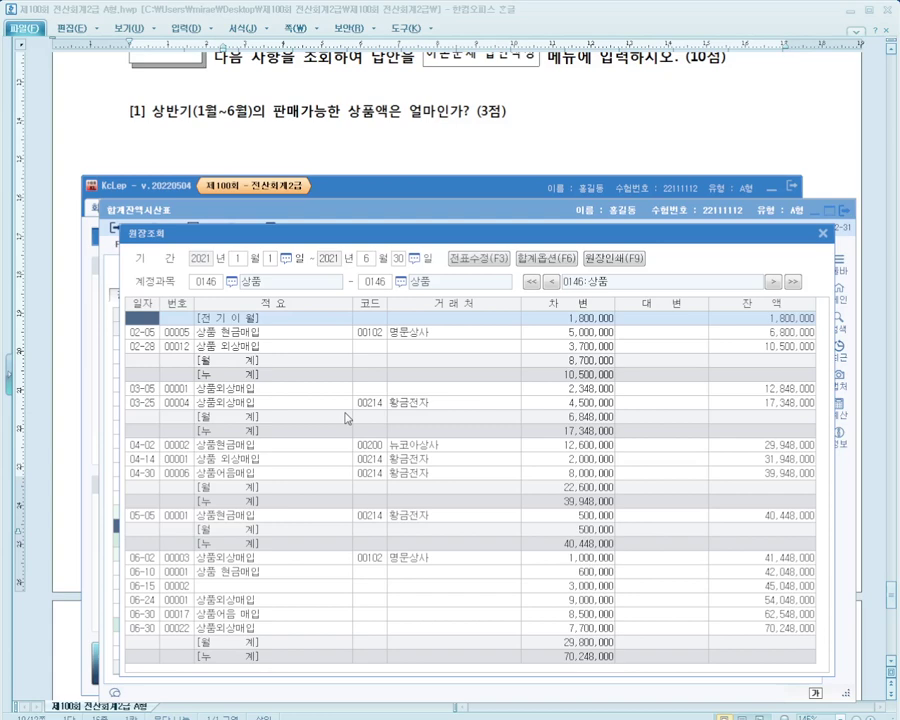
Close the 상품 ledger and trial balance, then open 일계표(월계표) on the 월계표 tab from January 2021
{"action": "key", "text": "Escape"}
{"action": "key", "text": "Escape"}
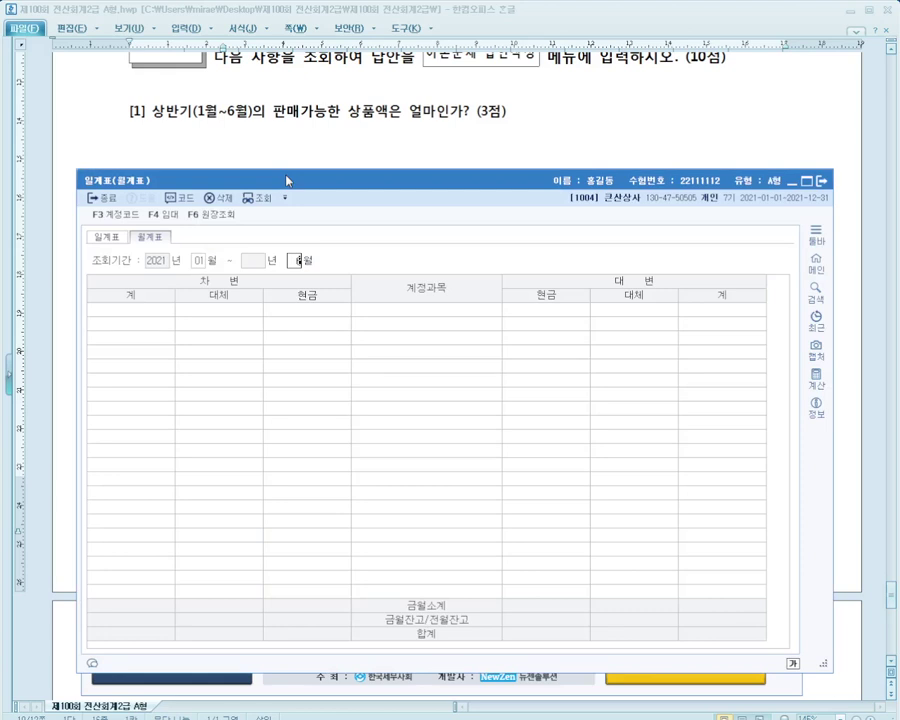
Load January–June 2021 monthly totals, check the 상품 row, and close the summary
{"action": "key", "text": "Return"}
{"action": "left_click", "coordinate": [435, 466]}
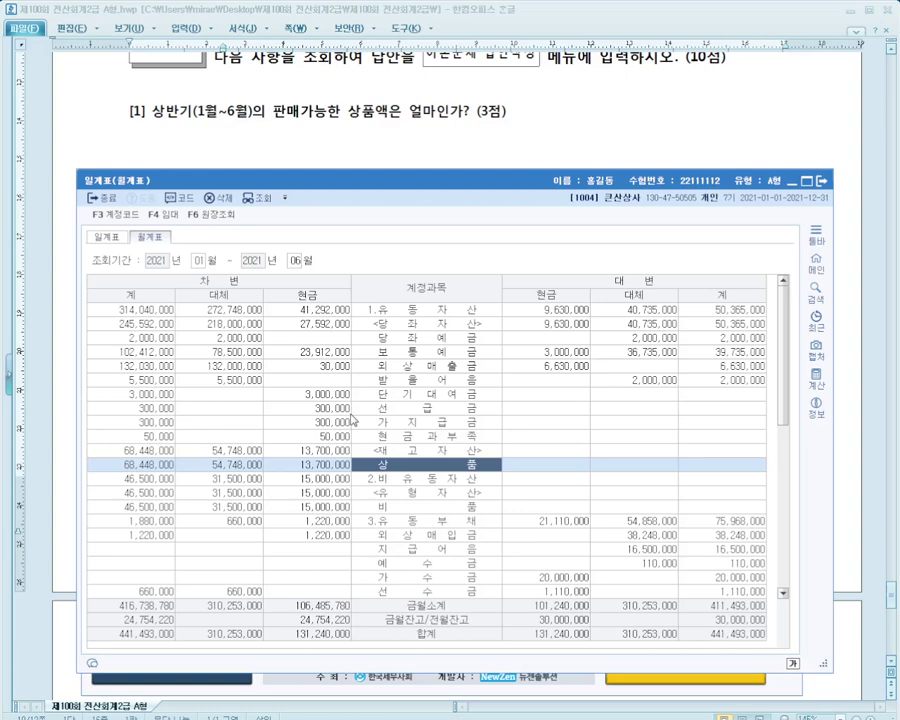
{"action": "key", "text": "Escape"}
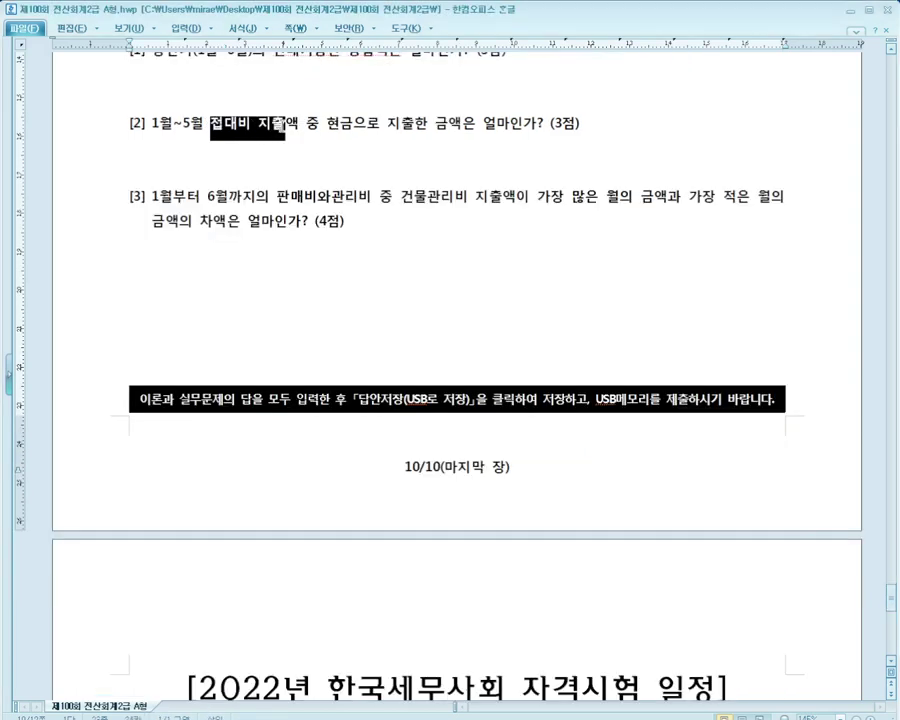
Highlight 접대비 지출액 in exam question [2], then return to KcLep
{"action": "left_click_drag", "start_coordinate": [285, 123], "coordinate": [329, 125]}
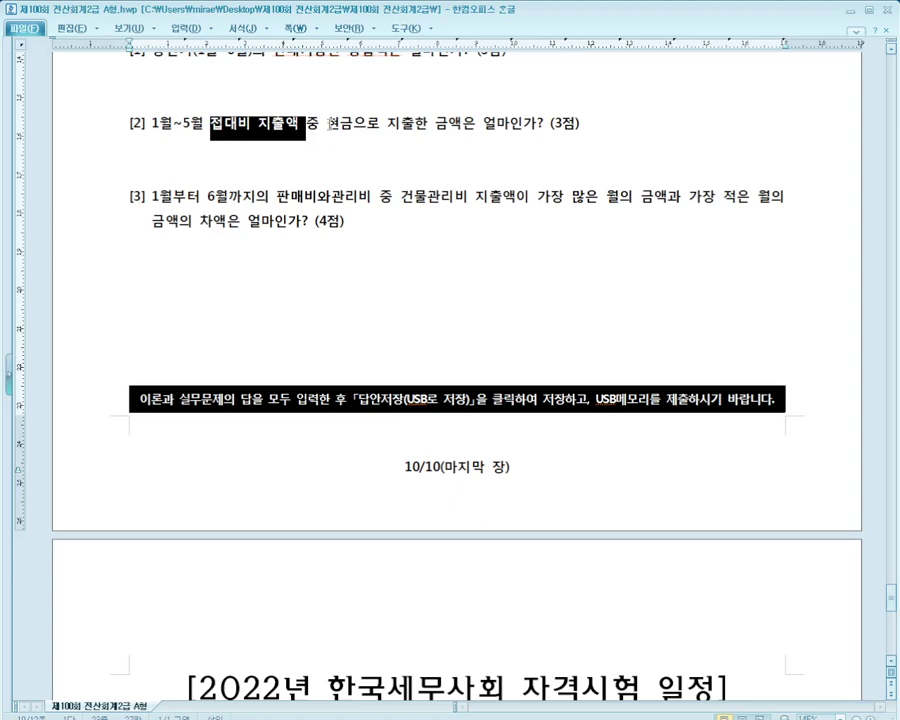
{"action": "key", "text": "alt+Tab"}
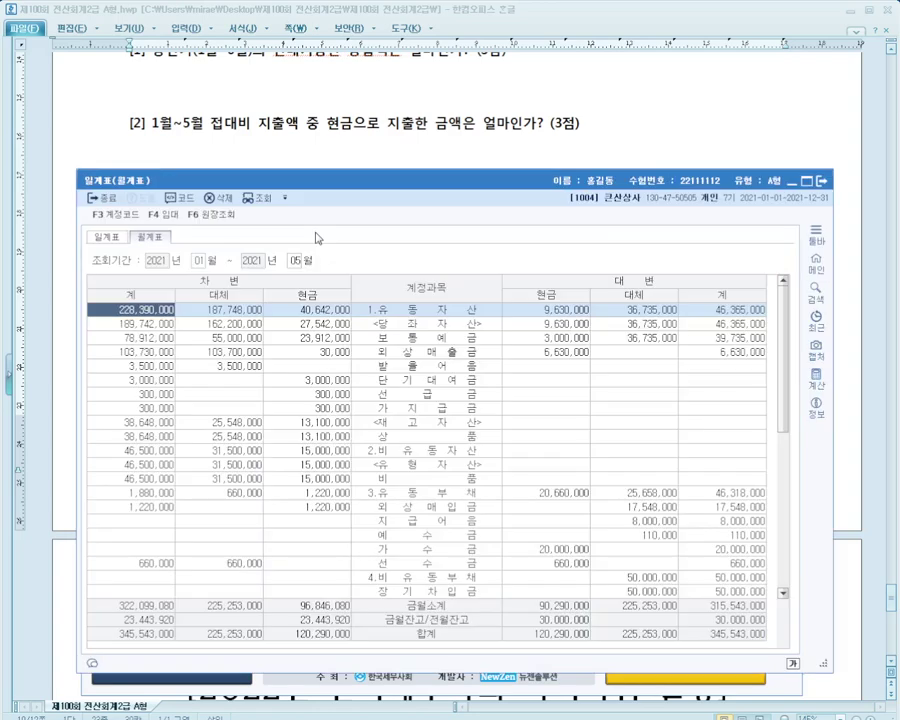
Read the January–May cash-paid 접대비 (3,750,000) in the 월계표, then return to the exam paper
{"action": "left_click", "coordinate": [408, 466]}
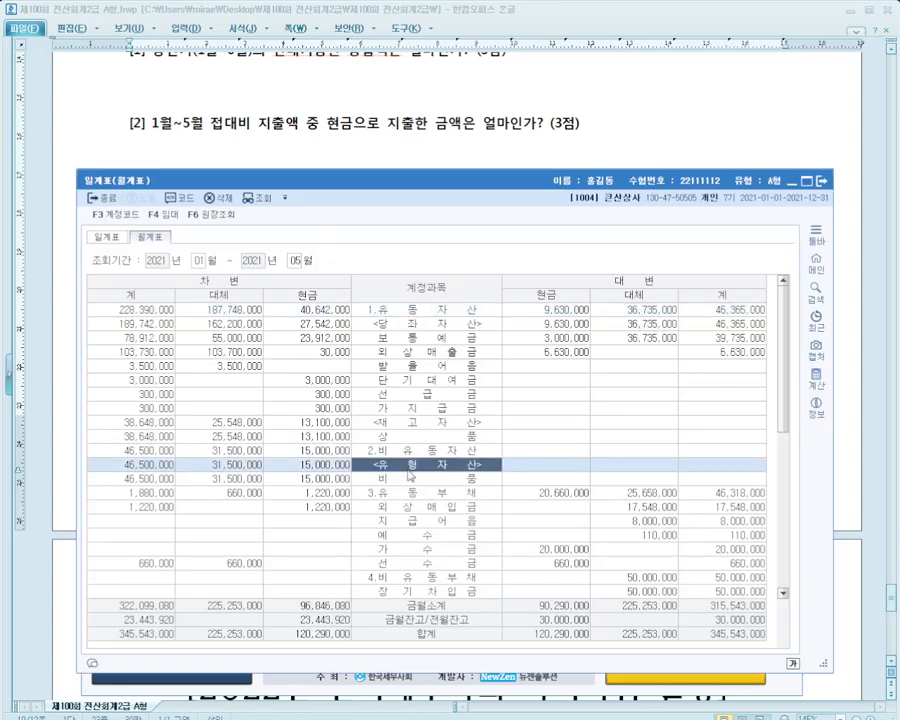
{"action": "scroll", "coordinate": [408, 477], "scroll_direction": "down", "scroll_amount": 7}
{"action": "left_click", "coordinate": [330, 422]}
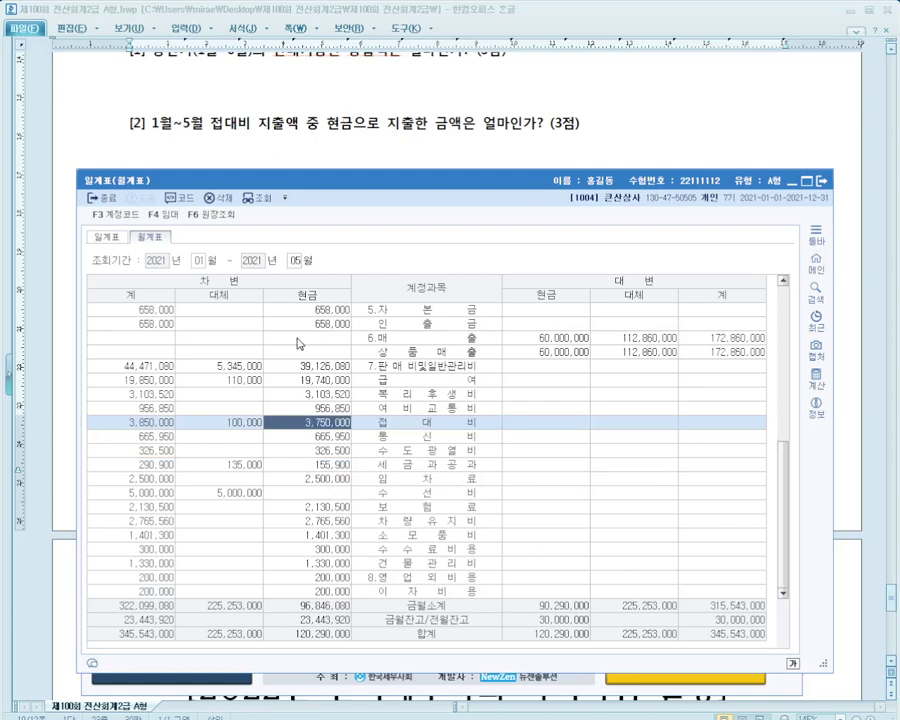
{"action": "left_click", "coordinate": [363, 149]}
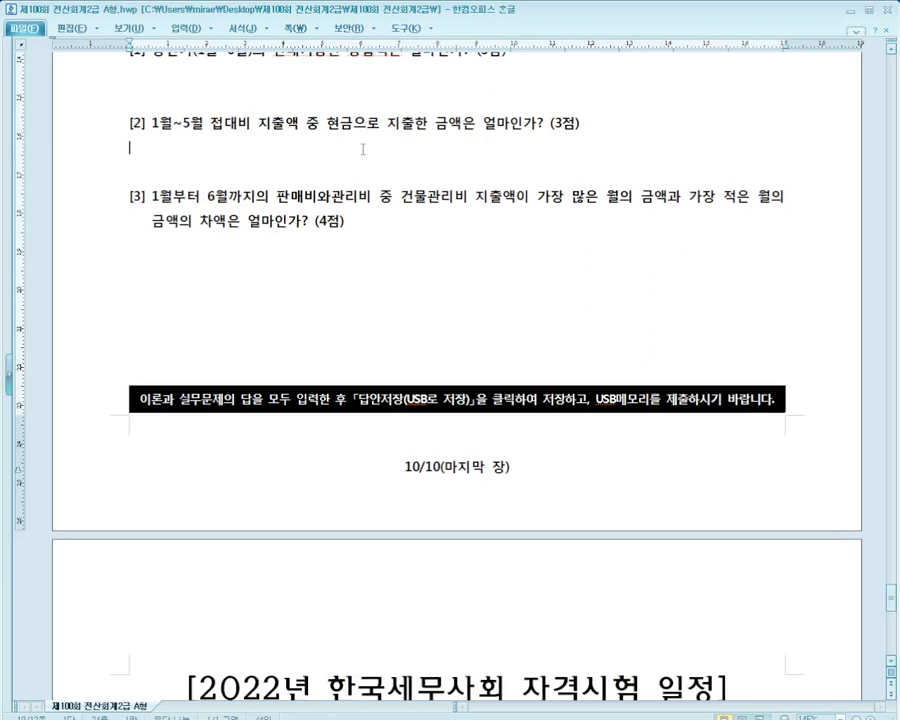
Close the monthly summary window and open the 총계정원장 general ledger
{"action": "scroll", "coordinate": [796, 174], "scroll_direction": "down", "scroll_amount": 3}
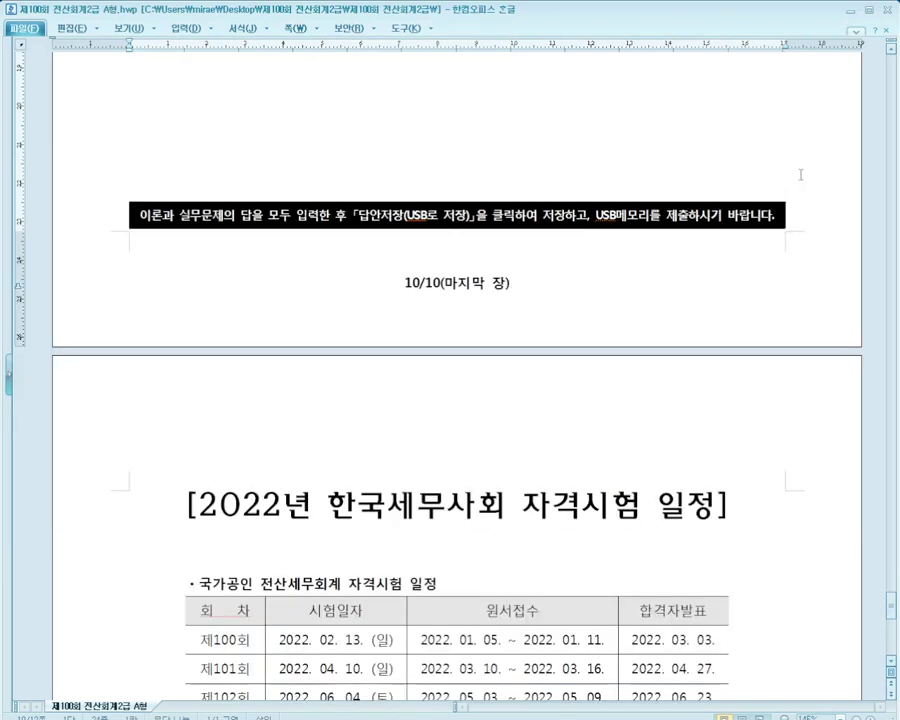
{"action": "scroll", "coordinate": [800, 174], "scroll_direction": "up", "scroll_amount": 1}
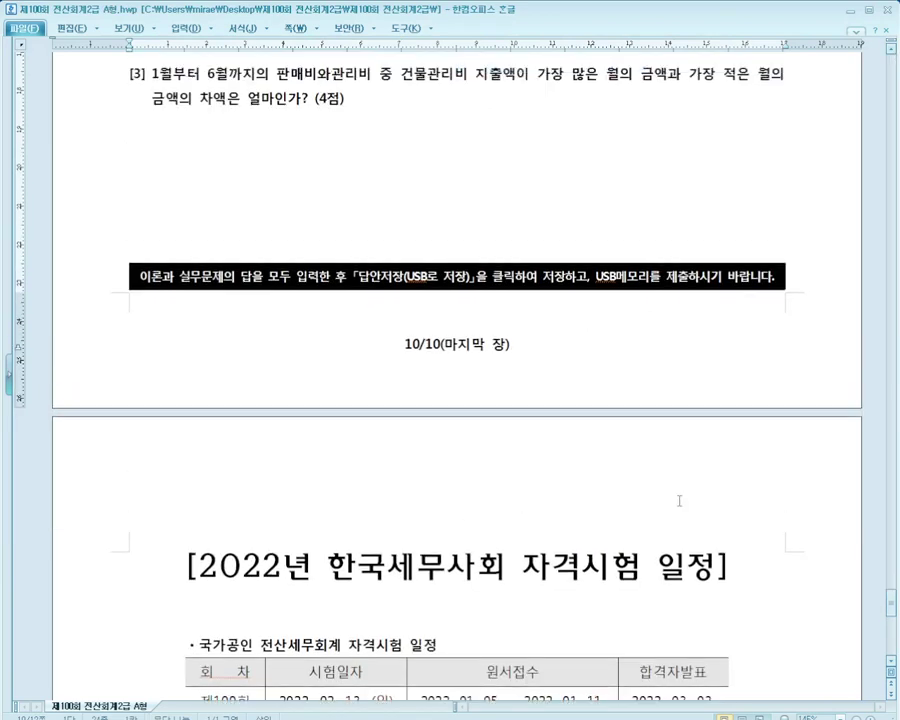
{"action": "key", "text": "alt+Tab"}
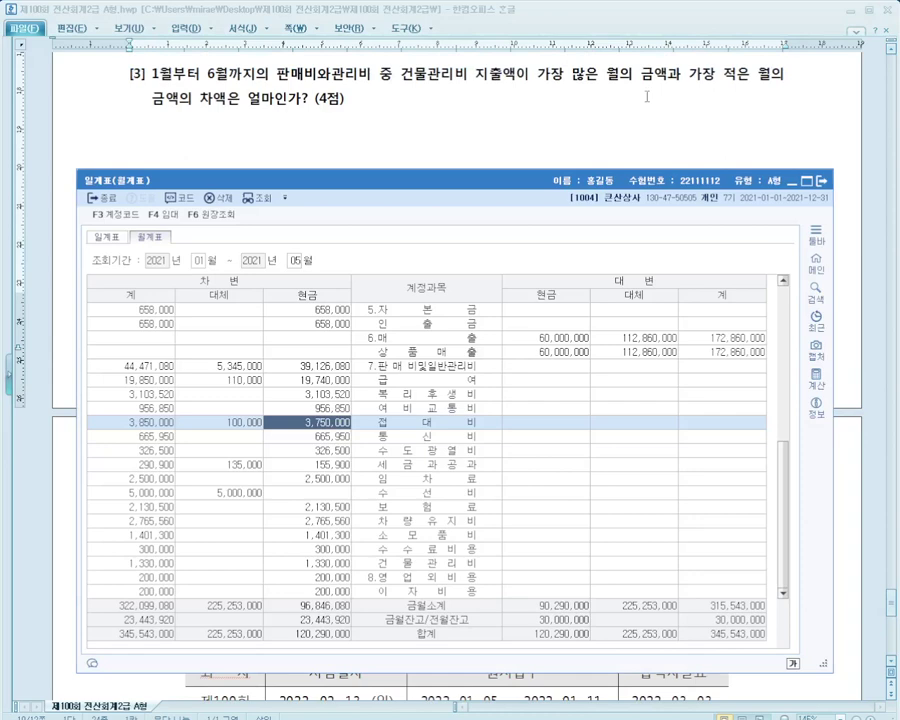
{"action": "left_click", "coordinate": [820, 182]}
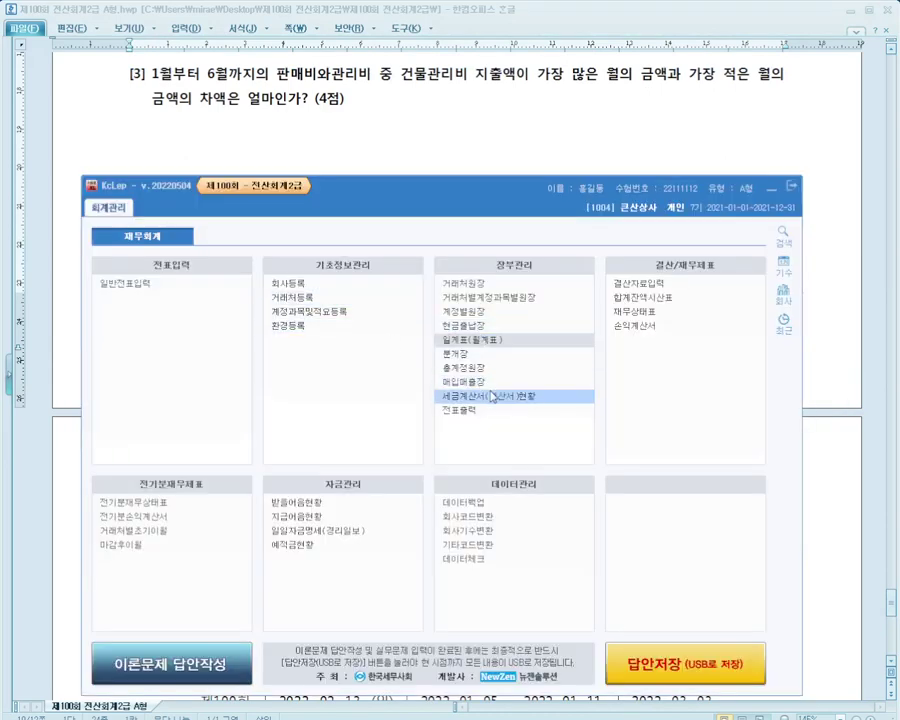
{"action": "left_click", "coordinate": [476, 368]}
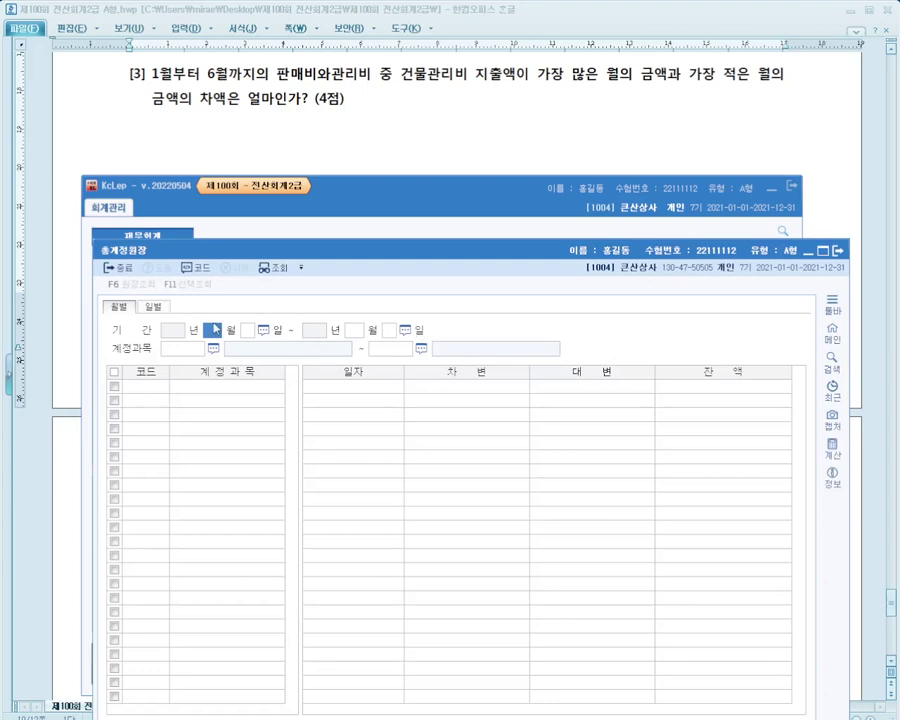
Show monthly 0837 건물관리비 amounts for January–June 2021, noting February, then close the ledger
{"action": "type", "text": "1"}
{"action": "key", "text": "Return"}
{"action": "type", "text": "6"}
{"action": "key", "text": "Return"}
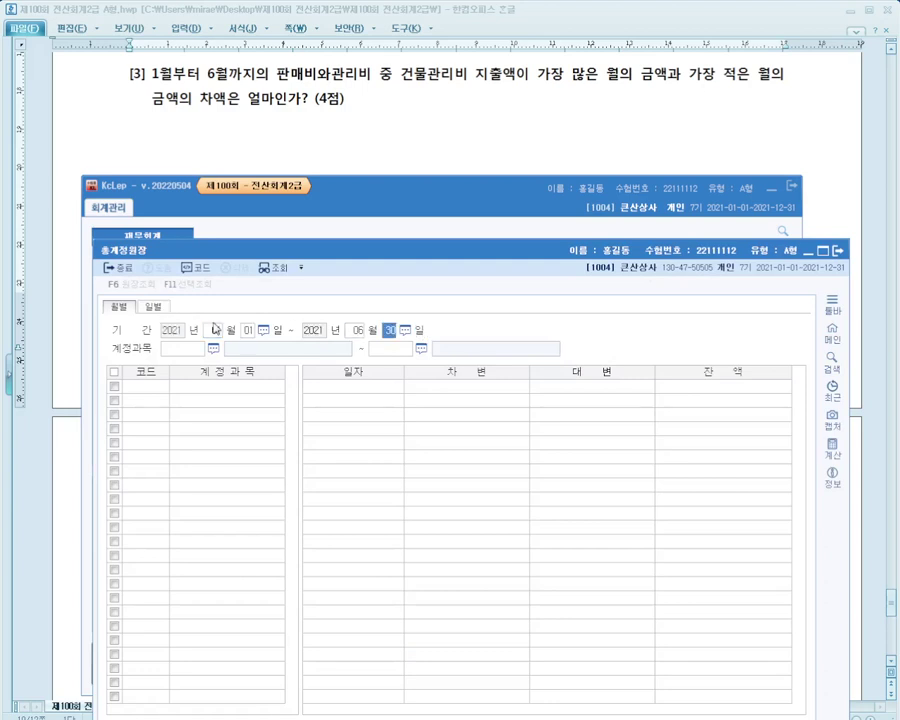
{"action": "key", "text": "Return"}
{"action": "type", "text": "건물"}
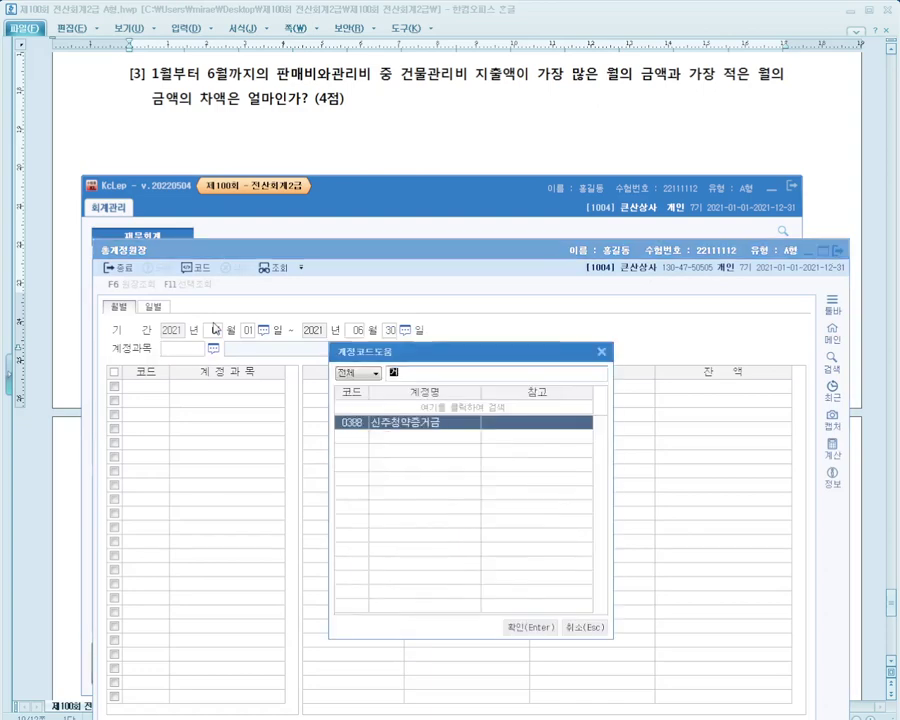
{"action": "key", "text": "Down"}
{"action": "key", "text": "Down"}
{"action": "key", "text": "Down"}
{"action": "key", "text": "Down"}
{"action": "key", "text": "Down"}
{"action": "key", "text": "Down"}
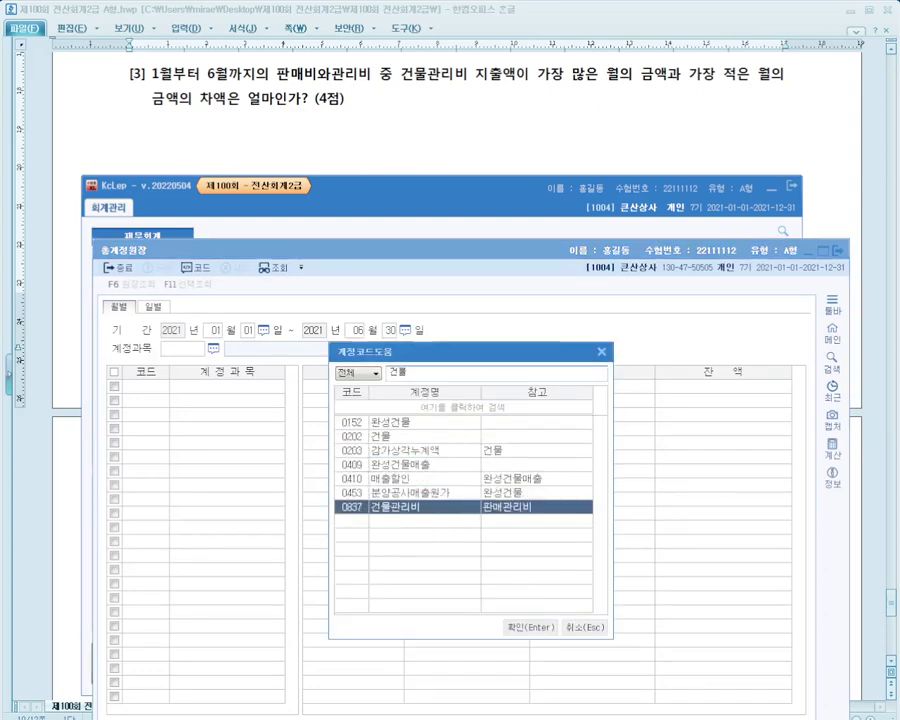
{"action": "key", "text": "Return"}
{"action": "key", "text": "Return"}
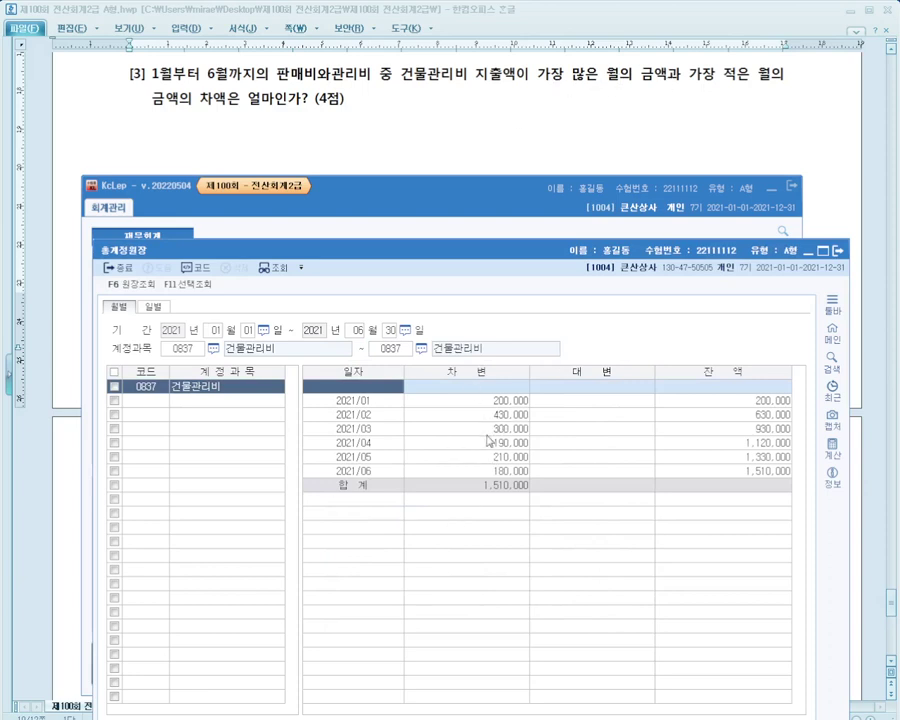
{"action": "left_click", "coordinate": [388, 418]}
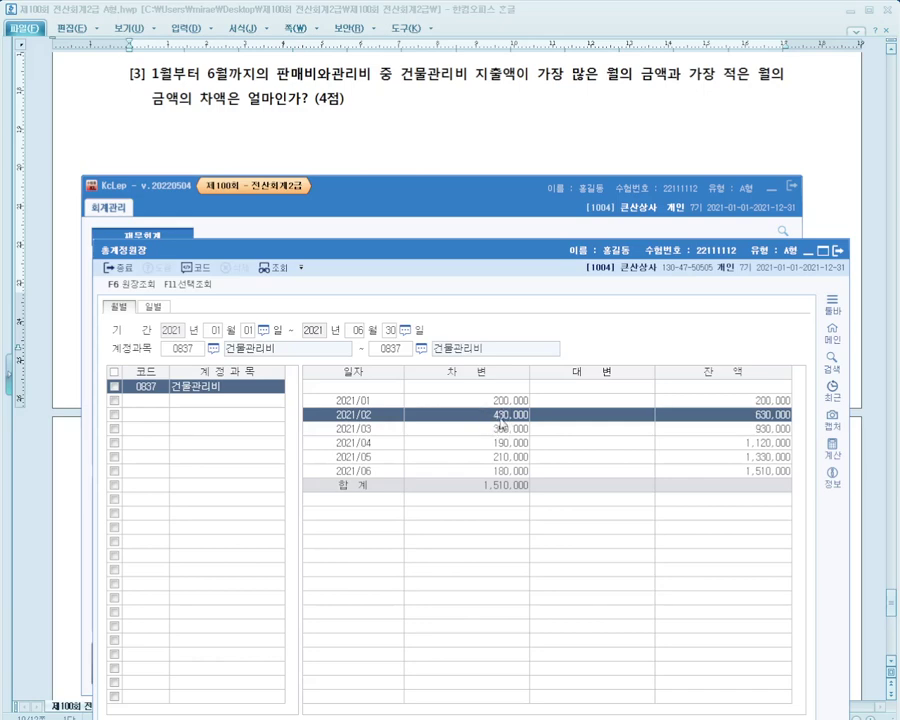
{"action": "key", "text": "Escape"}
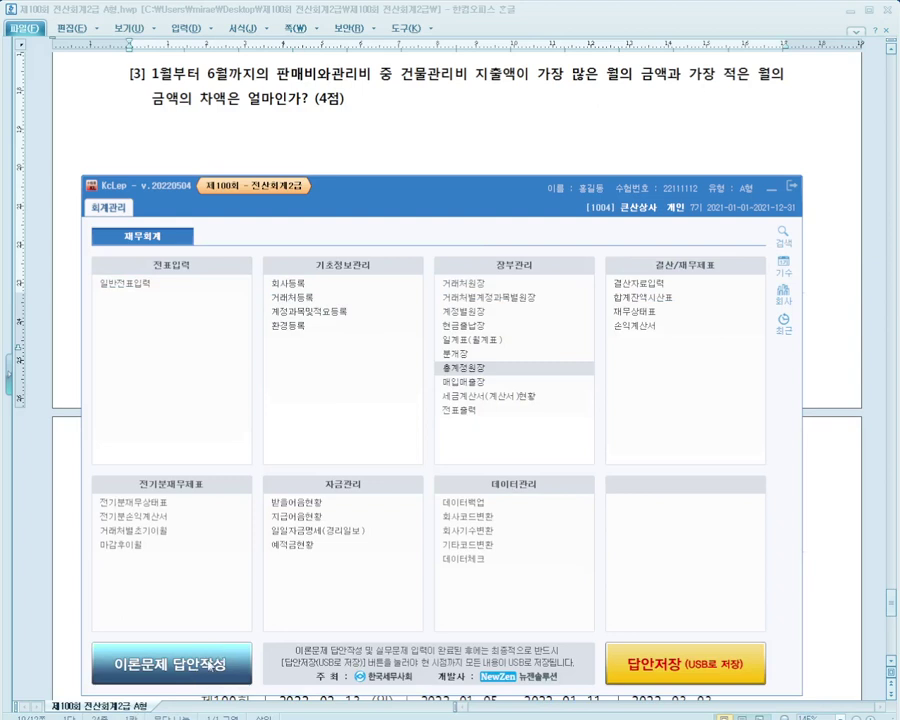
Review amount answers 2 and 3 in the theory answer sheet, then save and close it
{"action": "left_click", "coordinate": [210, 664]}
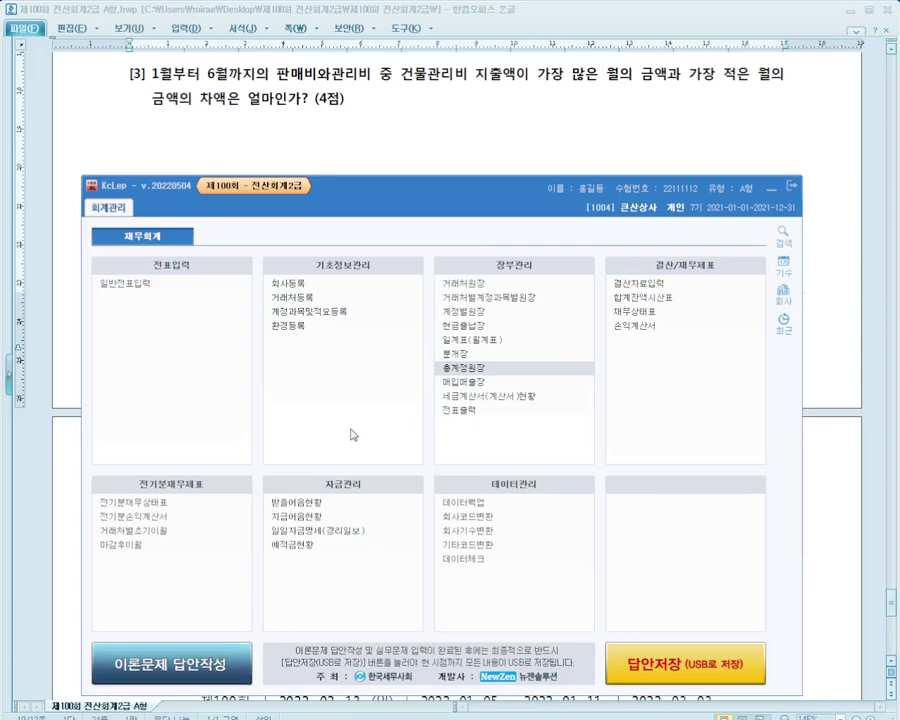
{"action": "left_click", "coordinate": [388, 600]}
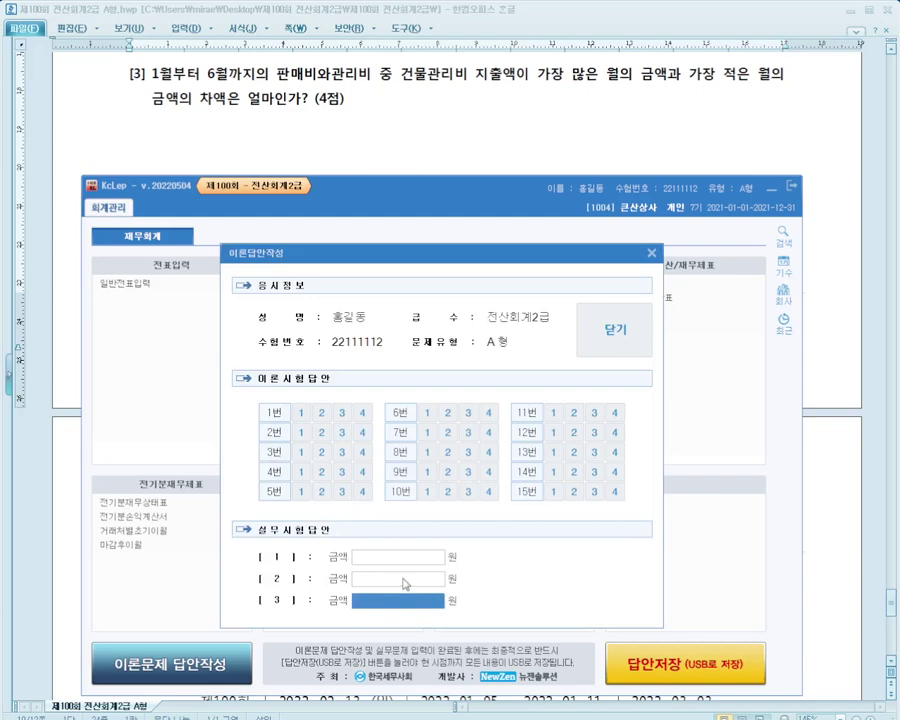
{"action": "left_click", "coordinate": [404, 580]}
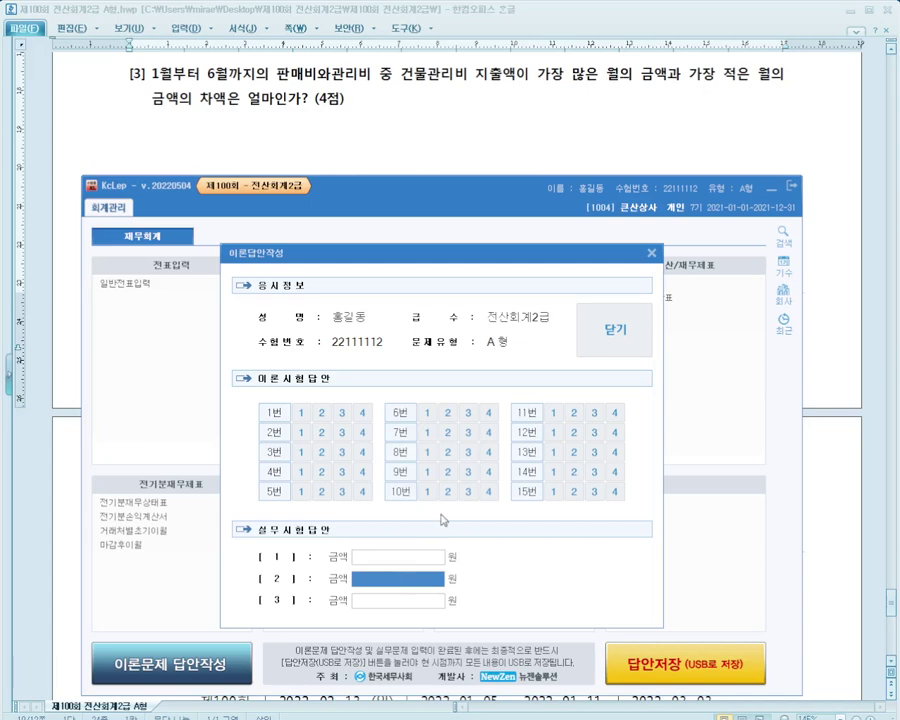
{"action": "left_click", "coordinate": [653, 254]}
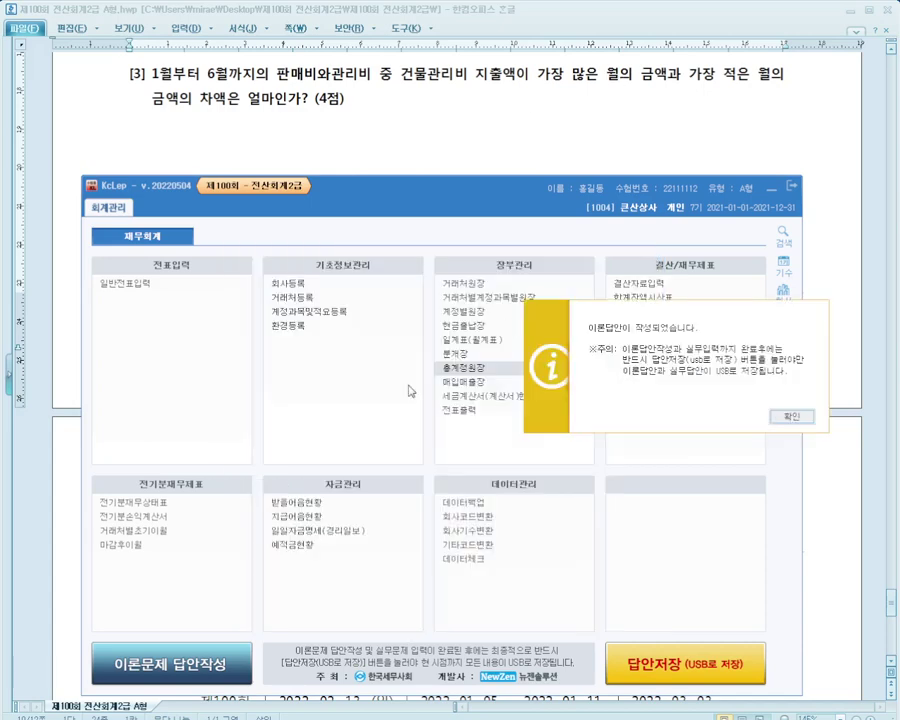
{"action": "left_click", "coordinate": [789, 417]}
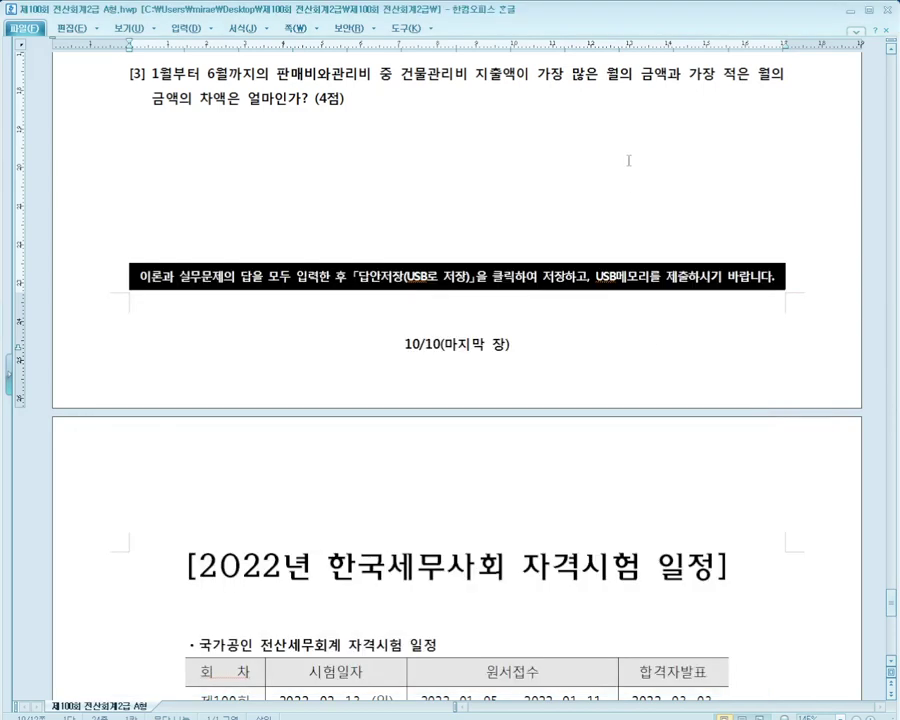
Reread question [3] in the exam paper and return to KcLep
{"action": "left_click_drag", "start_coordinate": [548, 76], "coordinate": [562, 105]}
{"action": "left_click", "coordinate": [562, 112]}
{"action": "key", "text": "alt+Tab"}
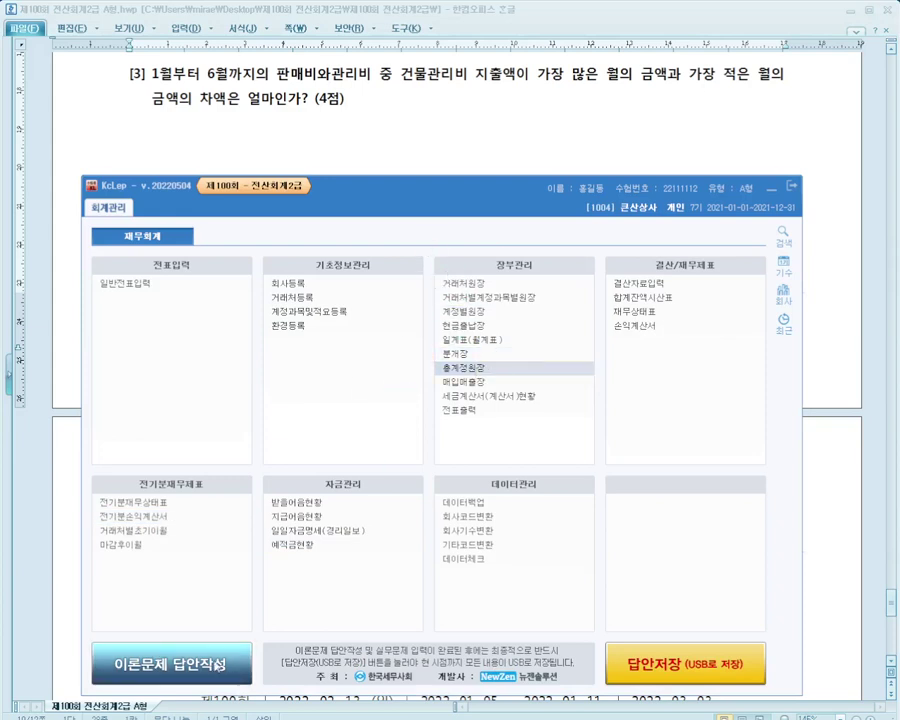
Load 0837 건물관리비 for 01–06: February 430,000 highest, June 180,000 lowest; close the ledger
{"action": "type", "text": "01"}
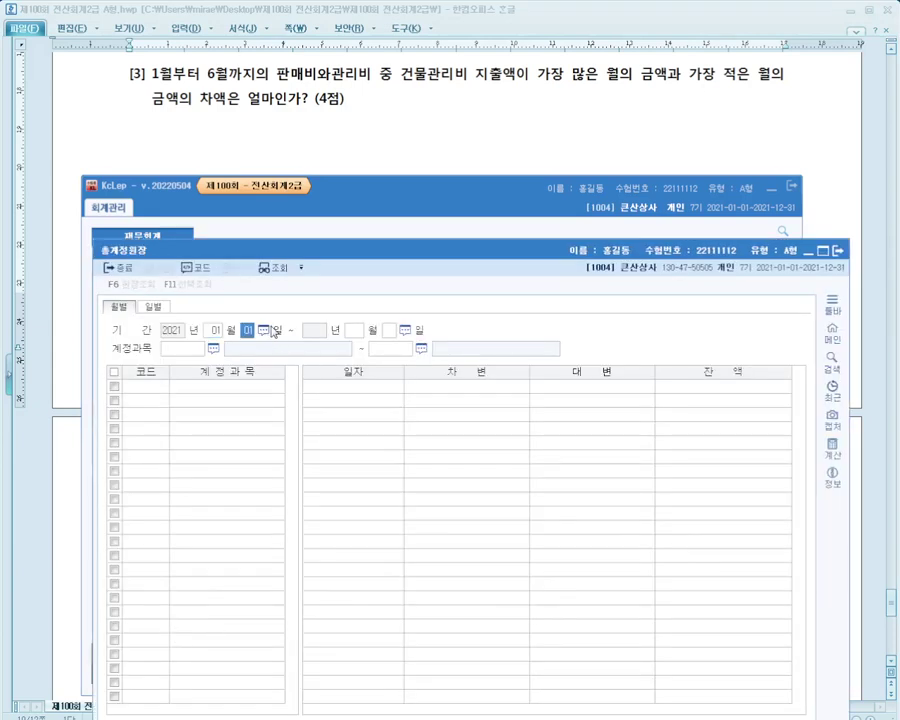
{"action": "key", "text": "Return"}
{"action": "type", "text": "06"}
{"action": "key", "text": "Return"}
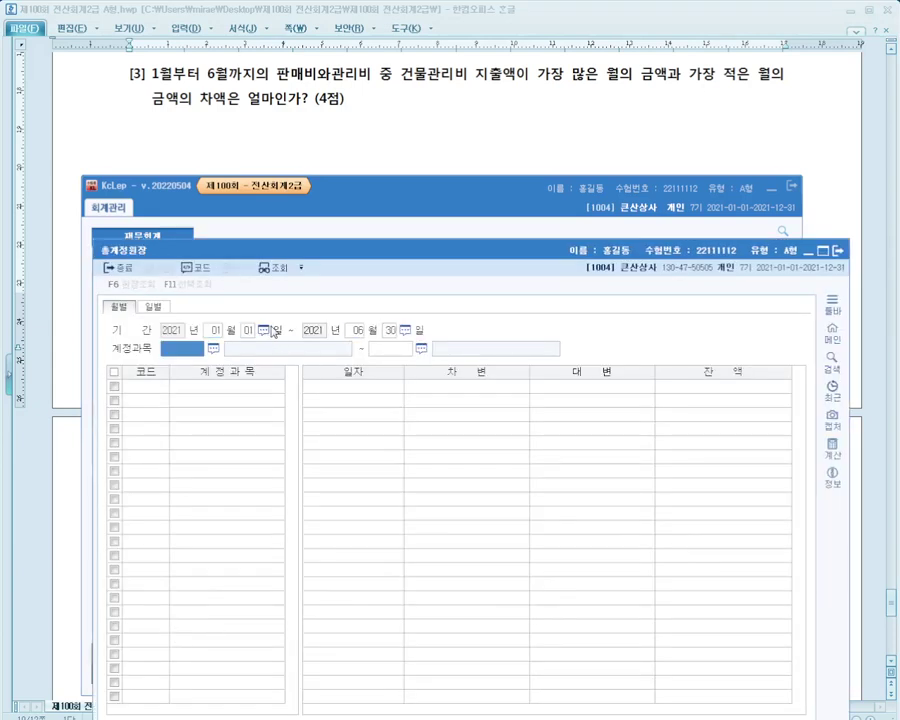
{"action": "type", "text": "0837"}
{"action": "key", "text": "Return"}
{"action": "type", "text": "83"}
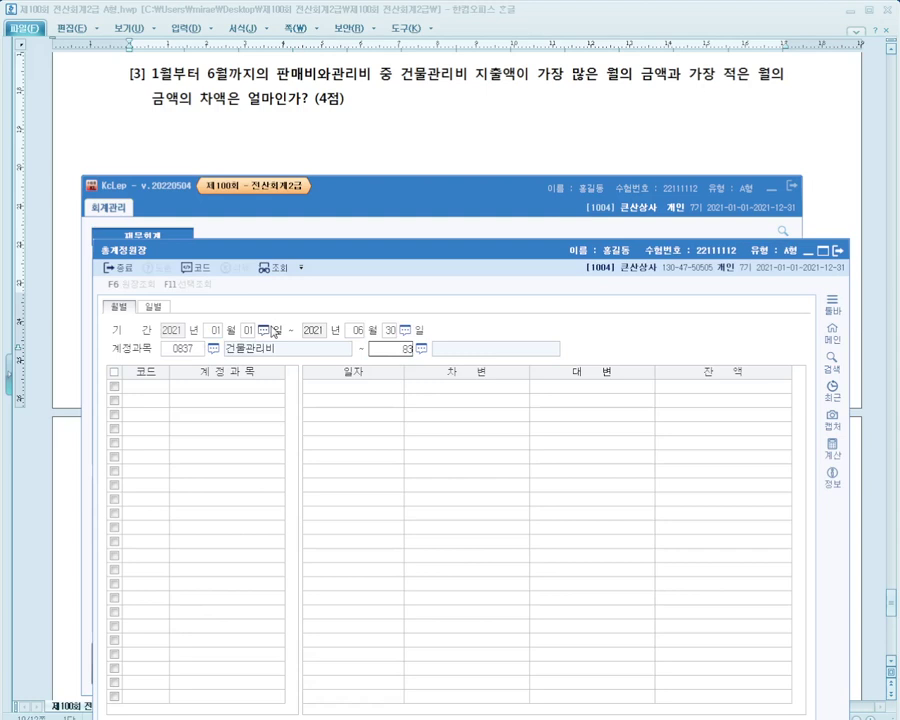
{"action": "type", "text": "7"}
{"action": "key", "text": "Return"}
{"action": "left_click", "coordinate": [459, 416]}
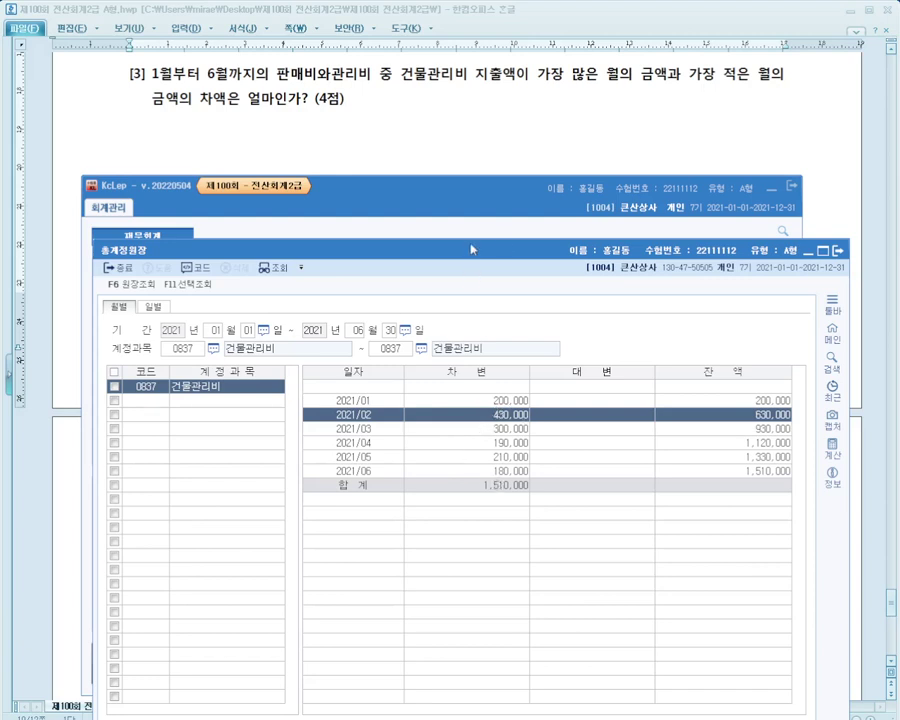
{"action": "key", "text": "Escape"}
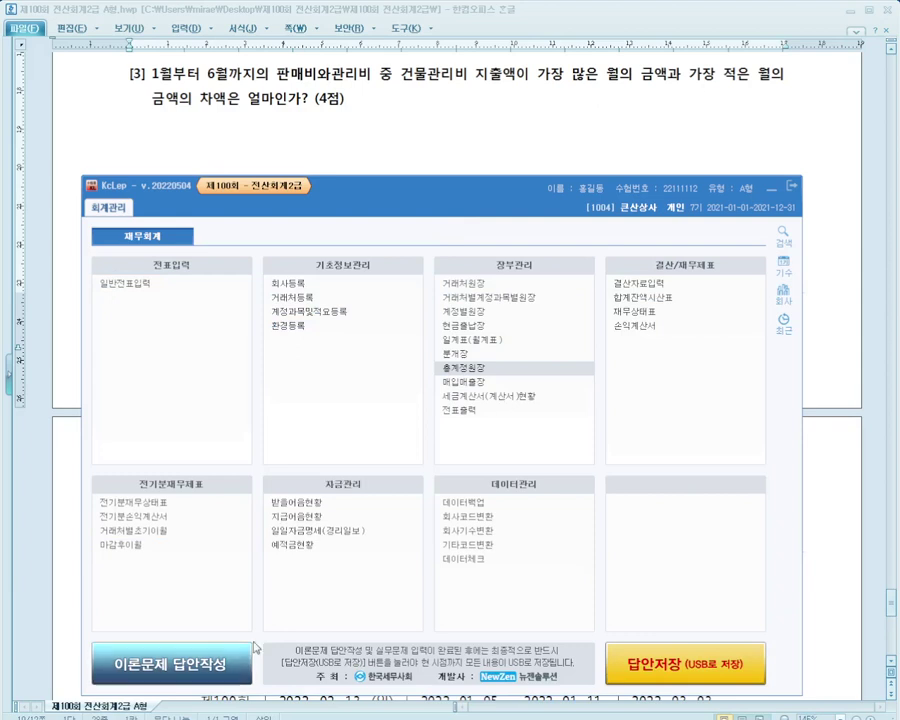
Mark theory answers: 2 for questions 1, 2 and 8; 3 for questions 3, 6 and 9
{"action": "left_click", "coordinate": [193, 668]}
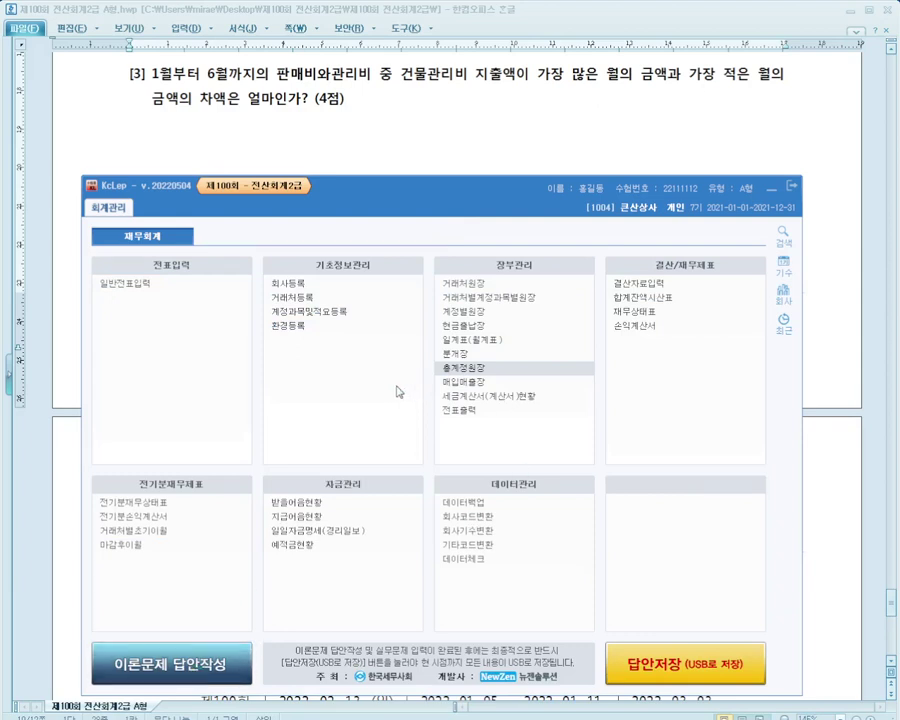
{"action": "left_click", "coordinate": [321, 412]}
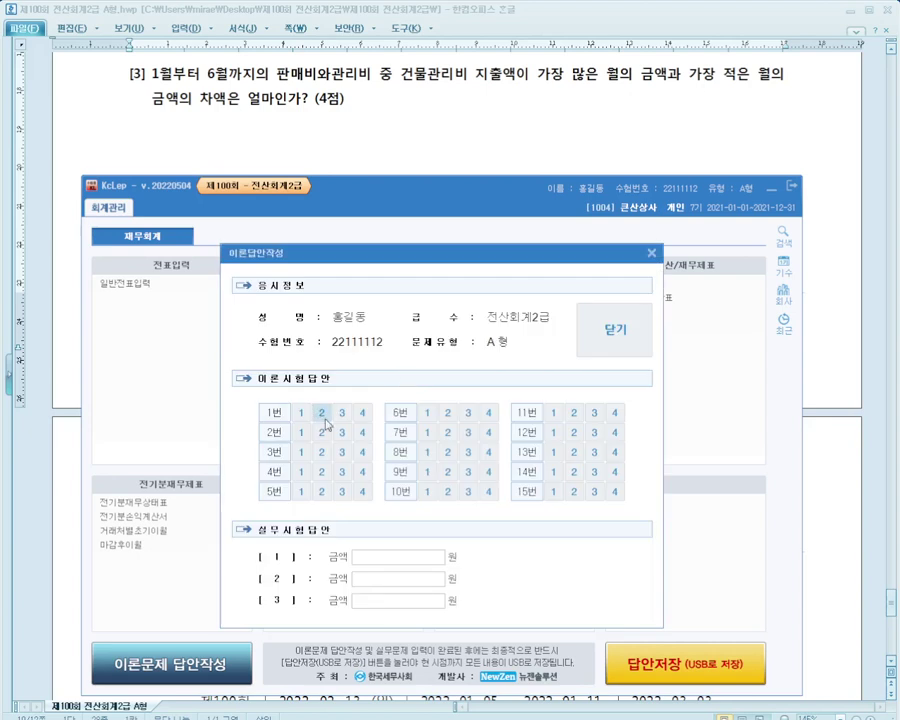
{"action": "left_click", "coordinate": [321, 432]}
{"action": "left_click", "coordinate": [341, 452]}
{"action": "left_click", "coordinate": [468, 412]}
{"action": "left_click", "coordinate": [447, 452]}
{"action": "left_click", "coordinate": [468, 471]}
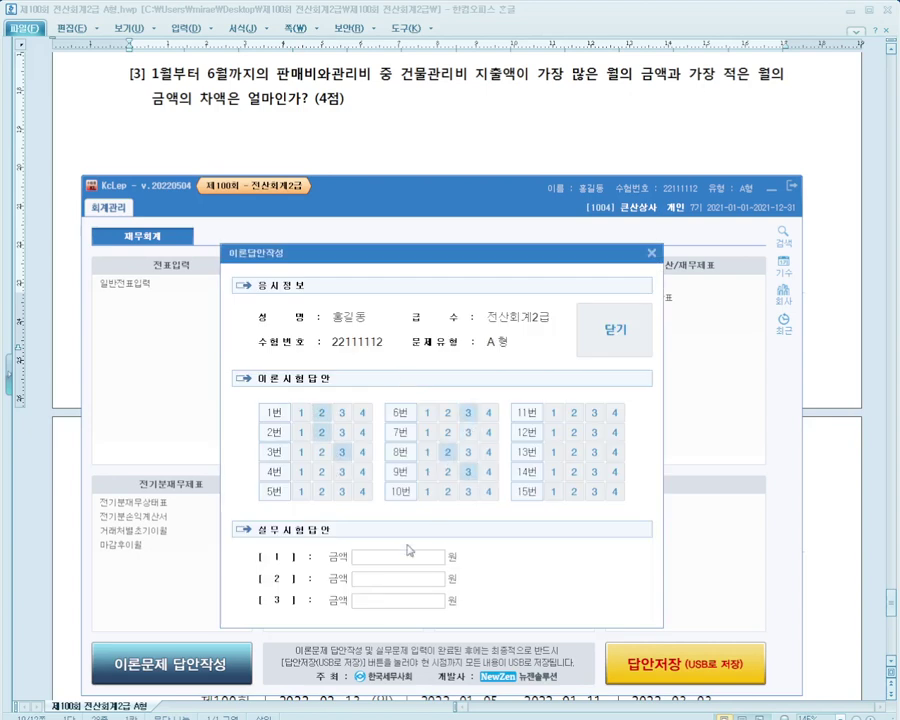
Check the amount answers for questions 2 and 3, then save and close the answer sheet
{"action": "left_click", "coordinate": [390, 580]}
{"action": "left_click", "coordinate": [396, 600]}
{"action": "left_click", "coordinate": [614, 330]}
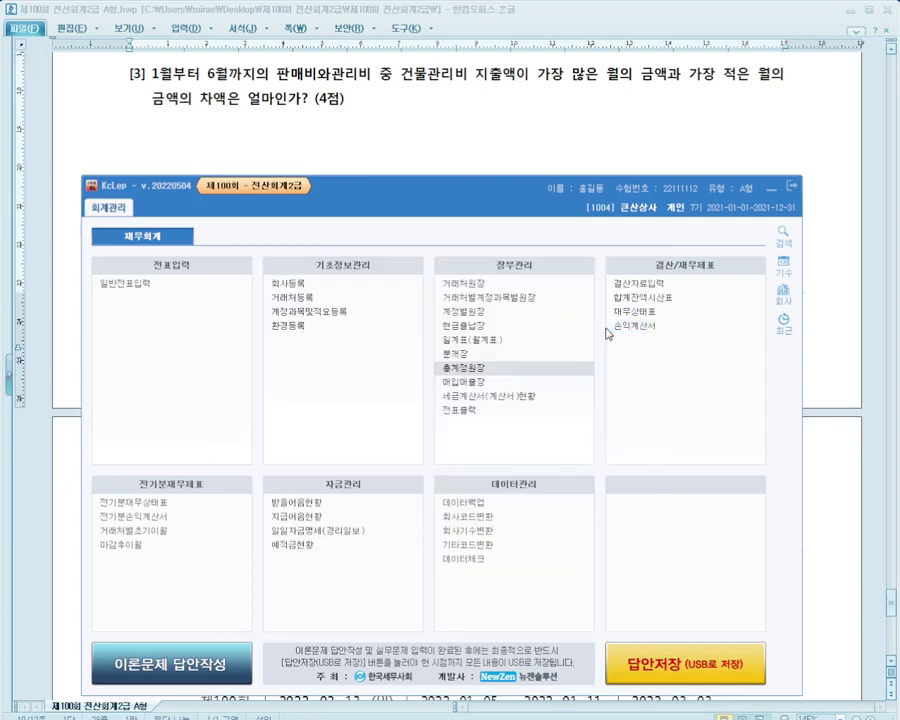
{"action": "left_click", "coordinate": [778, 417]}
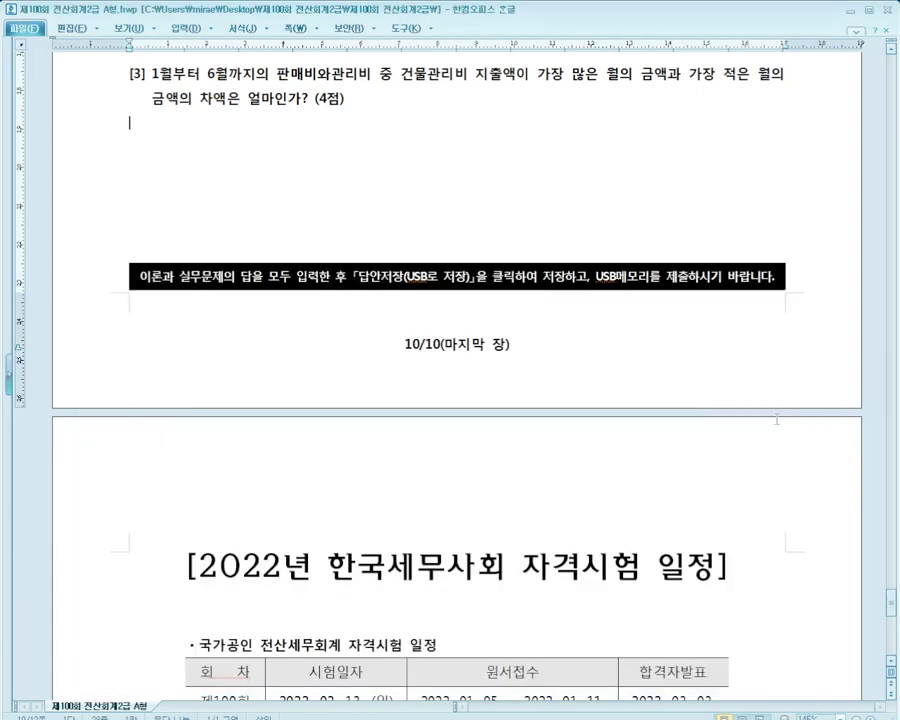